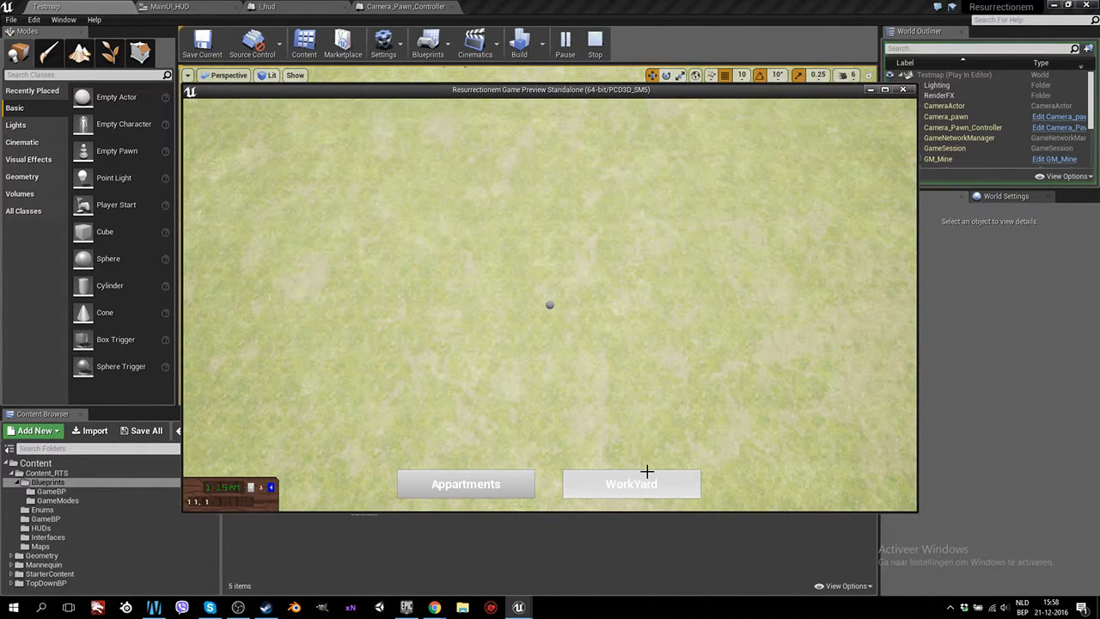
# Stop the game preview and bring up the Chrome window with the 1001fonts search results, maximized.
pyautogui.press('Escape')
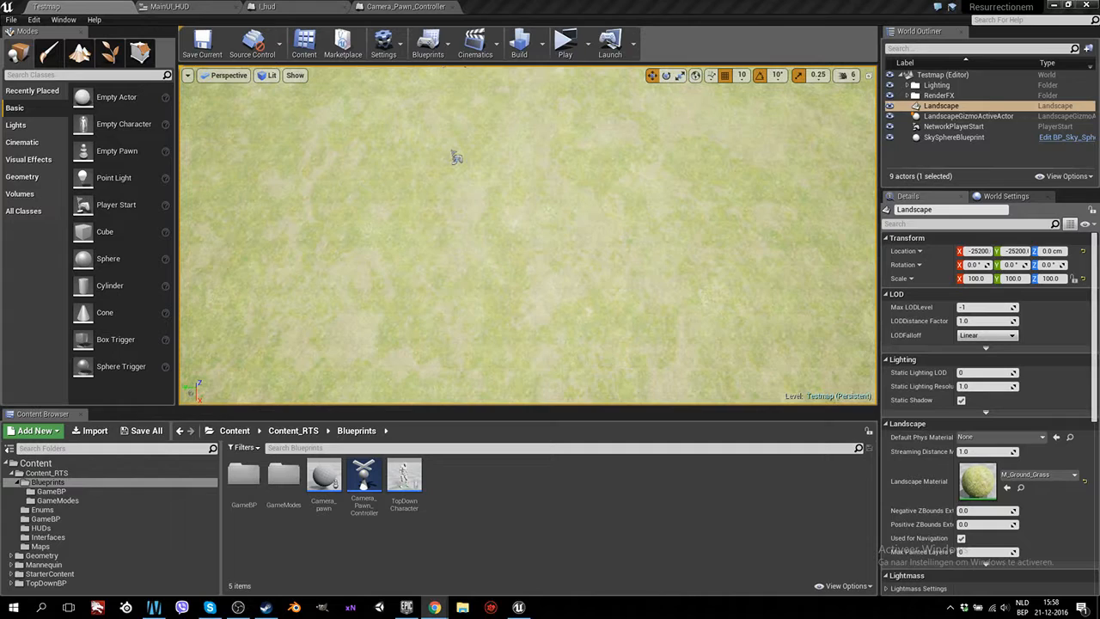
pyautogui.moveTo(1099, 69); pyautogui.dragTo(464, 50)
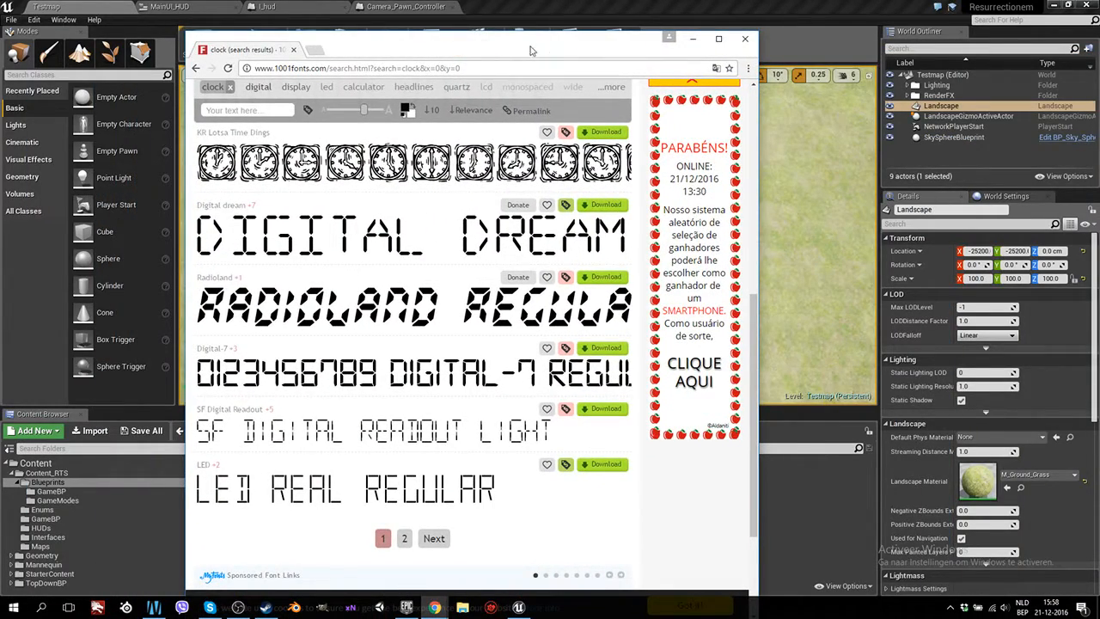
pyautogui.doubleClick(530, 51)
# Look through the clock search results on 1001fonts, comparing the digital-style fonts.
pyautogui.scroll(3, 530, 86)
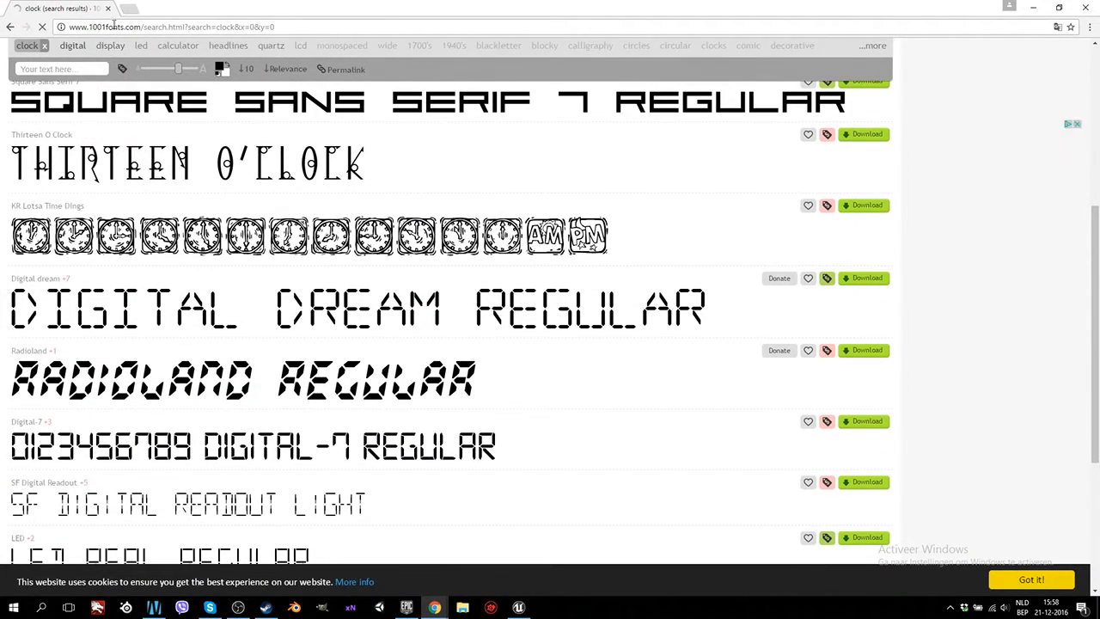
pyautogui.scroll(4, 293, 215)
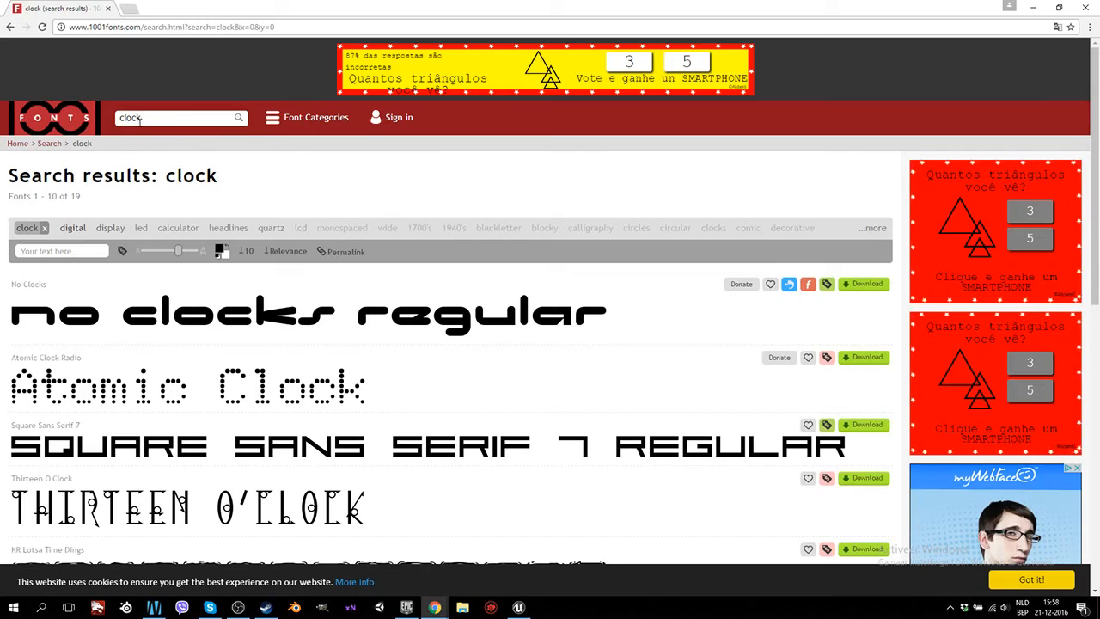
pyautogui.scroll(-5, 193, 402)
pyautogui.scroll(-2, 141, 434)
pyautogui.scroll(2, 275, 362)
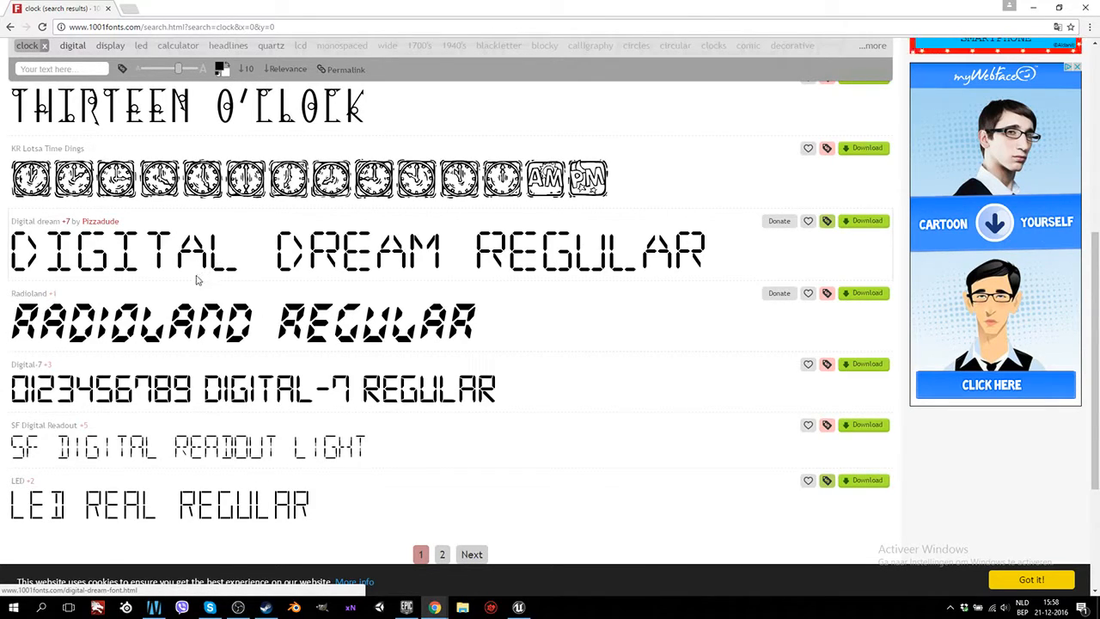
pyautogui.scroll(4, 496, 275)
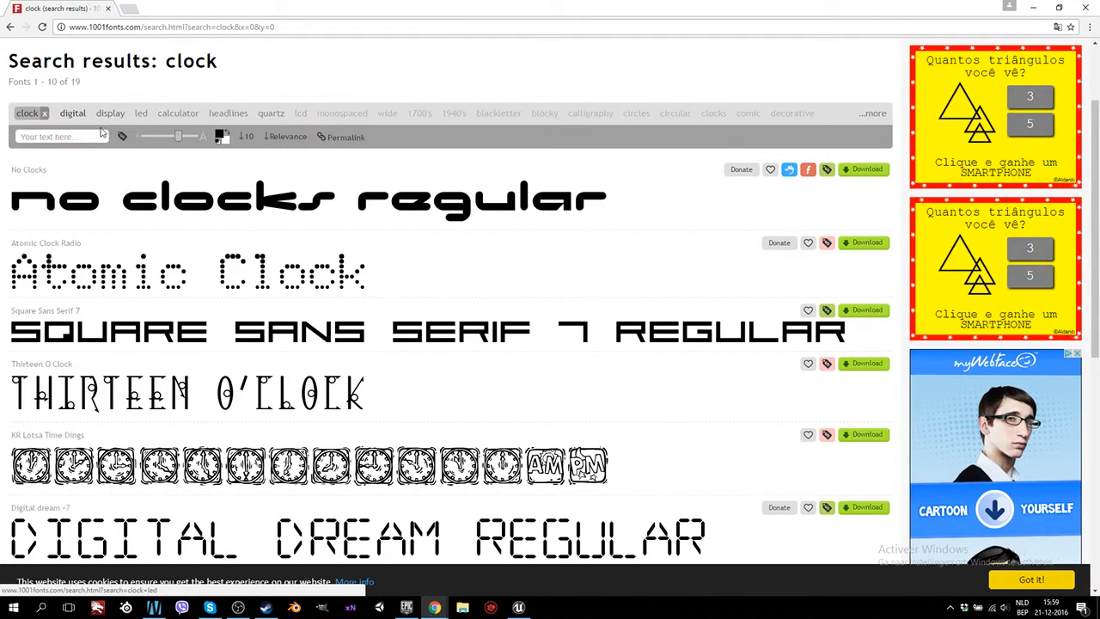
# Search 1001fonts for "calendar" and look through the listed fonts.
pyautogui.scroll(2, 446, 344)
pyautogui.write('calender')
pyautogui.press('Return')
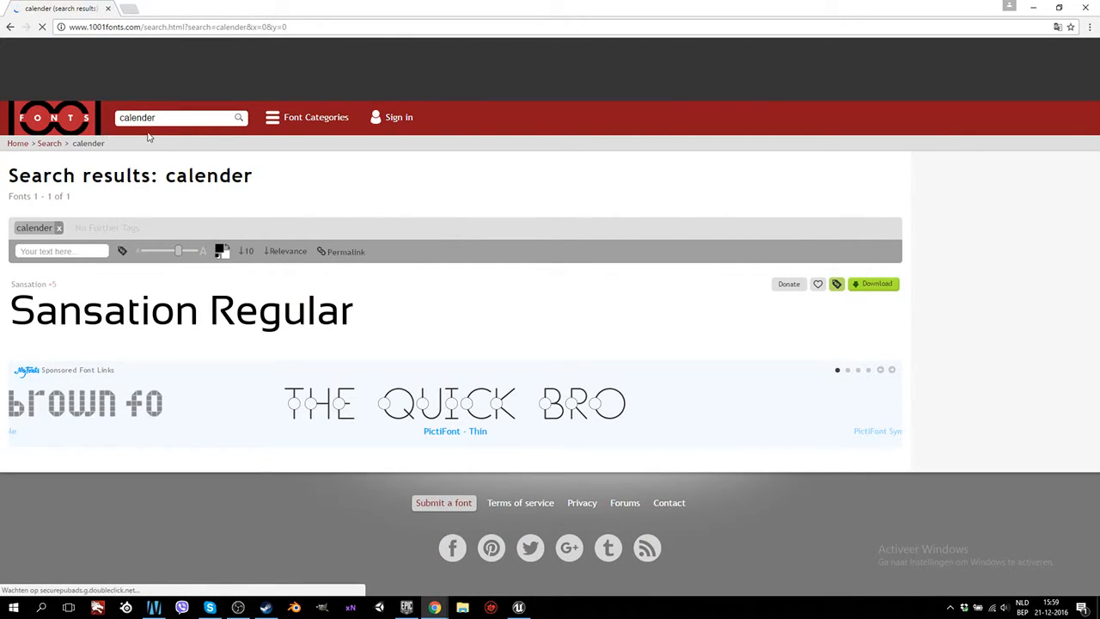
pyautogui.click(153, 118)
pyautogui.press('BackSpace')
pyautogui.write('a')
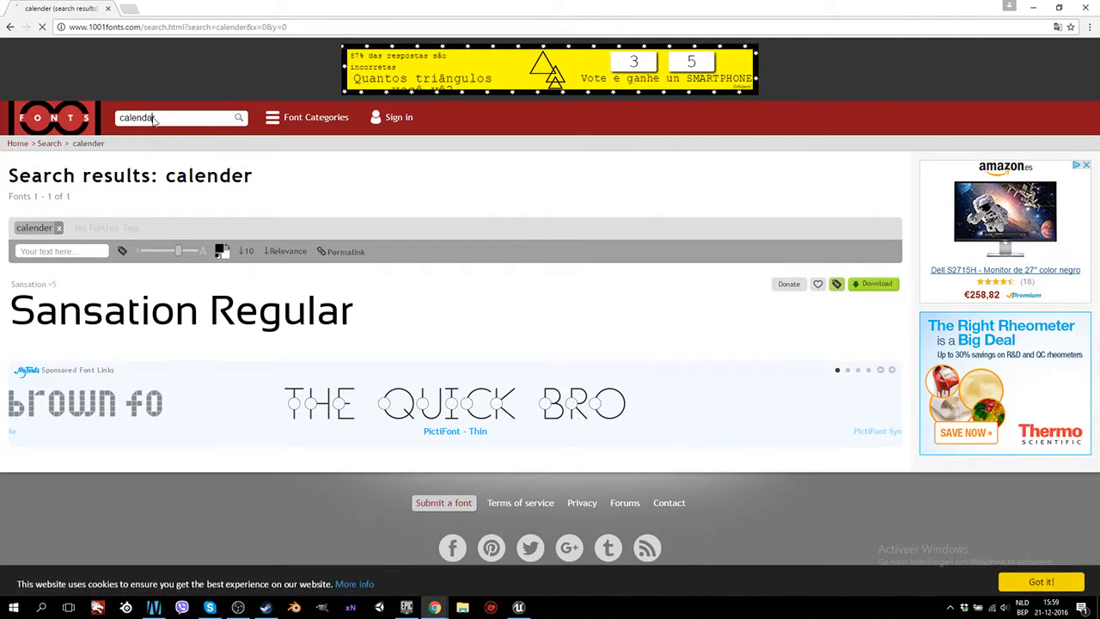
pyautogui.press('Return')
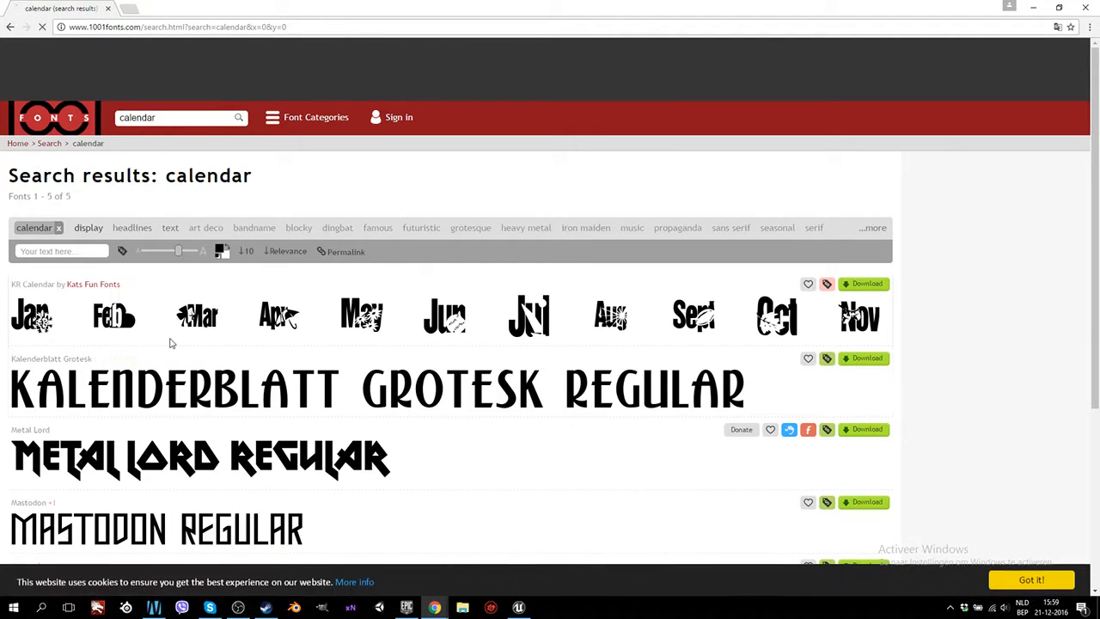
pyautogui.scroll(-1, 172, 341)
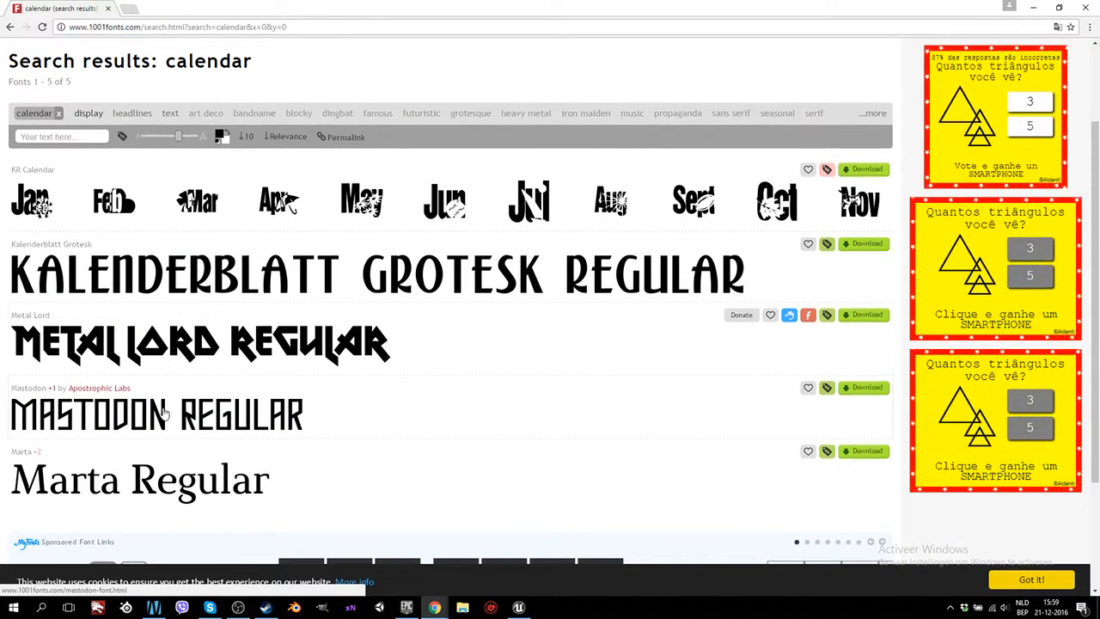
pyautogui.scroll(-1, 163, 404)
pyautogui.scroll(1, 206, 371)
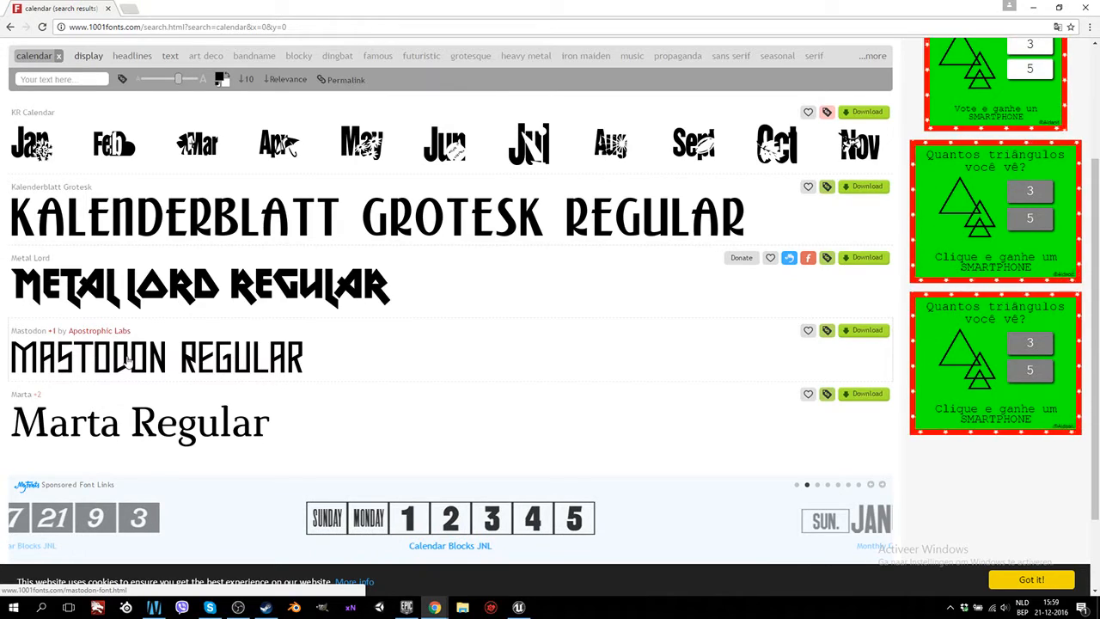
pyautogui.scroll(2, 342, 218)
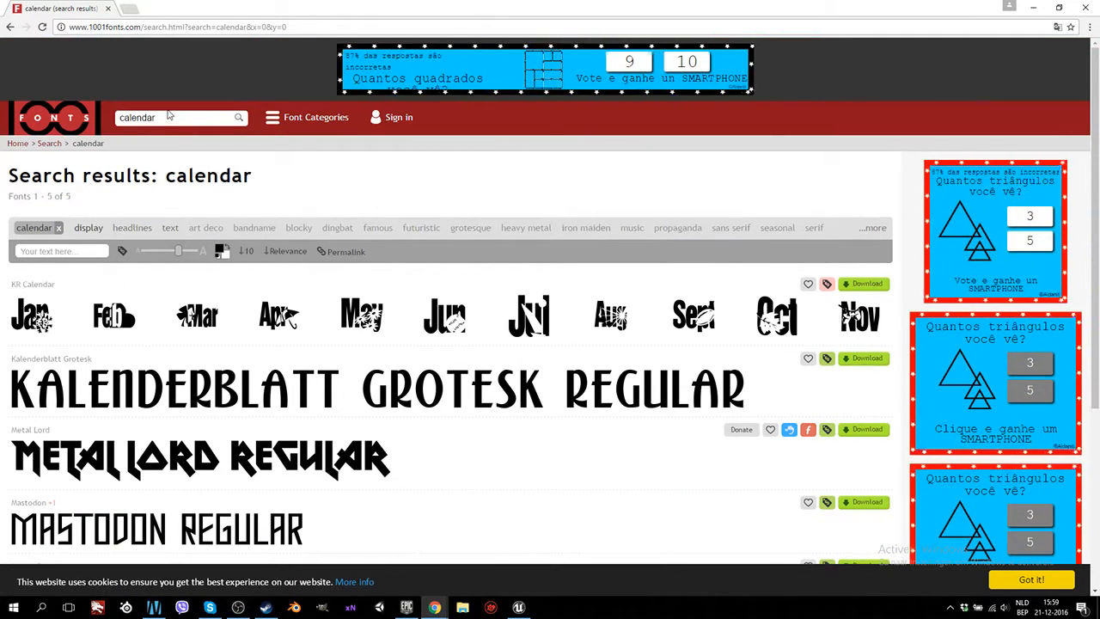
# Search 1001fonts for "apocalypse".
pyautogui.moveTo(169, 115); pyautogui.dragTo(97, 129)
pyautogui.write('apocal')
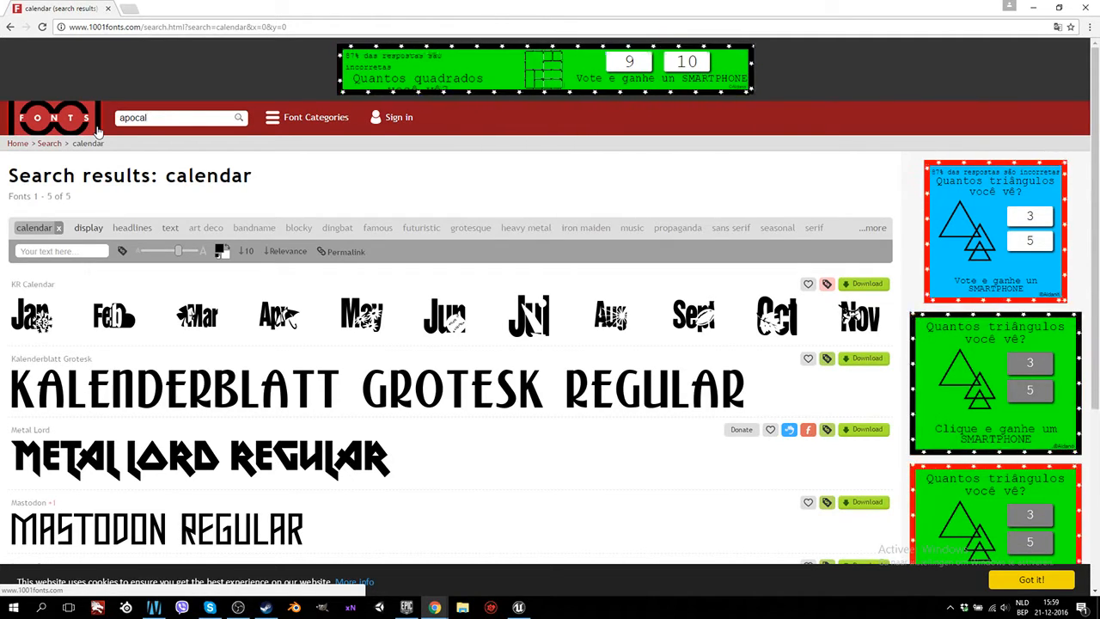
pyautogui.write('y')
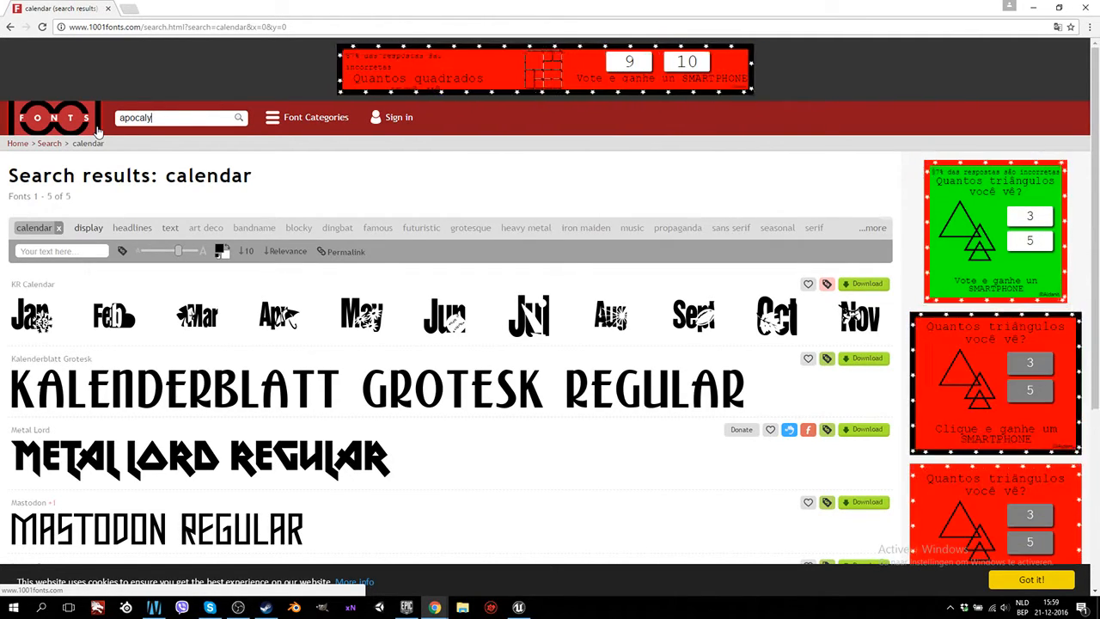
pyautogui.write('^p')
pyautogui.press('BackSpace')
pyautogui.write('ps')
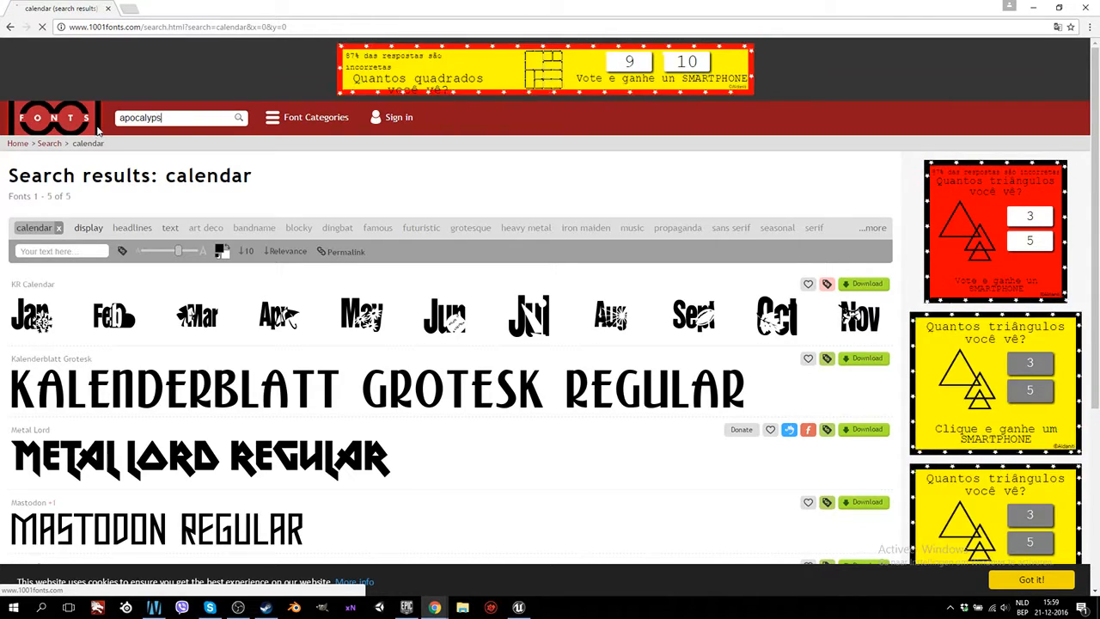
pyautogui.press('Return')
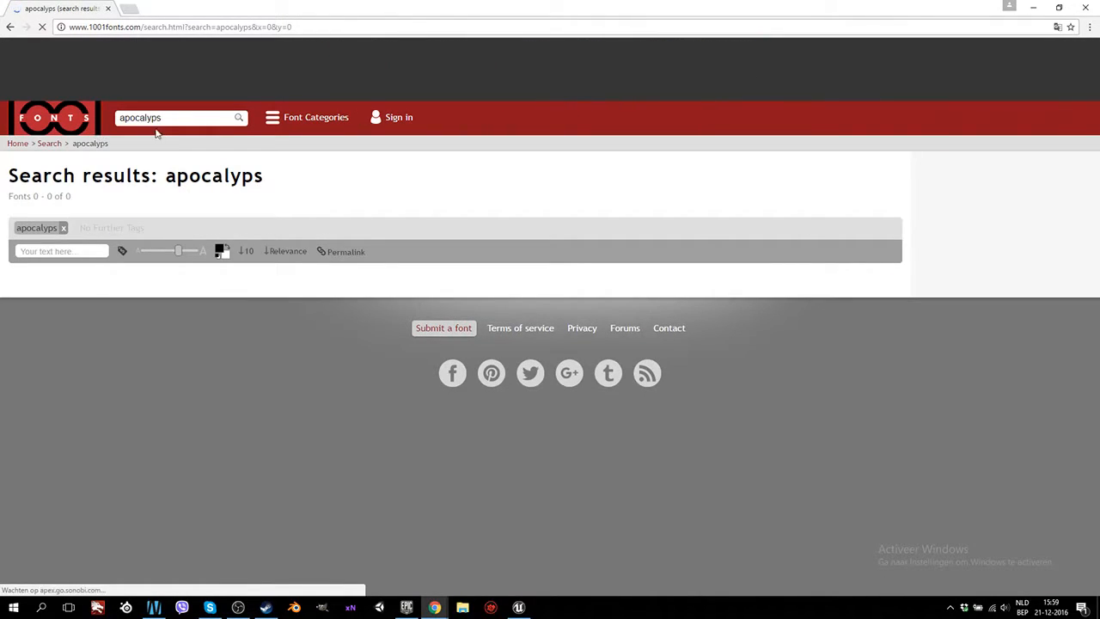
pyautogui.write('e')
pyautogui.press('Return')
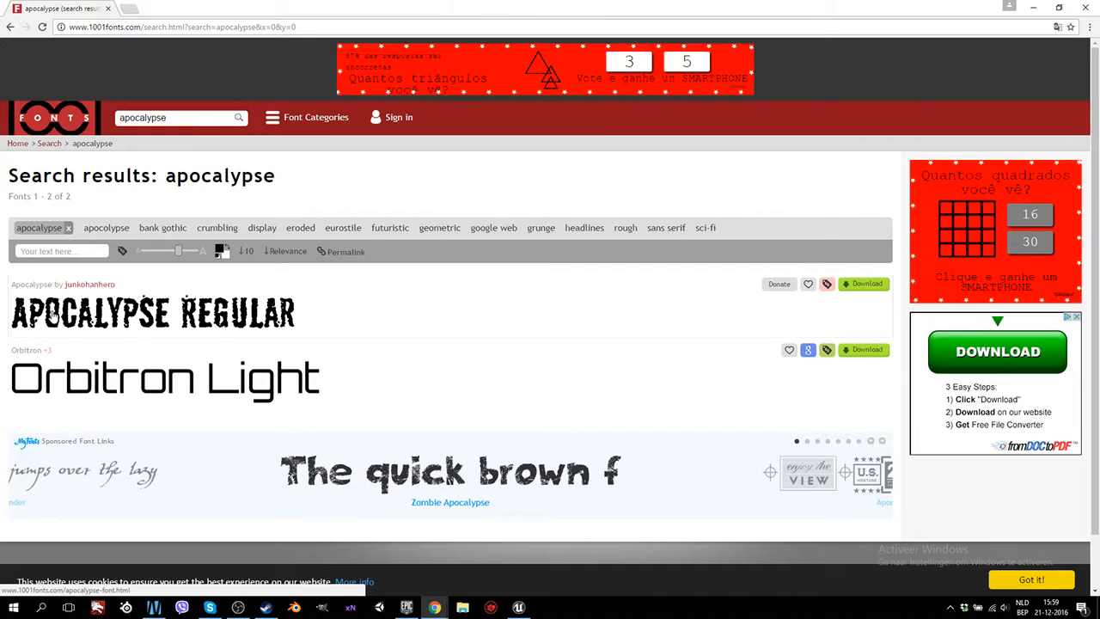
# Download the Apocalypse font, open apocalypse.zip in WinRAR and dismiss the WinRAR pop-up window.
pyautogui.click(863, 284)
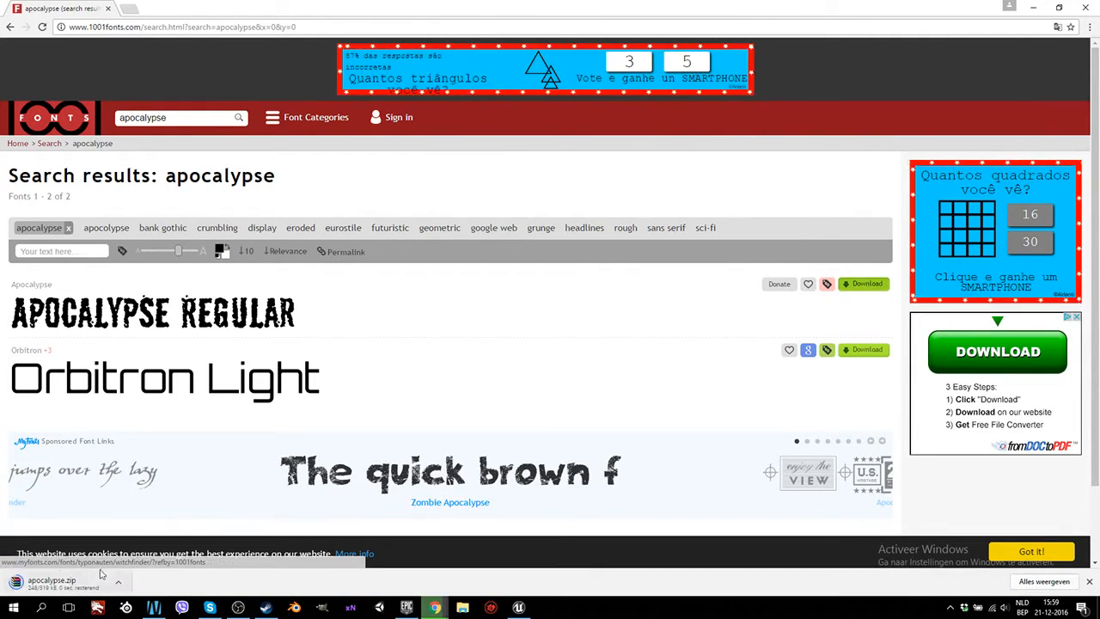
pyautogui.click(62, 589)
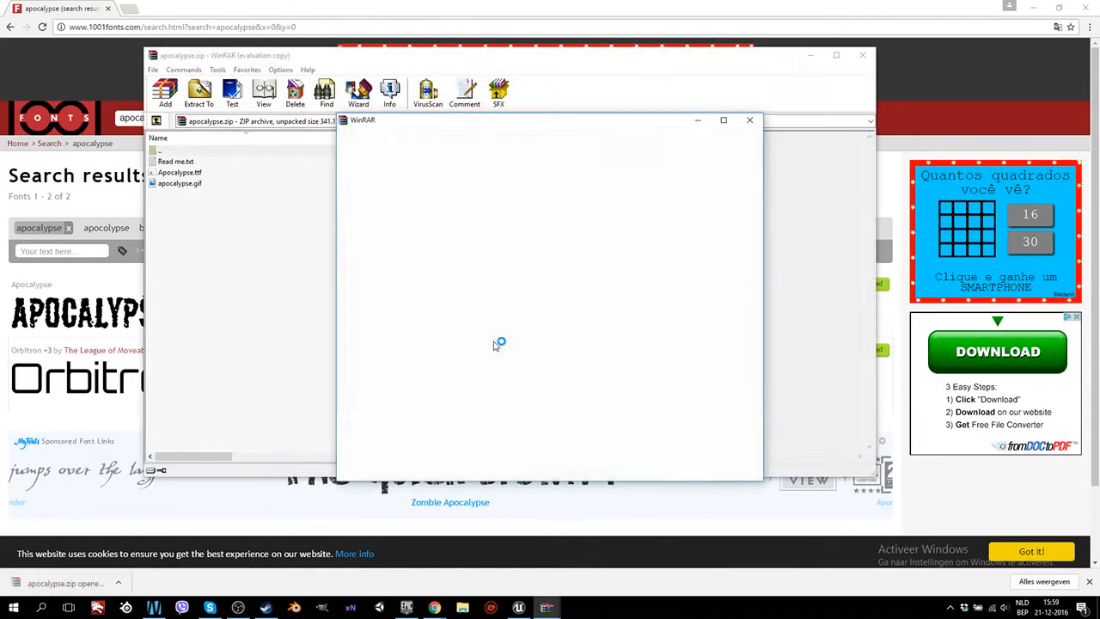
pyautogui.click(750, 119)
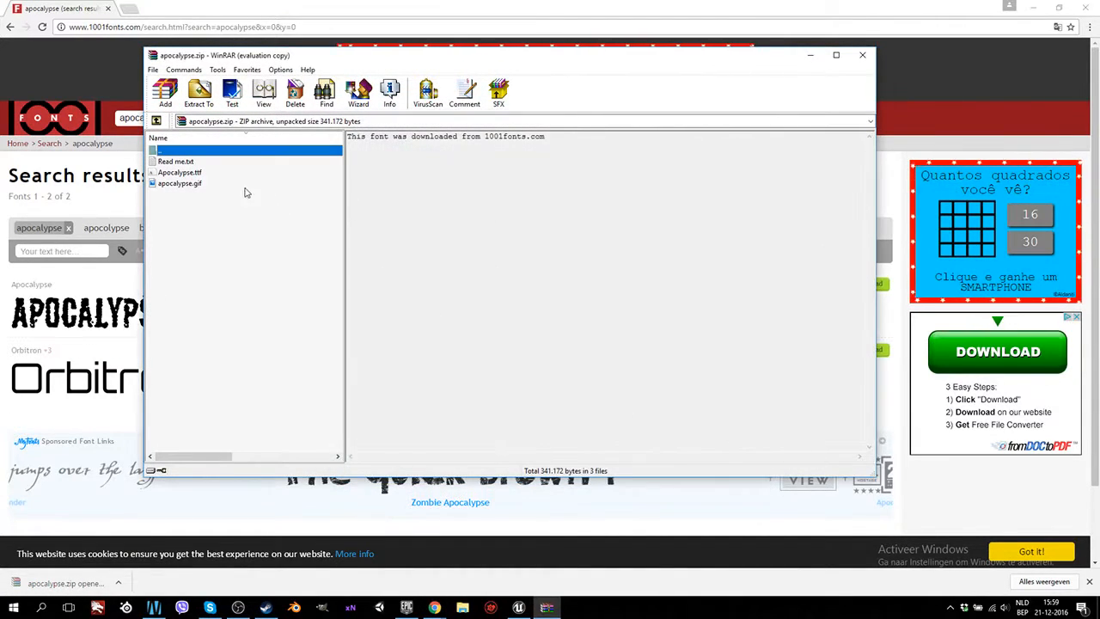
# Extract Apocalypse.ttf to D:\Nieuwe map\UnrealProjects\Resurrectionem\Content\Content_RTS and close the archive.
pyautogui.click(180, 173)
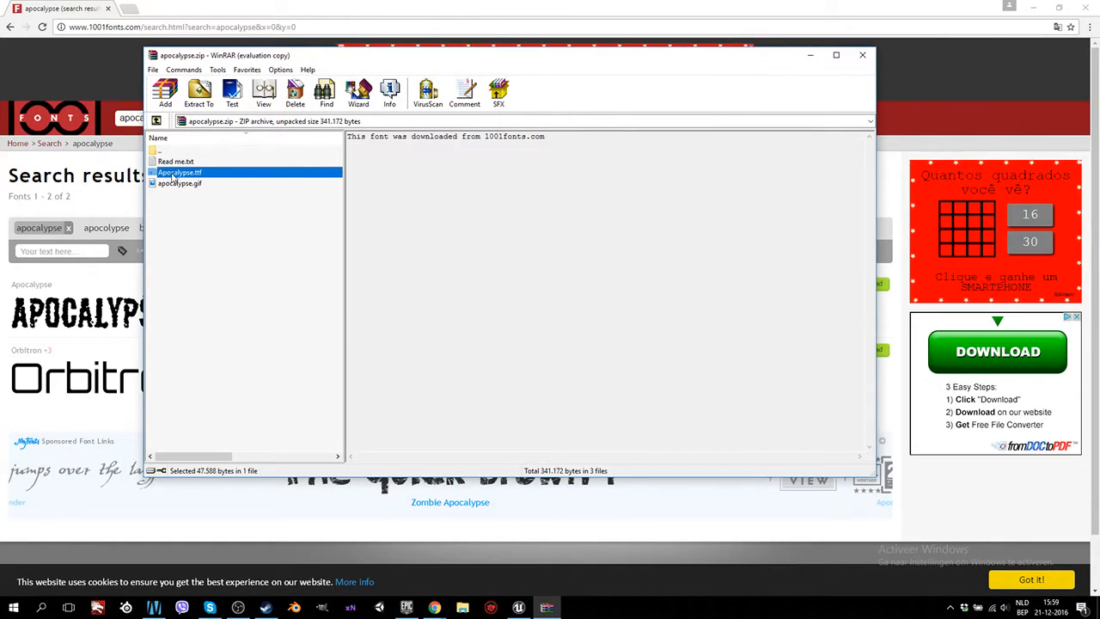
pyautogui.rightClick(176, 176)
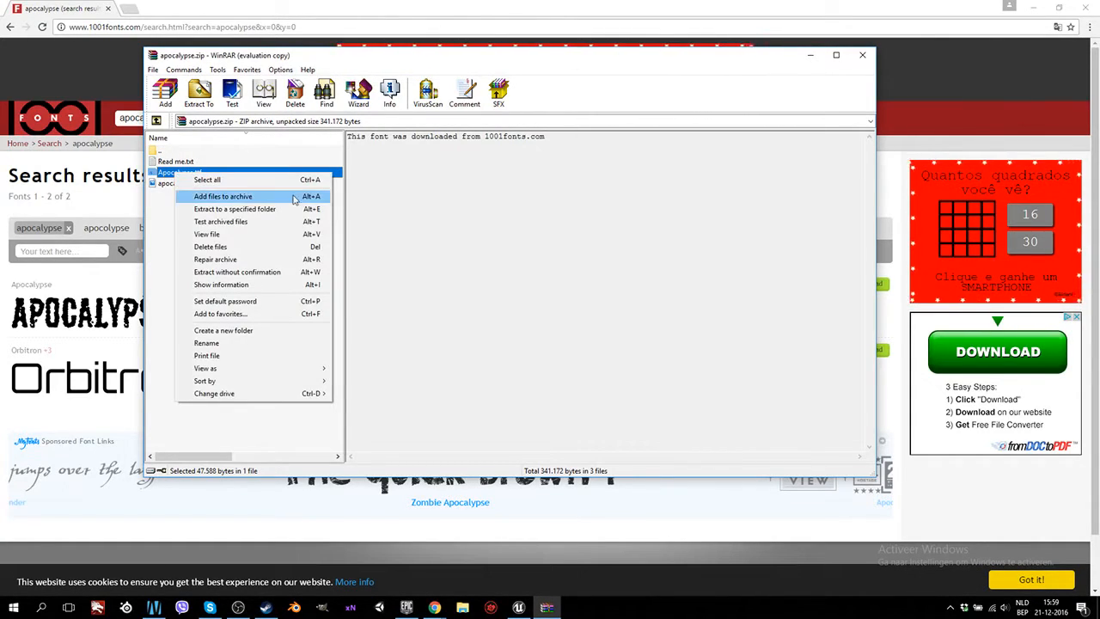
pyautogui.click(249, 209)
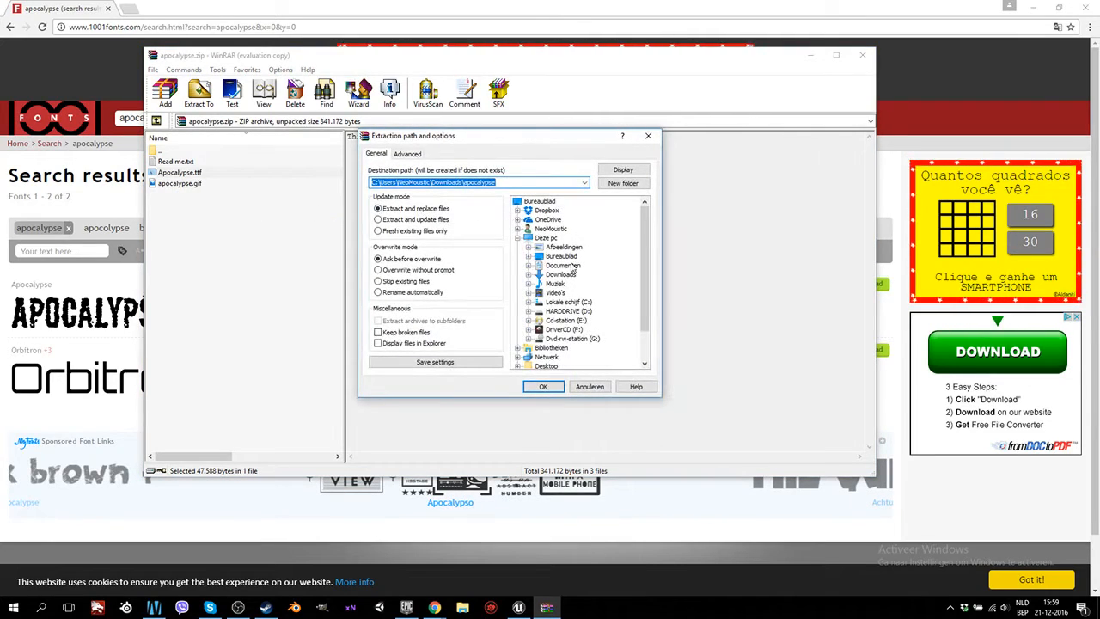
pyautogui.doubleClick(571, 312)
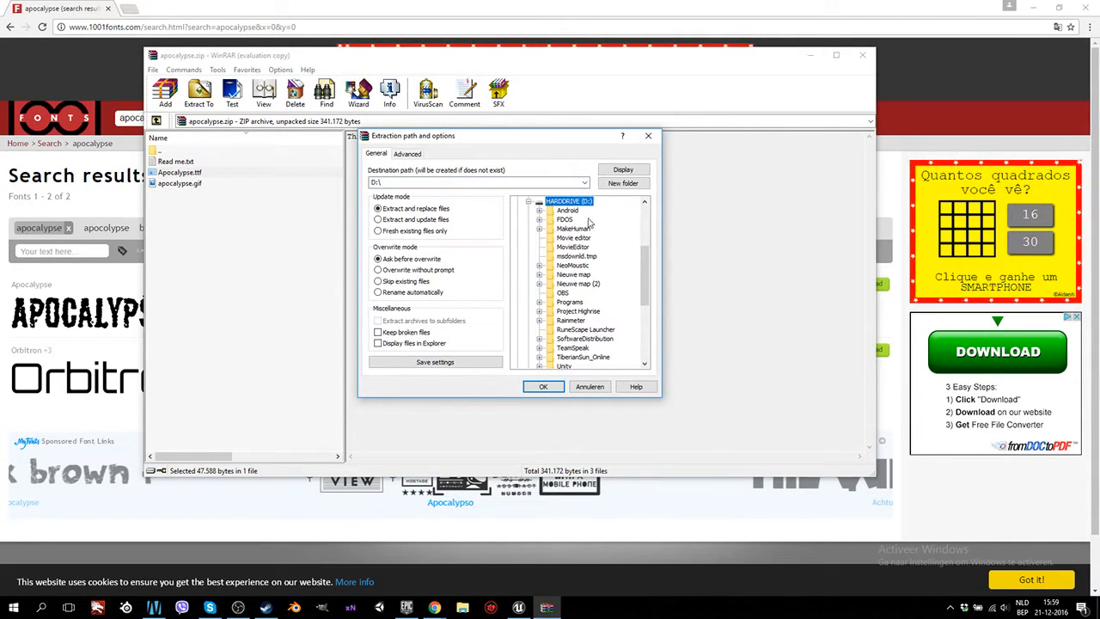
pyautogui.scroll(-3, 572, 275)
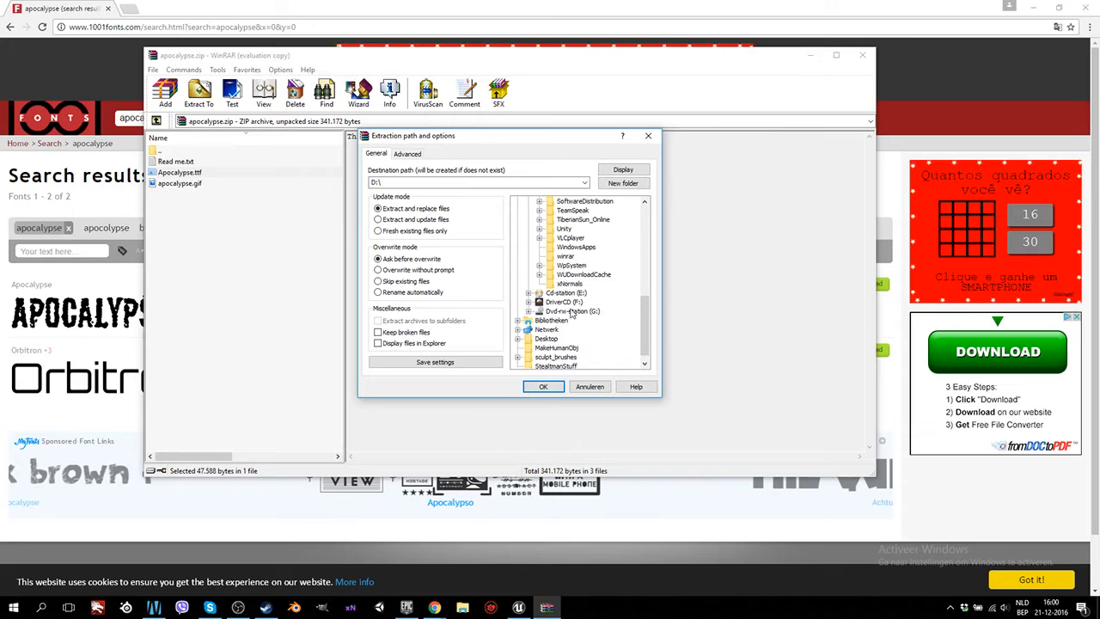
pyautogui.scroll(2, 572, 306)
pyautogui.scroll(1, 584, 273)
pyautogui.doubleClick(573, 274)
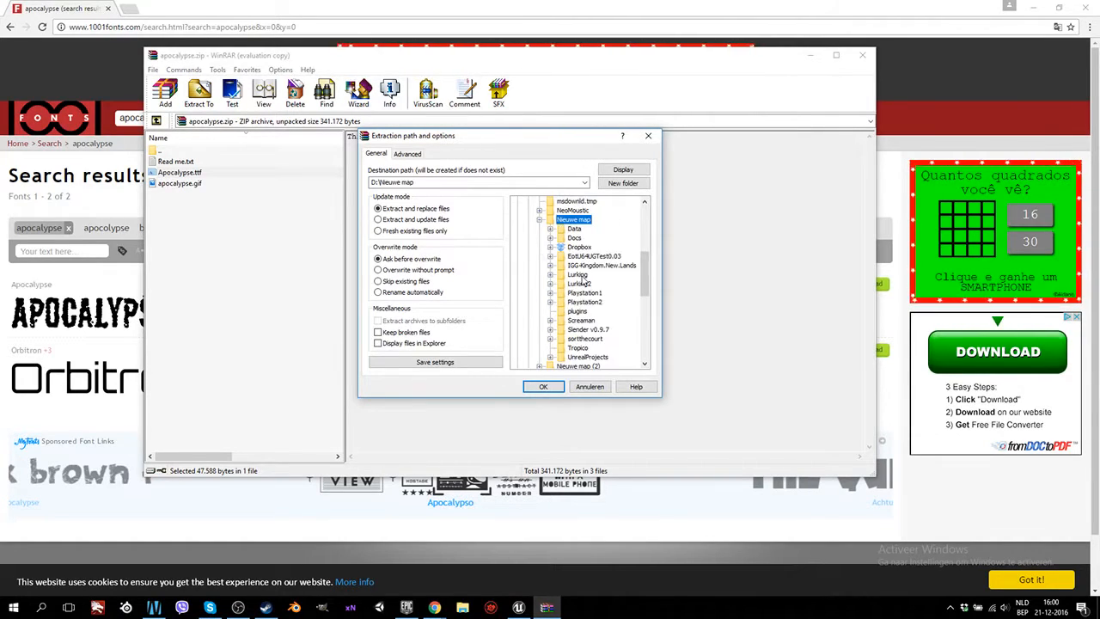
pyautogui.scroll(-5, 575, 288)
pyautogui.doubleClick(587, 302)
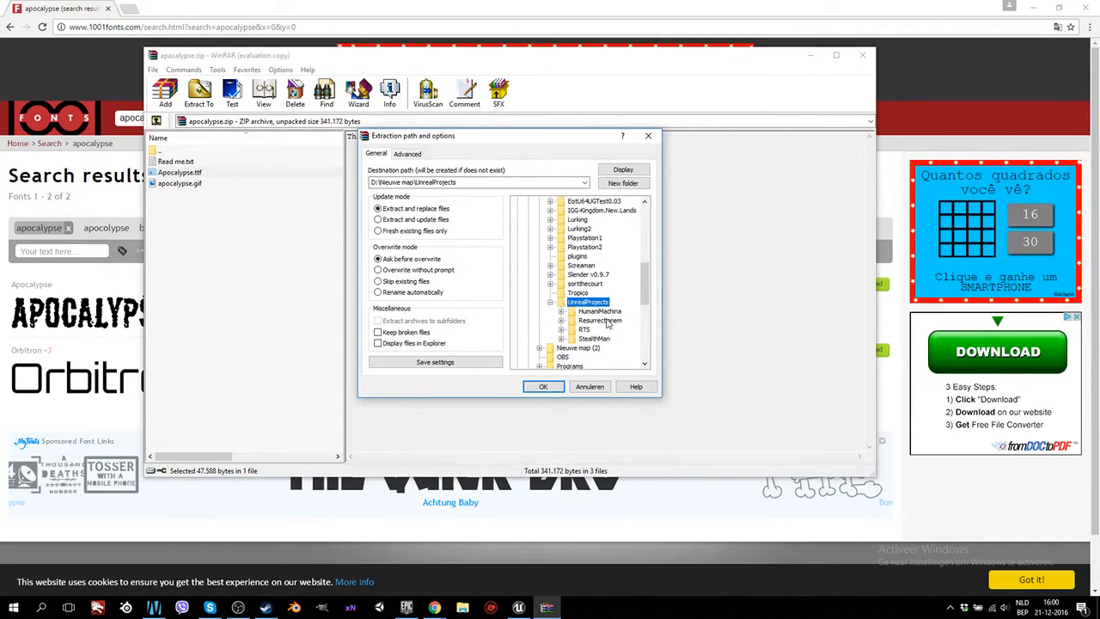
pyautogui.doubleClick(602, 320)
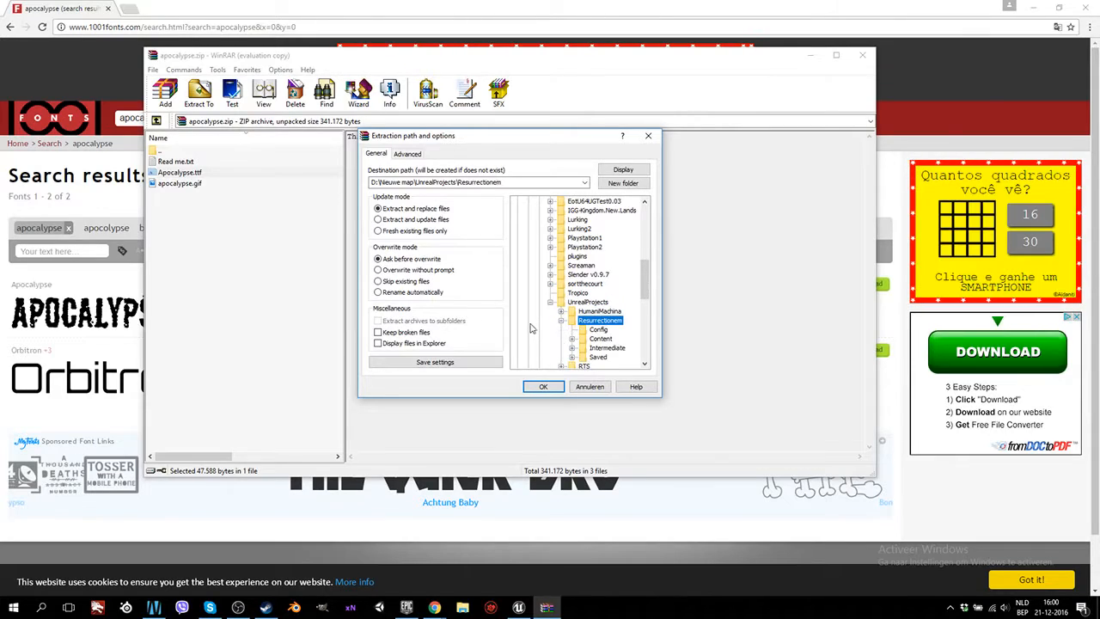
pyautogui.click(573, 339)
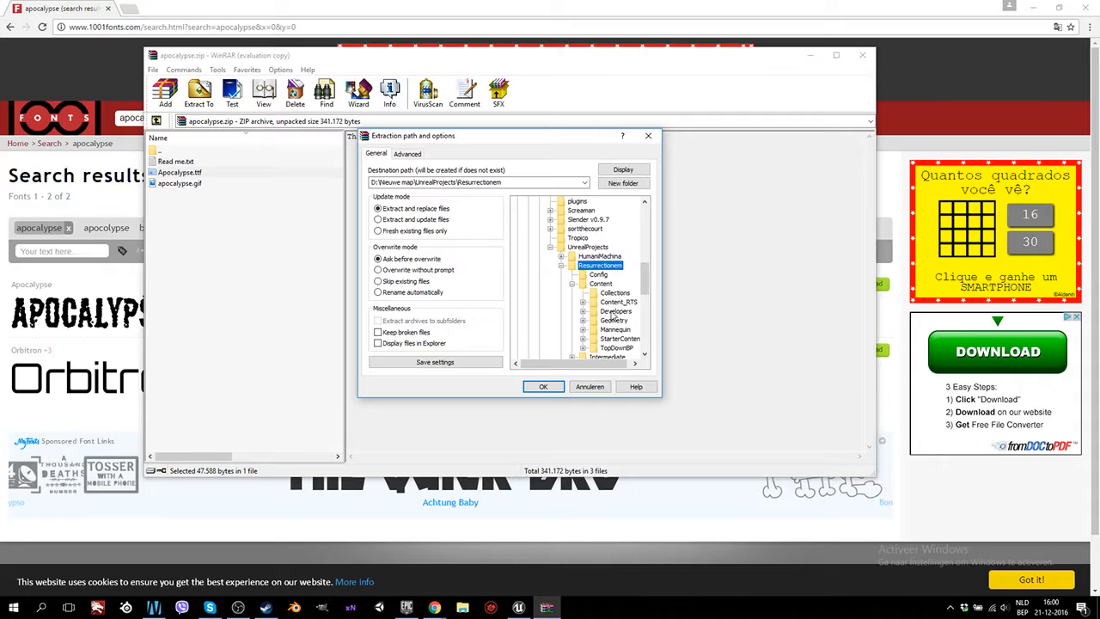
pyautogui.click(617, 302)
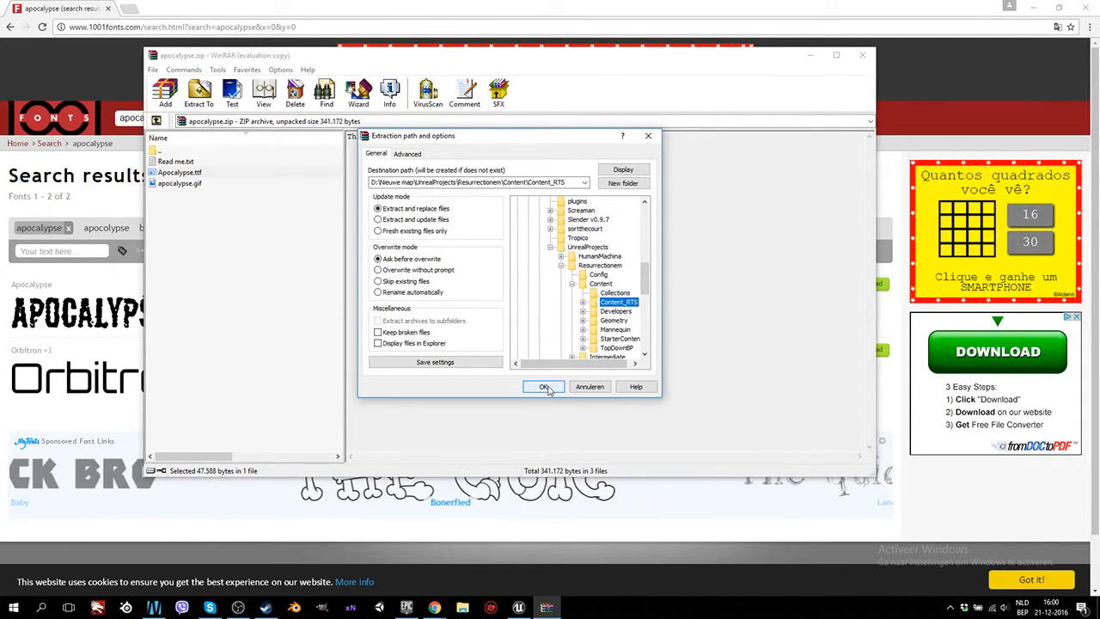
pyautogui.click(544, 387)
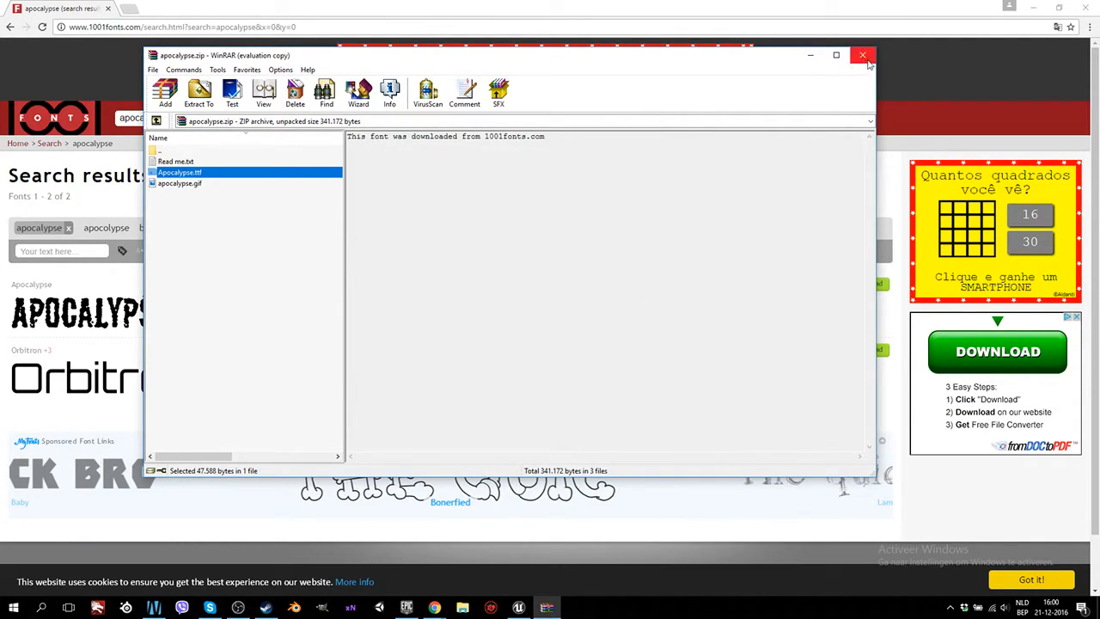
pyautogui.click(863, 55)
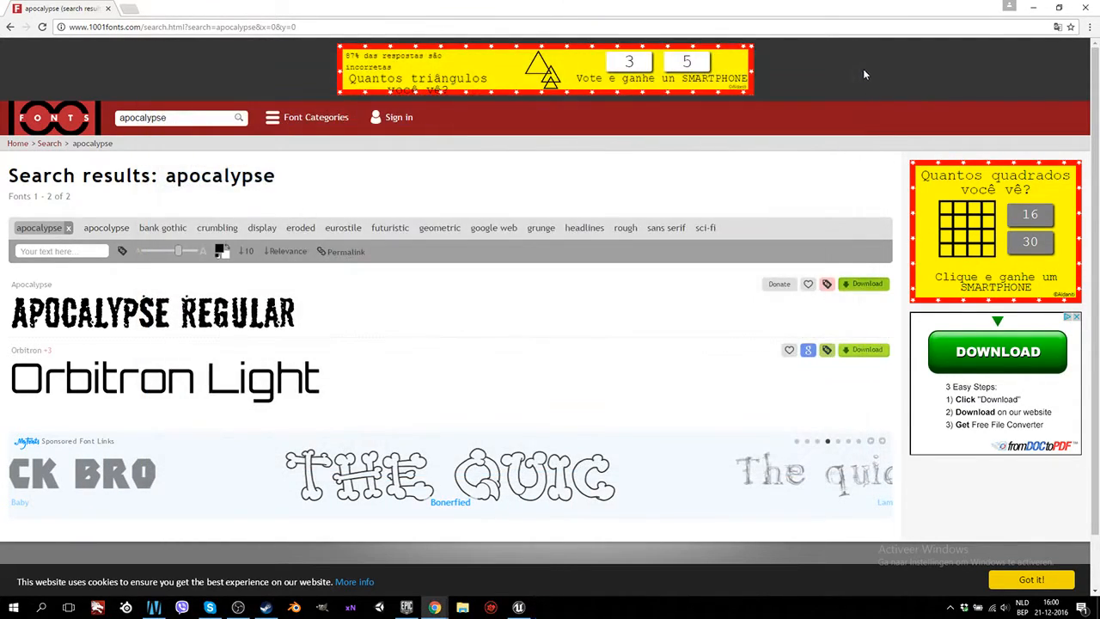
# Switch back to the Unreal Editor and show the contents of the Content_RTS folder.
pyautogui.click(518, 607)
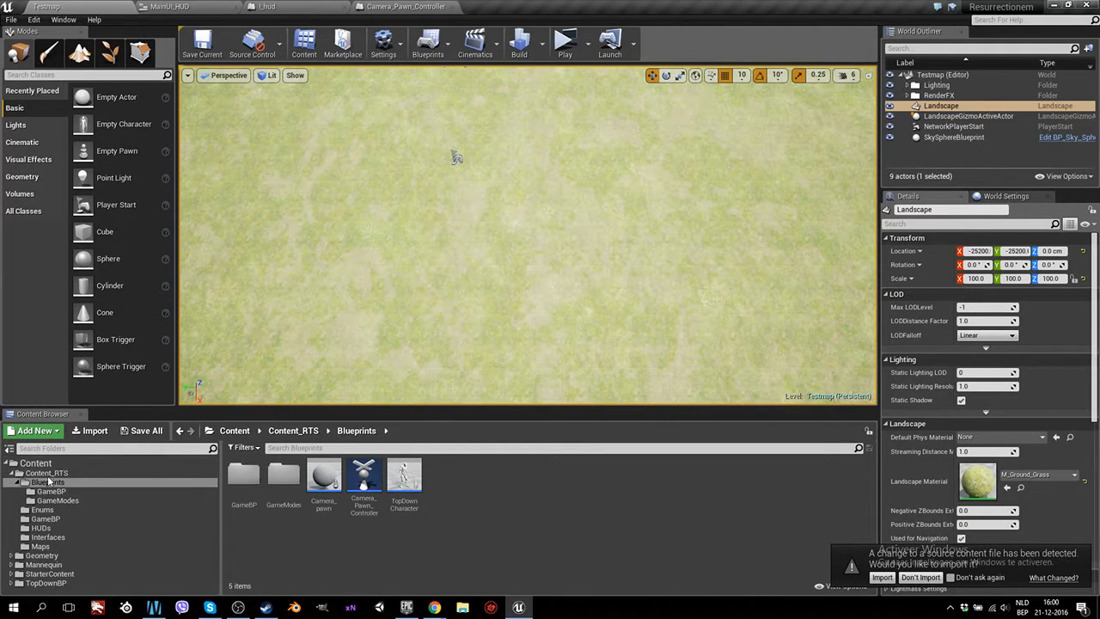
pyautogui.click(46, 472)
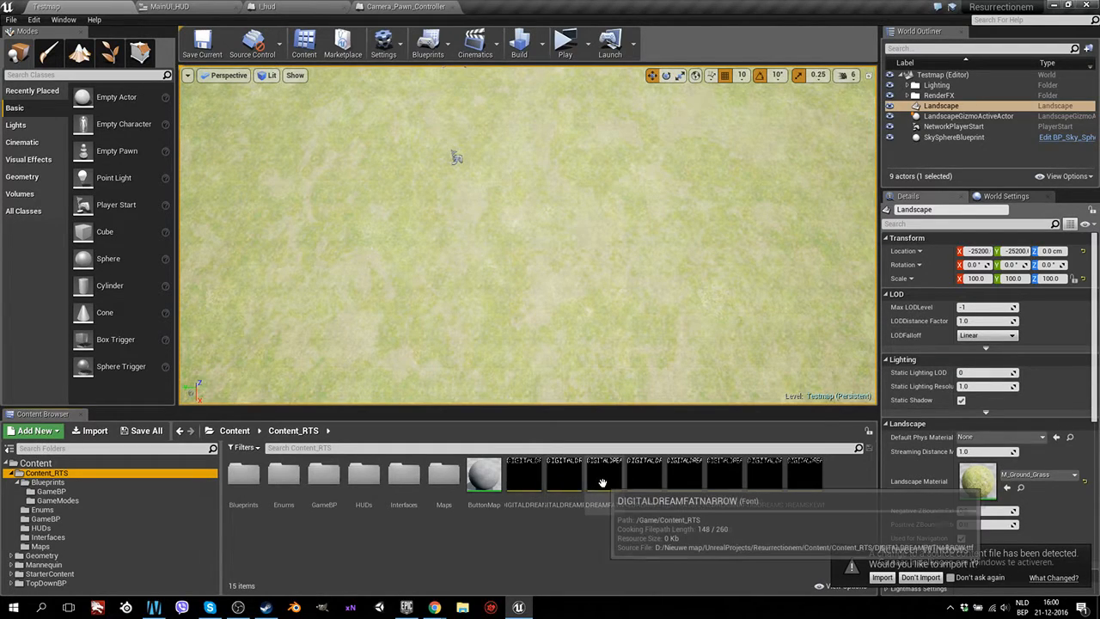
pyautogui.click(566, 528)
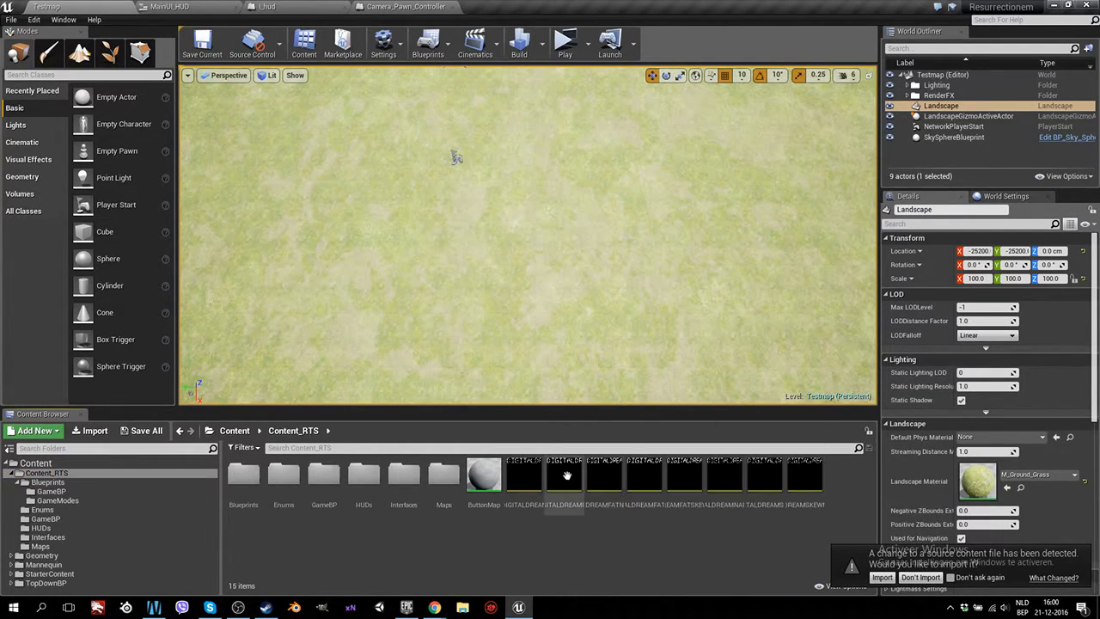
# Delete the DIGITALDREAMFAT font from Content_RTS and import the newly detected Apocalypse font file.
pyautogui.rightClick(566, 478)
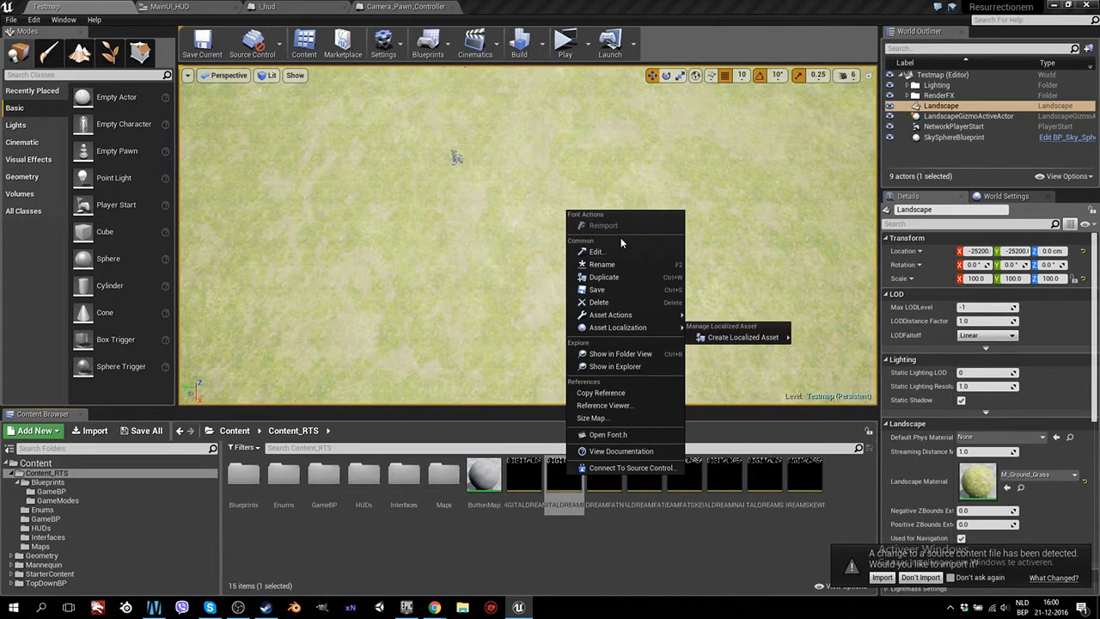
pyautogui.click(599, 303)
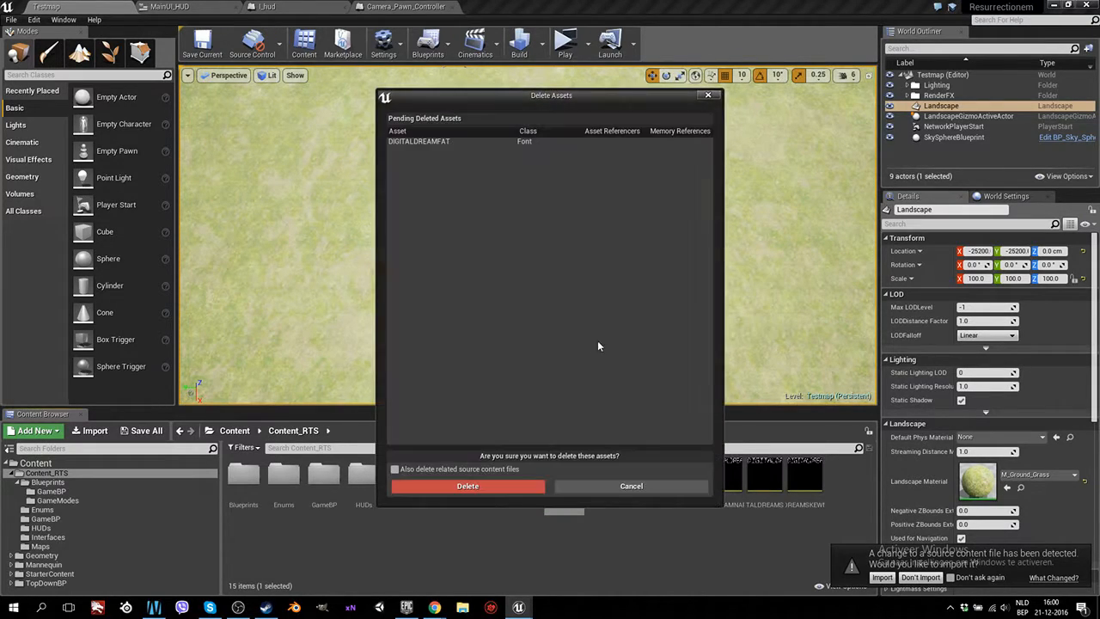
pyautogui.click(491, 486)
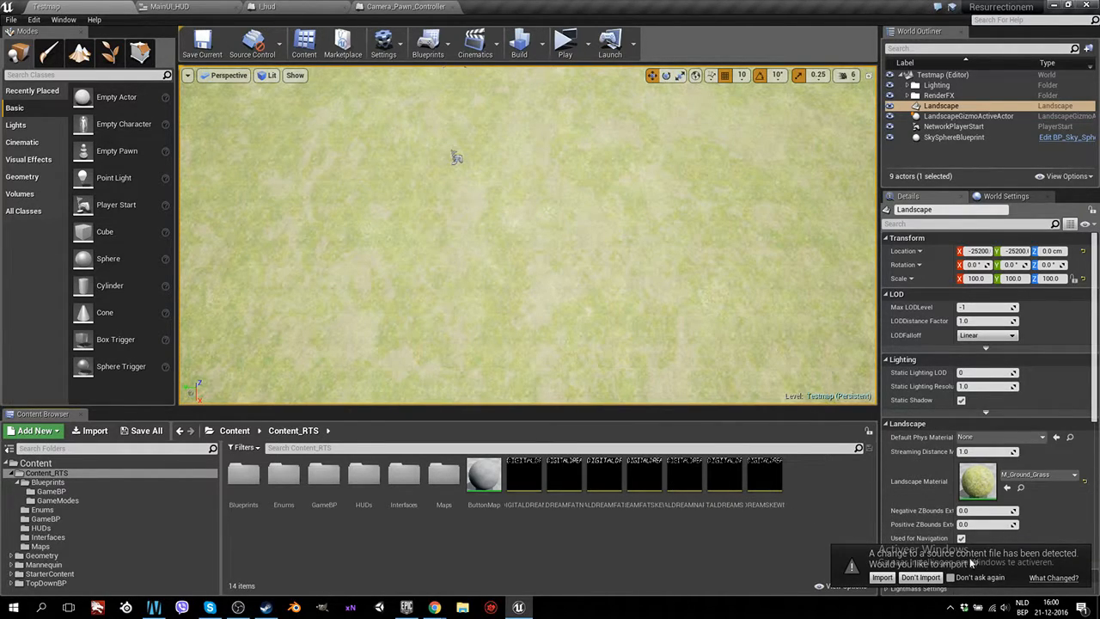
pyautogui.click(883, 577)
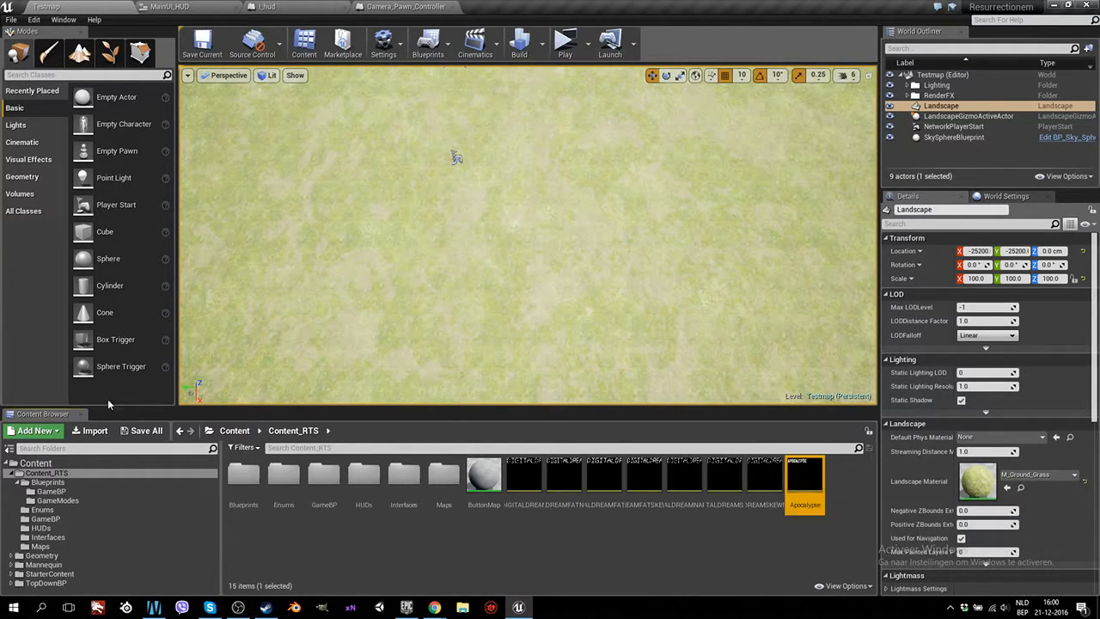
# Bring up the MainUI_HUD widget in the designer and examine the wooden time and date panel up close.
pyautogui.click(58, 490)
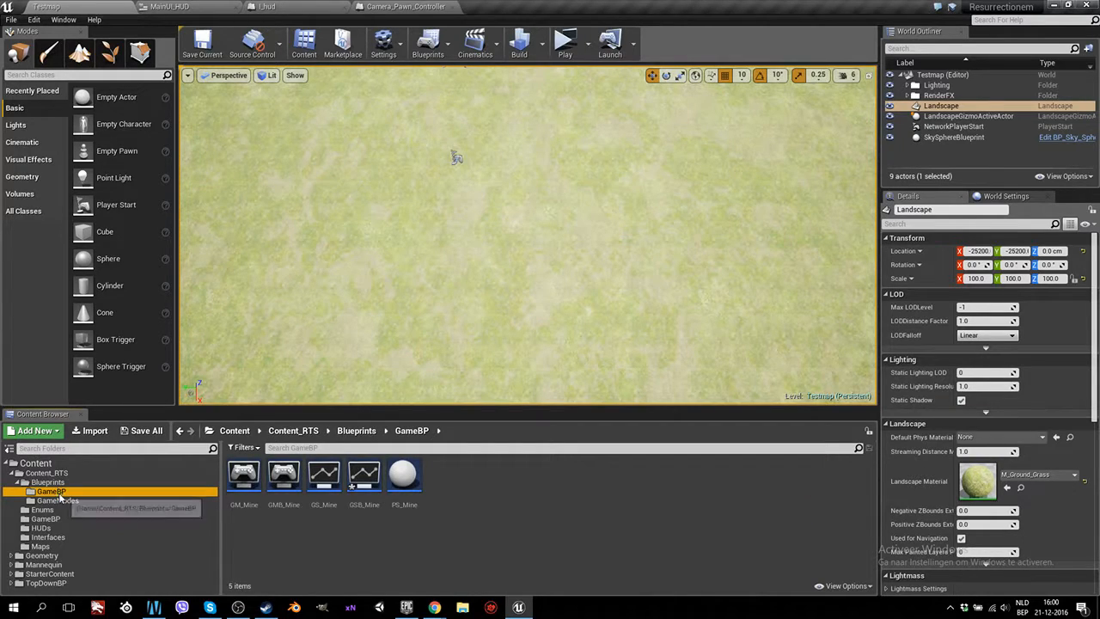
pyautogui.click(58, 501)
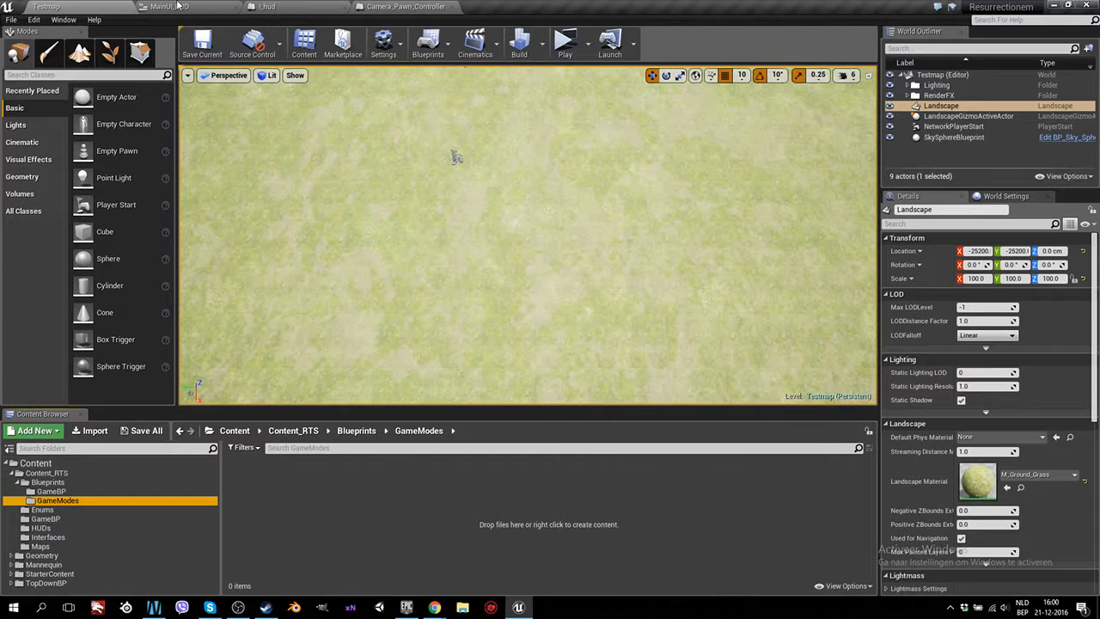
pyautogui.click(176, 6)
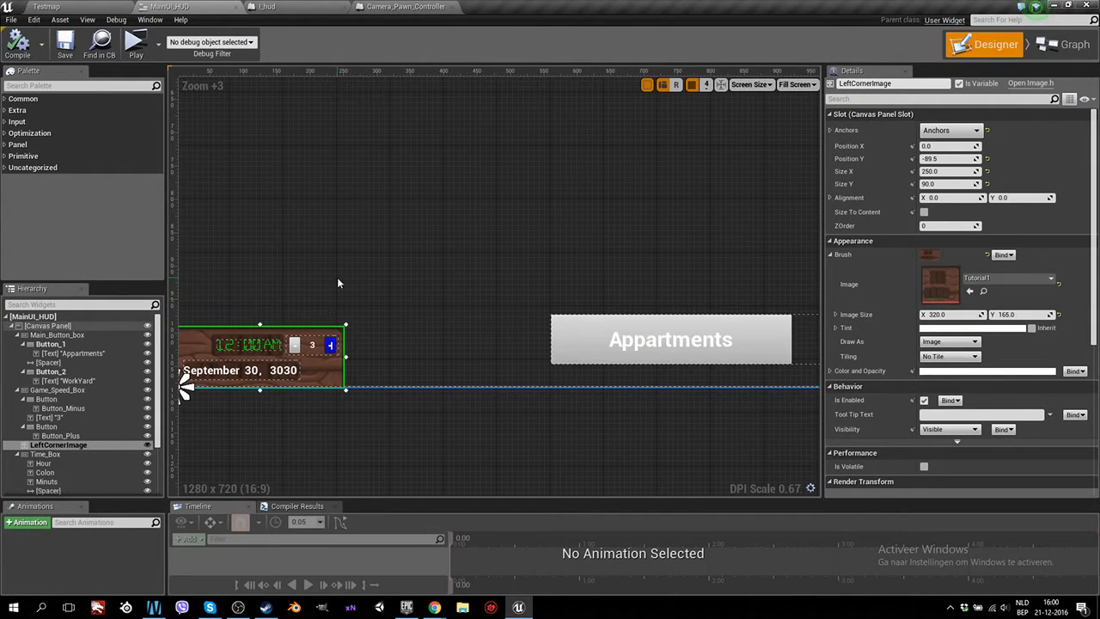
pyautogui.moveTo(338, 282); pyautogui.dragTo(531, 262, button='right')
pyautogui.scroll(3, 447, 386)
pyautogui.moveTo(446, 386); pyautogui.dragTo(446, 345, button='right')
pyautogui.scroll(4, 460, 351)
pyautogui.moveTo(428, 386); pyautogui.dragTo(438, 199, button='right')
pyautogui.scroll(4, 412, 386)
pyautogui.moveTo(414, 163); pyautogui.dragTo(494, 286, button='right')
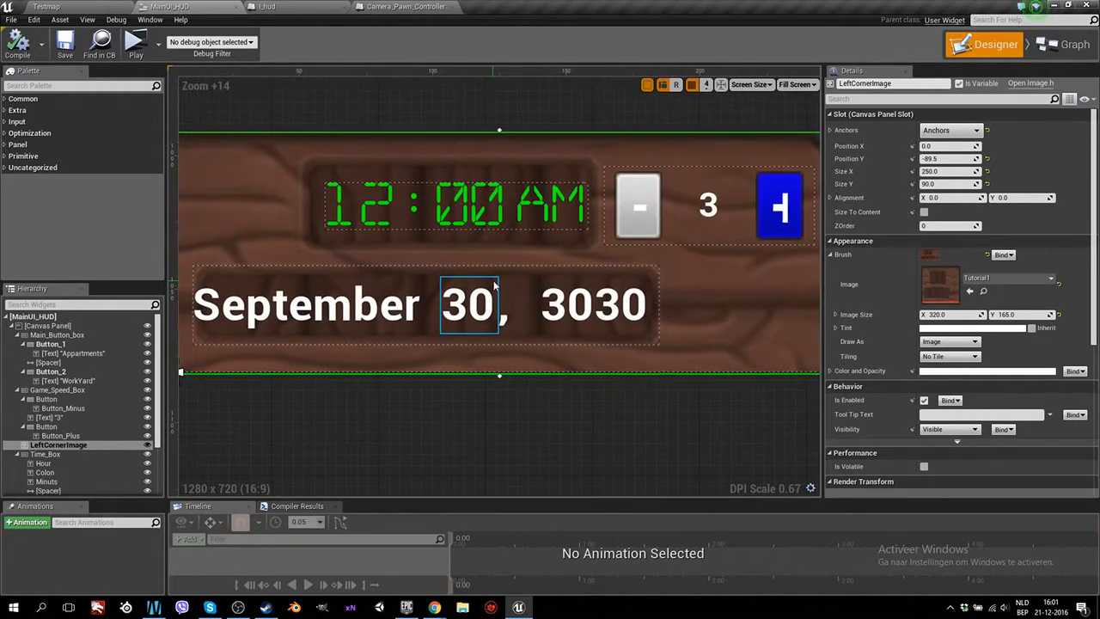
pyautogui.scroll(-1, 494, 284)
pyautogui.moveTo(488, 345); pyautogui.dragTo(477, 130, button='right')
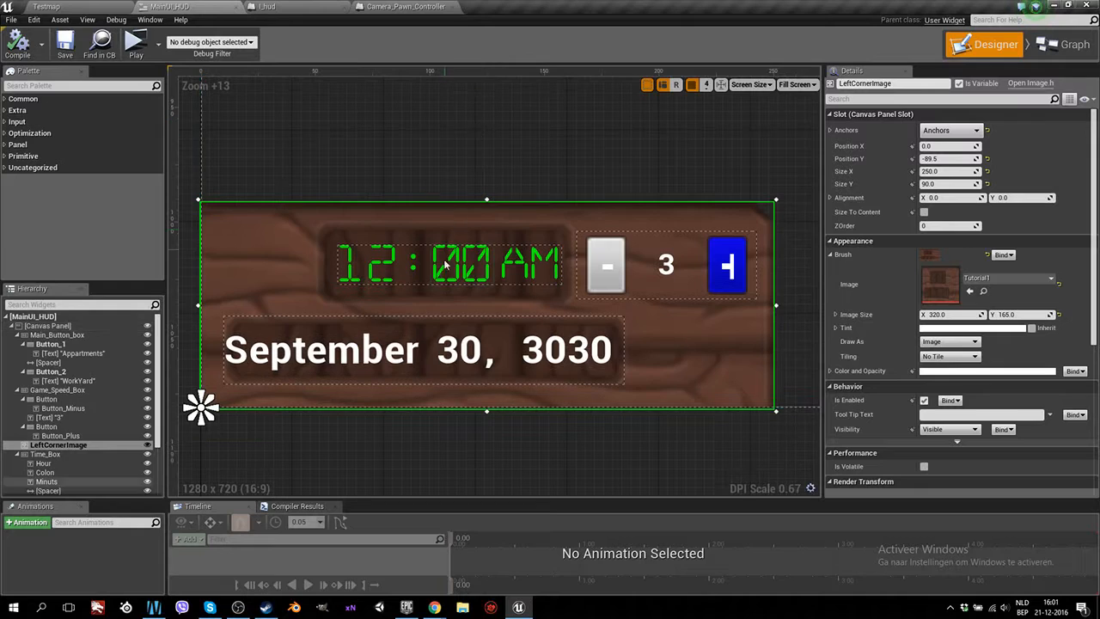
pyautogui.scroll(-5, 443, 312)
pyautogui.moveTo(452, 413); pyautogui.dragTo(446, 288, button='right')
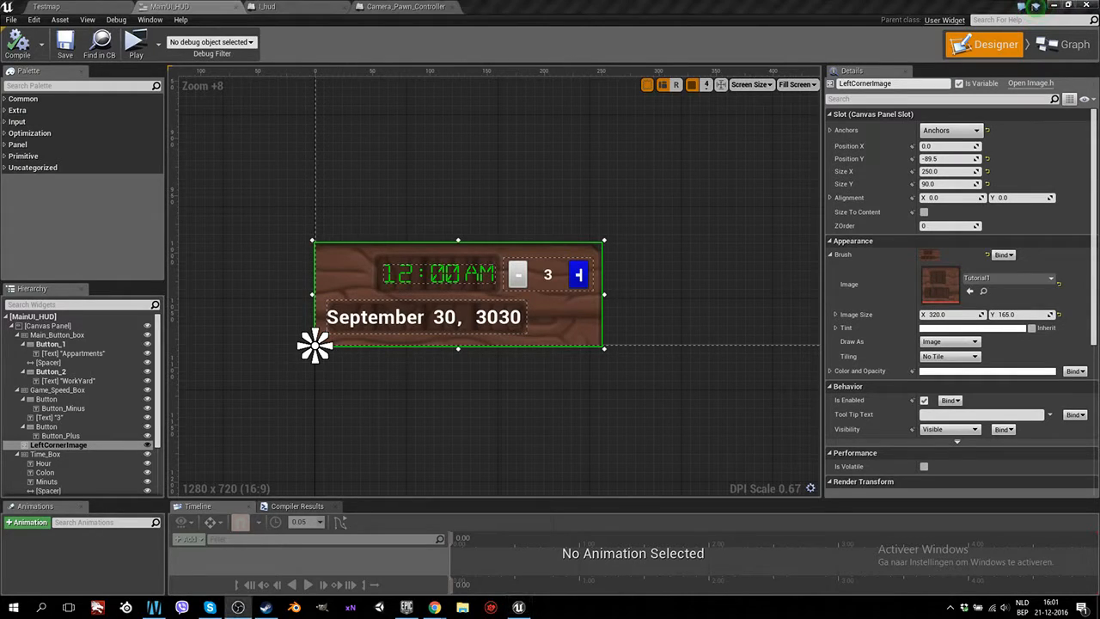
pyautogui.moveTo(437, 607)
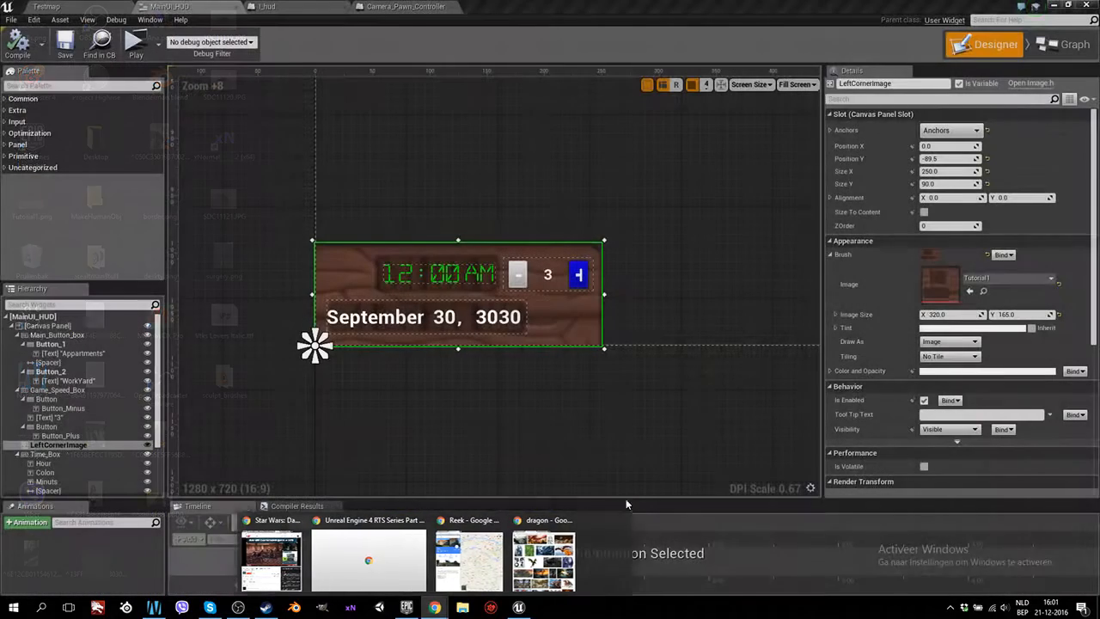
# Set the font of the "September" month text to Apocalypse.
pyautogui.click(381, 320)
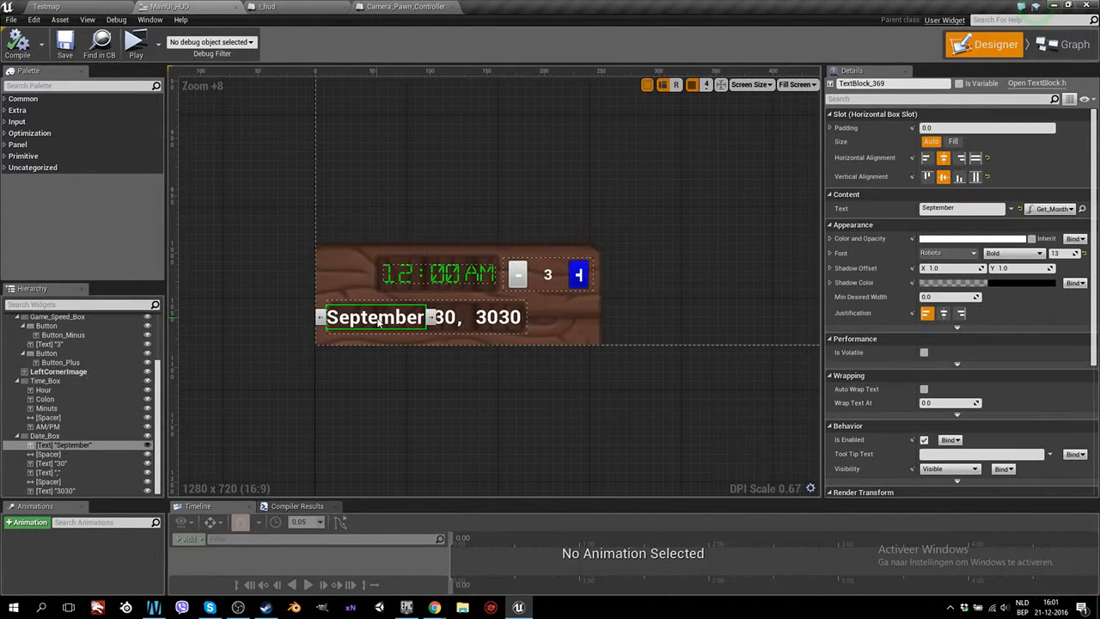
pyautogui.click(942, 257)
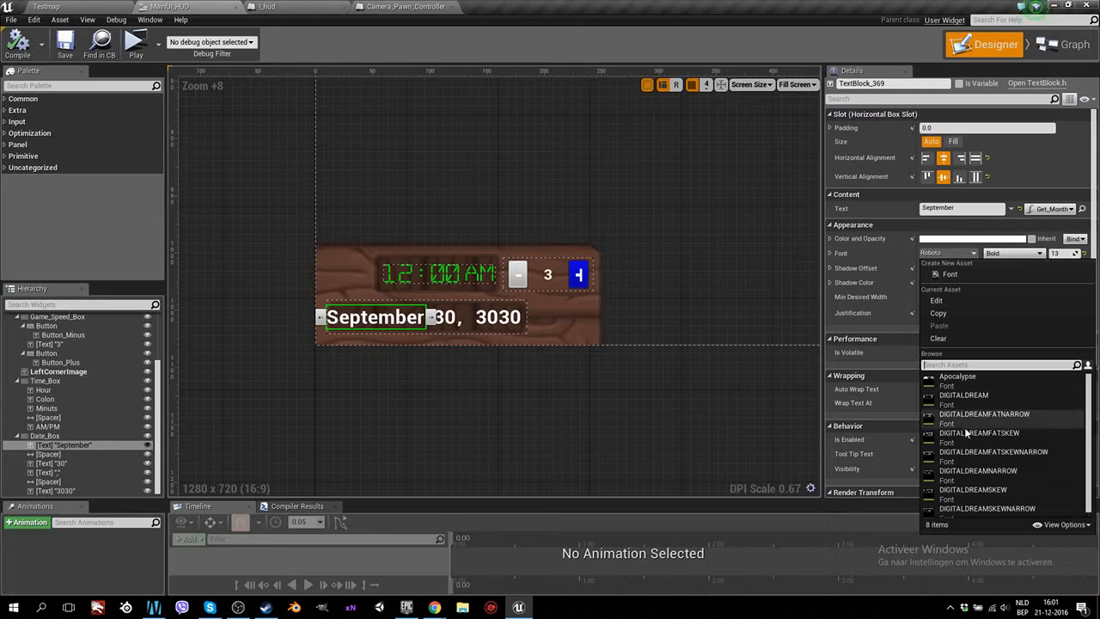
pyautogui.scroll(-1, 964, 464)
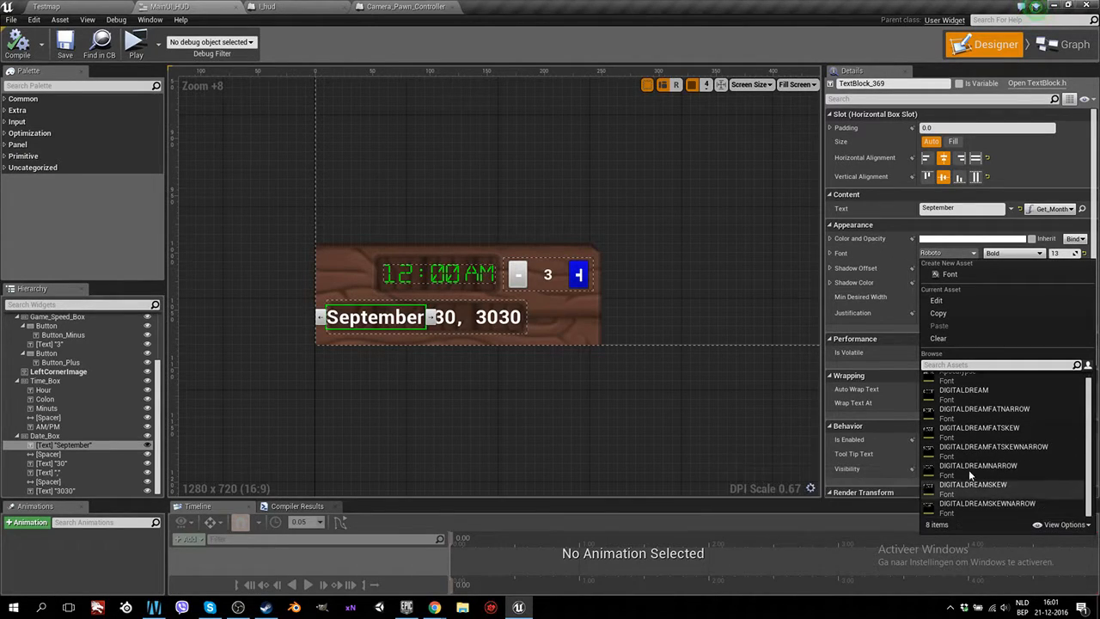
pyautogui.click(970, 380)
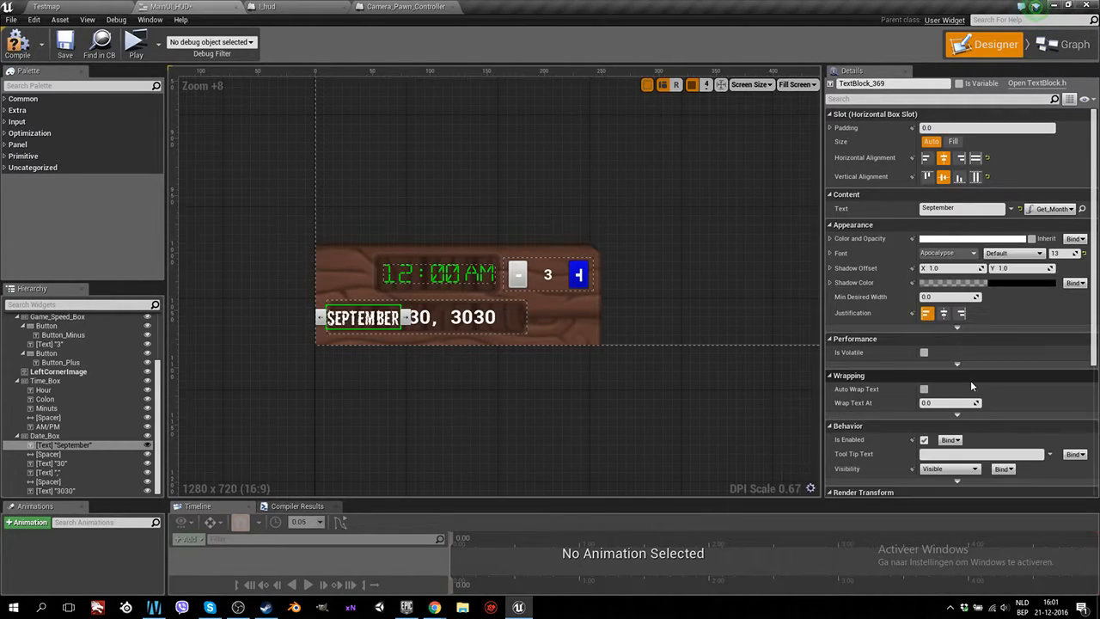
# Set the font of the day text "30" and the year text "3030" to Apocalypse.
pyautogui.click(419, 317)
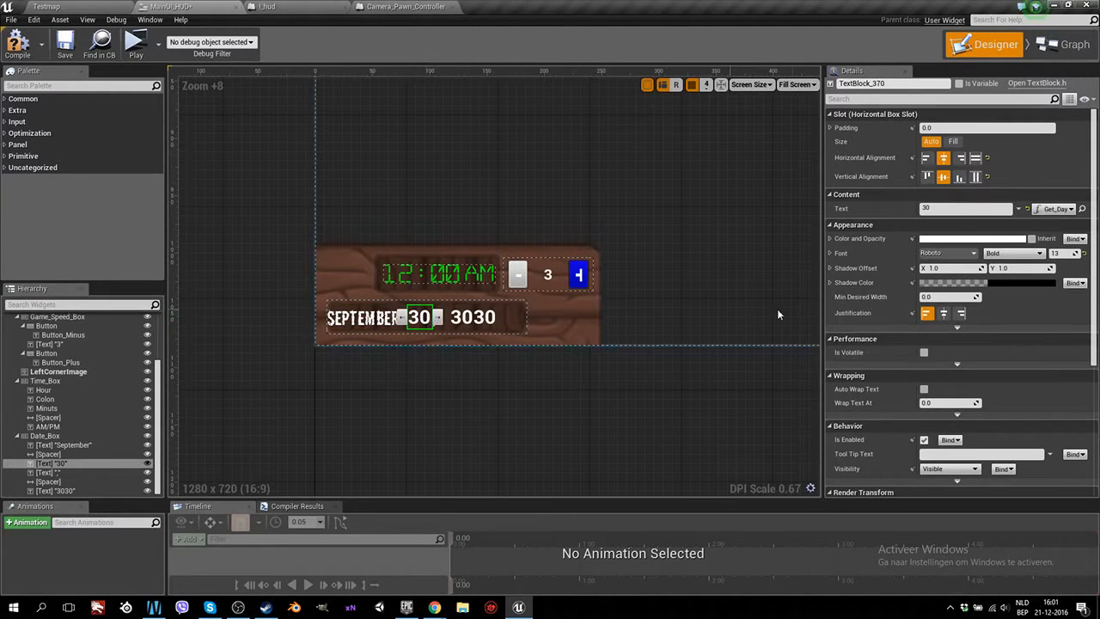
pyautogui.click(942, 254)
pyautogui.click(963, 384)
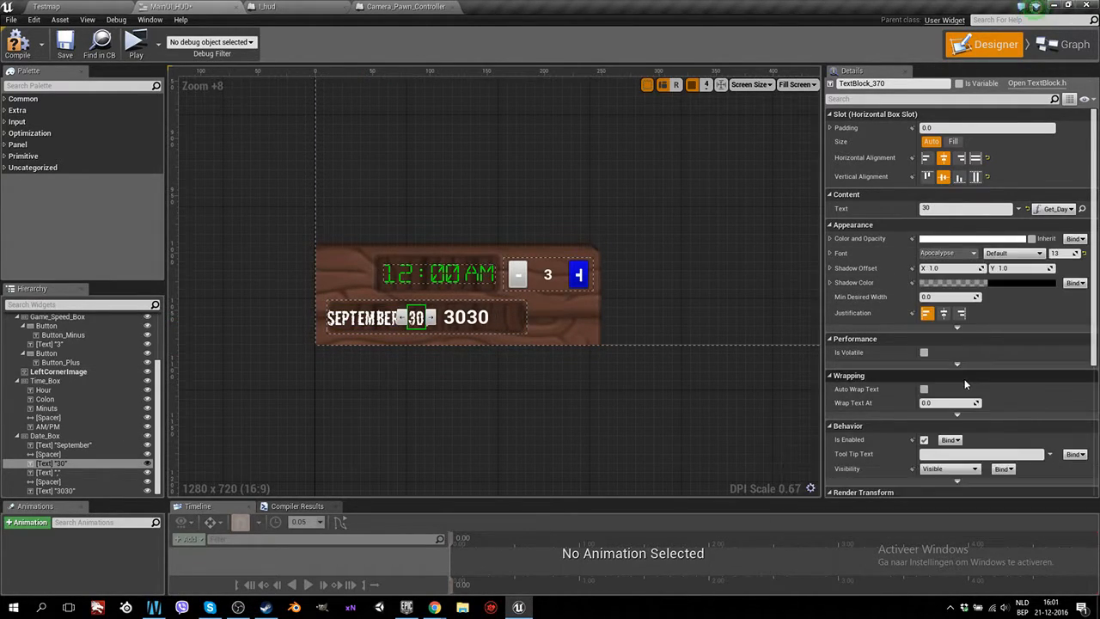
pyautogui.click(468, 320)
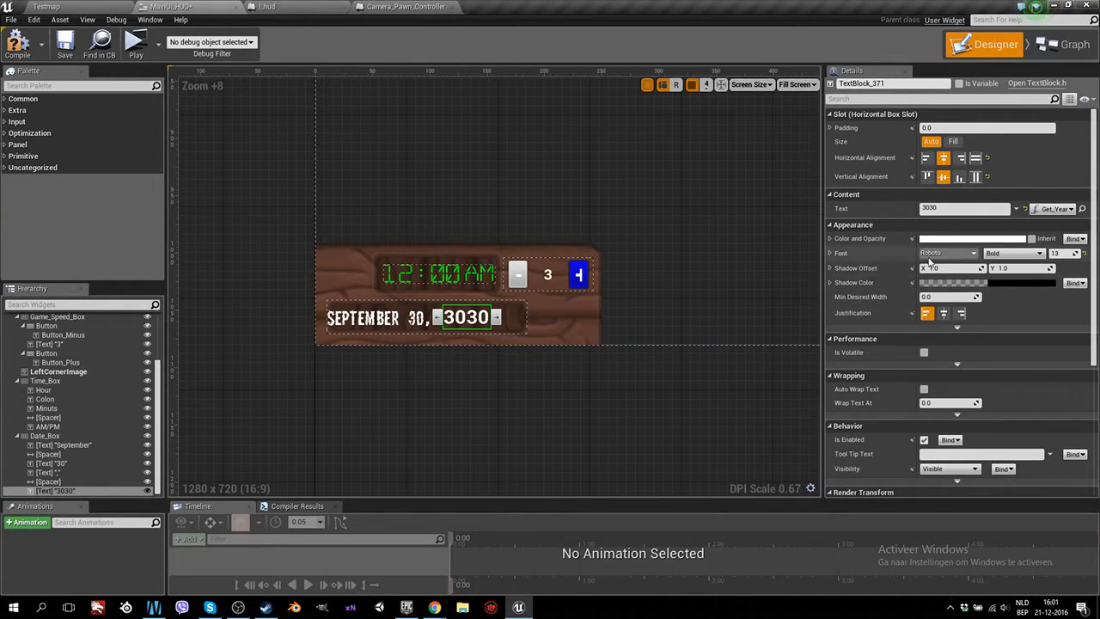
pyautogui.click(945, 252)
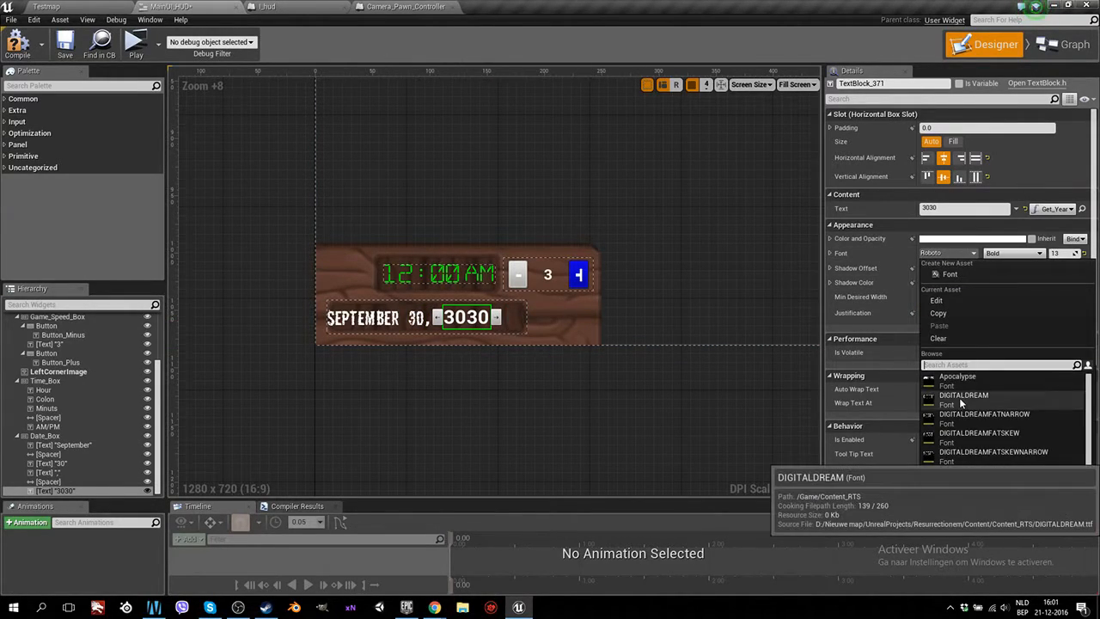
pyautogui.click(967, 377)
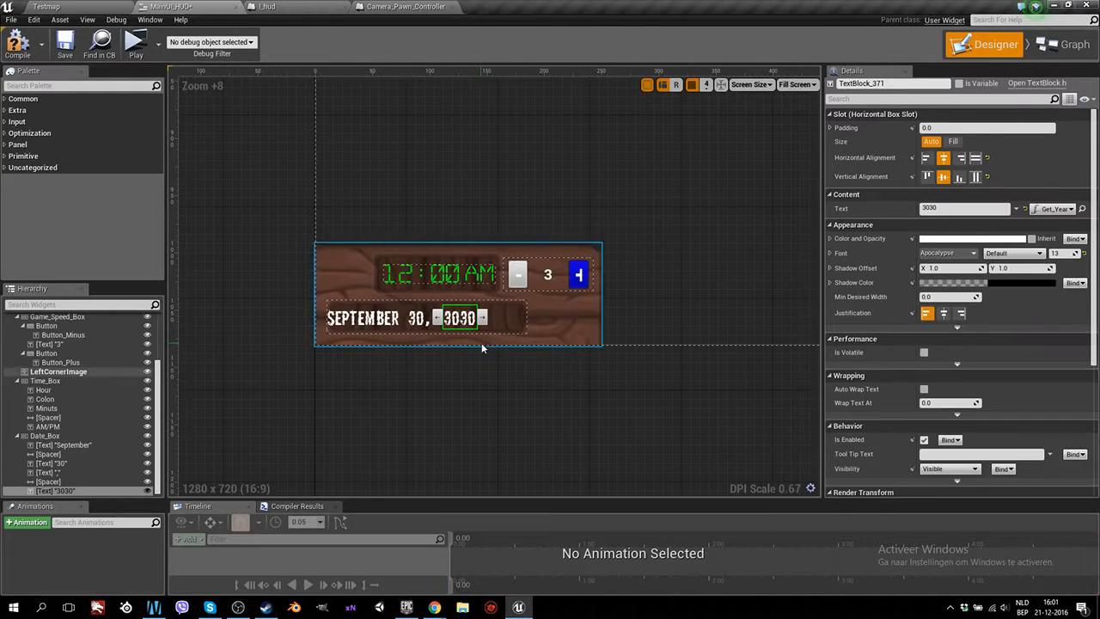
# Darken the month text's colour to a light grey with a value of 0.665.
pyautogui.click(358, 332)
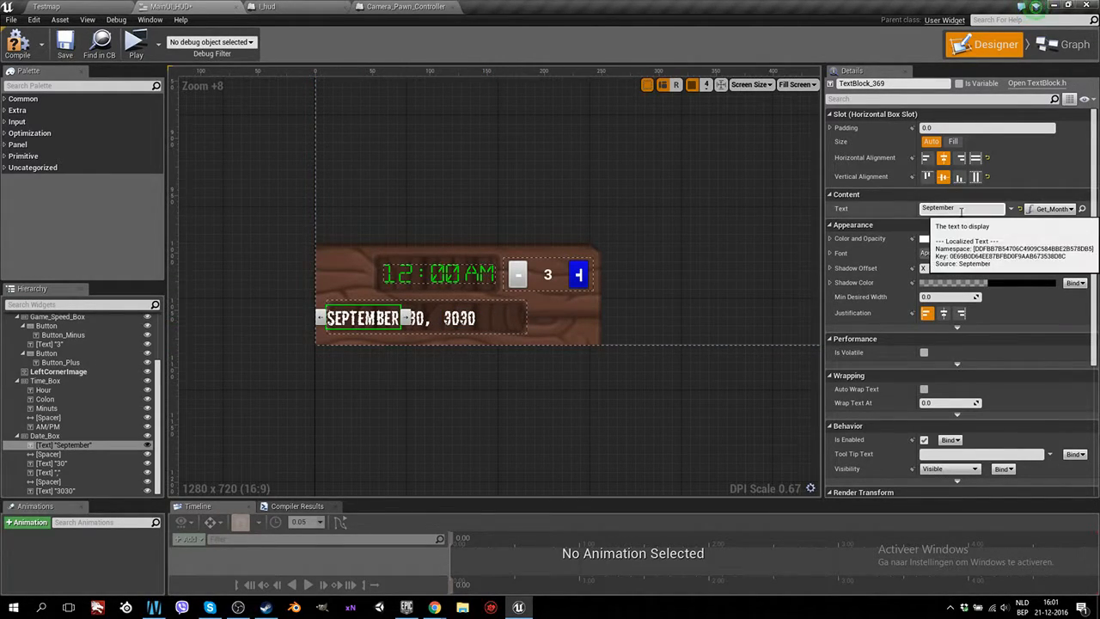
pyautogui.click(972, 240)
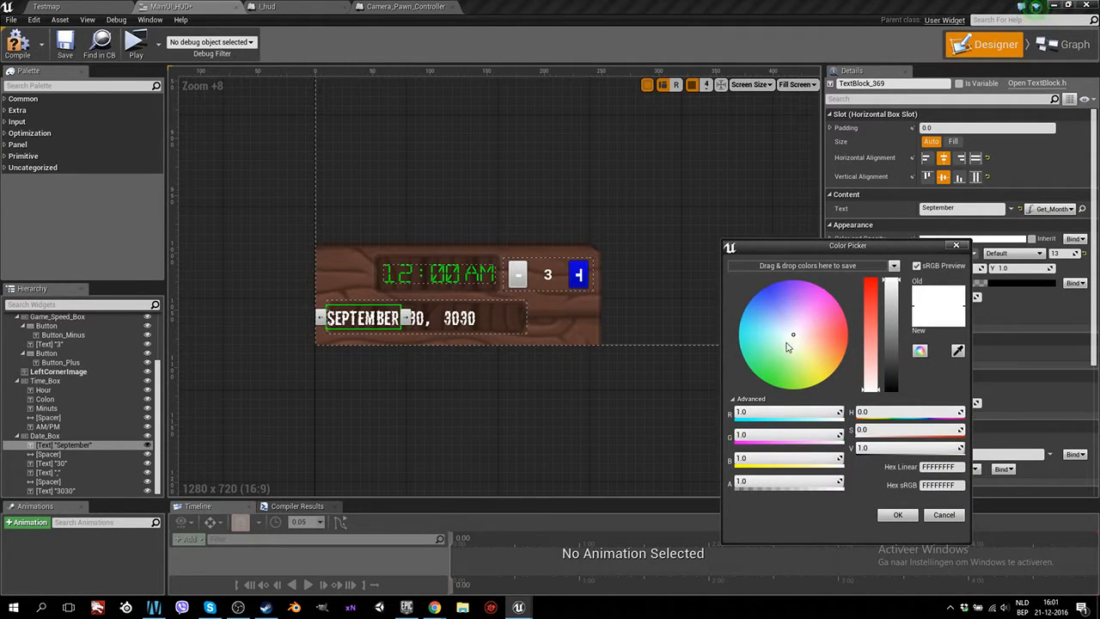
pyautogui.click(894, 303)
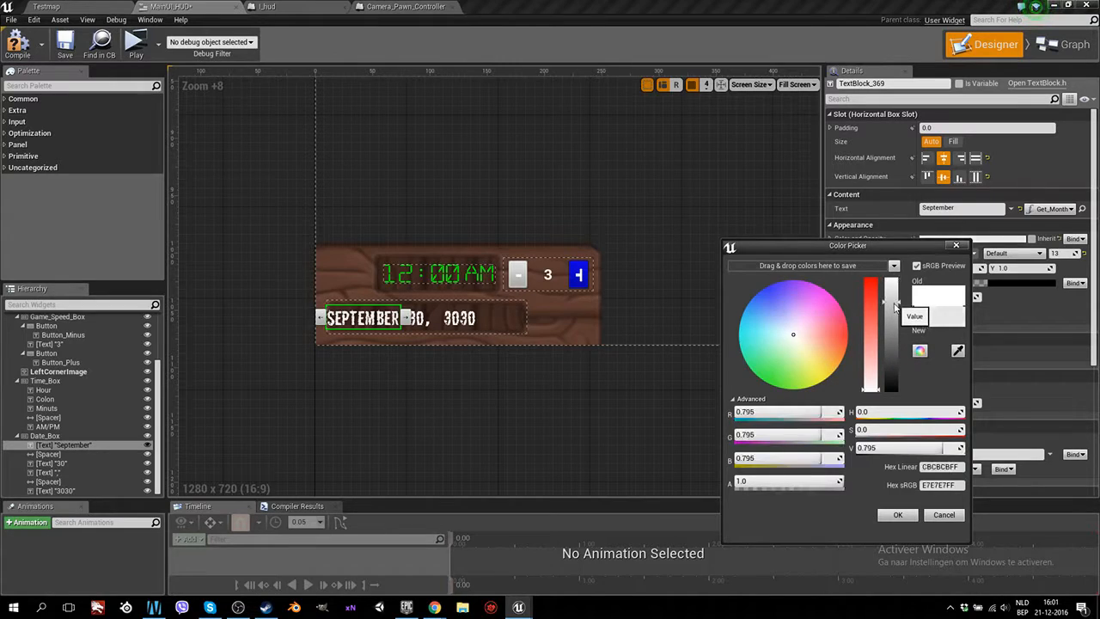
pyautogui.moveTo(895, 305); pyautogui.dragTo(896, 313)
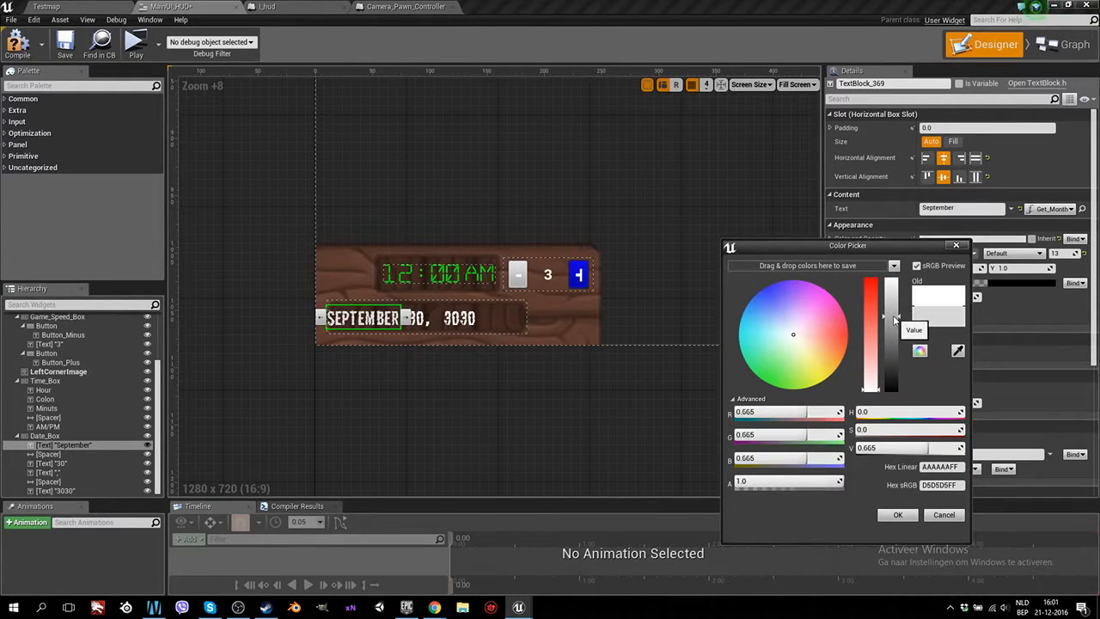
# Reopen the month text's colour settings to read its RGB values.
pyautogui.click(417, 319)
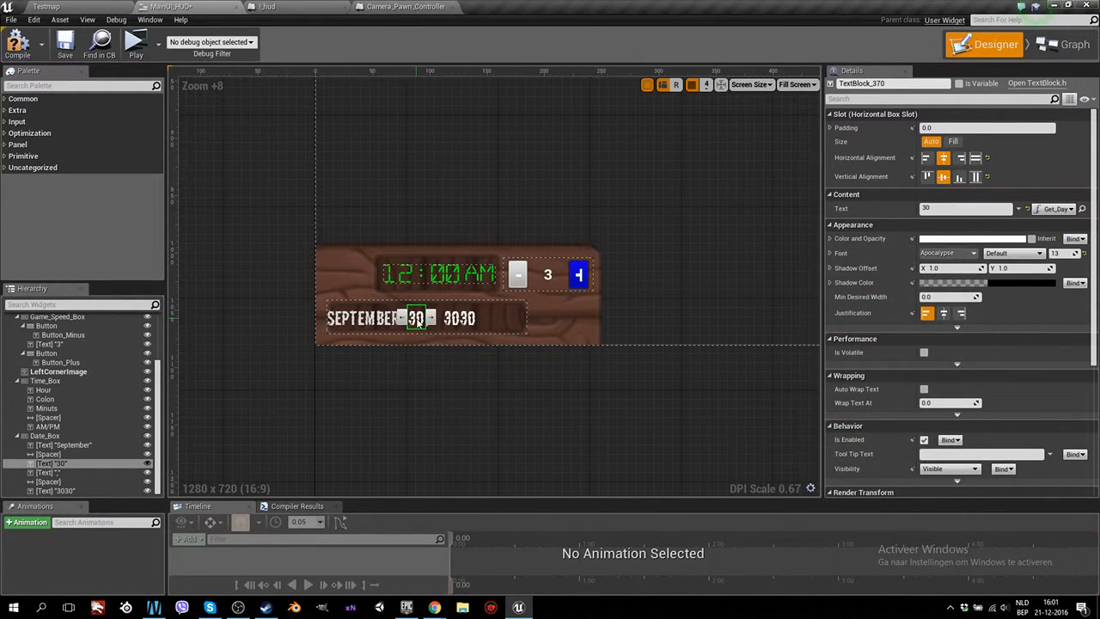
pyautogui.click(361, 317)
pyautogui.click(942, 238)
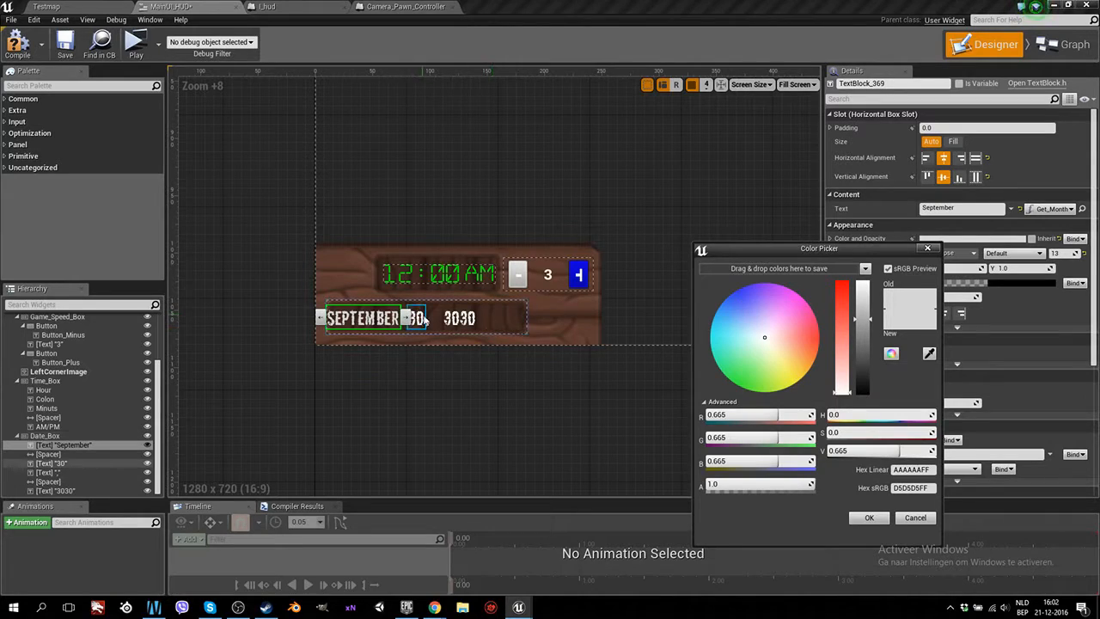
# Set the day text's colour to R, G and B 0.665.
pyautogui.click(51, 463)
pyautogui.click(956, 239)
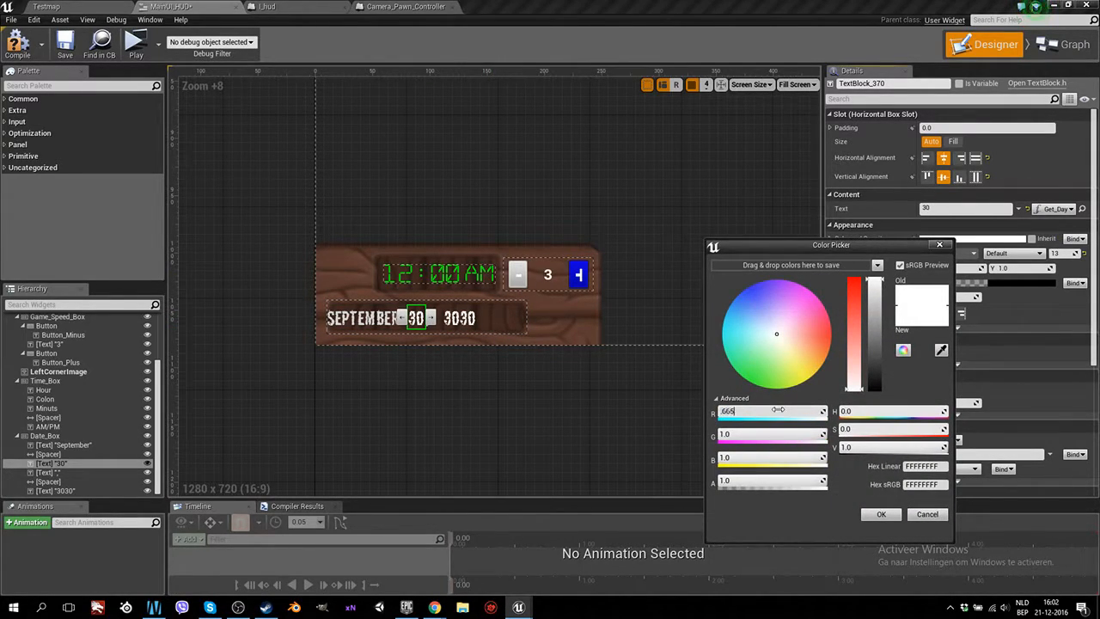
pyautogui.press('Tab')
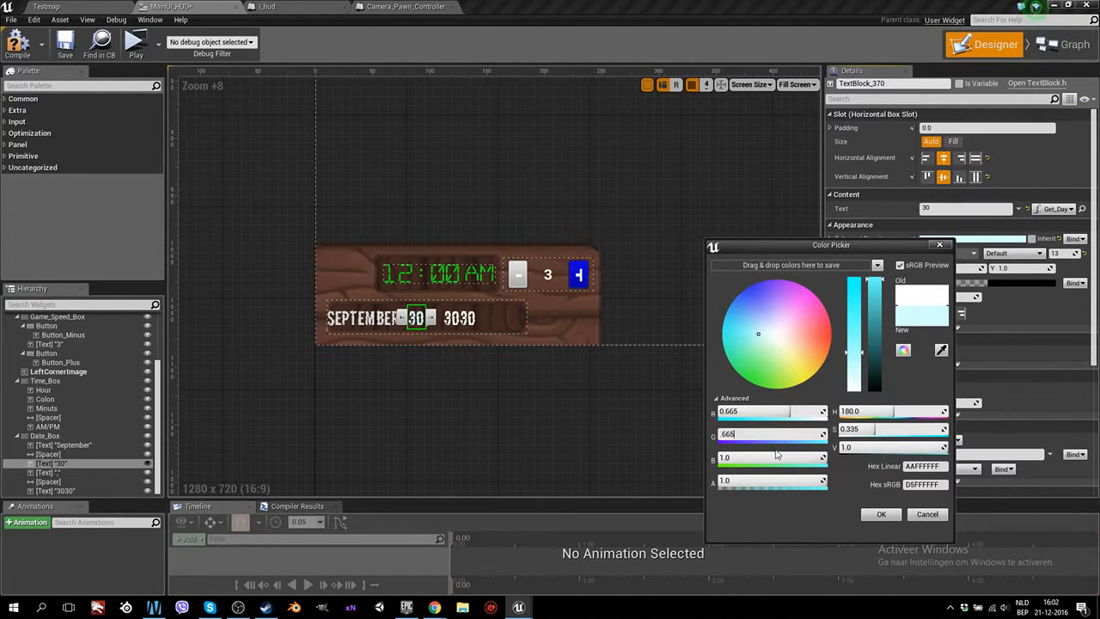
pyautogui.press('Tab')
pyautogui.write('.66')
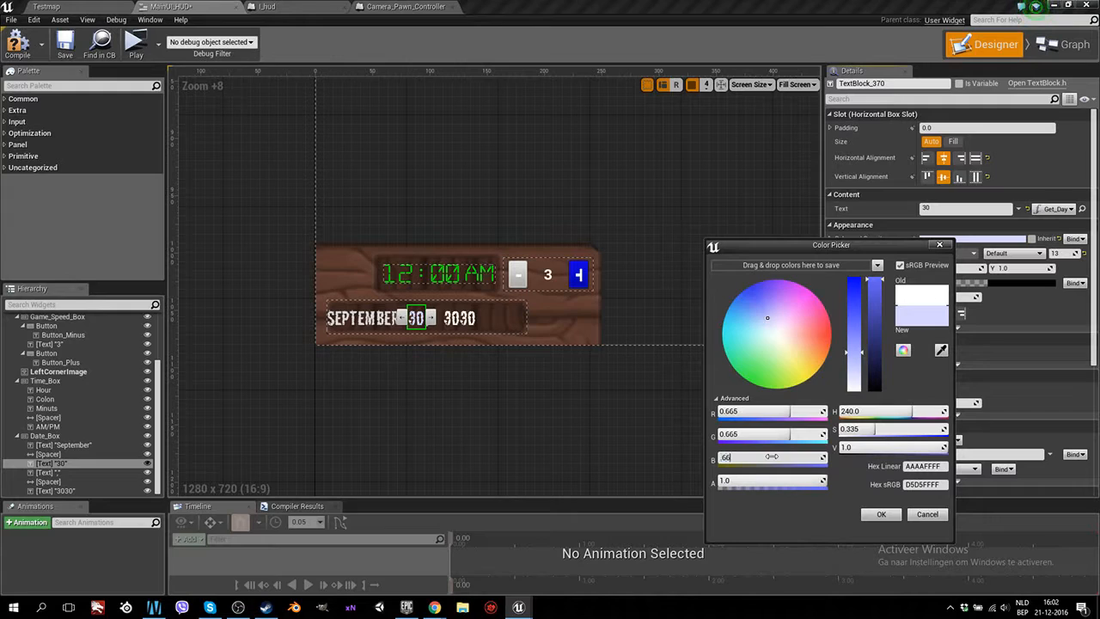
pyautogui.write('5')
pyautogui.press('Return')
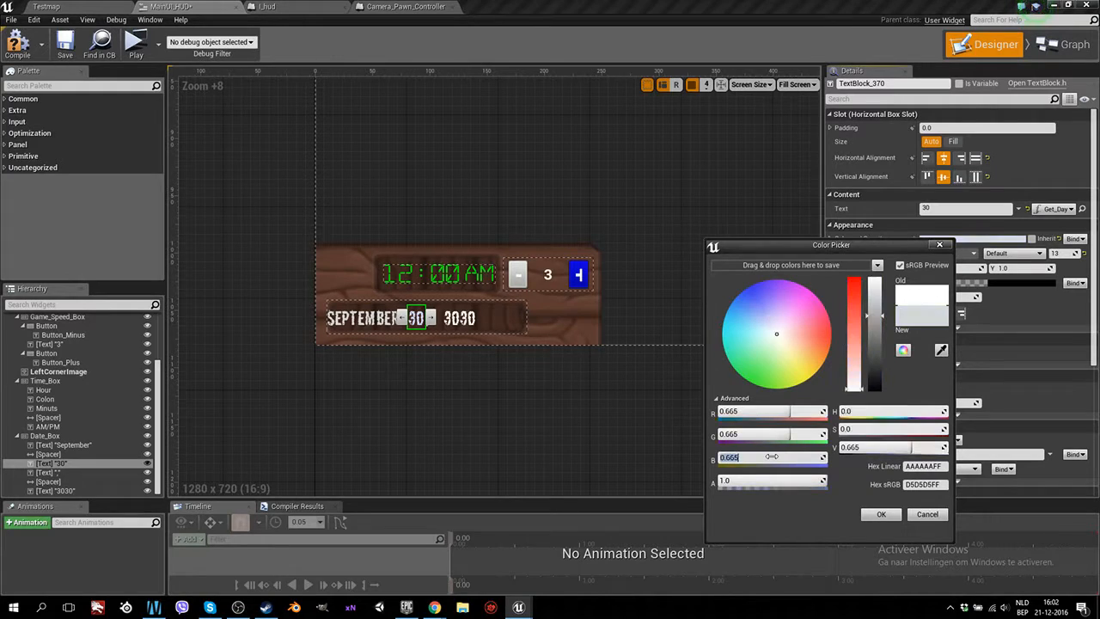
# Set the year text's colour to R, G and B 0.665 and clear the selection.
pyautogui.click(458, 320)
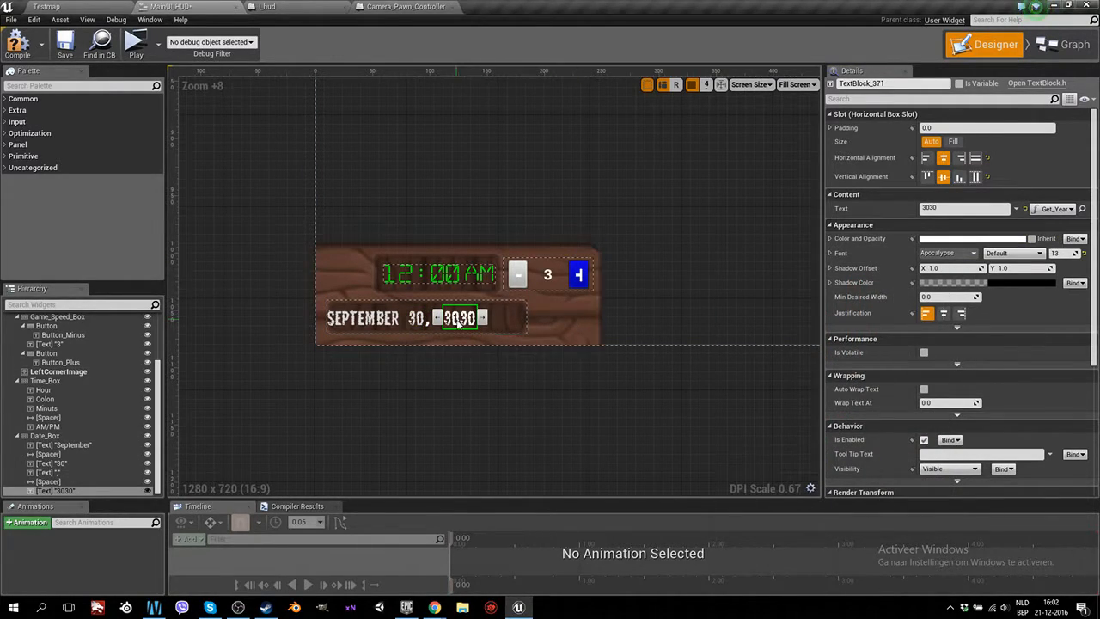
pyautogui.click(952, 239)
pyautogui.click(779, 414)
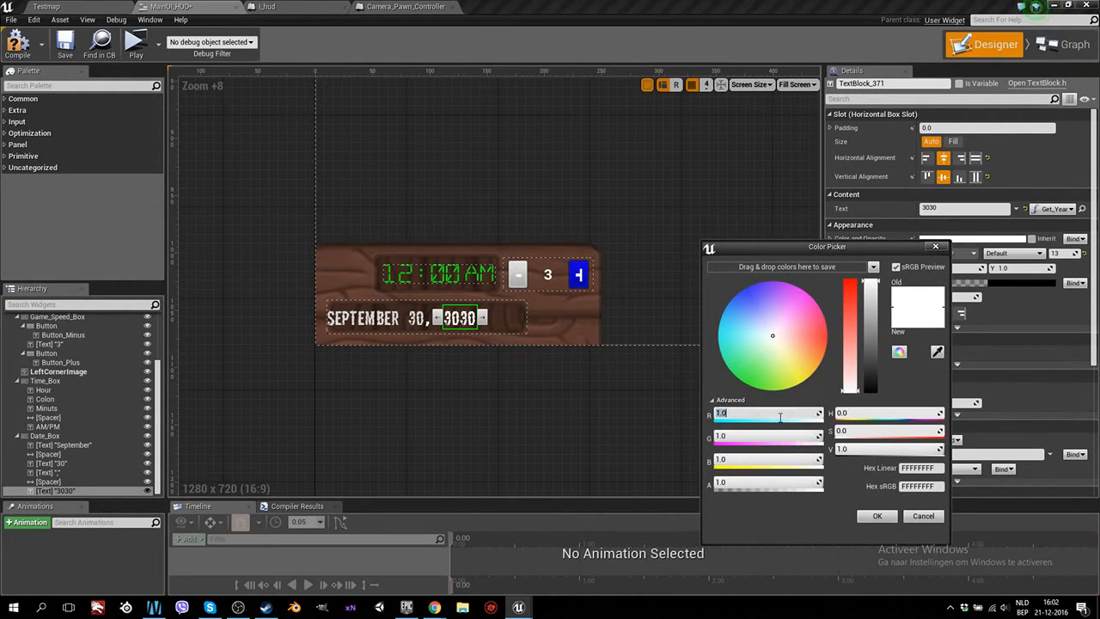
pyautogui.write('0.665')
pyautogui.press('Return')
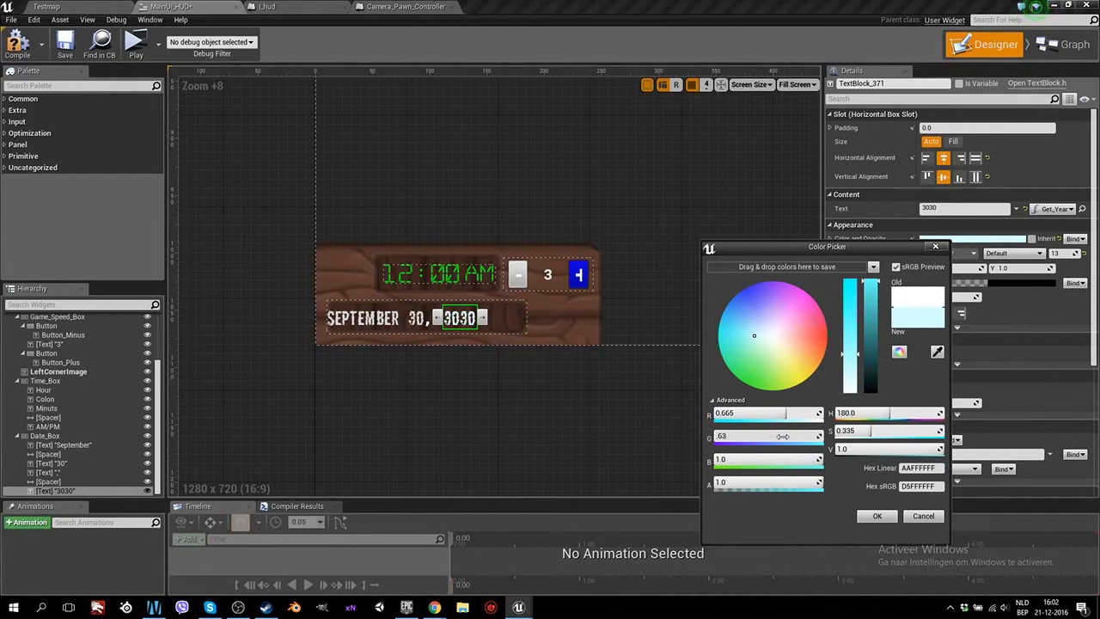
pyautogui.click(782, 437)
pyautogui.write('0.665')
pyautogui.click(775, 460)
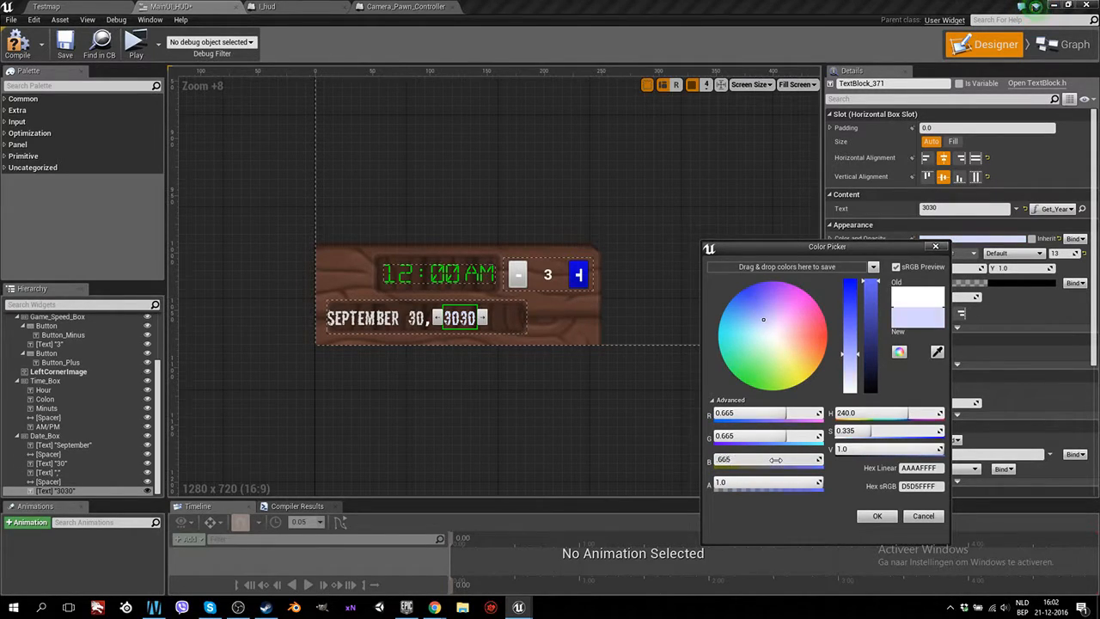
pyautogui.write('.665')
pyautogui.press('Return')
pyautogui.click(566, 425)
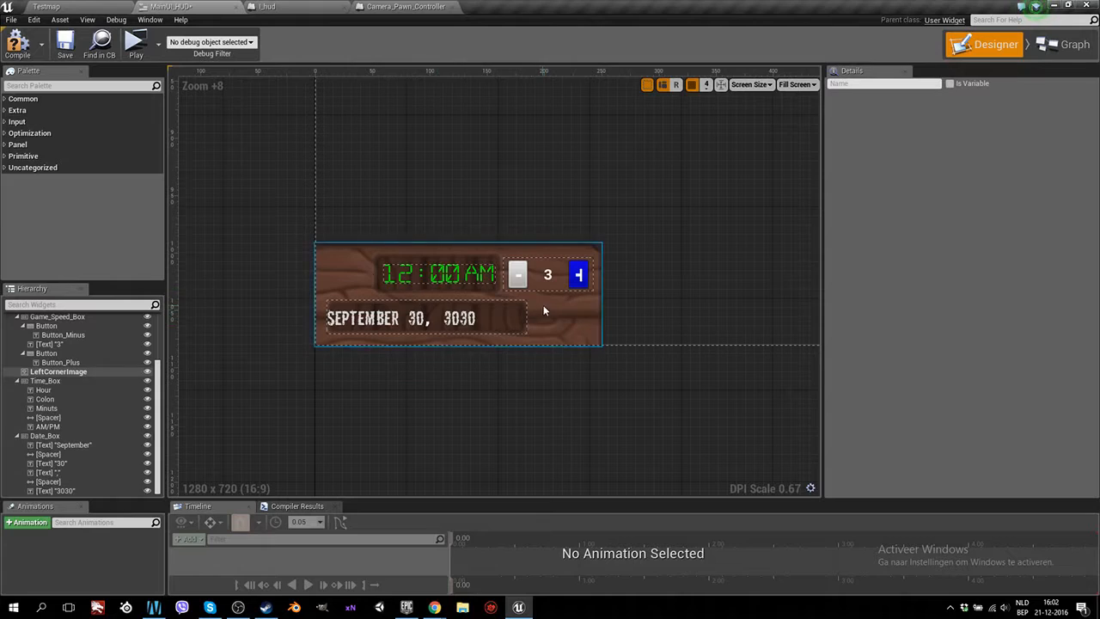
# Save the MainUI_HUD widget, run the Testmap level as a game preview to check the HUD, and end the preview.
pyautogui.scroll(-7, 532, 309)
pyautogui.scroll(-2, 605, 329)
pyautogui.moveTo(661, 272); pyautogui.dragTo(478, 312, button='right')
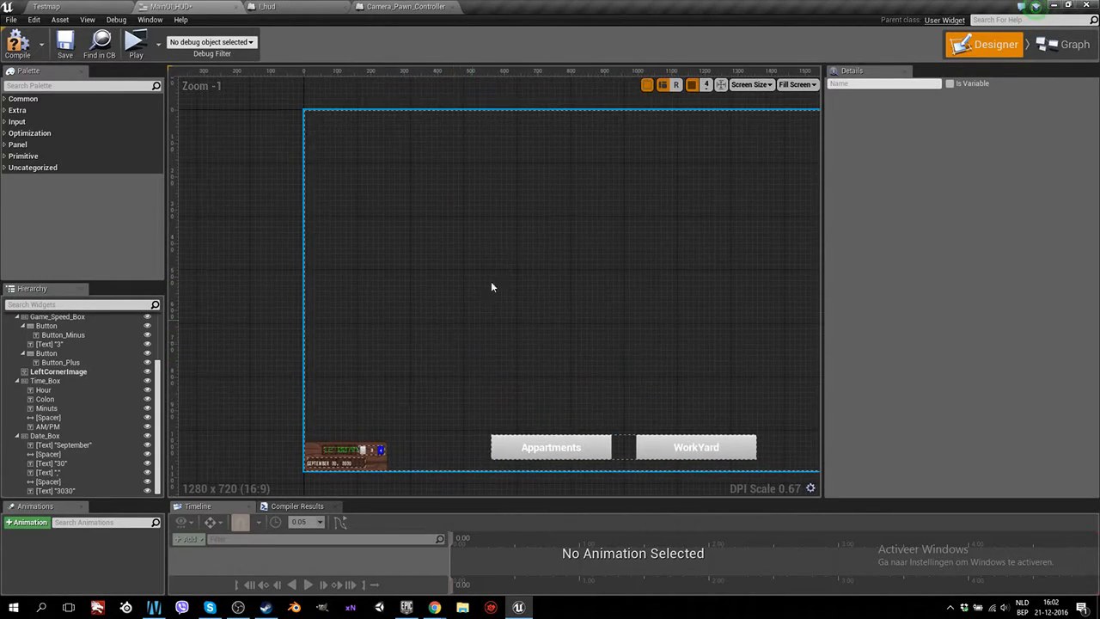
pyautogui.click(65, 38)
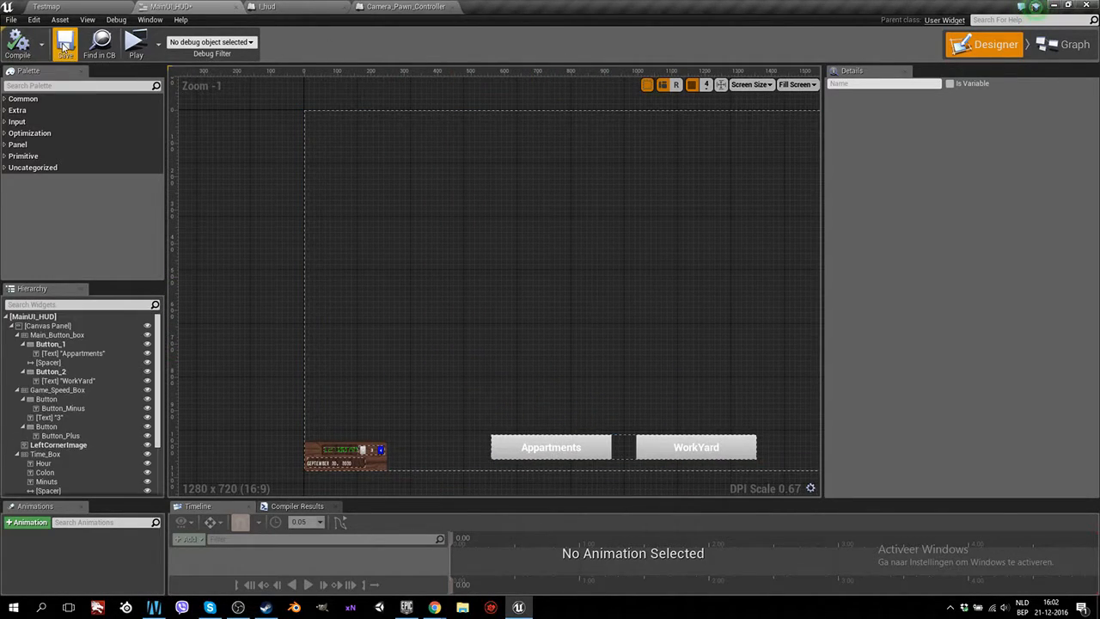
pyautogui.click(73, 9)
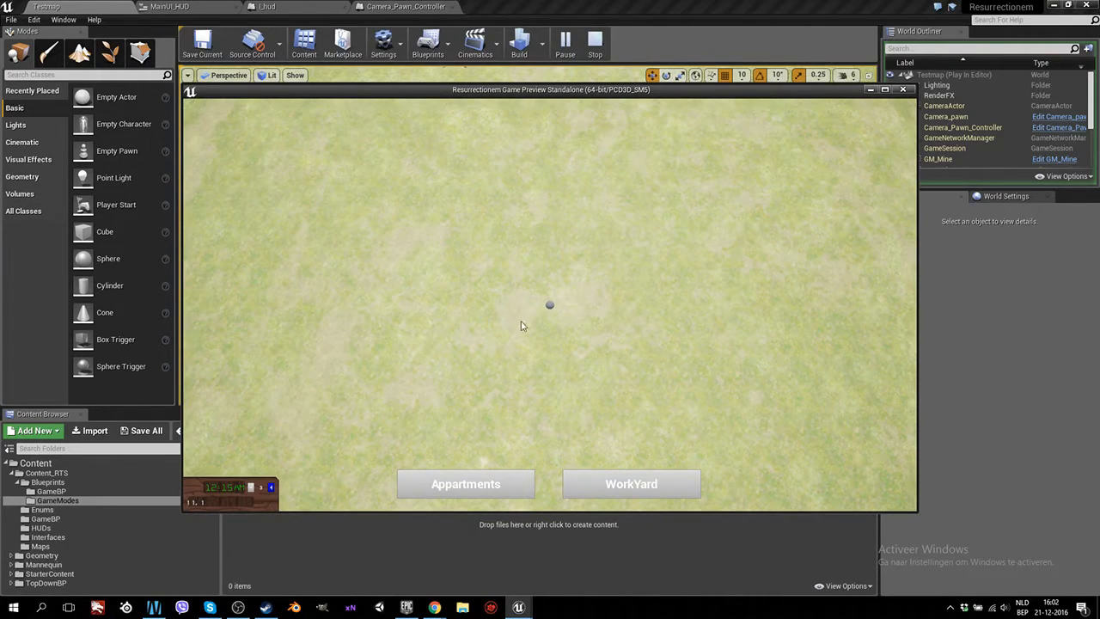
pyautogui.press('Escape')
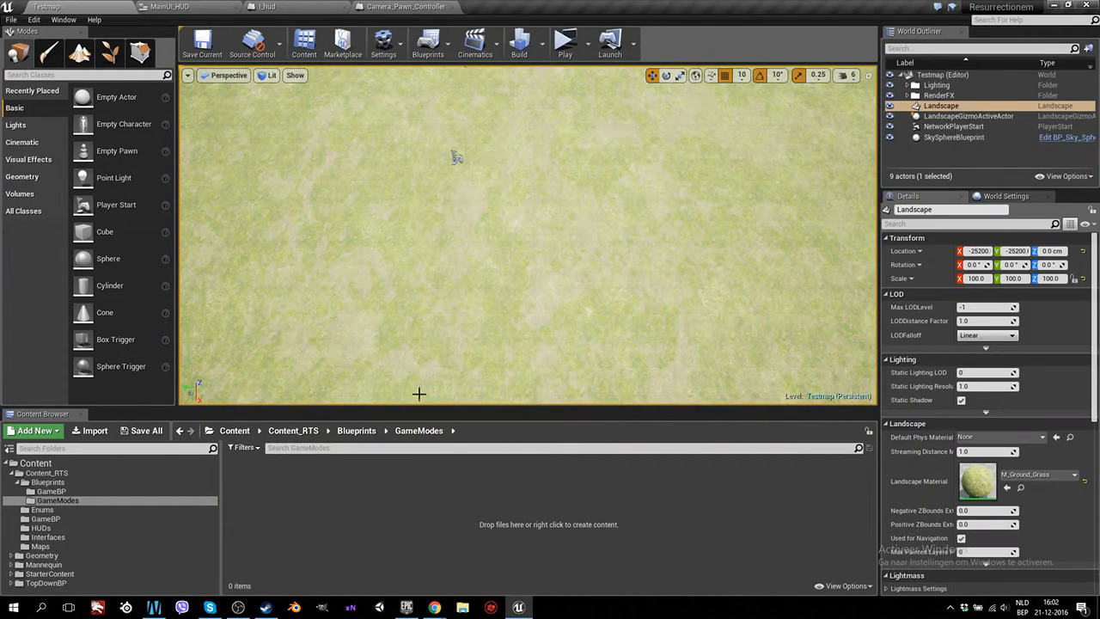
# Return to the MainUI_HUD widget and delete the "Appartments" text from Button_1.
pyautogui.click(170, 6)
pyautogui.moveTo(632, 362); pyautogui.dragTo(493, 331, button='right')
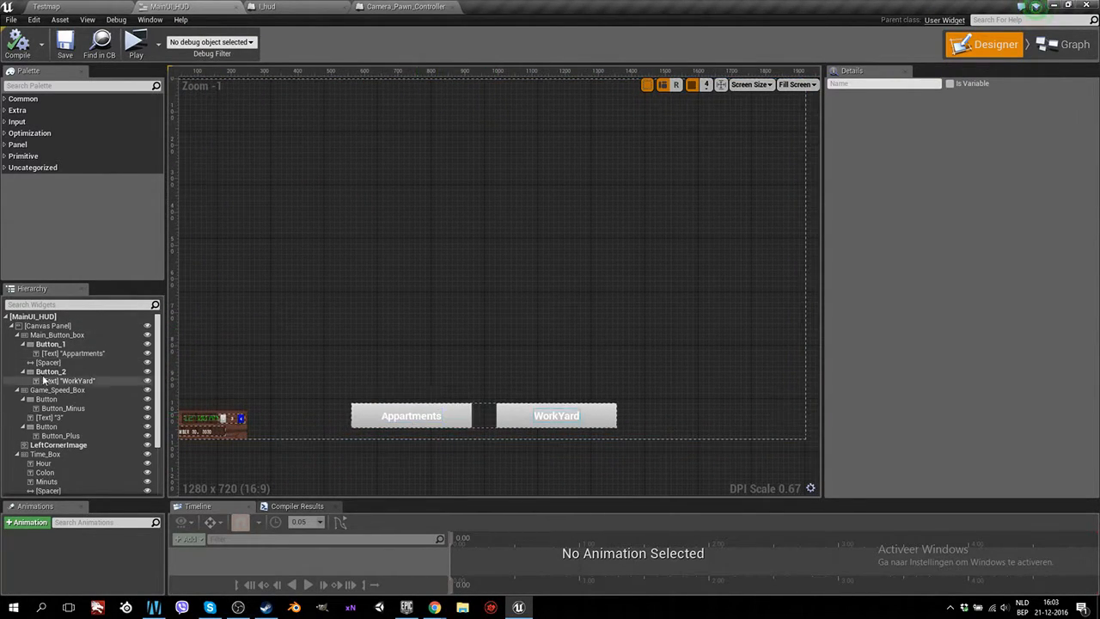
pyautogui.click(53, 345)
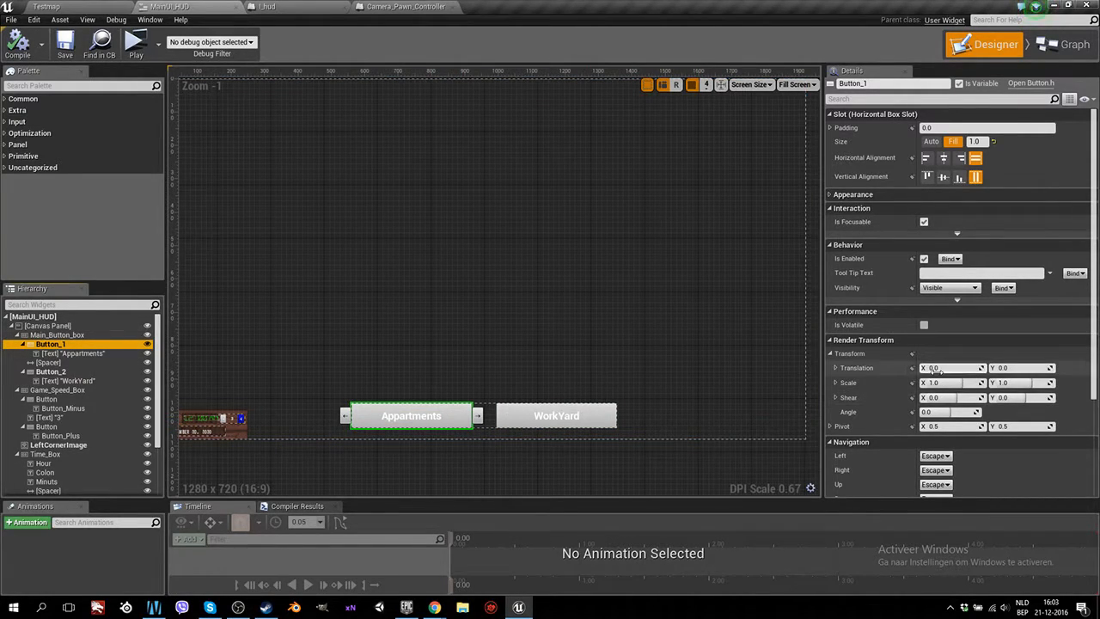
pyautogui.click(69, 354)
pyautogui.rightClick(70, 354)
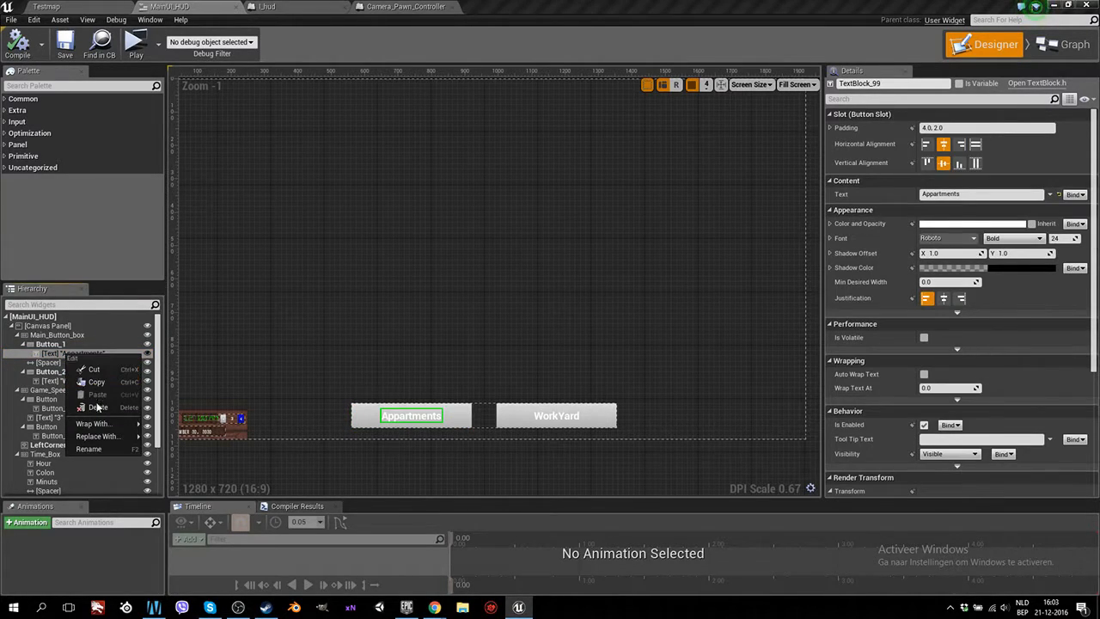
pyautogui.click(97, 406)
# Delete the spacer between Button_1 and Button_2, and delete the "WorkYard" text from Button_2.
pyautogui.click(52, 353)
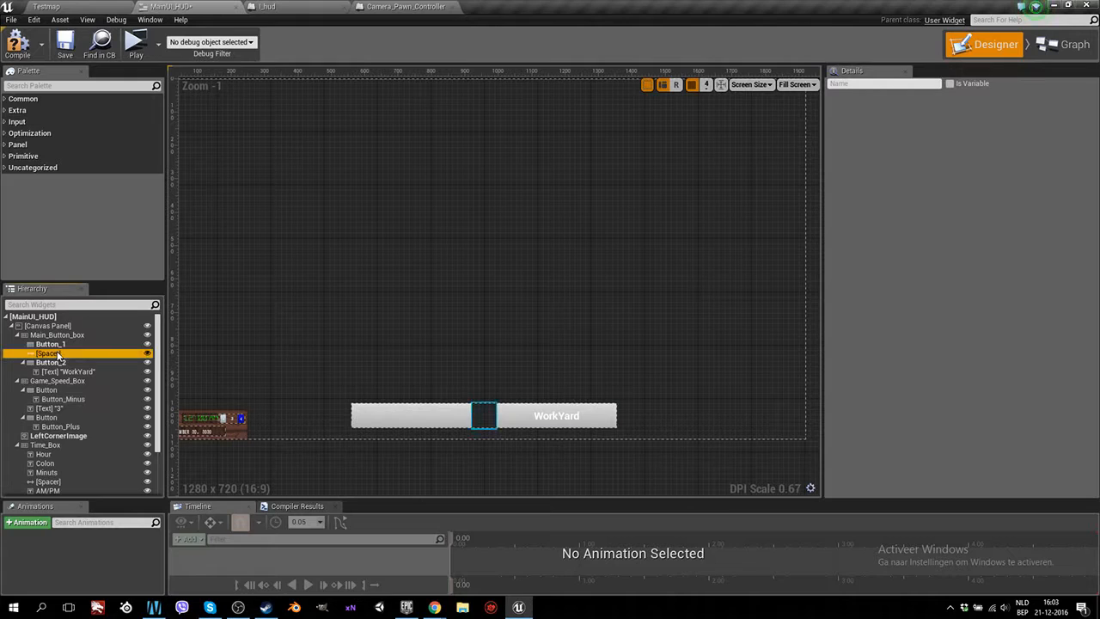
pyautogui.rightClick(58, 354)
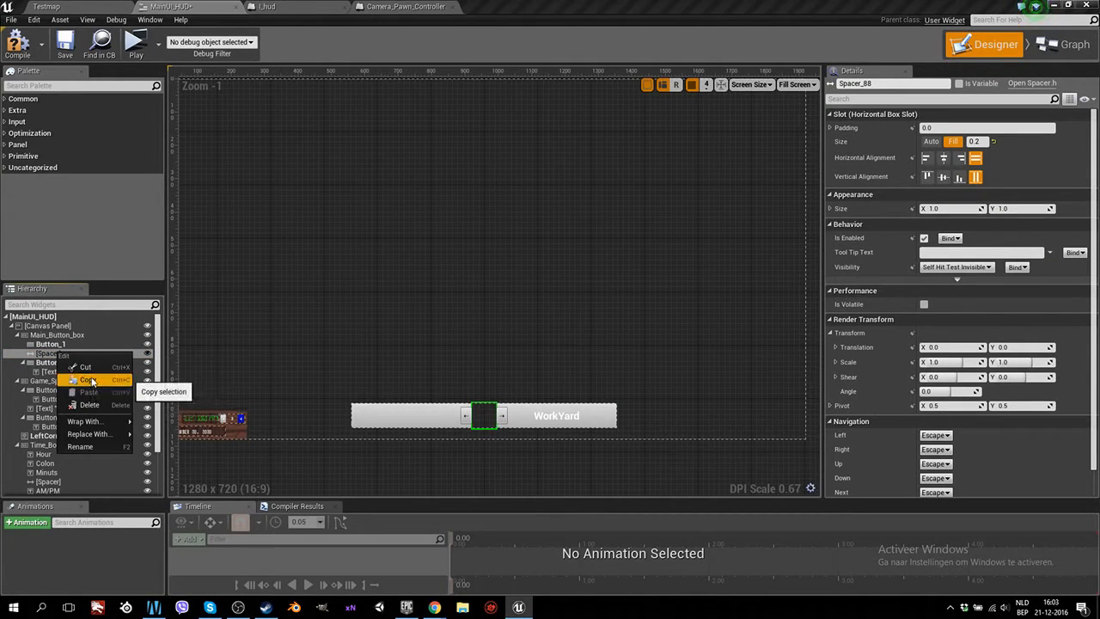
pyautogui.click(90, 407)
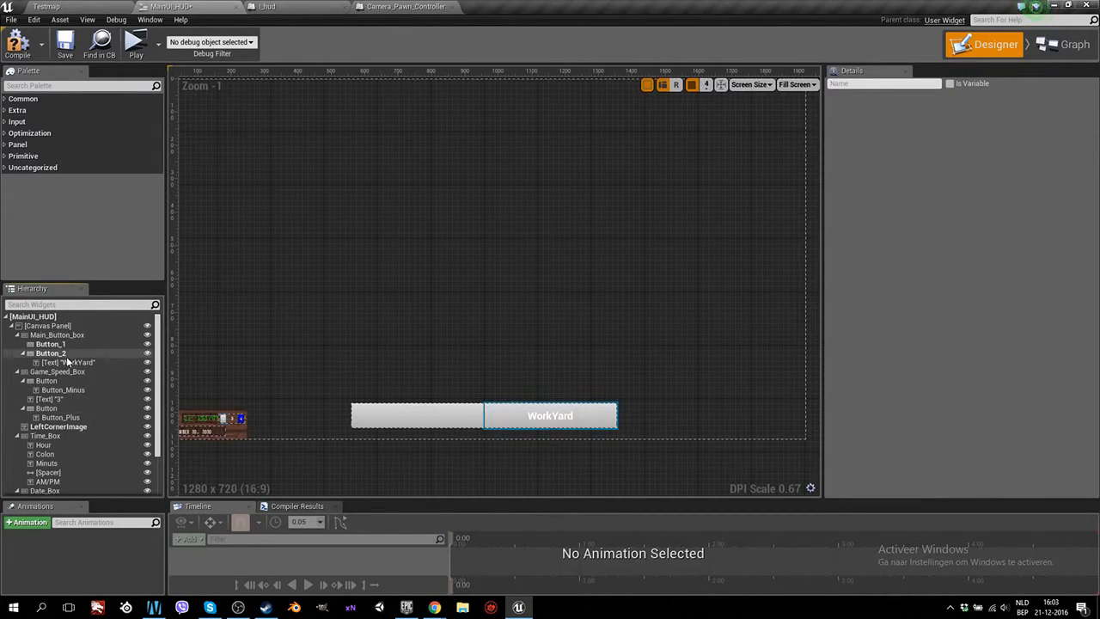
pyautogui.click(62, 363)
pyautogui.rightClick(63, 364)
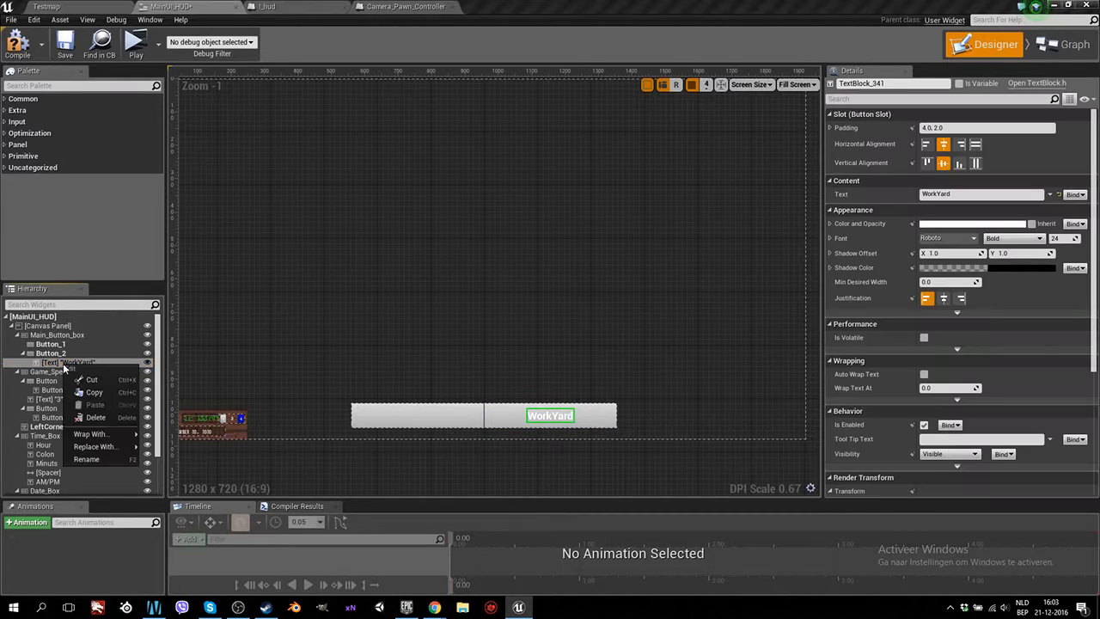
pyautogui.click(107, 416)
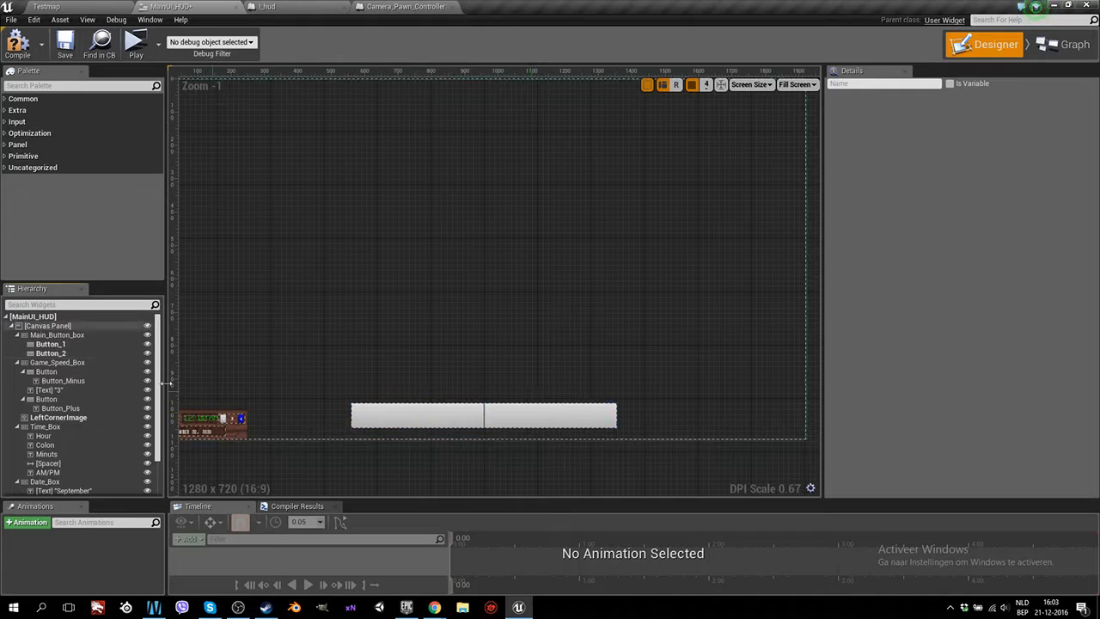
# Move Button_1 out of Main_Button_box so it sits directly under the Canvas Panel.
pyautogui.moveTo(50, 346); pyautogui.dragTo(48, 327)
pyautogui.scroll(-4, 416, 268)
pyautogui.scroll(2, 397, 272)
pyautogui.scroll(6, 334, 206)
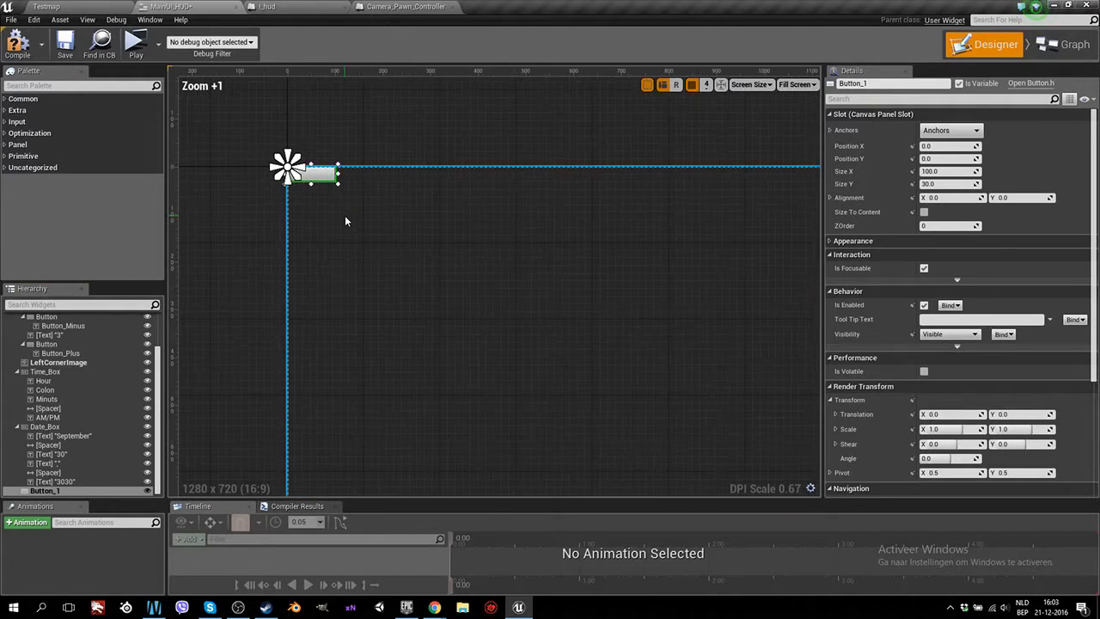
pyautogui.moveTo(334, 217); pyautogui.dragTo(455, 340, button='right')
pyautogui.scroll(6, 447, 337)
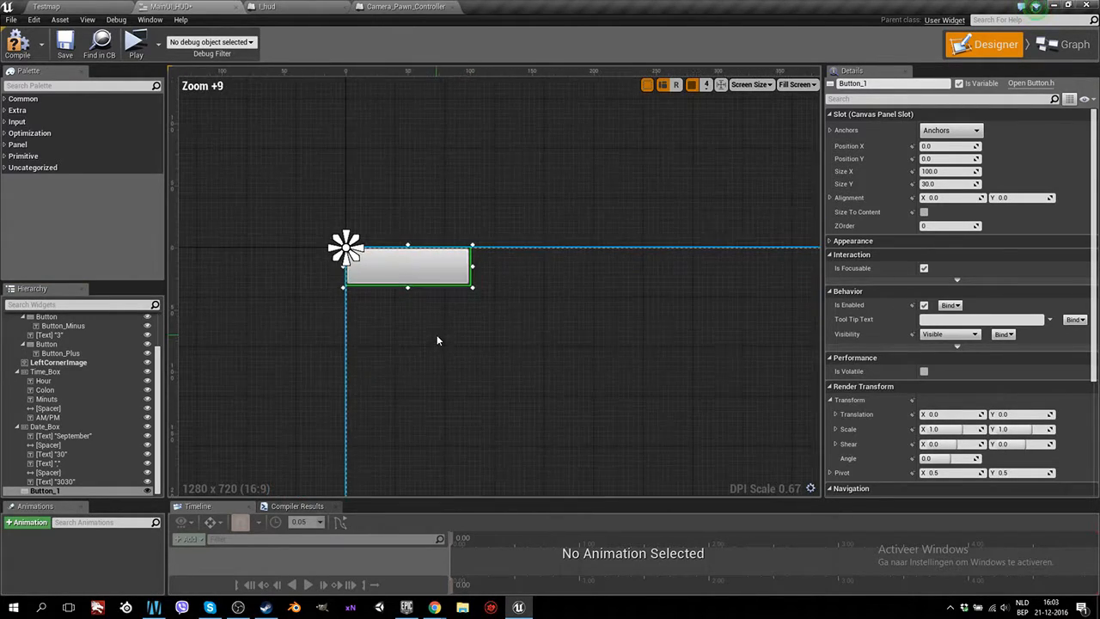
# Set Button_1's Size X to 30 to make the button square.
pyautogui.click(941, 171)
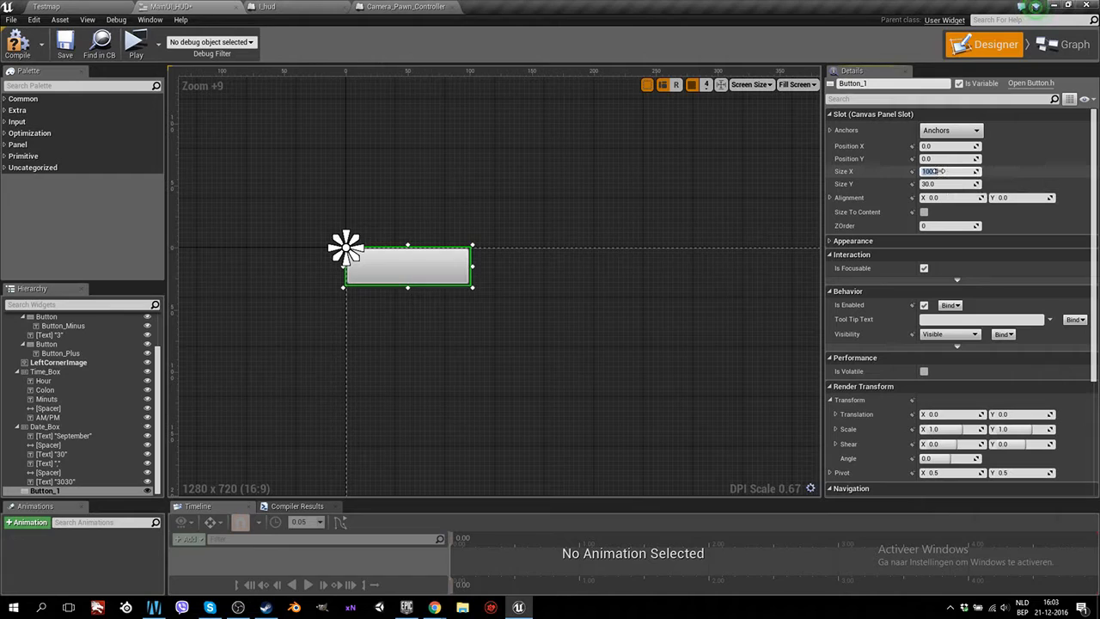
pyautogui.press('Return')
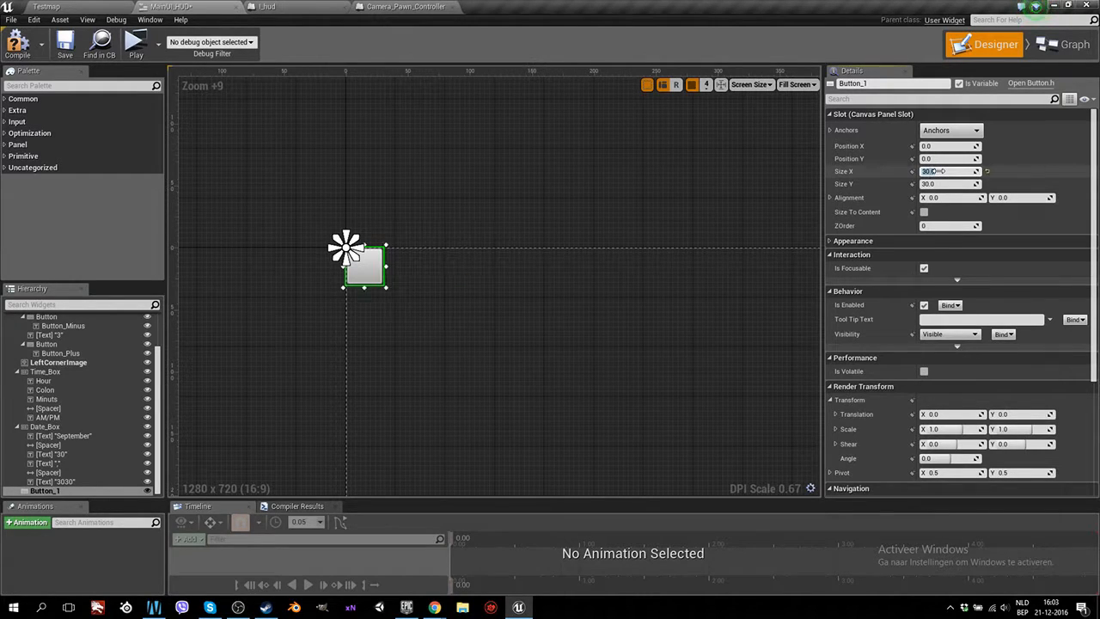
pyautogui.scroll(-6, 455, 359)
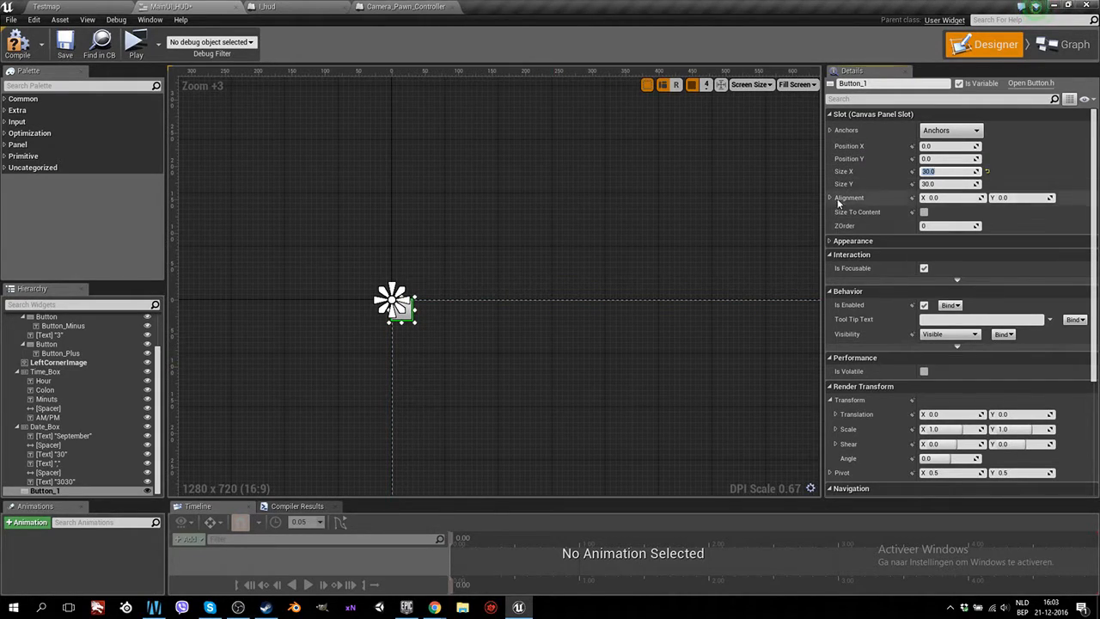
pyautogui.scroll(5, 517, 398)
pyautogui.scroll(-1, 277, 196)
pyautogui.scroll(-5, 454, 318)
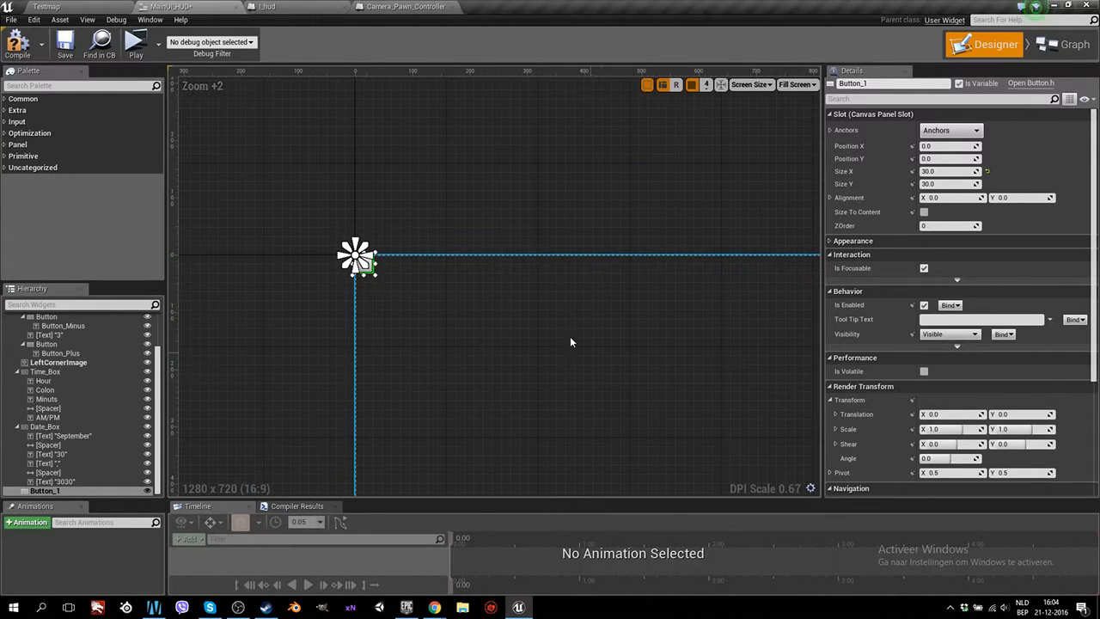
# Anchor Button_1 to the bottom-right corner of the canvas.
pyautogui.rightClick(628, 377)
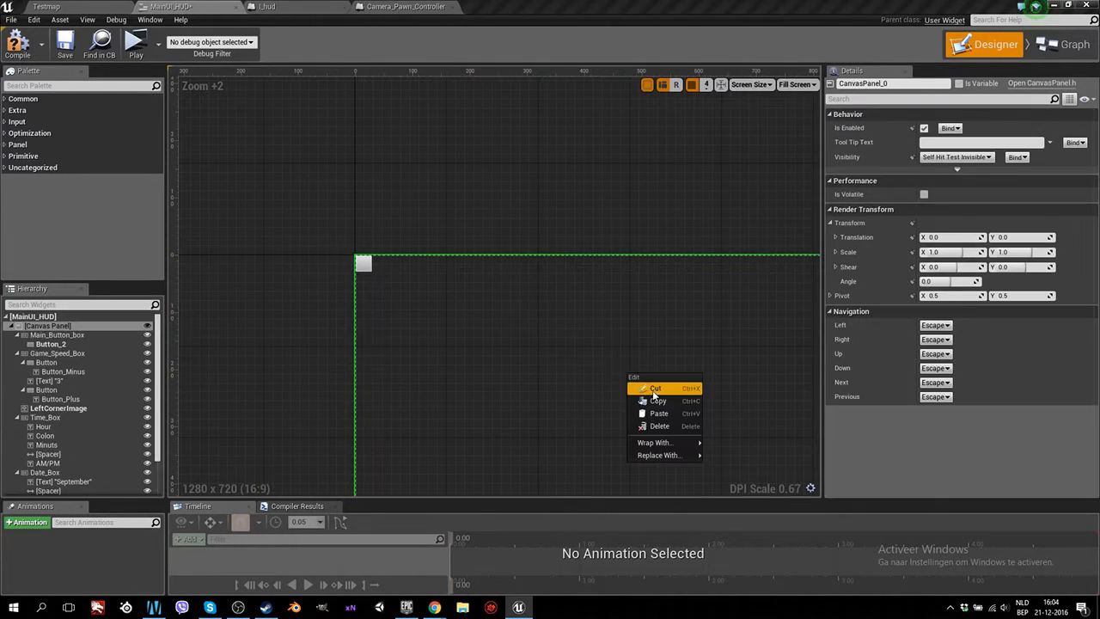
pyautogui.click(364, 264)
pyautogui.scroll(-7, 599, 321)
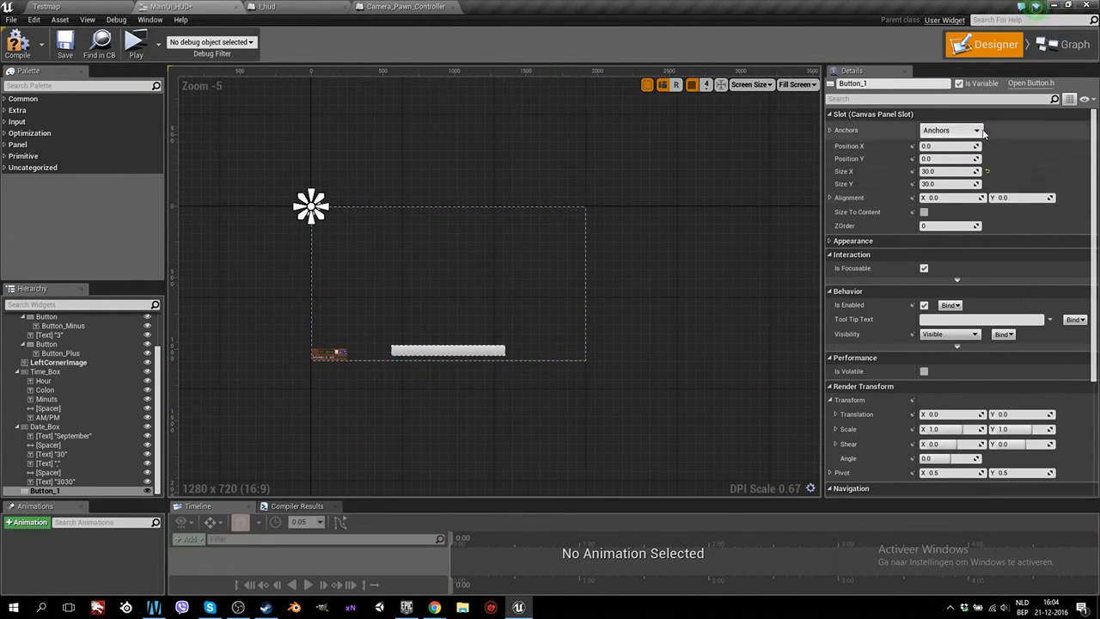
pyautogui.click(950, 130)
pyautogui.keyDown('ctrl'); pyautogui.click(1026, 234); pyautogui.keyUp('ctrl')
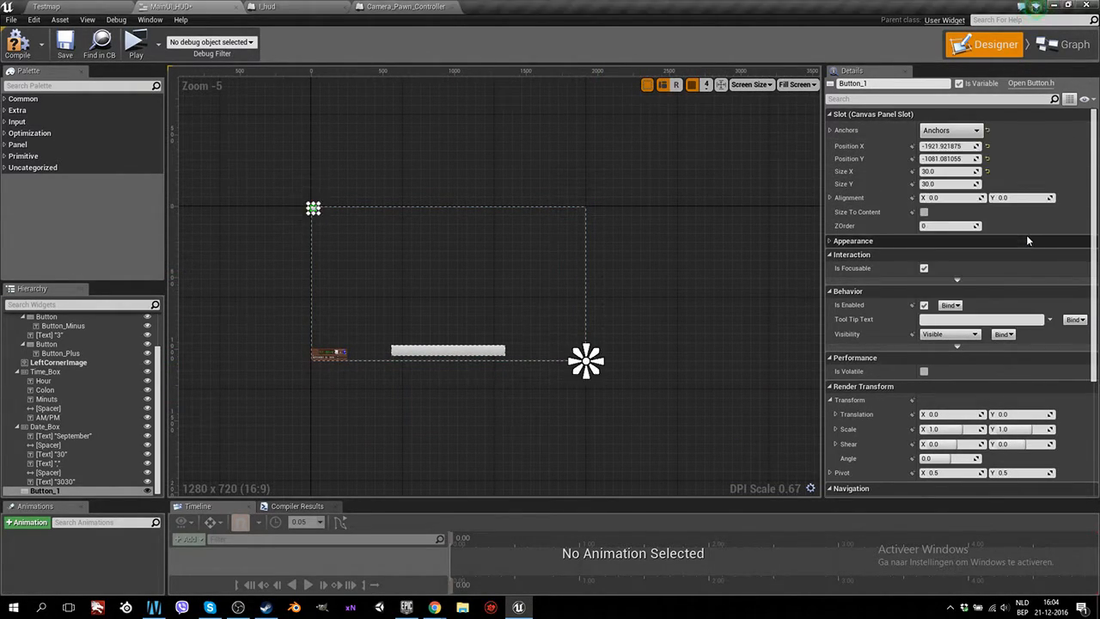
# Set Button_1's Position X and Position Y to 0 and check its placement at the canvas corner.
pyautogui.scroll(6, 354, 232)
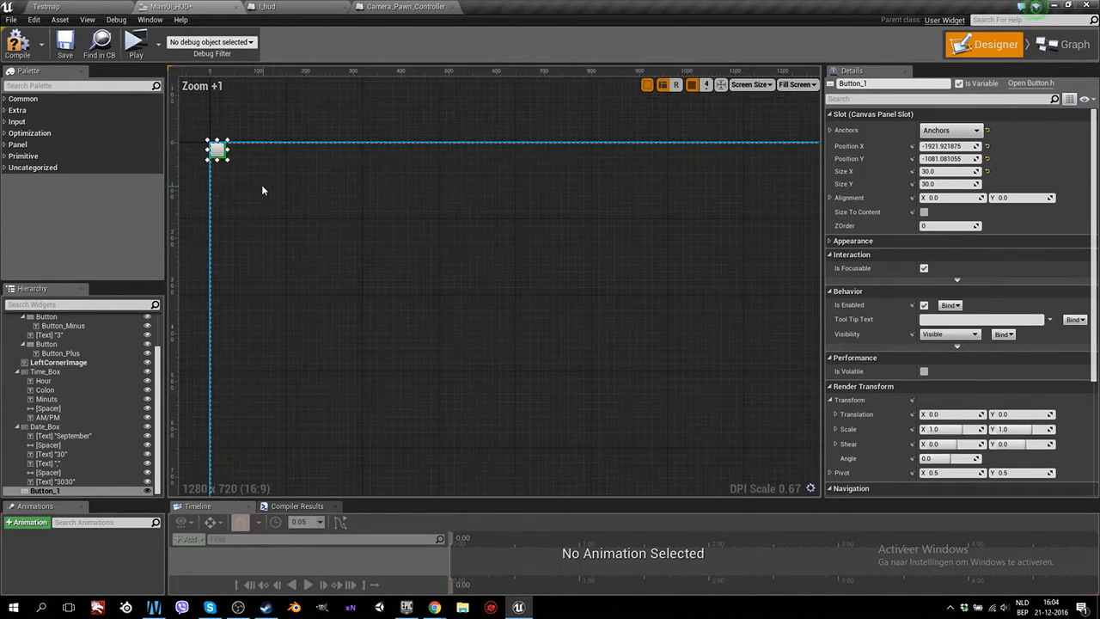
pyautogui.click(943, 146)
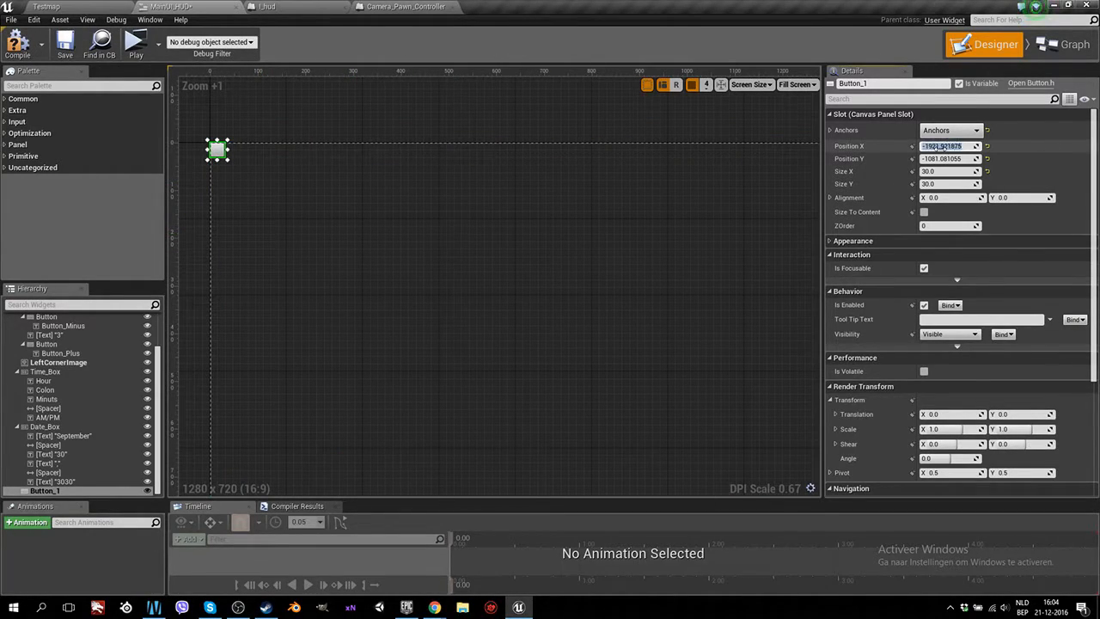
pyautogui.press('Tab')
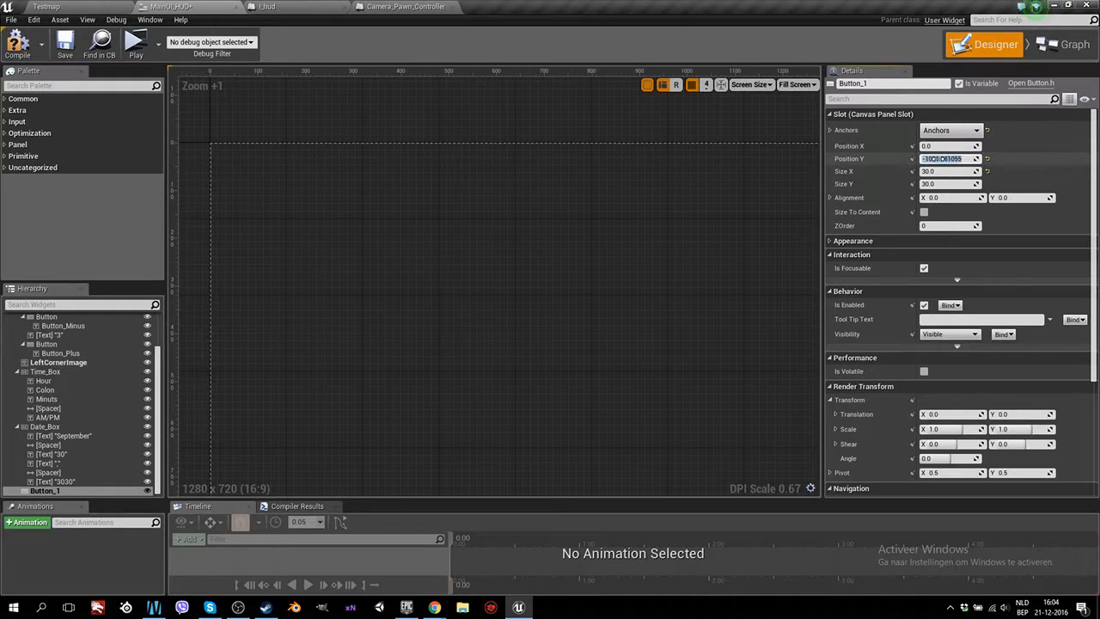
pyautogui.moveTo(683, 324); pyautogui.dragTo(416, 192, button='right')
pyautogui.moveTo(588, 343); pyautogui.dragTo(574, 339, button='right')
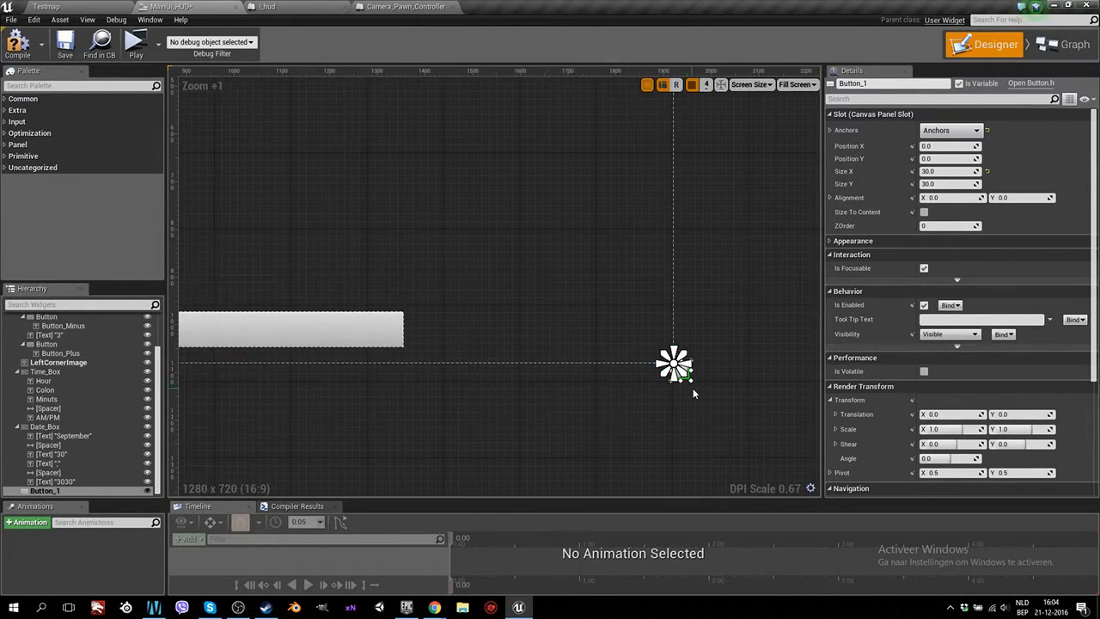
pyautogui.scroll(2, 692, 388)
pyautogui.moveTo(681, 415); pyautogui.dragTo(525, 303, button='right')
pyautogui.scroll(-7, 607, 378)
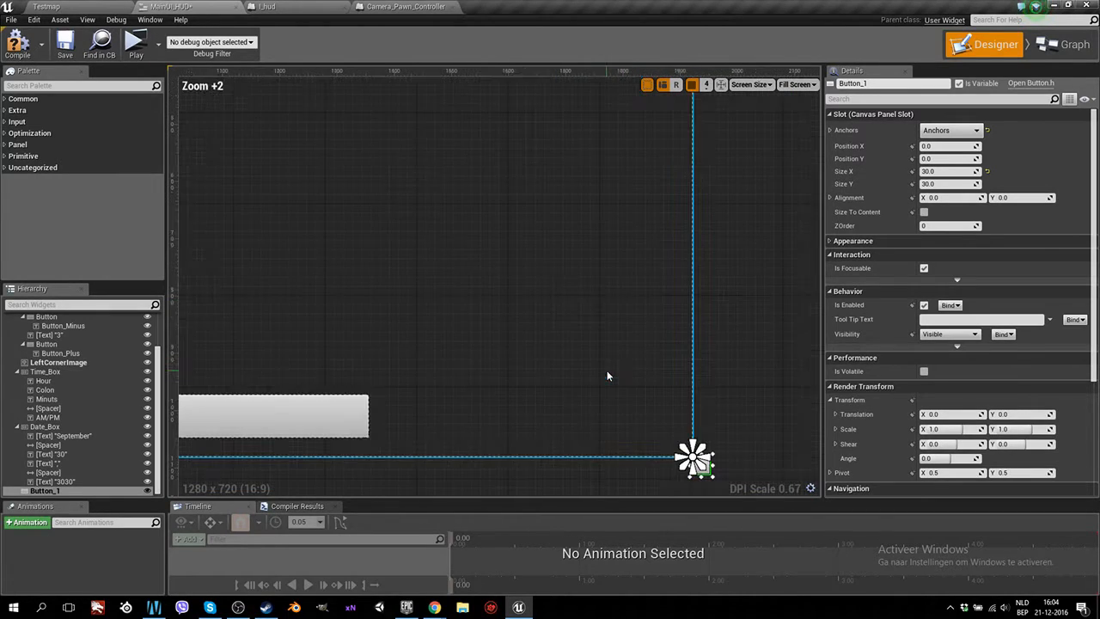
pyautogui.scroll(3, 606, 380)
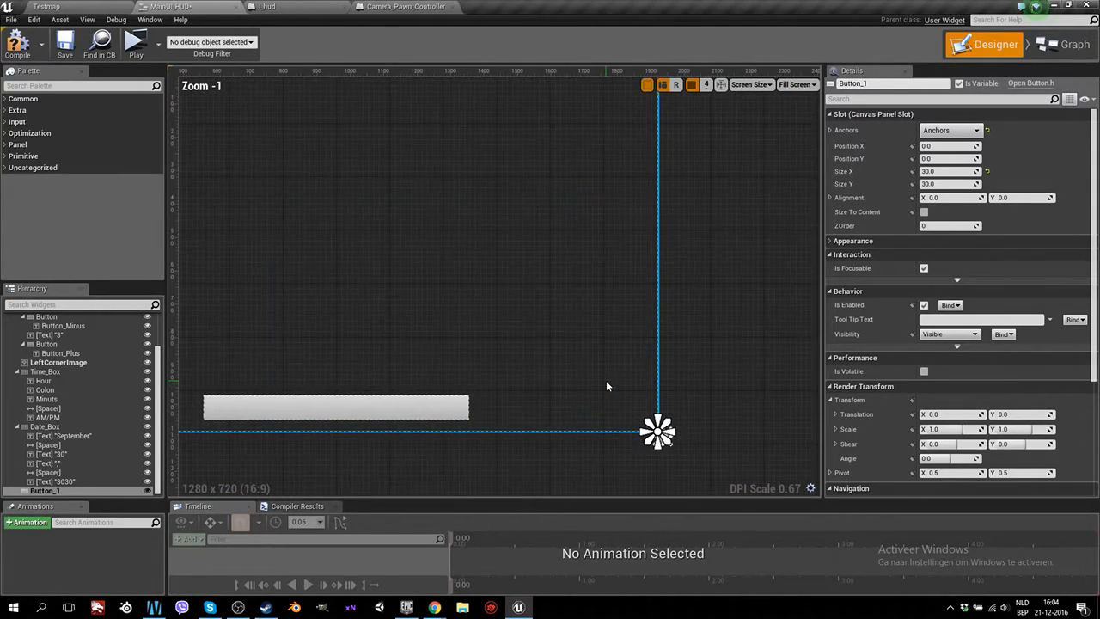
pyautogui.scroll(2, 663, 461)
pyautogui.moveTo(661, 452); pyautogui.dragTo(526, 266, button='right')
pyautogui.click(620, 367)
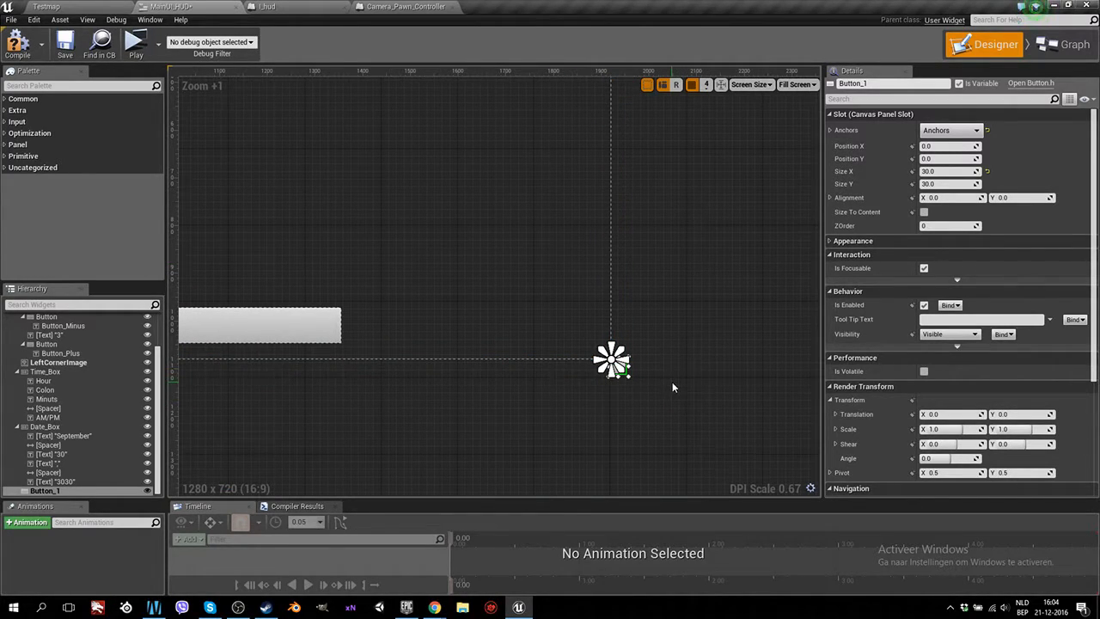
# Set Button_1's Position X and Position Y to -30 and inspect it at the canvas corner.
pyautogui.click(943, 146)
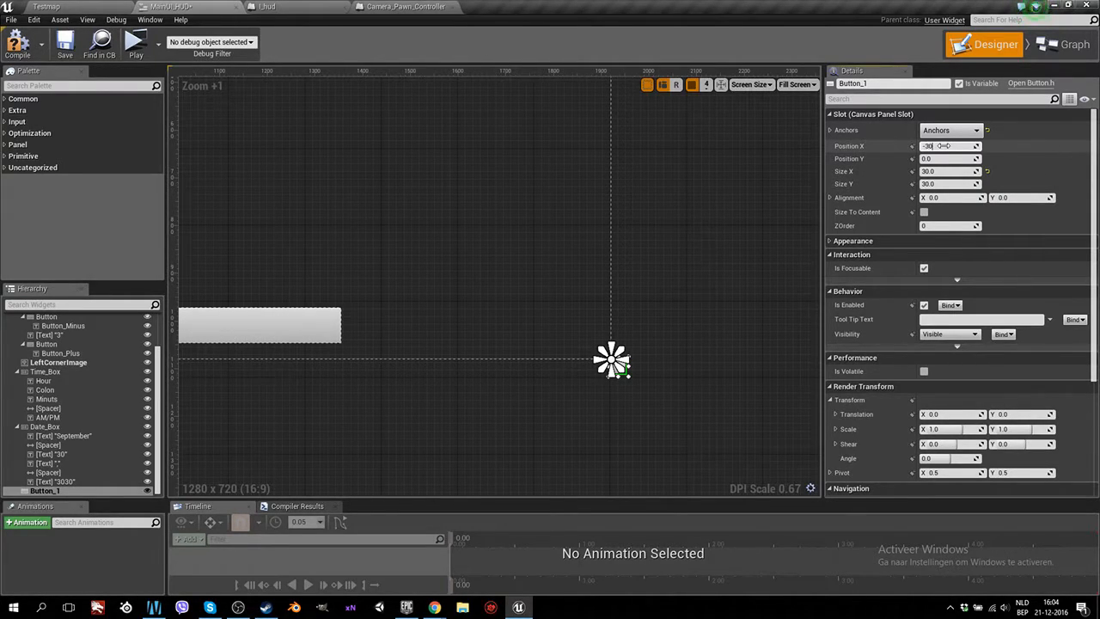
pyautogui.write('-30')
pyautogui.click(943, 158)
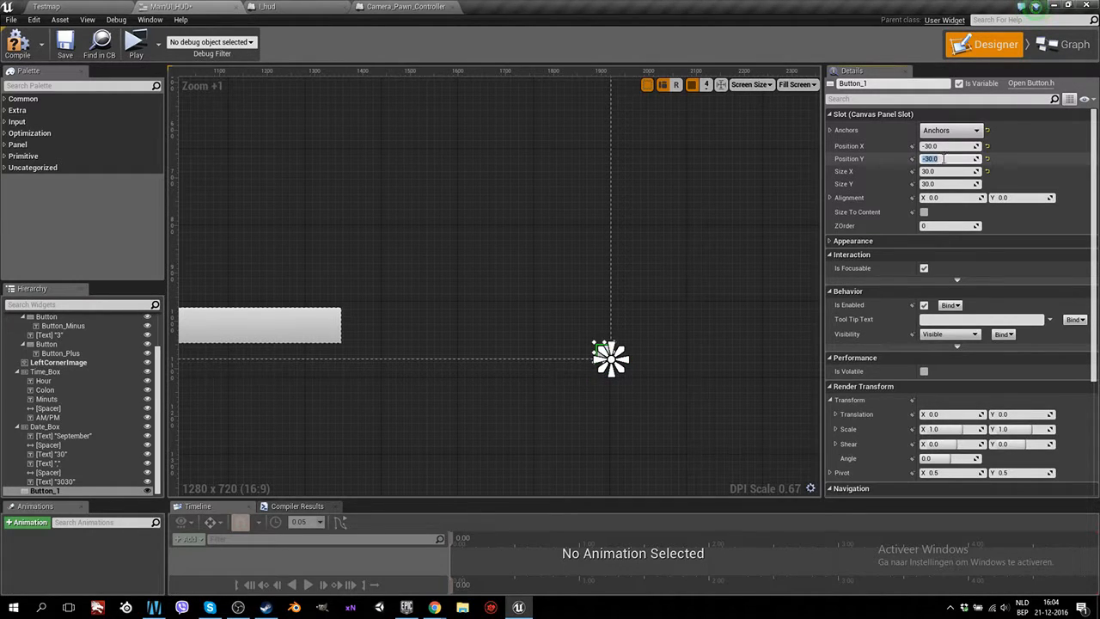
pyautogui.scroll(5, 634, 378)
pyautogui.moveTo(640, 399); pyautogui.dragTo(505, 254, button='right')
pyautogui.scroll(2, 633, 385)
pyautogui.scroll(1, 643, 393)
pyautogui.moveTo(654, 397); pyautogui.dragTo(387, 172, button='right')
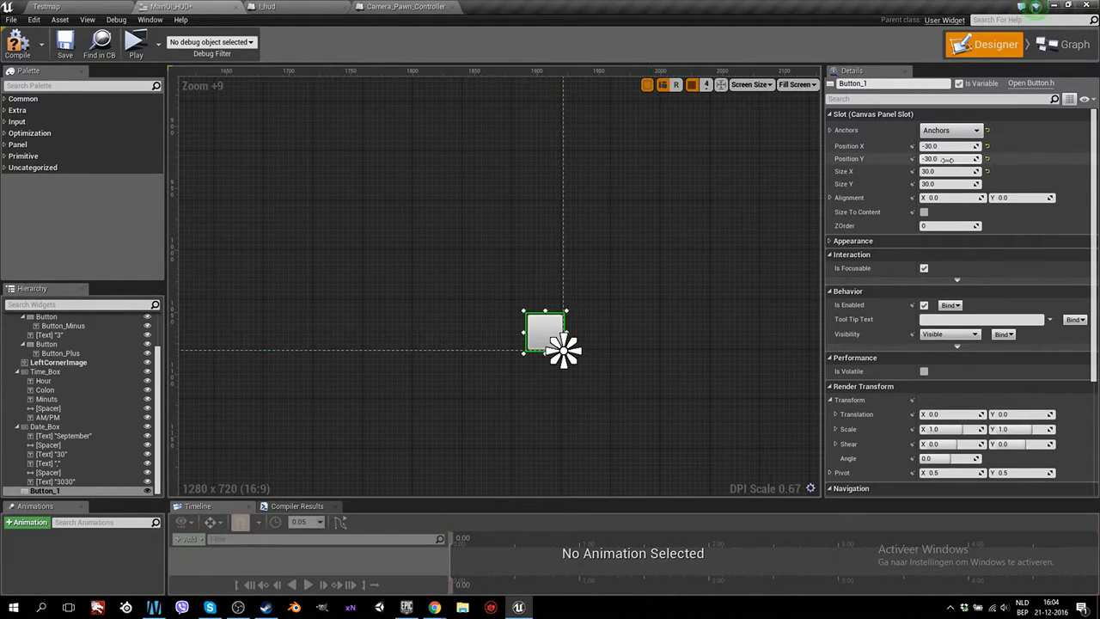
# Set Button_1's Position X and Position Y to -45 to leave a margin from the canvas corner.
pyautogui.moveTo(945, 146)
pyautogui.mouseDown()
pyautogui.moveTo(896, 146)
pyautogui.moveTo(923, 146)
pyautogui.mouseUp()
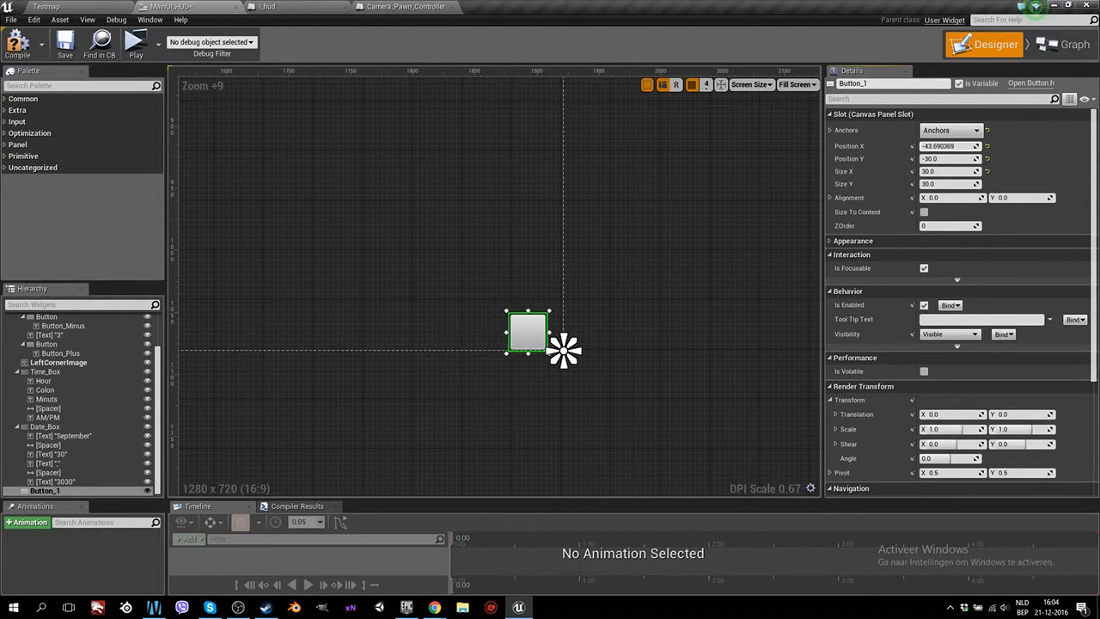
pyautogui.moveTo(932, 146); pyautogui.dragTo(927, 146)
pyautogui.click(938, 158)
pyautogui.write('-45')
pyautogui.press('Return')
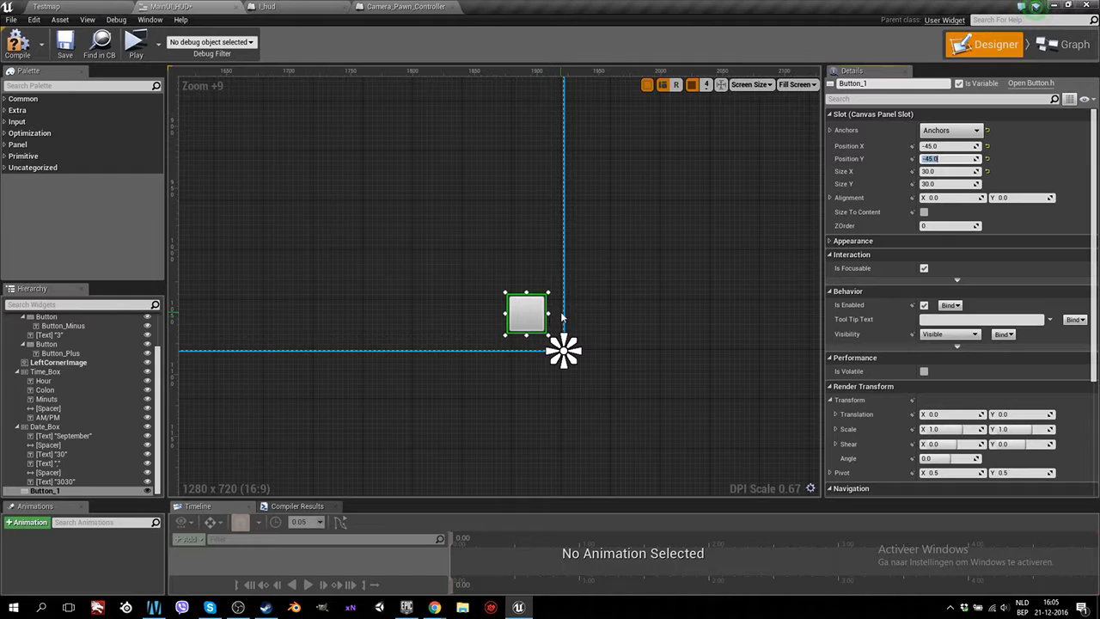
pyautogui.scroll(-4, 484, 322)
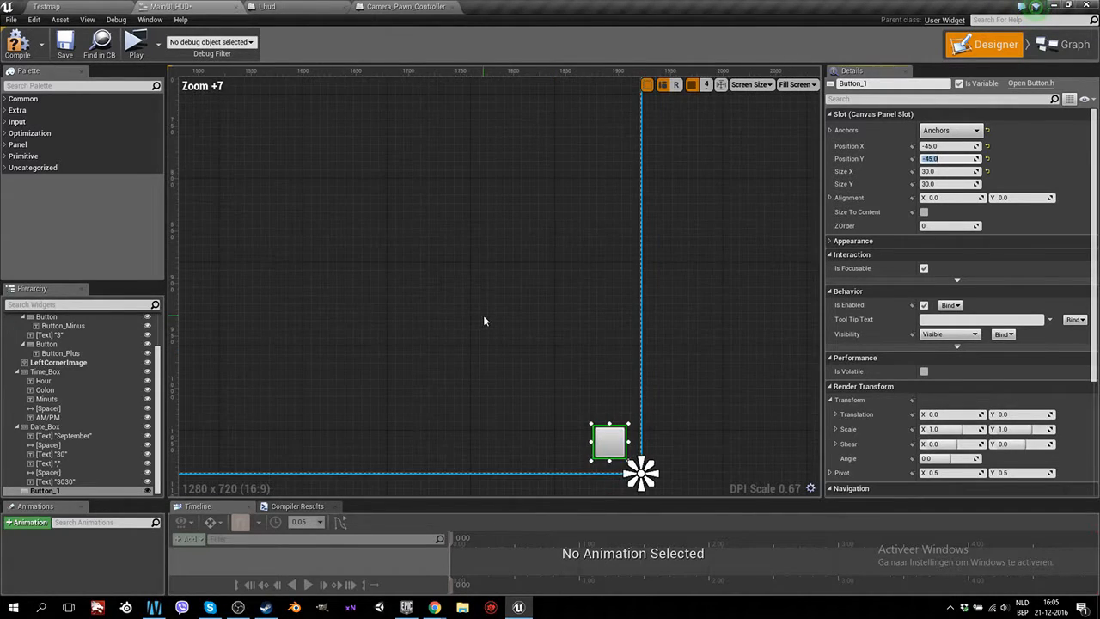
pyautogui.scroll(-5, 590, 238)
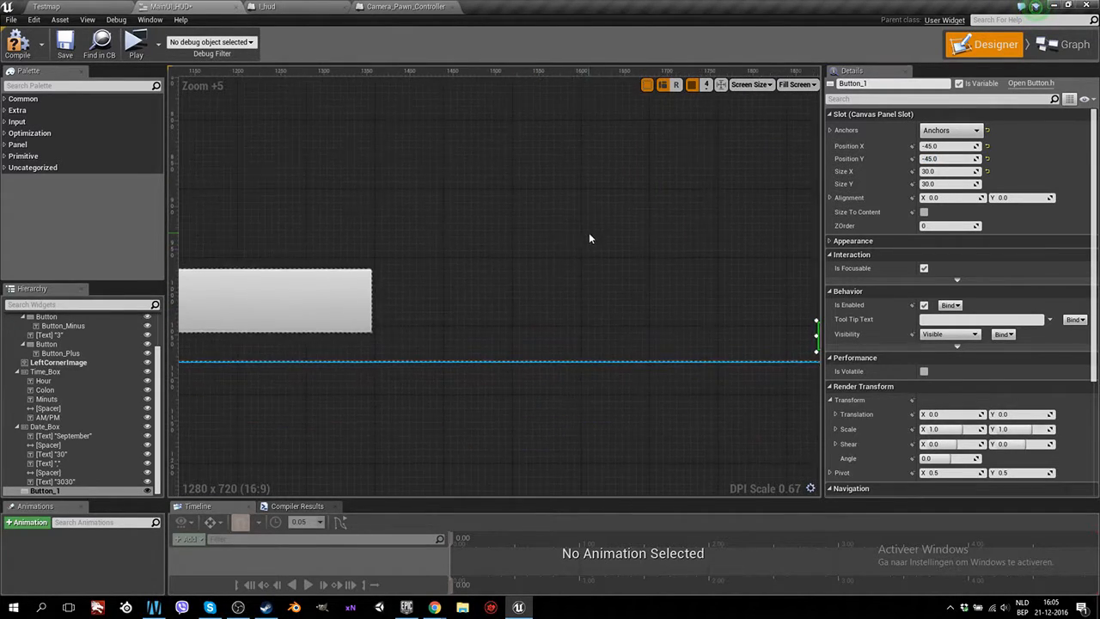
# Move Button_2 out of Main_Button_box so it sits directly under the Canvas Panel.
pyautogui.moveTo(343, 329); pyautogui.dragTo(513, 316, button='right')
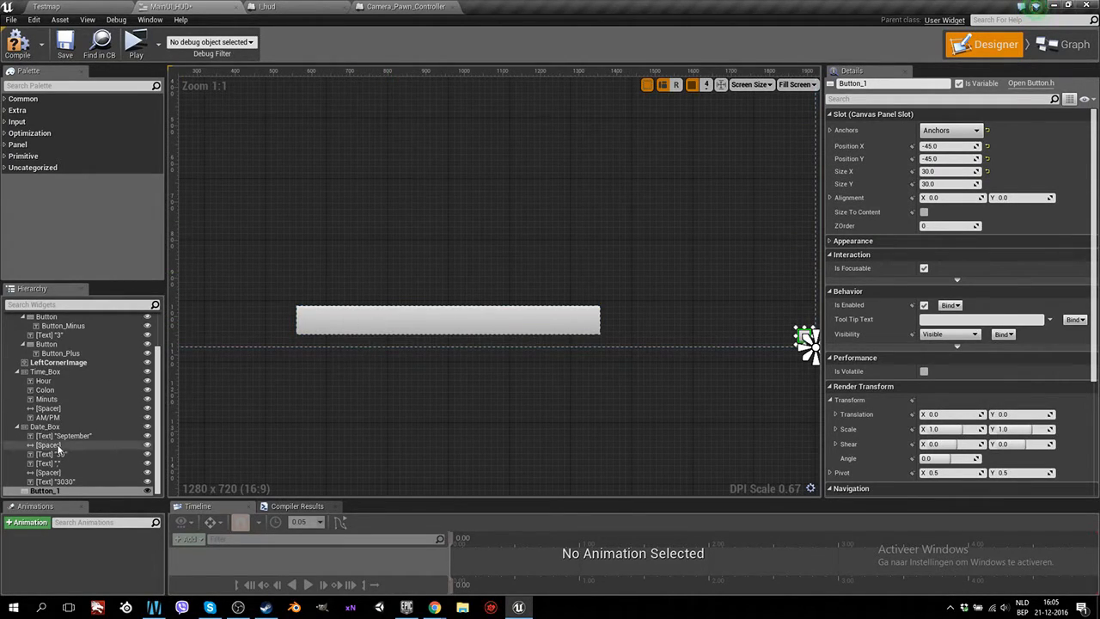
pyautogui.click(18, 371)
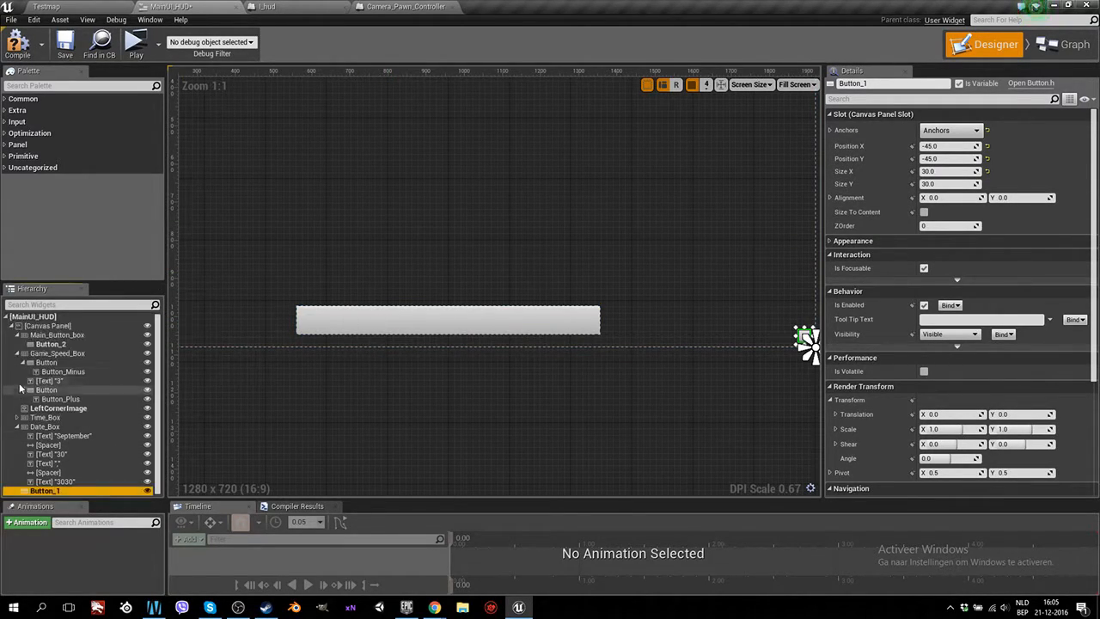
pyautogui.click(17, 353)
pyautogui.click(48, 344)
pyautogui.moveTo(49, 348); pyautogui.dragTo(43, 326)
pyautogui.scroll(2, 69, 404)
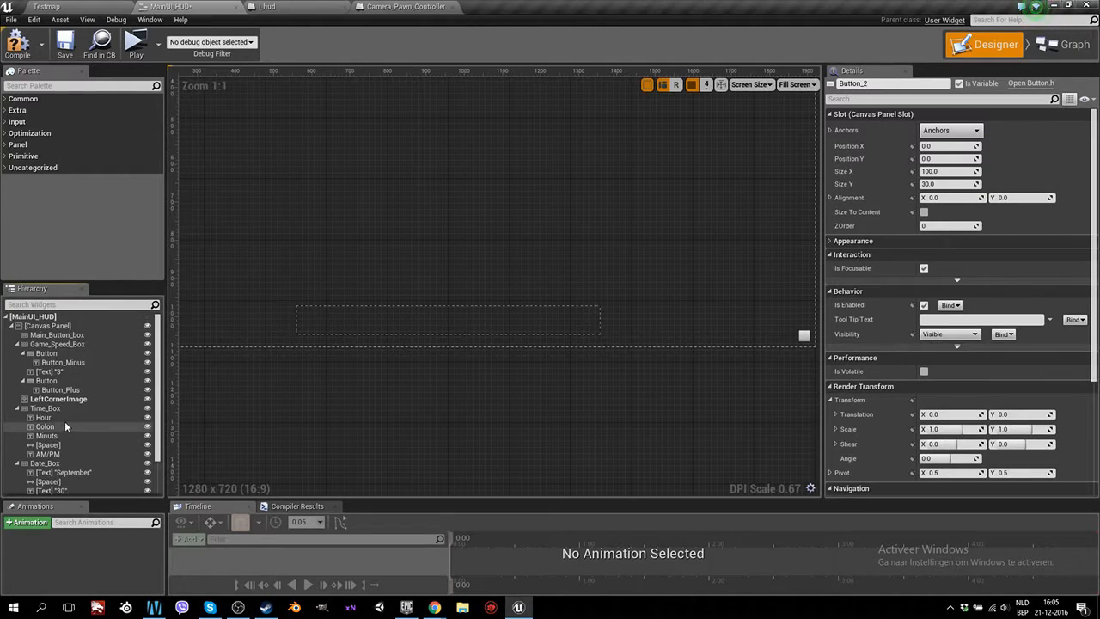
# Delete the emptied Main_Button_box from the Canvas Panel.
pyautogui.click(49, 336)
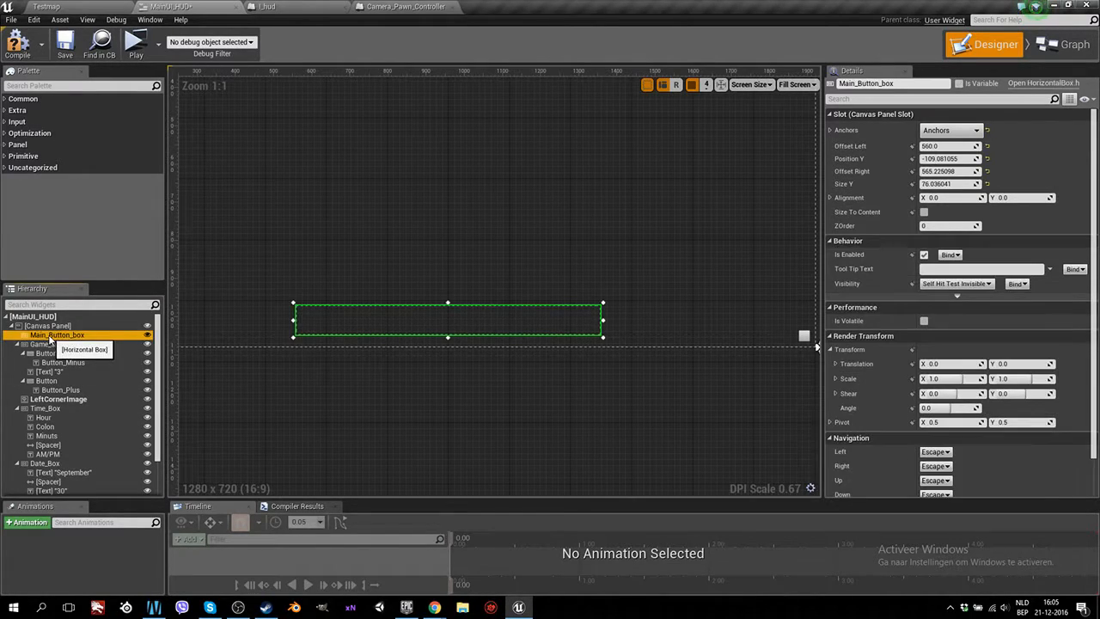
pyautogui.rightClick(49, 336)
pyautogui.click(100, 388)
# Set Button_2's Size X to 30.
pyautogui.scroll(-6, 550, 269)
pyautogui.scroll(4, 567, 304)
pyautogui.moveTo(392, 221); pyautogui.dragTo(545, 418, button='right')
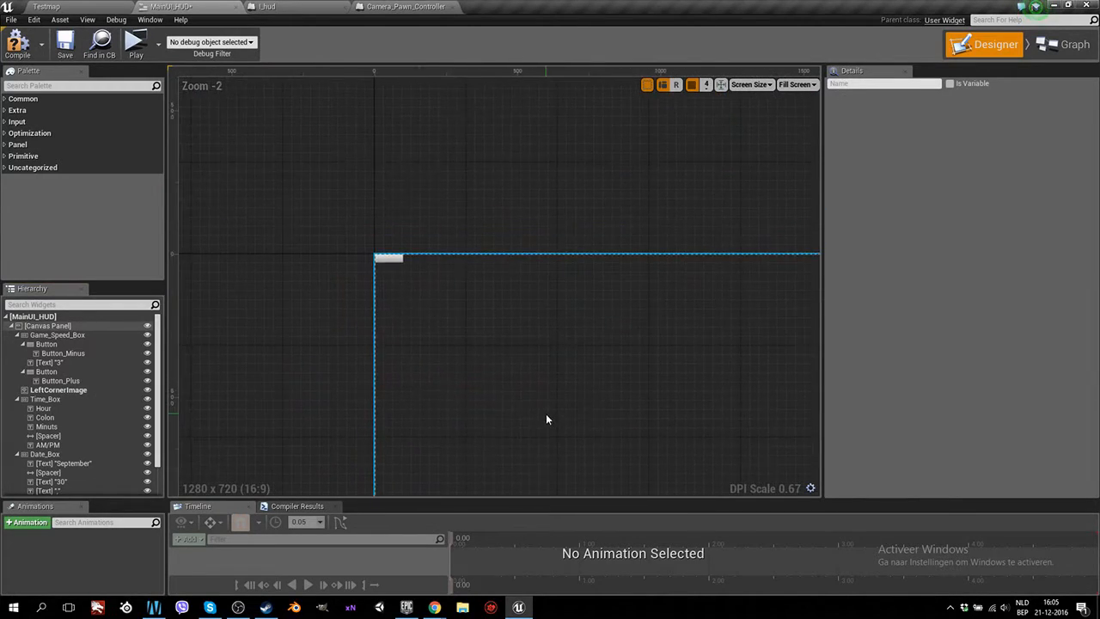
pyautogui.click(390, 260)
pyautogui.click(391, 261)
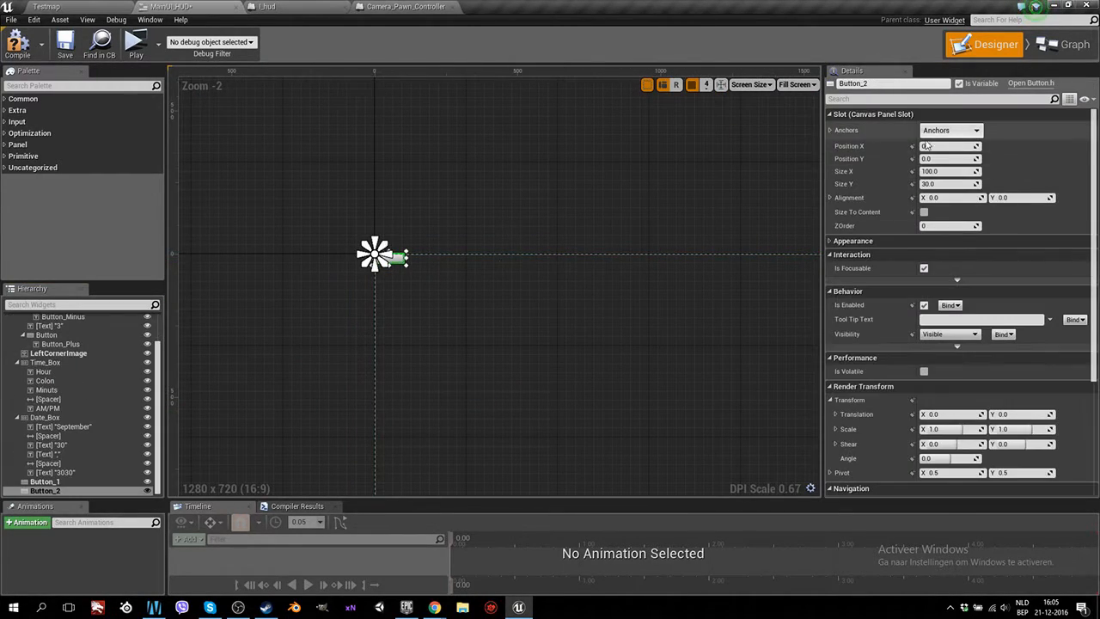
pyautogui.click(942, 171)
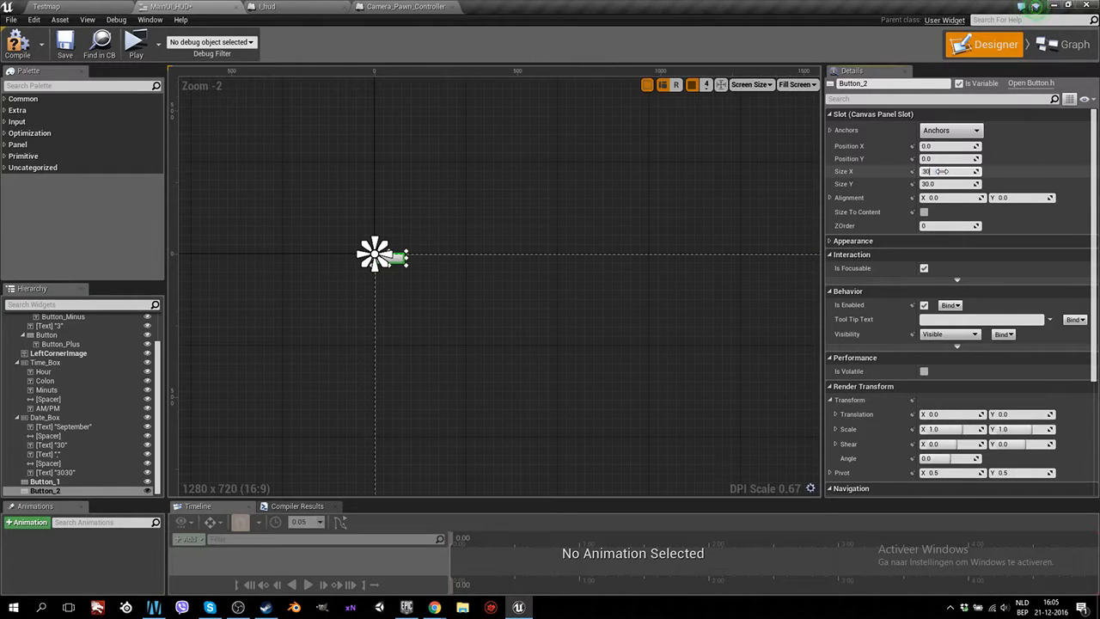
pyautogui.scroll(3, 450, 314)
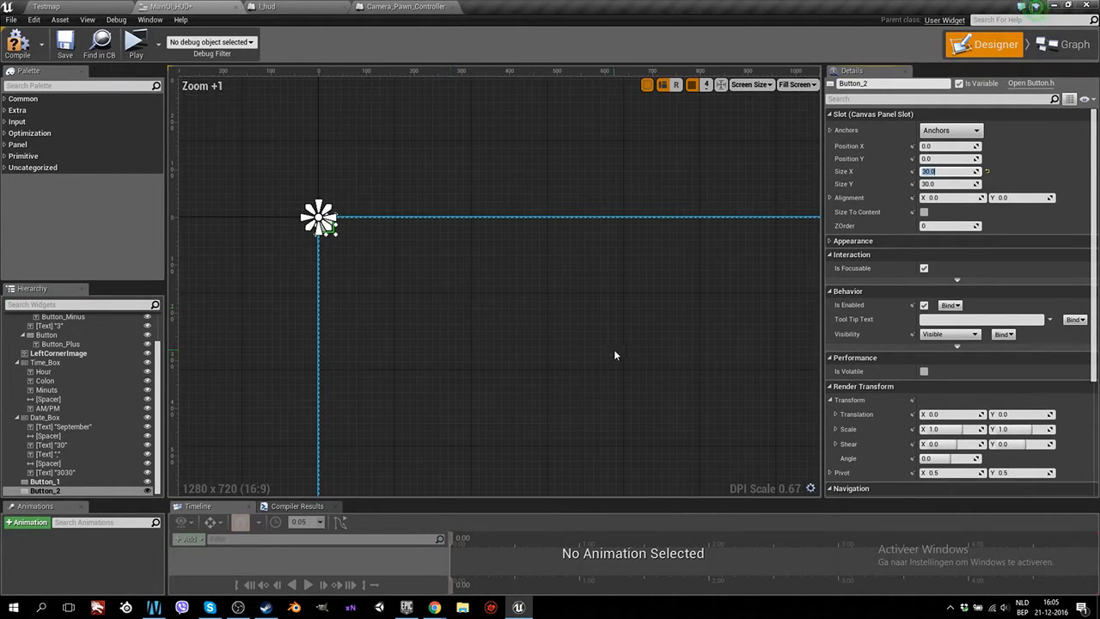
pyautogui.moveTo(614, 350); pyautogui.dragTo(555, 341, button='right')
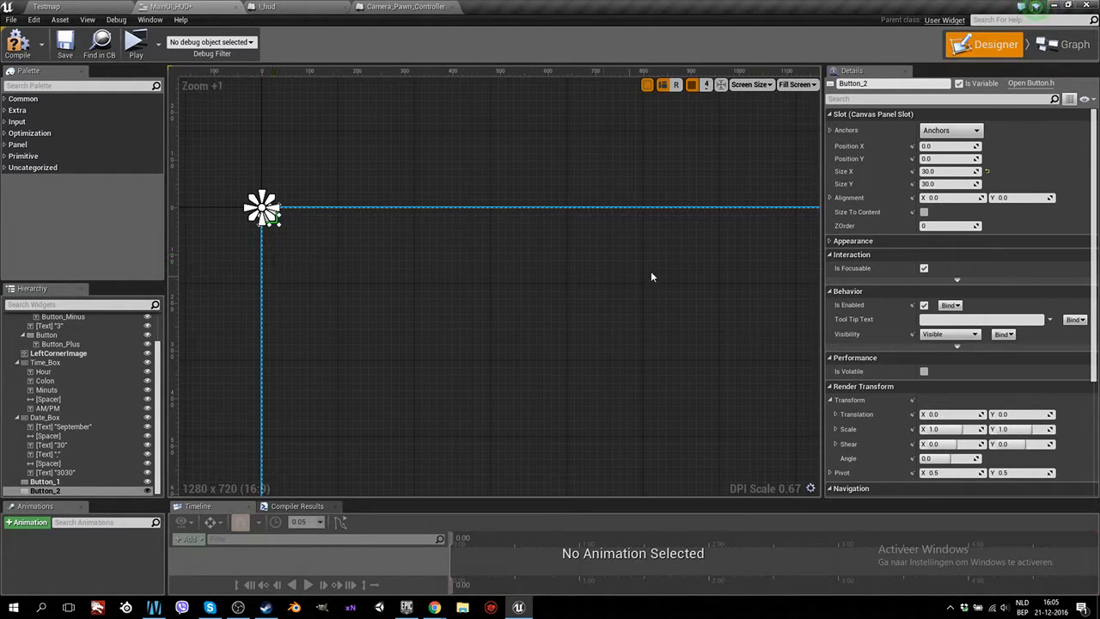
# Anchor Button_2 to the bottom-right corner of the canvas and set its Position X and Position Y to 0.
pyautogui.click(969, 132)
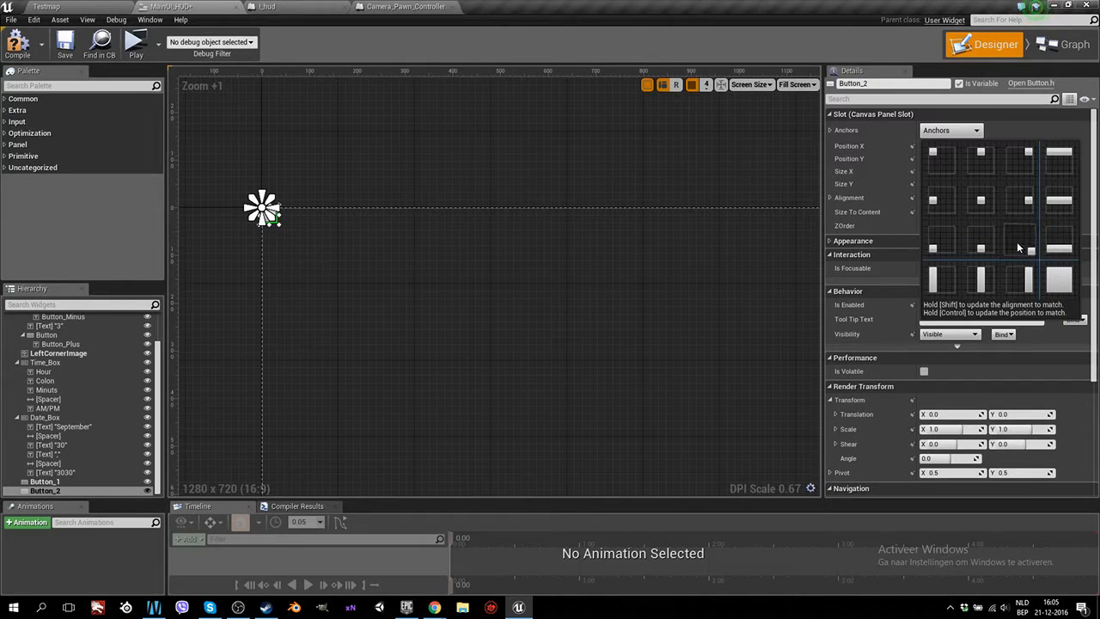
pyautogui.click(1017, 242)
pyautogui.click(951, 146)
pyautogui.press('Tab')
pyautogui.write('0')
pyautogui.press('Return')
pyautogui.scroll(2, 559, 275)
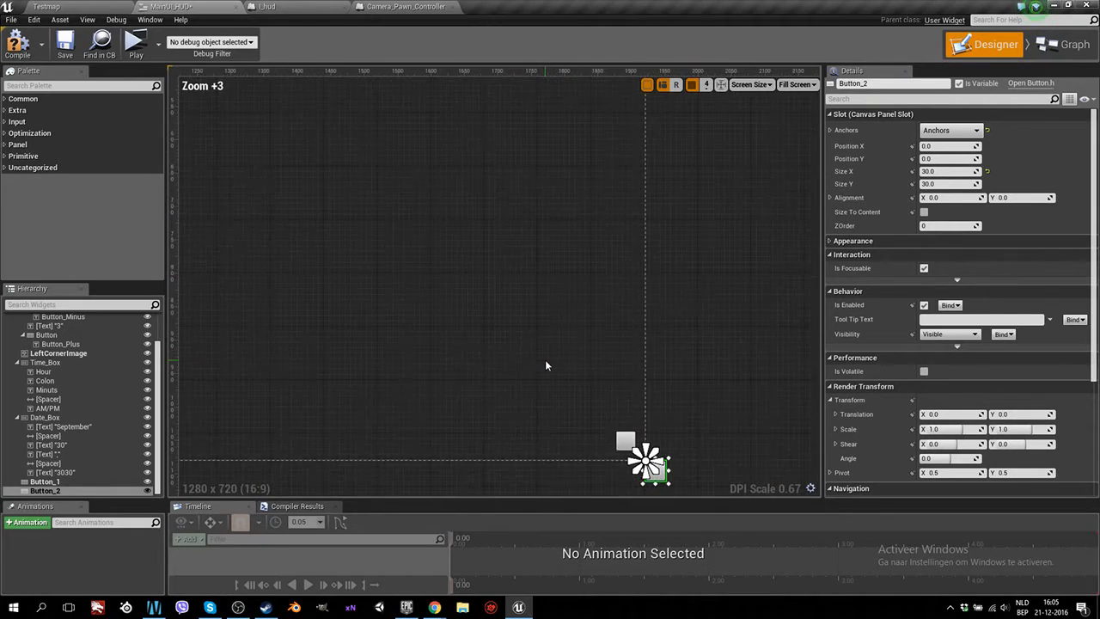
# Set Button_2's Position Y to -45 and Position X to -90 to place it beside Button_1.
pyautogui.click(936, 162)
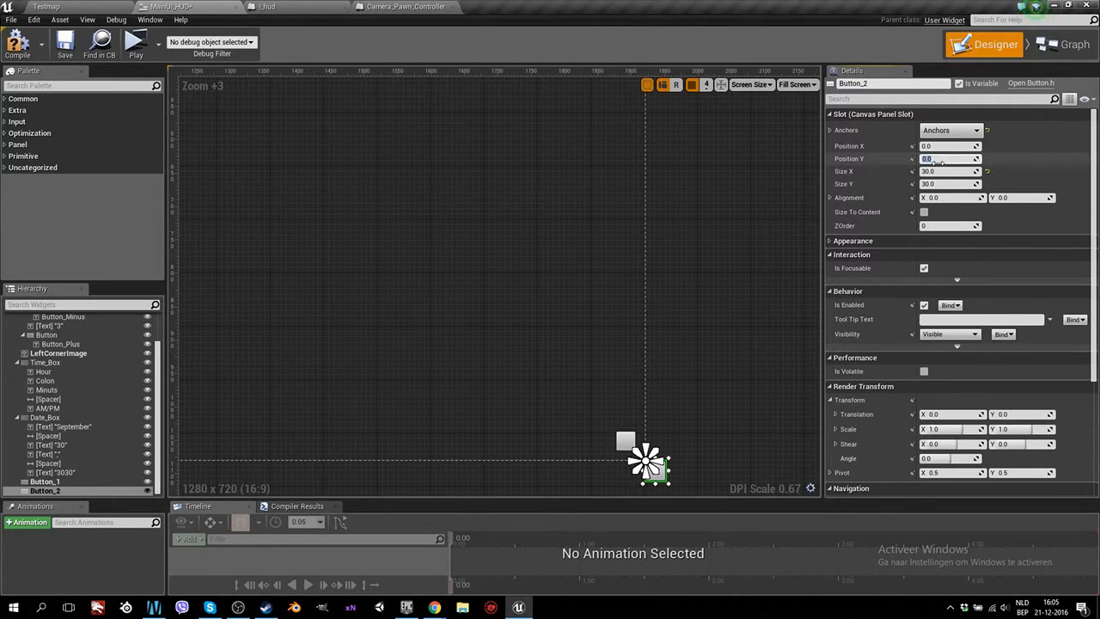
pyautogui.write('-45')
pyautogui.press('Return')
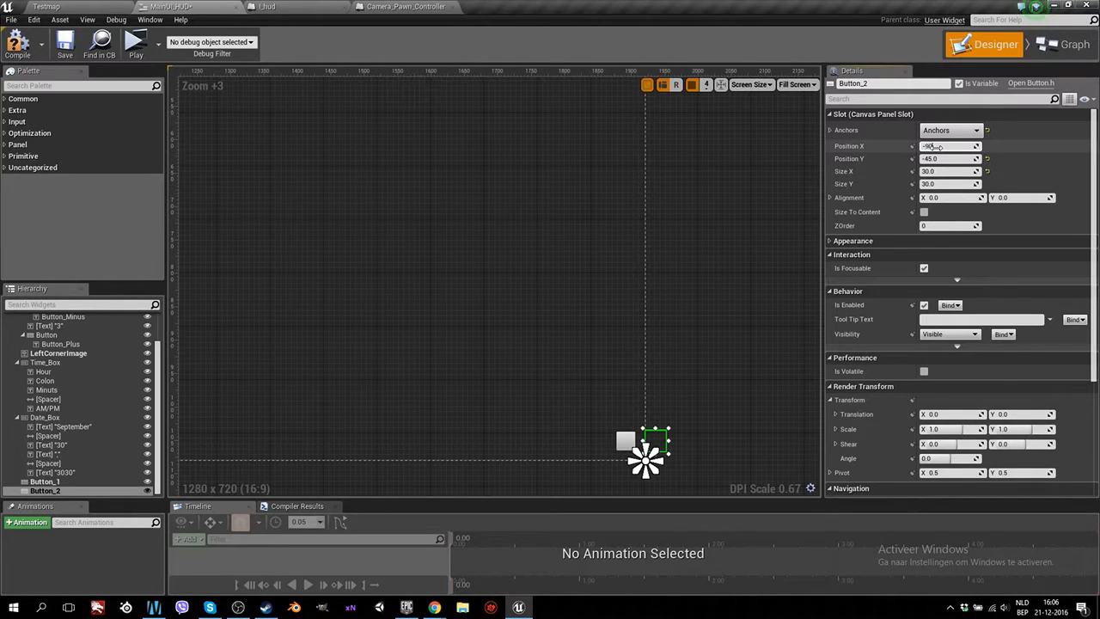
pyautogui.press('Return')
pyautogui.moveTo(535, 299); pyautogui.dragTo(414, 164, button='right')
pyautogui.scroll(4, 536, 304)
pyautogui.moveTo(534, 357); pyautogui.dragTo(415, 294, button='right')
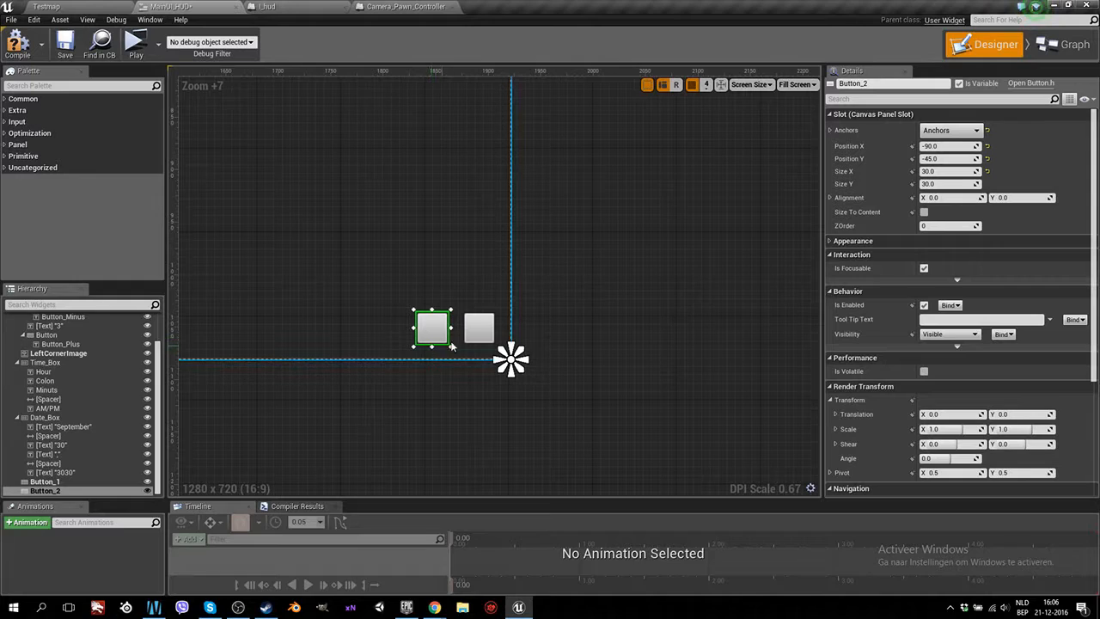
pyautogui.rightClick(478, 326)
pyautogui.rightClick(422, 360)
pyautogui.rightClick(421, 361)
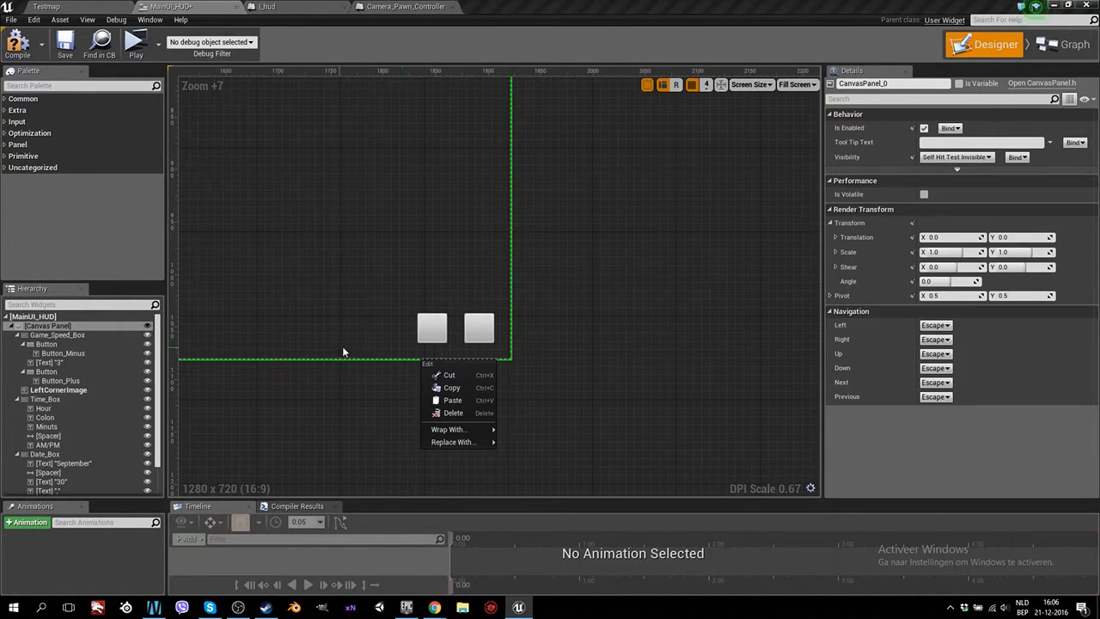
pyautogui.scroll(2, 463, 340)
pyautogui.moveTo(528, 384); pyautogui.dragTo(429, 191, button='right')
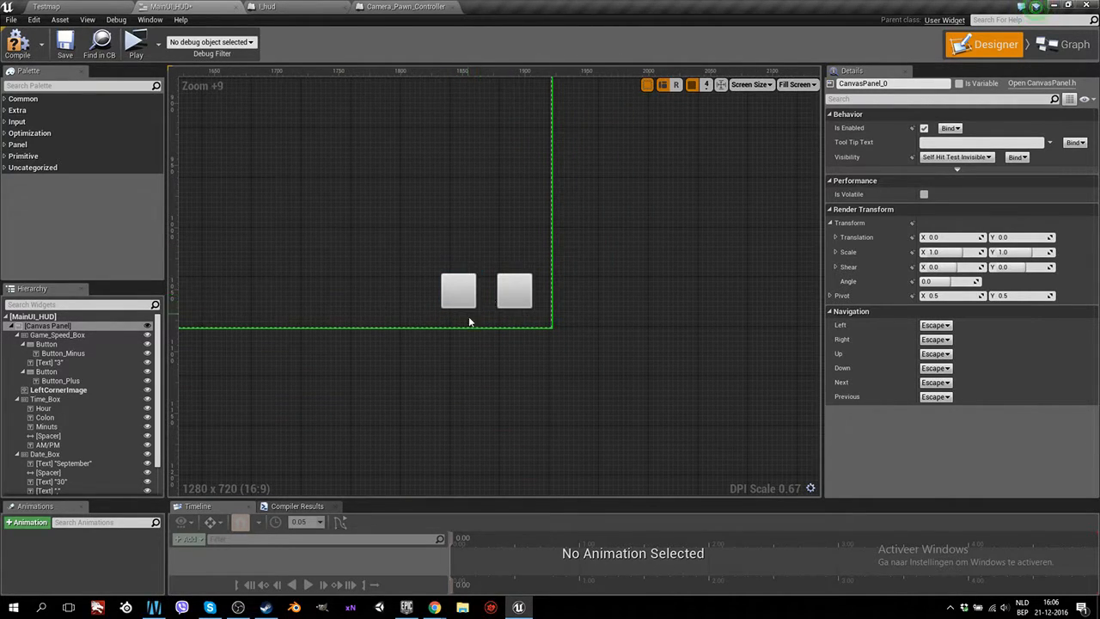
pyautogui.scroll(-8, 505, 297)
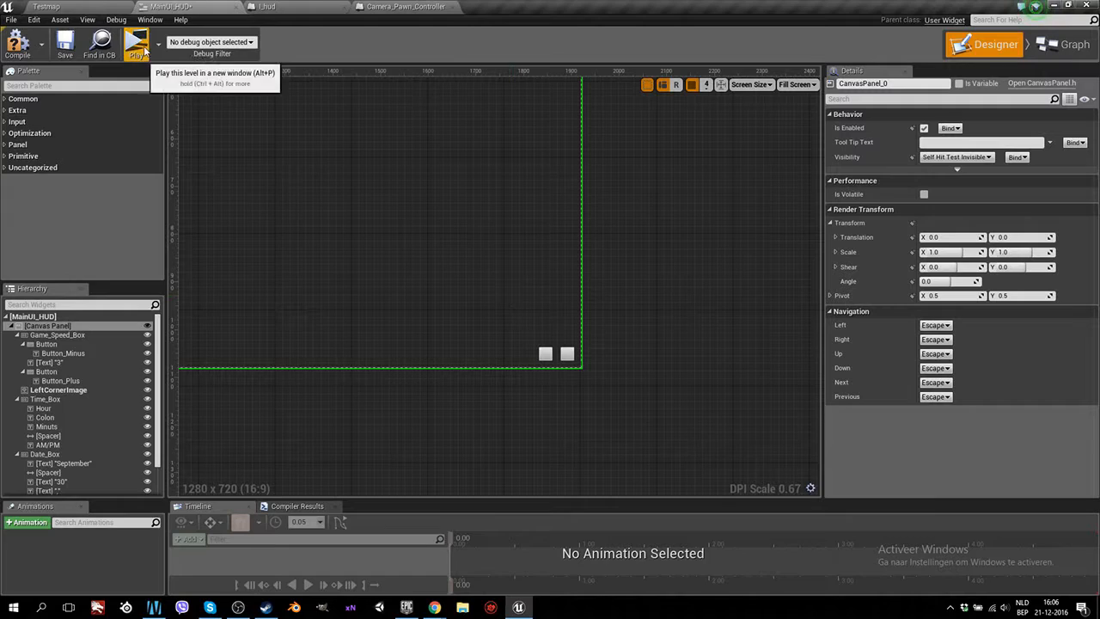
# Compile MainUI_HUD, play-test the level from Testmap to check the two buttons, and end the preview.
pyautogui.click(19, 43)
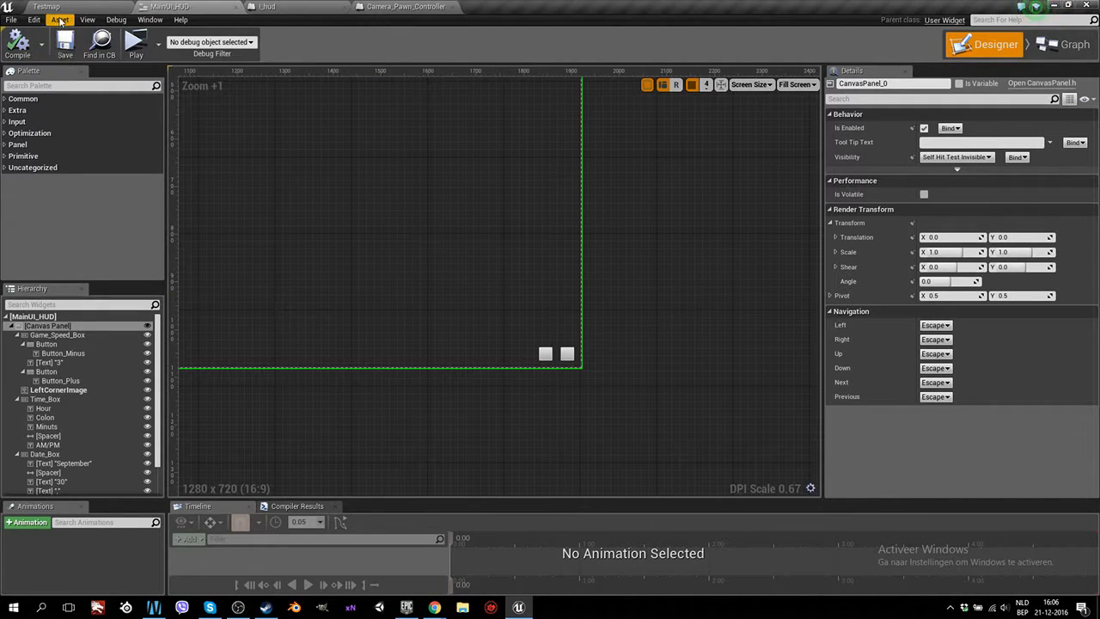
pyautogui.click(51, 7)
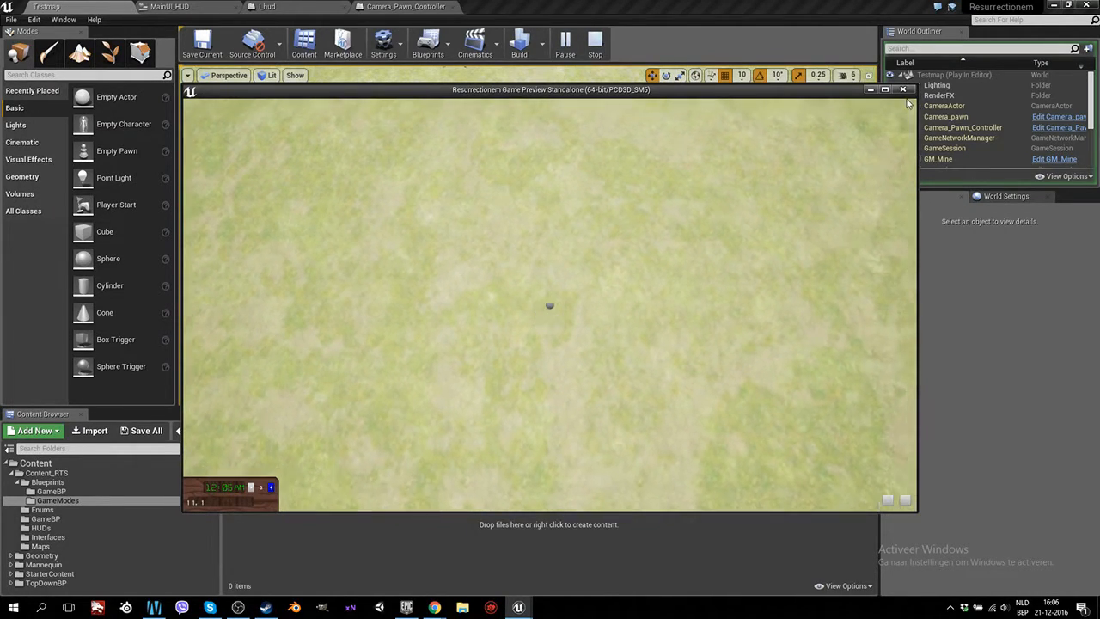
pyautogui.press('Escape')
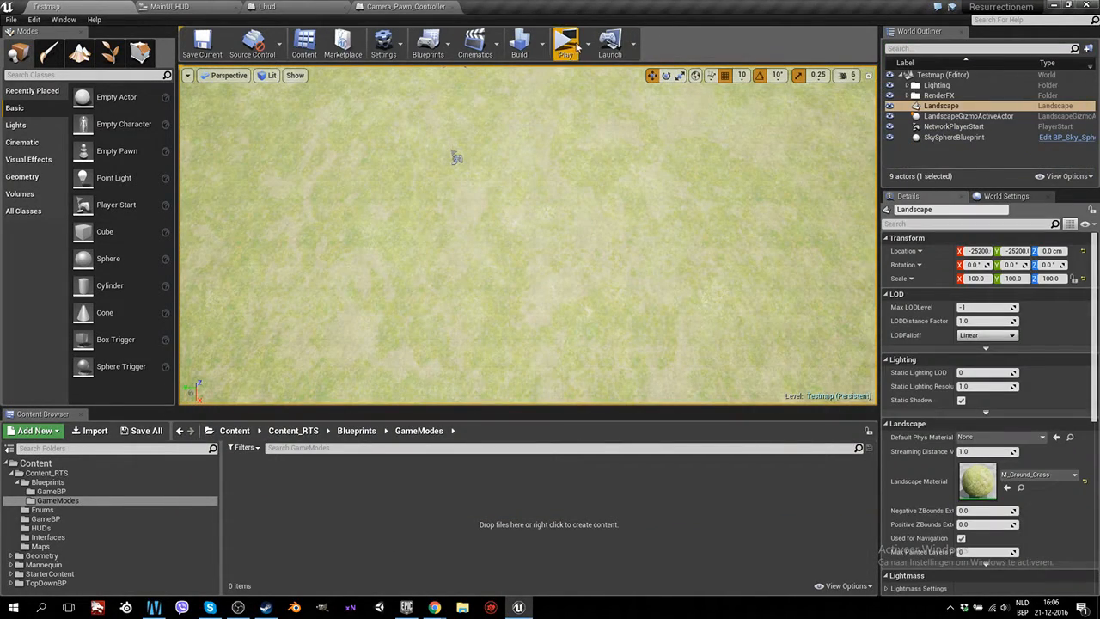
# Set the Play in New Window size to 1920 by 1080 in the play settings and close the preferences.
pyautogui.click(591, 48)
pyautogui.click(625, 250)
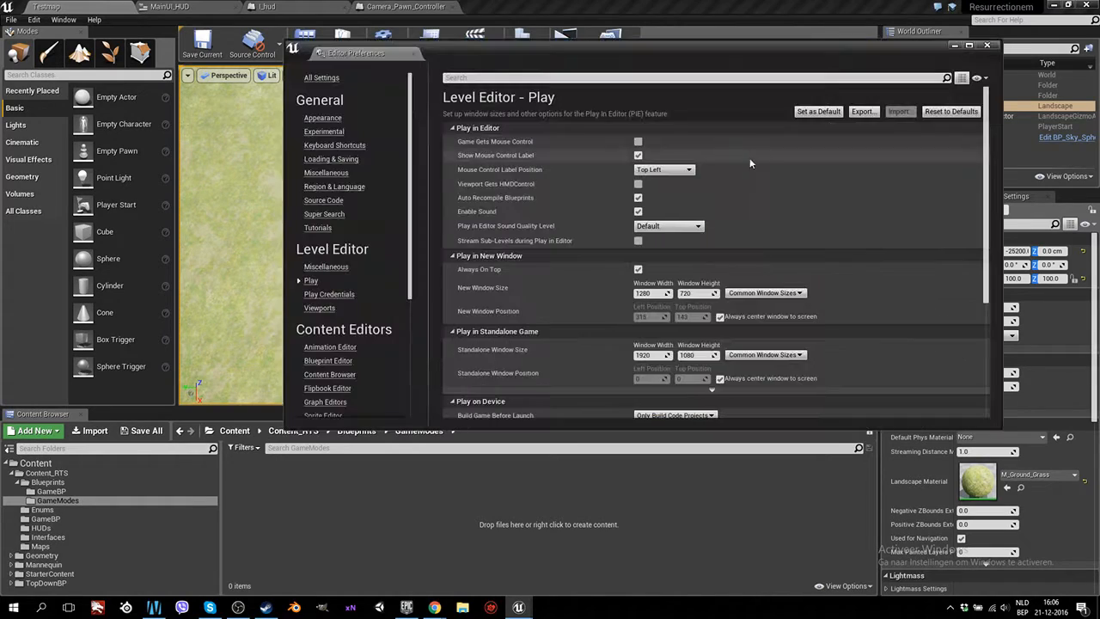
pyautogui.click(646, 294)
pyautogui.write('1920')
pyautogui.click(687, 293)
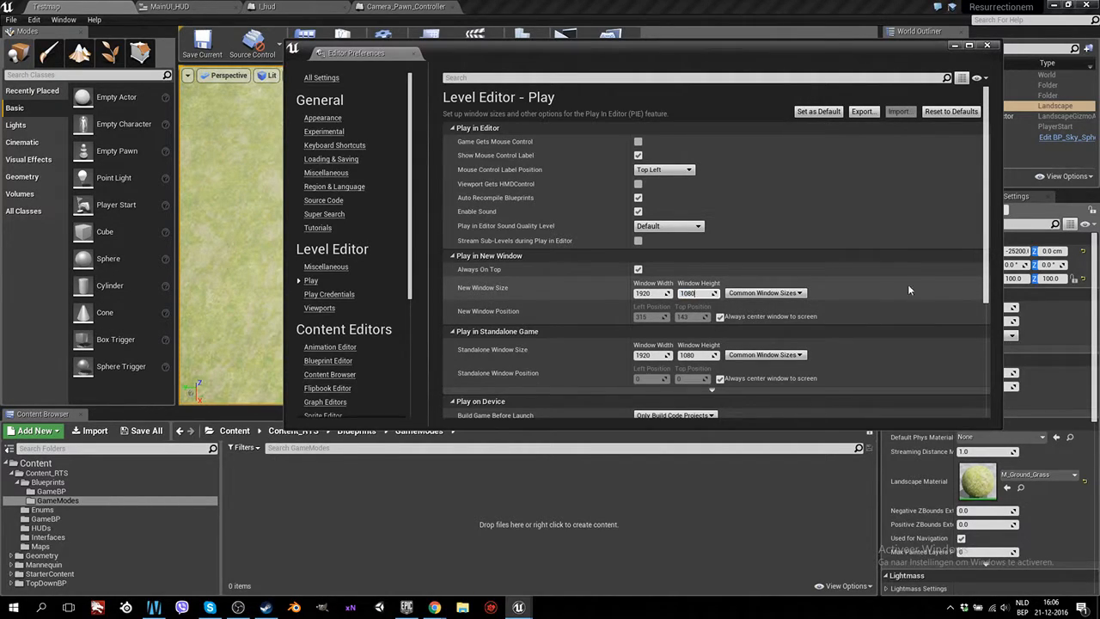
pyautogui.click(987, 45)
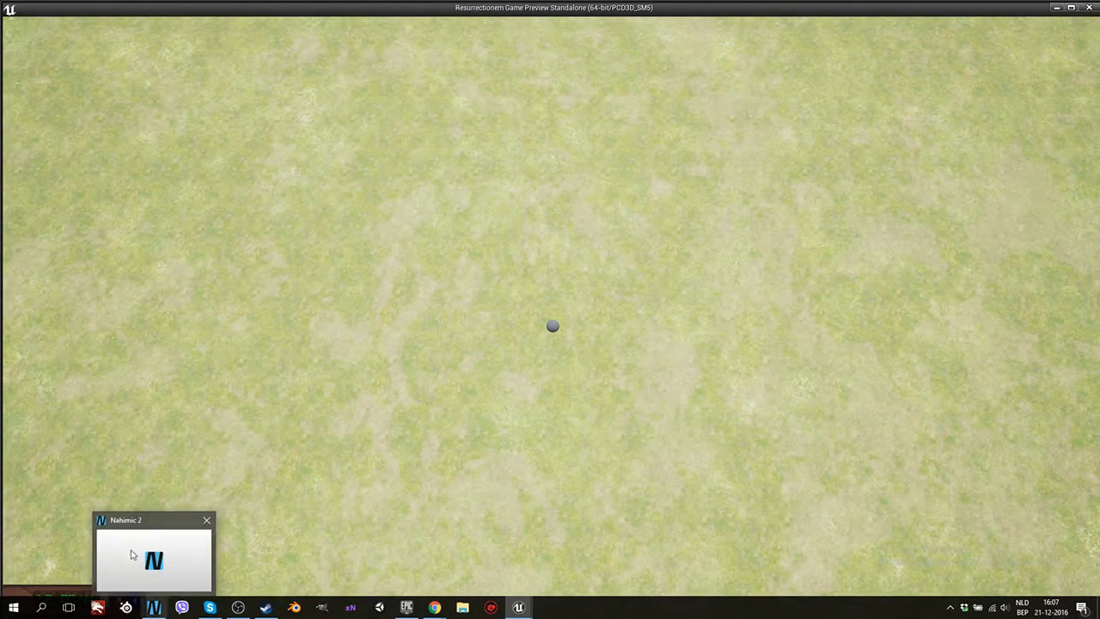
# Maximize the running game preview, check the size and placement of the corner buttons, and end the preview.
pyautogui.click(663, 612)
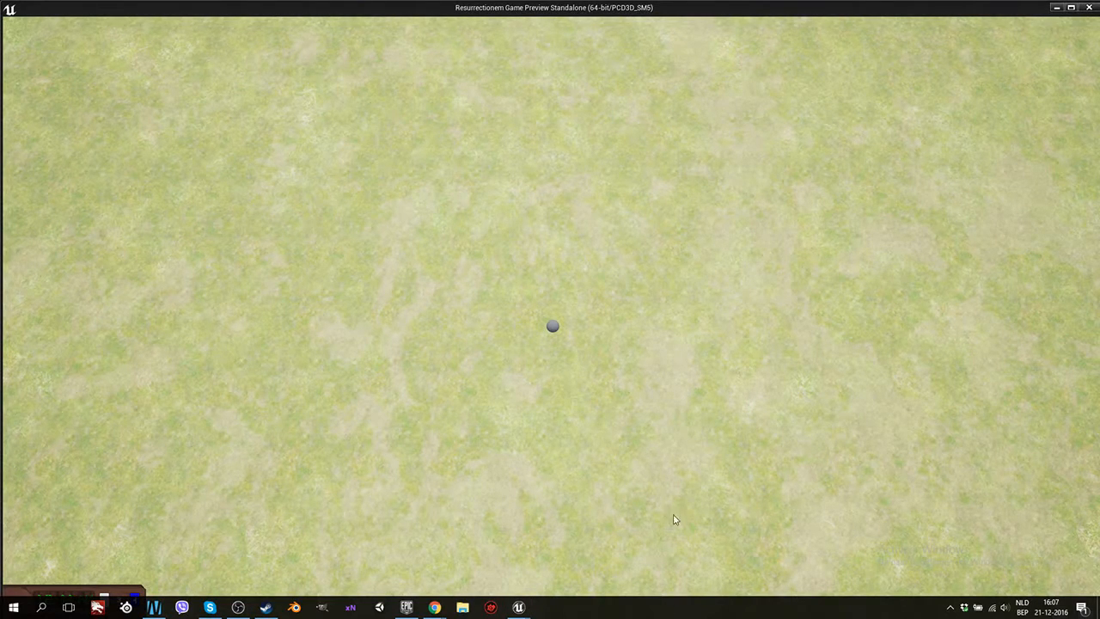
pyautogui.click(612, 418)
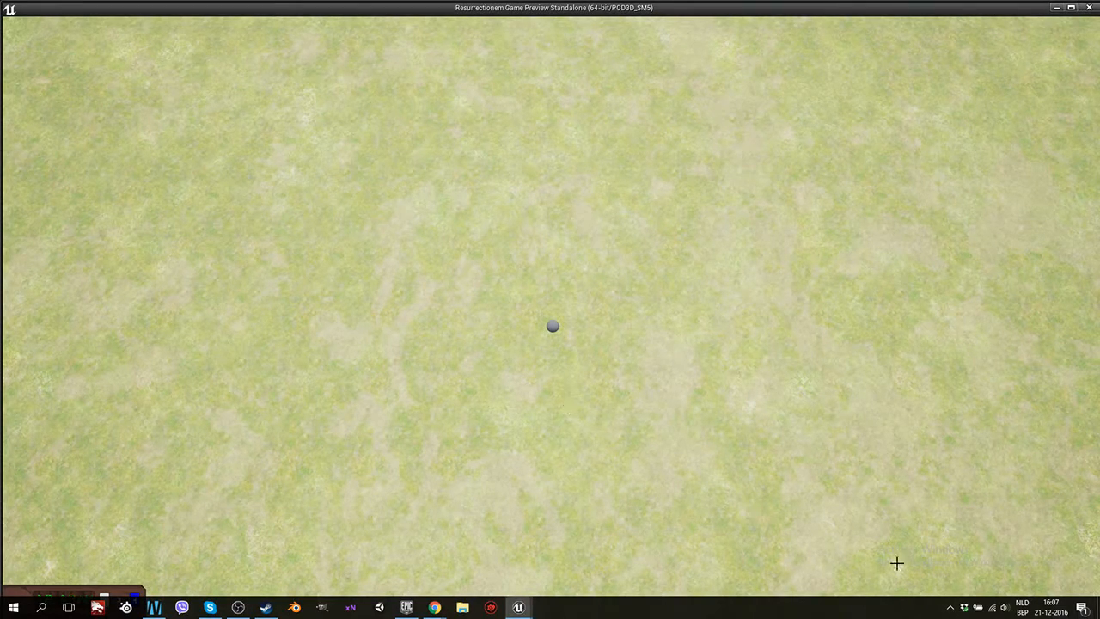
pyautogui.click(840, 615)
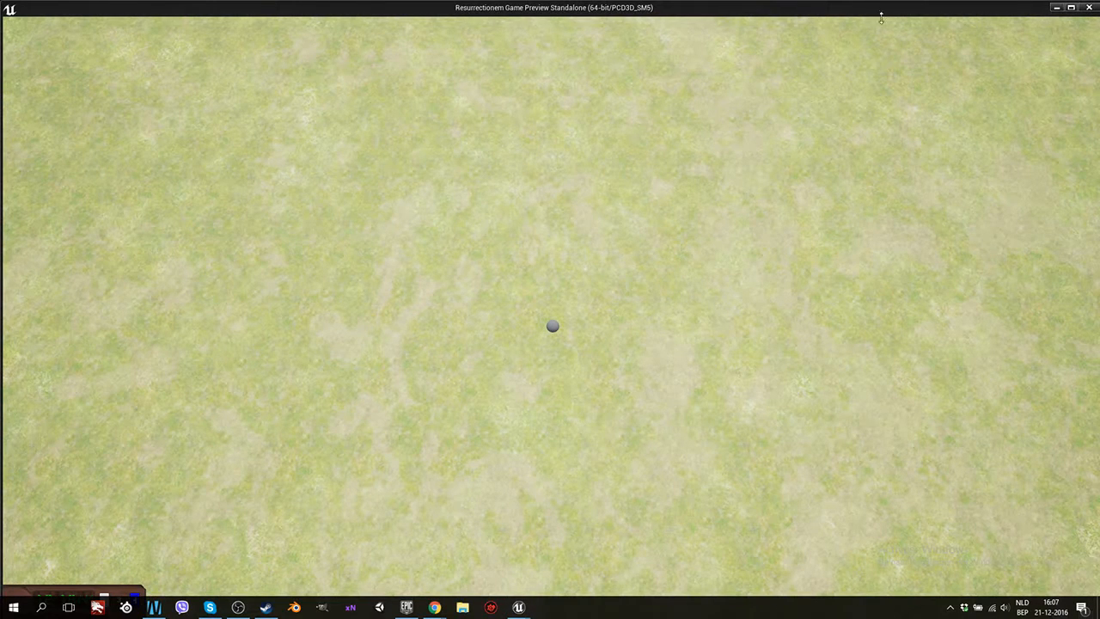
pyautogui.click(1070, 8)
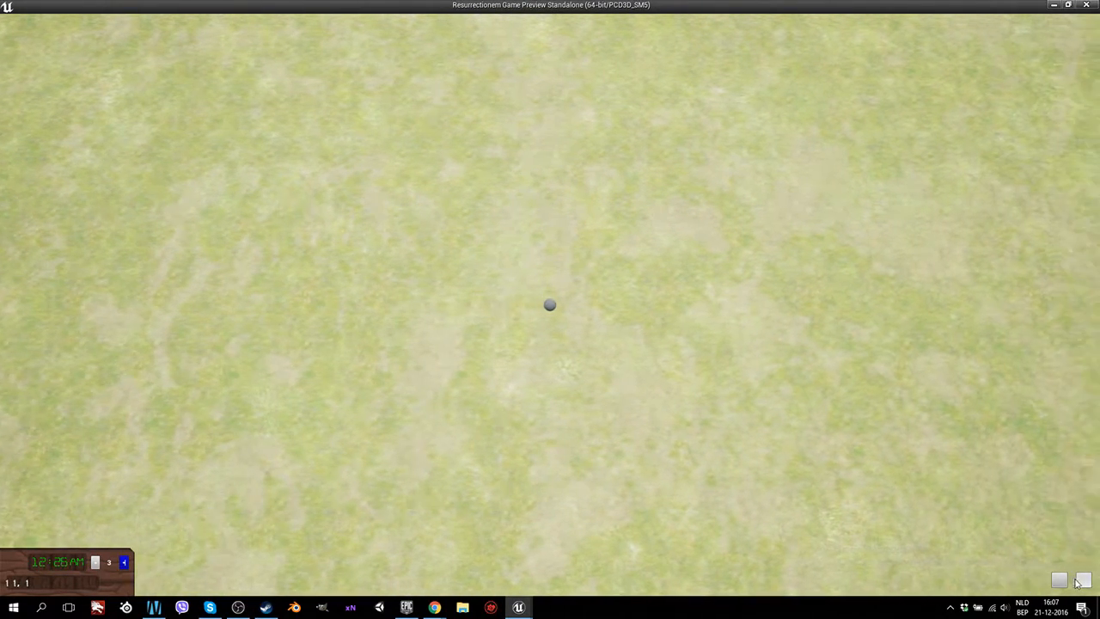
pyautogui.press('Escape')
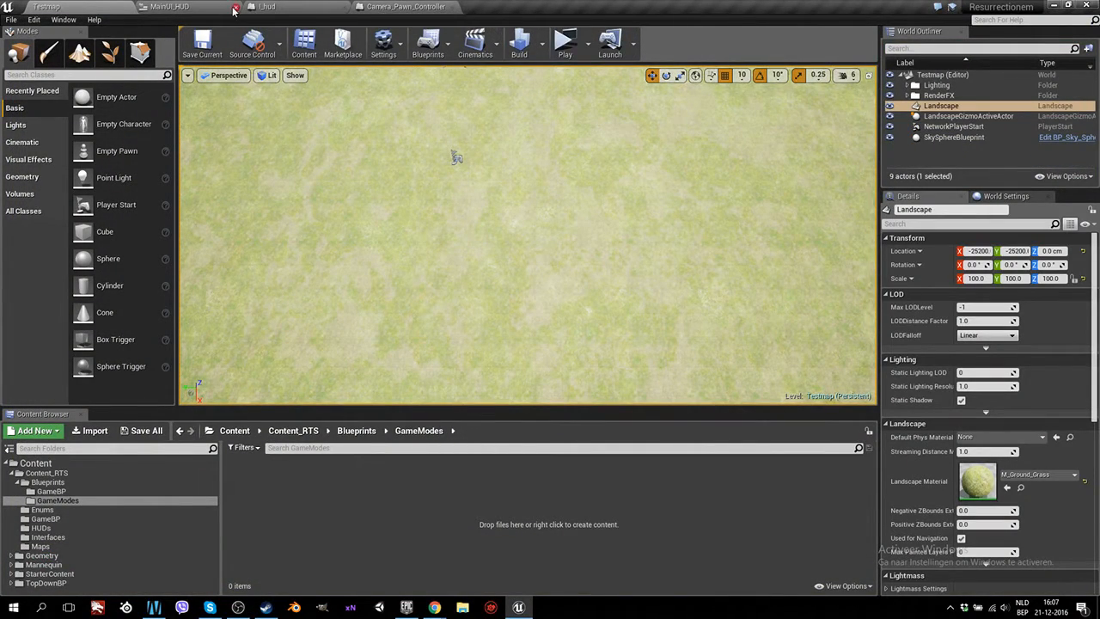
# Set Button_2's Size X and Size Y to 50 in MainUI_HUD.
pyautogui.click(189, 8)
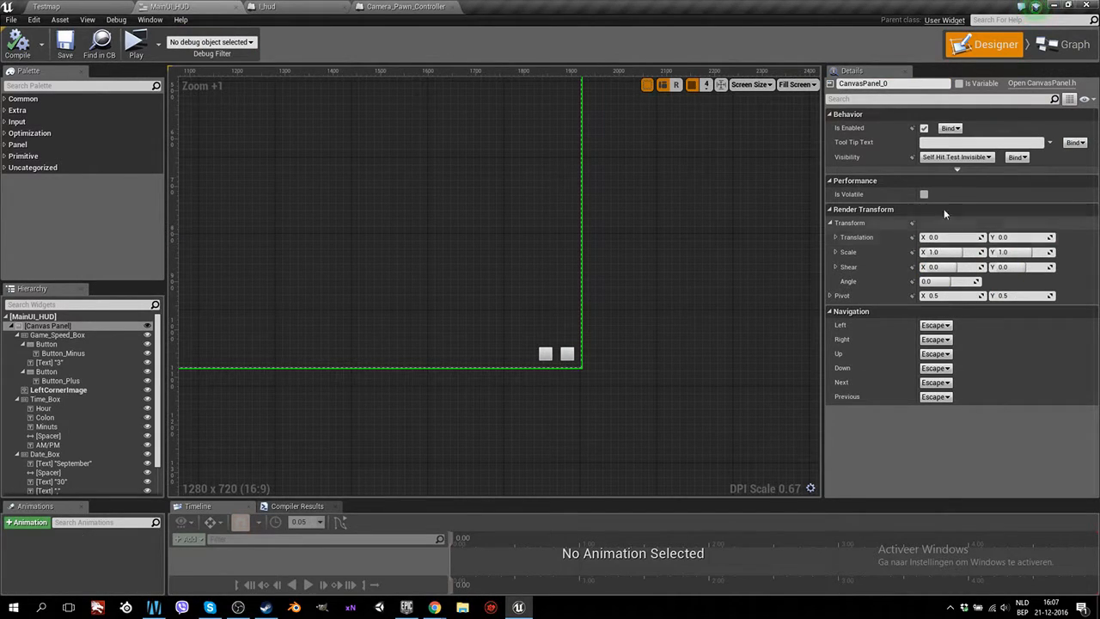
pyautogui.click(544, 355)
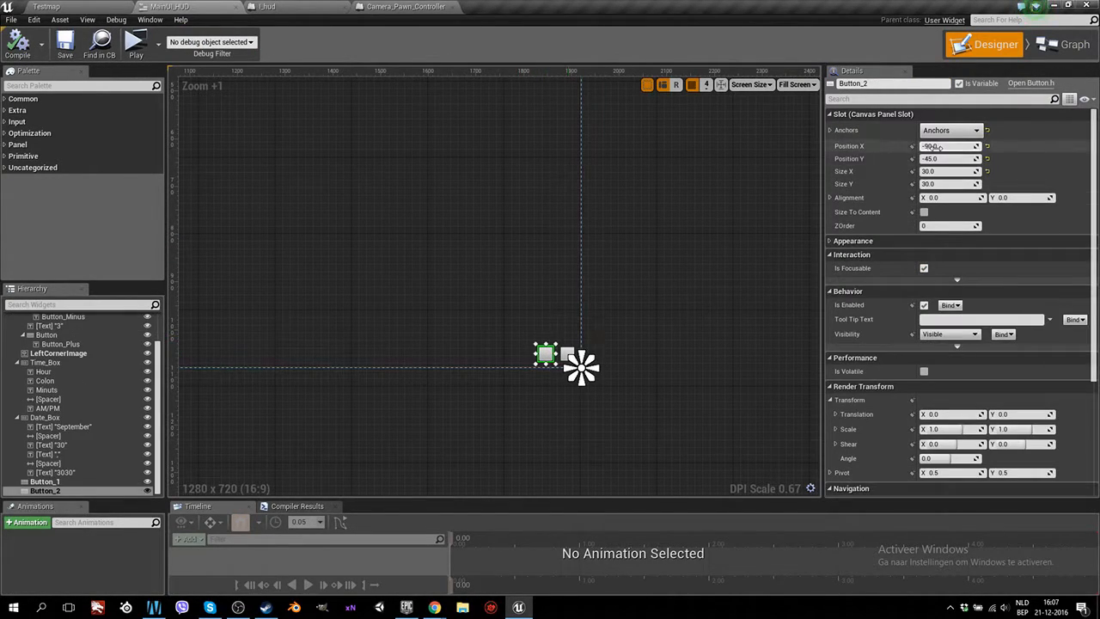
pyautogui.click(933, 173)
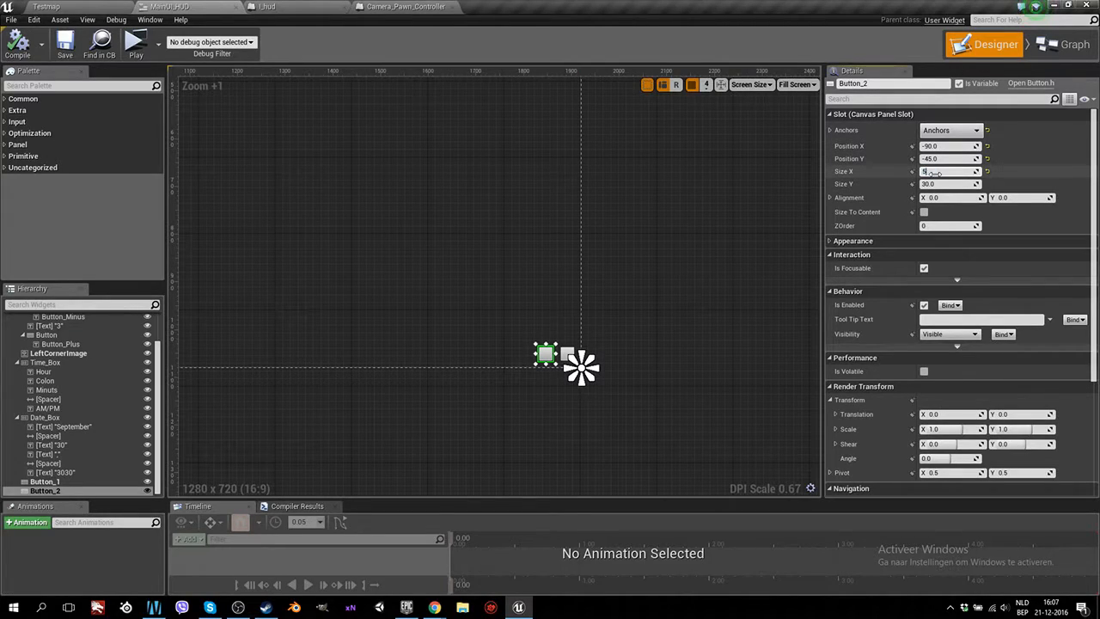
pyautogui.click(933, 184)
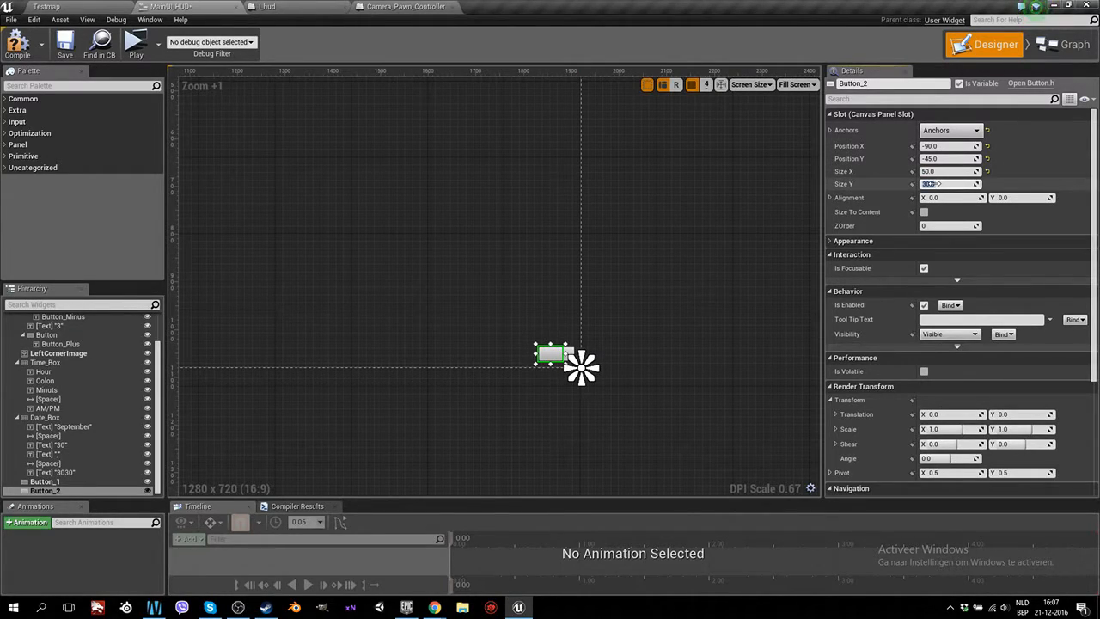
pyautogui.write('50')
pyautogui.press('Return')
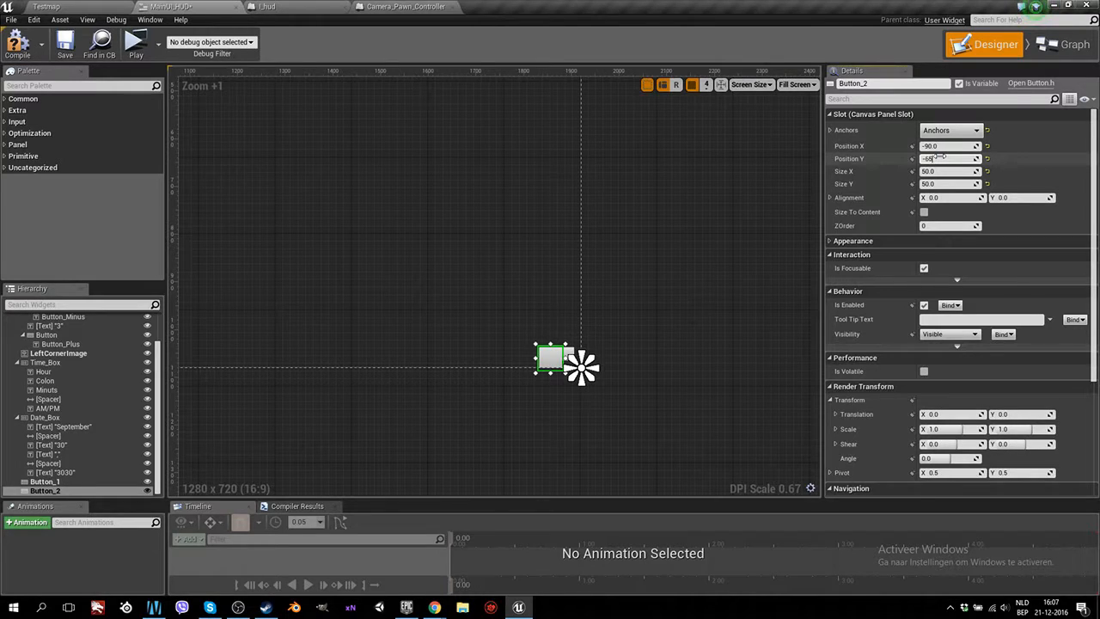
# Set Button_2's Position Y to -65 and Position X to -130.
pyautogui.press('Return')
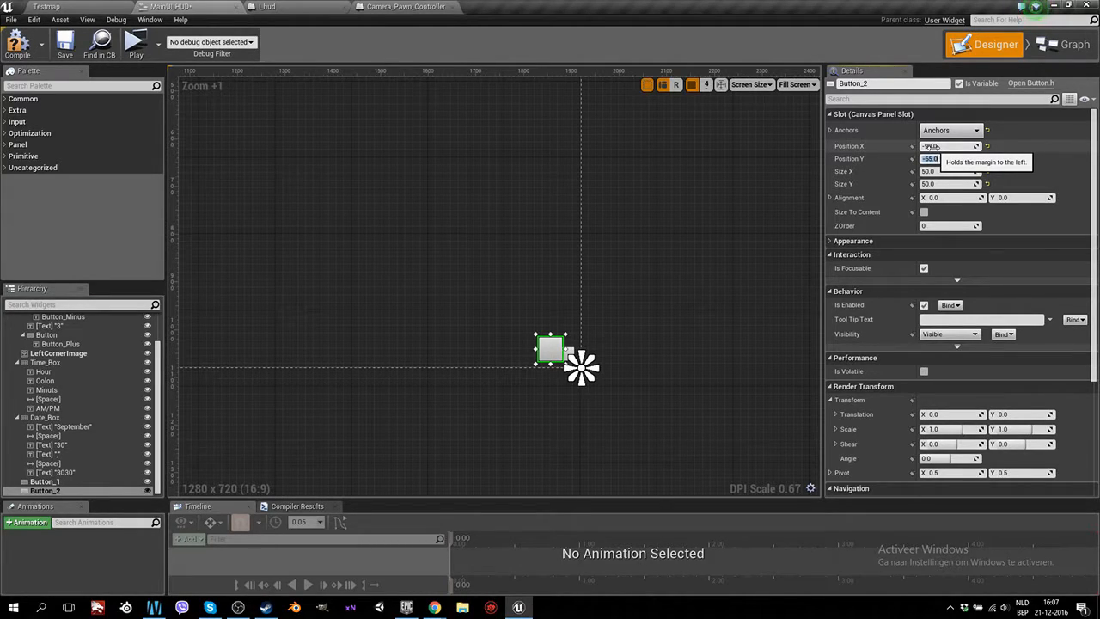
pyautogui.click(932, 147)
pyautogui.write('-1')
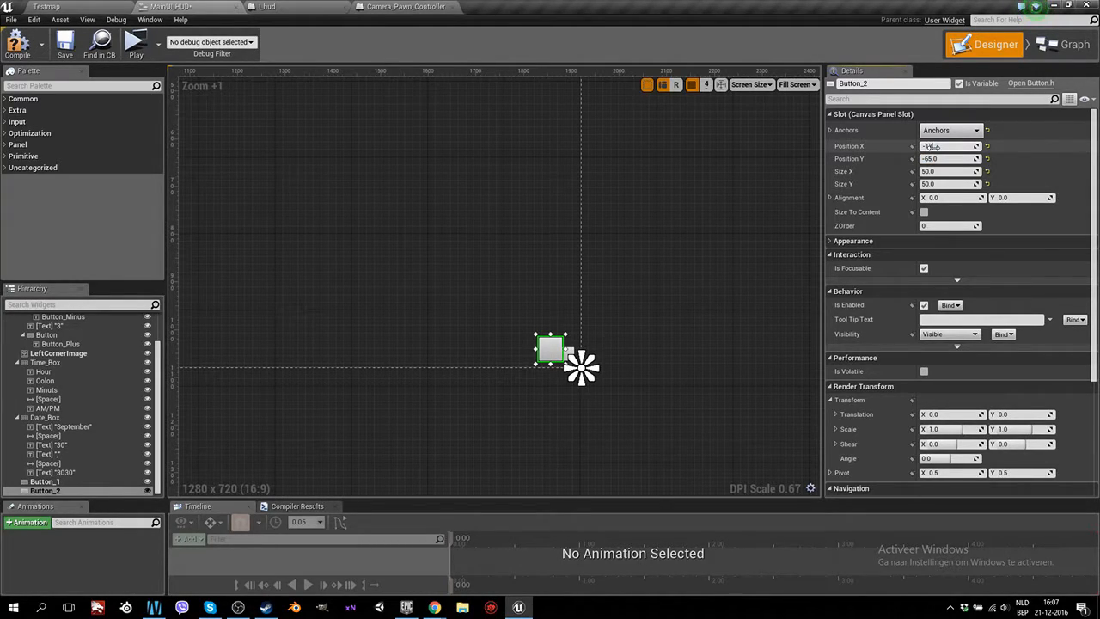
pyautogui.write('30')
pyautogui.press('Return')
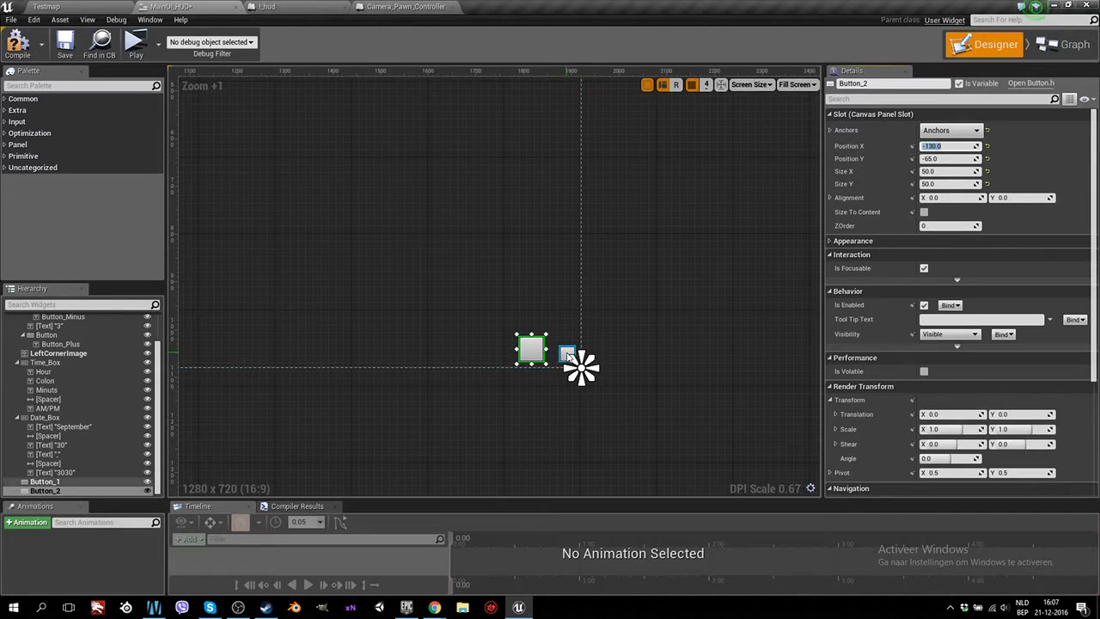
# Set Button_1's Position X and Position Y to -65.
pyautogui.click(567, 353)
pyautogui.click(943, 146)
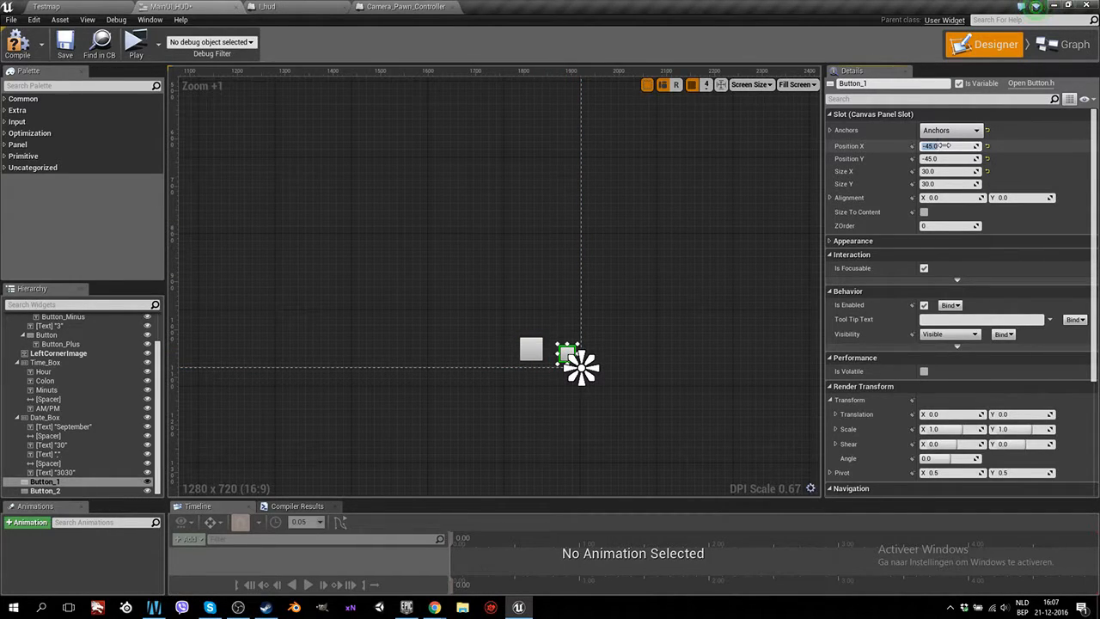
pyautogui.write('-65')
pyautogui.click(943, 160)
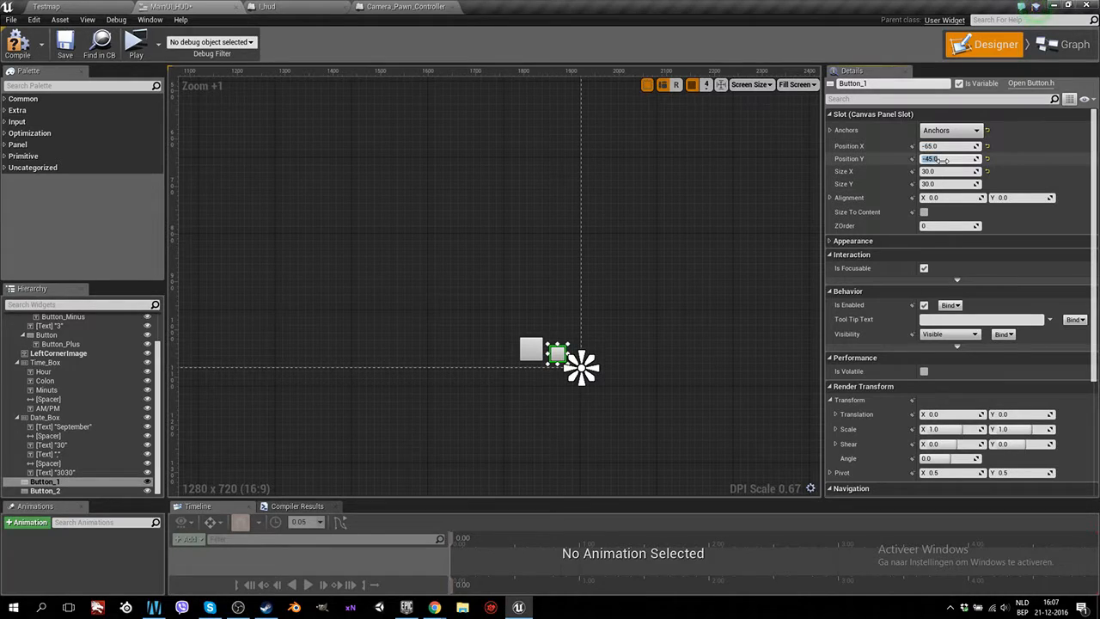
pyautogui.press('Return')
# Set Button_1's Size X and Size Y to 50.
pyautogui.click(942, 171)
pyautogui.write('50')
pyautogui.click(931, 183)
pyautogui.write('50')
pyautogui.press('Return')
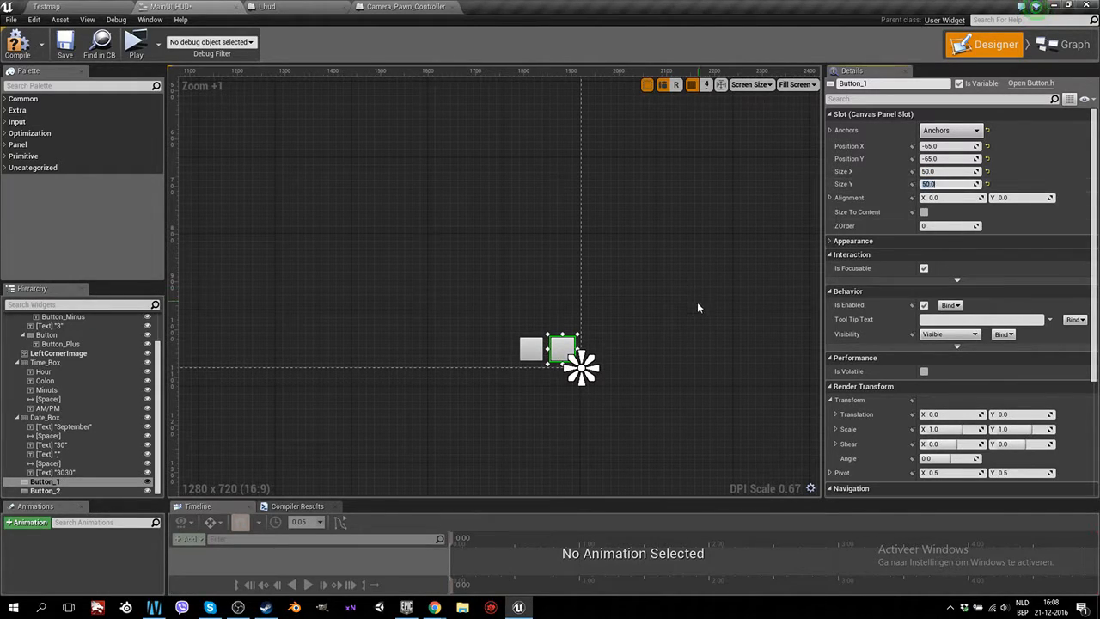
# Set Button_2's Position X to -140.
pyautogui.click(684, 311)
pyautogui.scroll(3, 566, 361)
pyautogui.moveTo(603, 434); pyautogui.dragTo(491, 297, button='right')
pyautogui.scroll(2, 524, 333)
pyautogui.moveTo(525, 342); pyautogui.dragTo(484, 359, button='right')
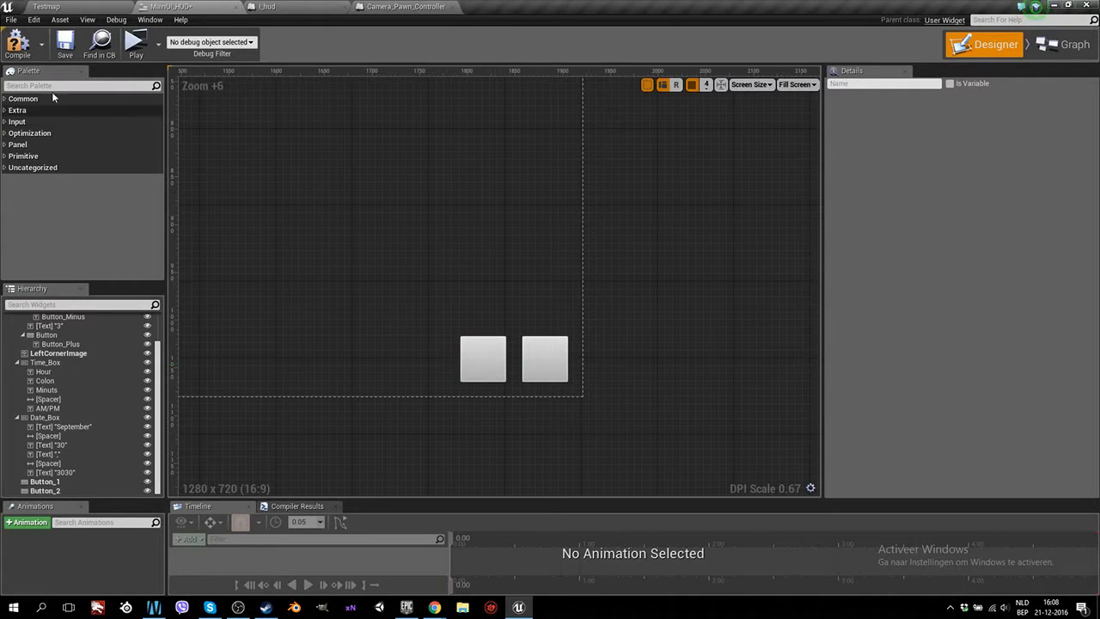
pyautogui.click(483, 361)
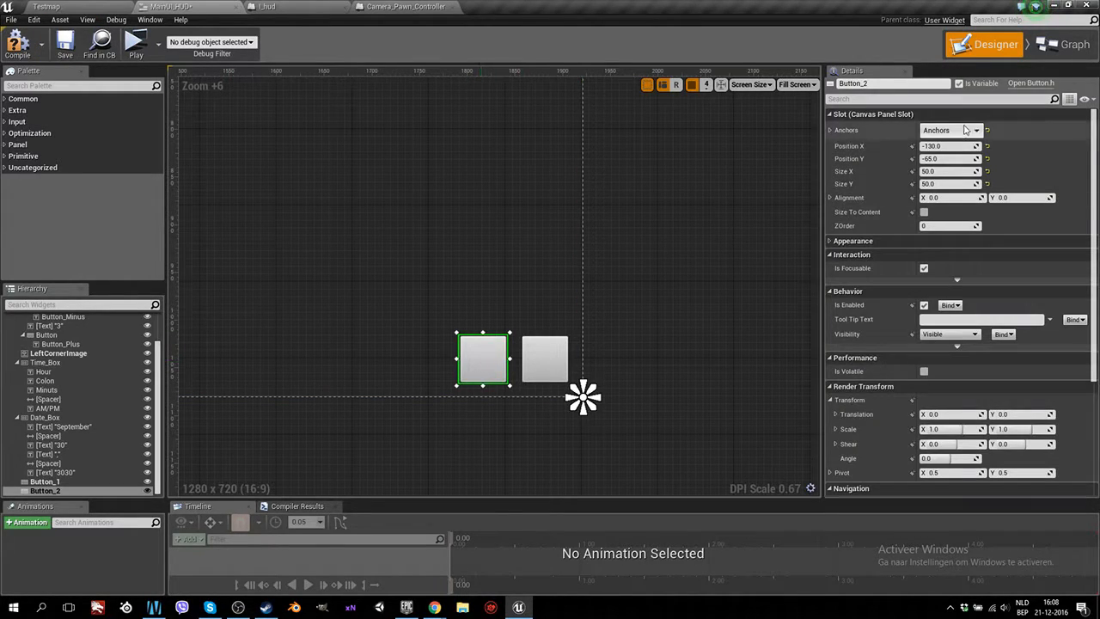
pyautogui.click(932, 146)
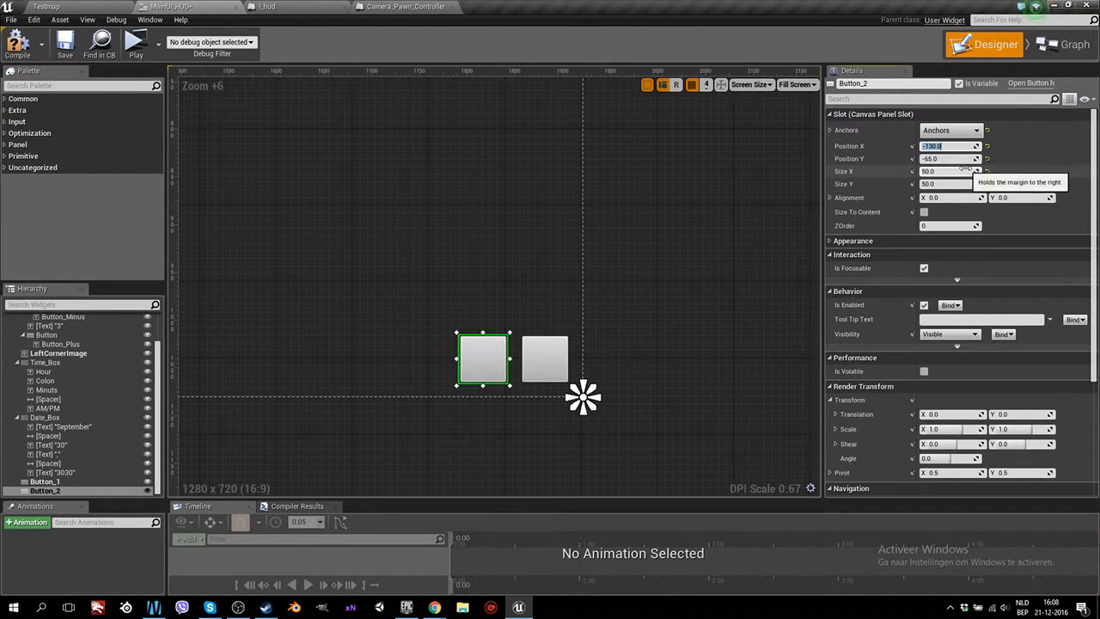
pyautogui.write('-14')
pyautogui.press('Return')
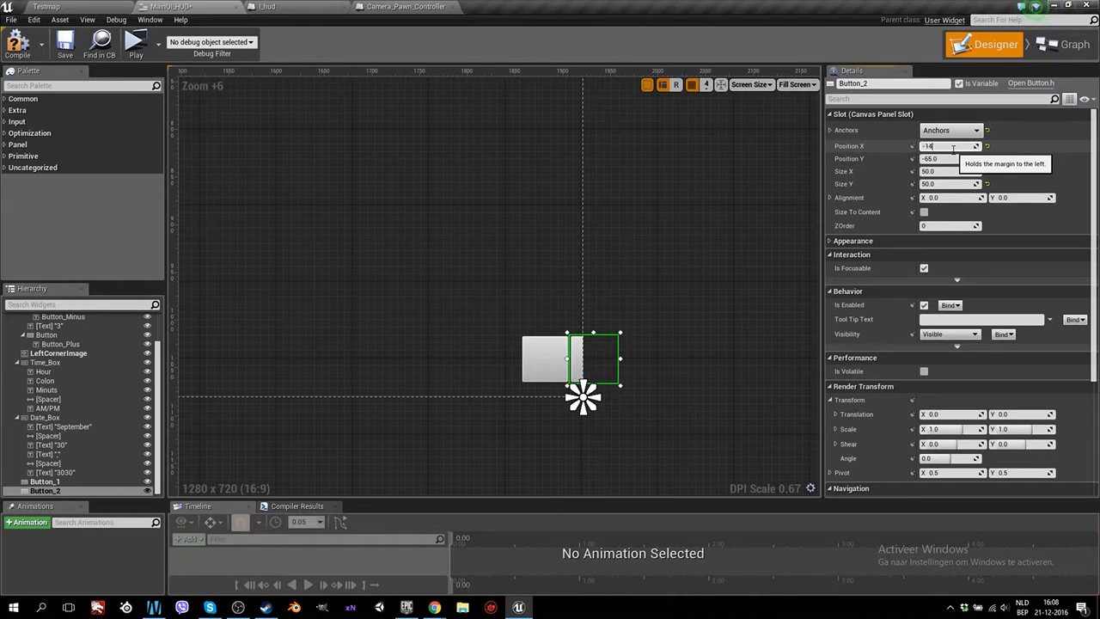
pyautogui.write('-140')
pyautogui.press('Return')
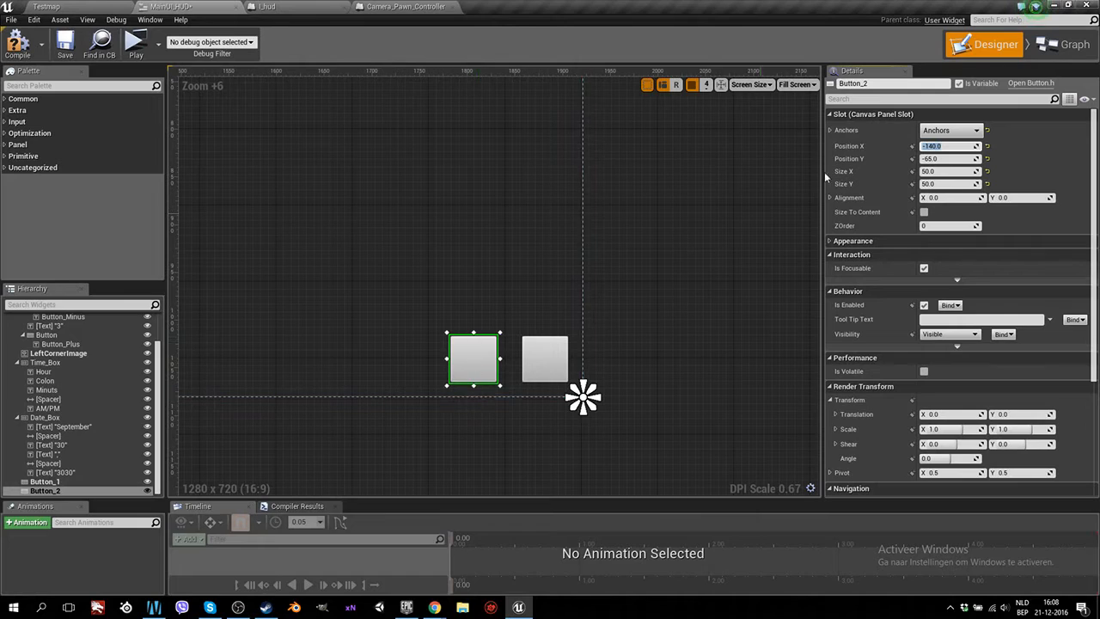
# Set Button_2's Position Y to -75 and Position X to -150.
pyautogui.click(936, 159)
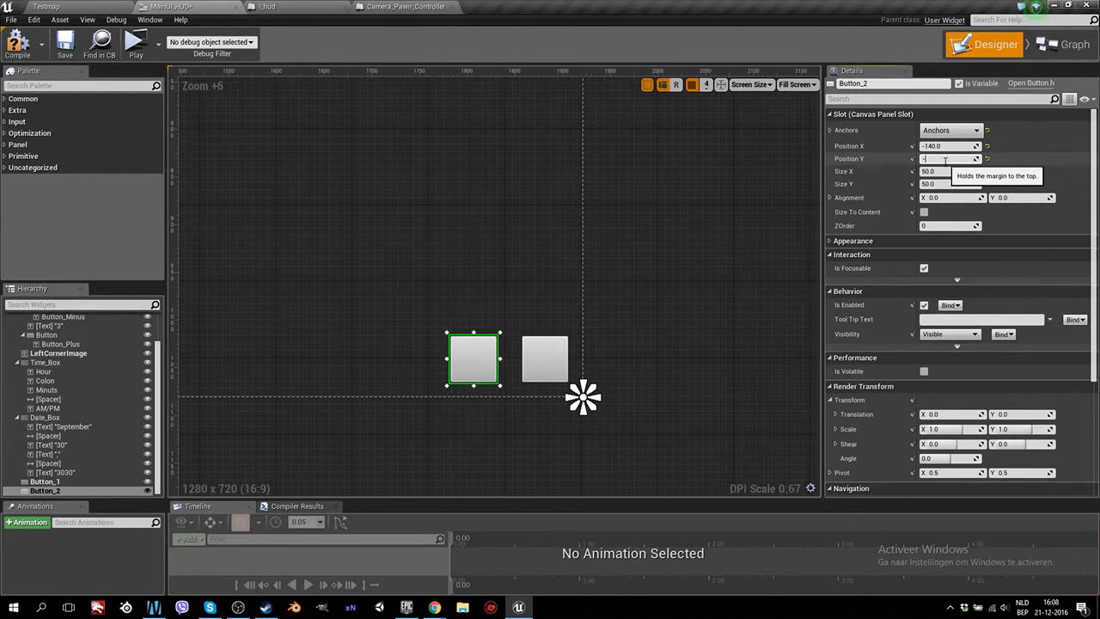
pyautogui.press('Return')
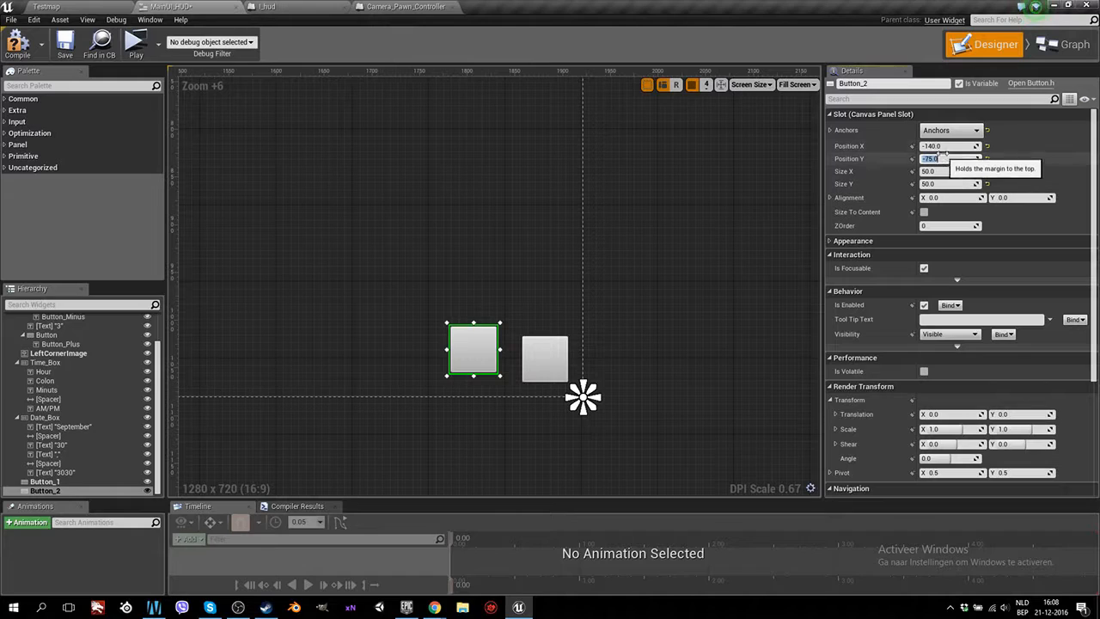
pyautogui.click(942, 146)
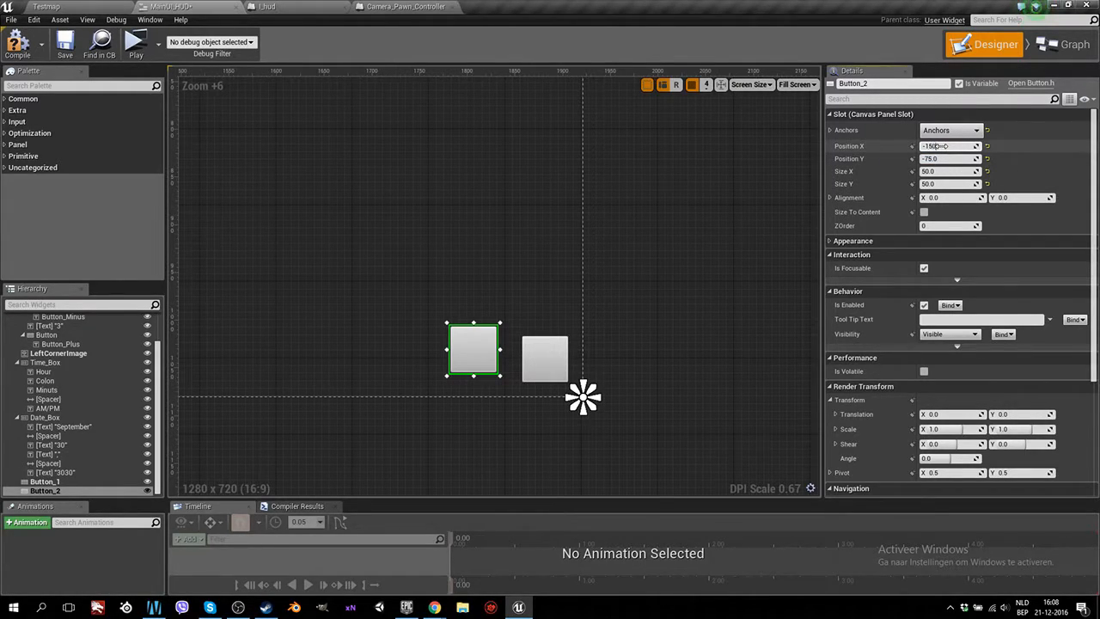
pyautogui.press('Return')
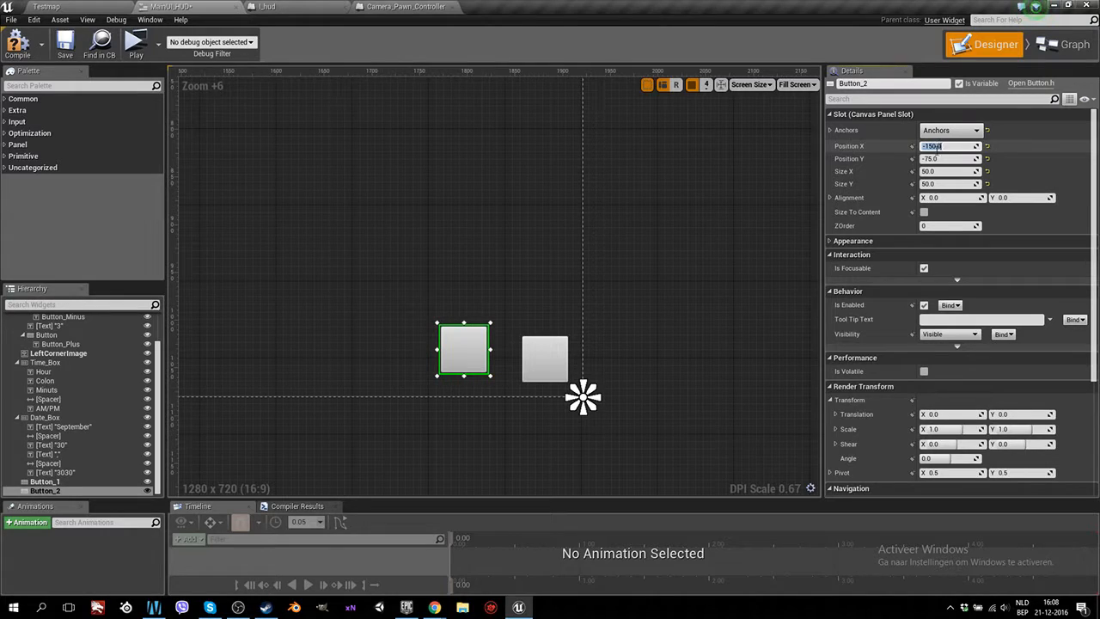
# Set Button_1's Position X and Position Y to -75.
pyautogui.click(544, 356)
pyautogui.click(932, 146)
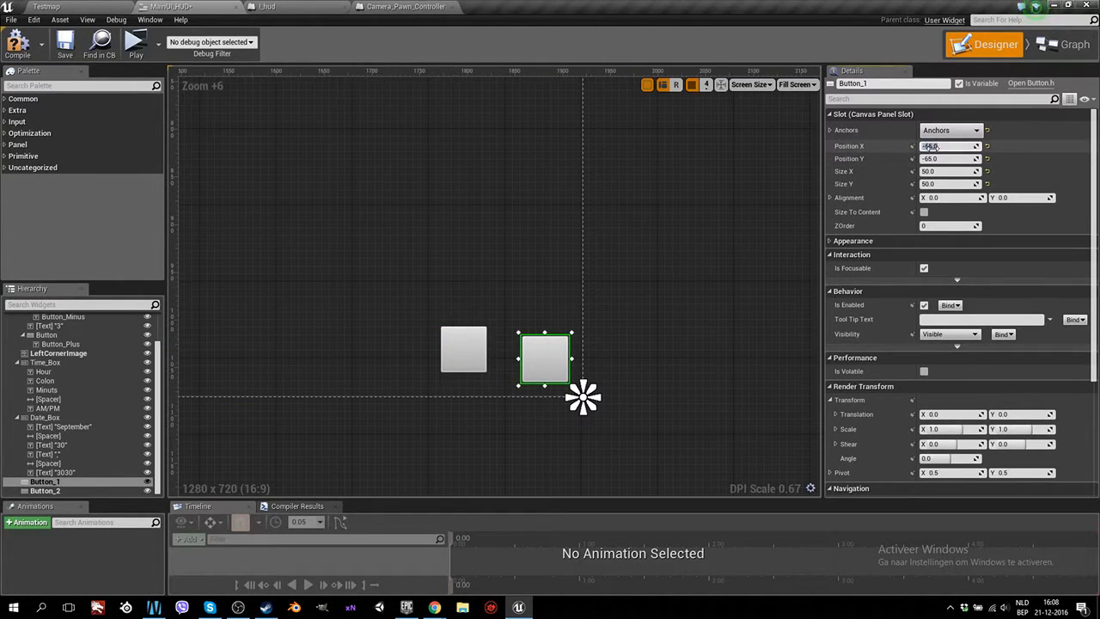
pyautogui.press('Return')
pyautogui.click(940, 159)
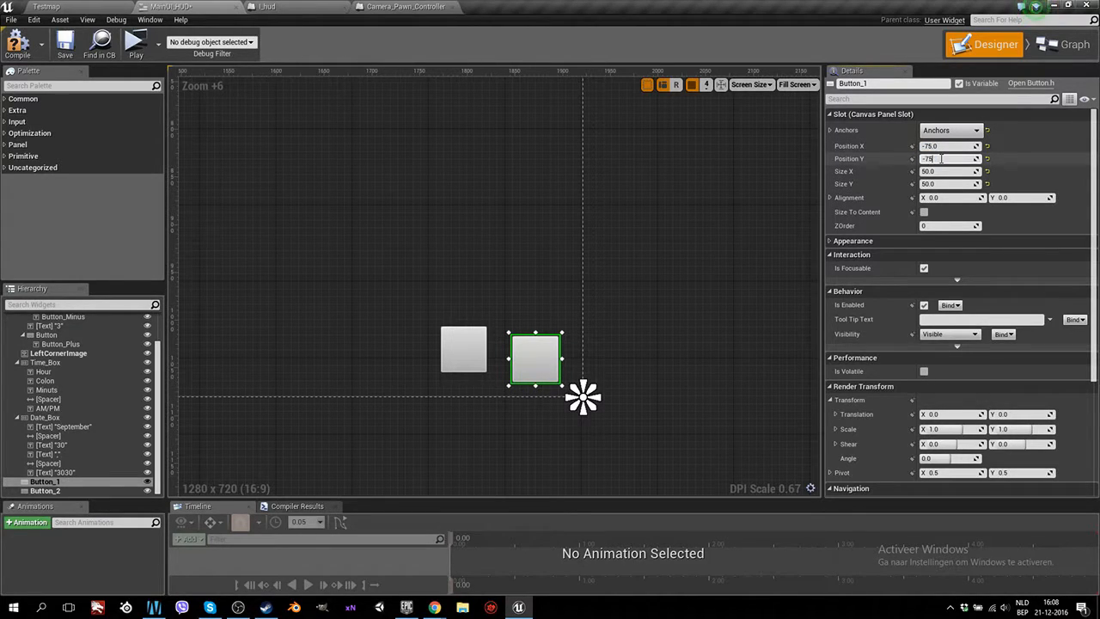
pyautogui.write('-75')
pyautogui.press('Return')
# Save MainUI_HUD, play-test the level from Testmap to check the two corner buttons, and end the preview.
pyautogui.click(690, 243)
pyautogui.scroll(-8, 511, 268)
pyautogui.scroll(-5, 502, 272)
pyautogui.moveTo(422, 203); pyautogui.dragTo(496, 313, button='right')
pyautogui.scroll(3, 432, 364)
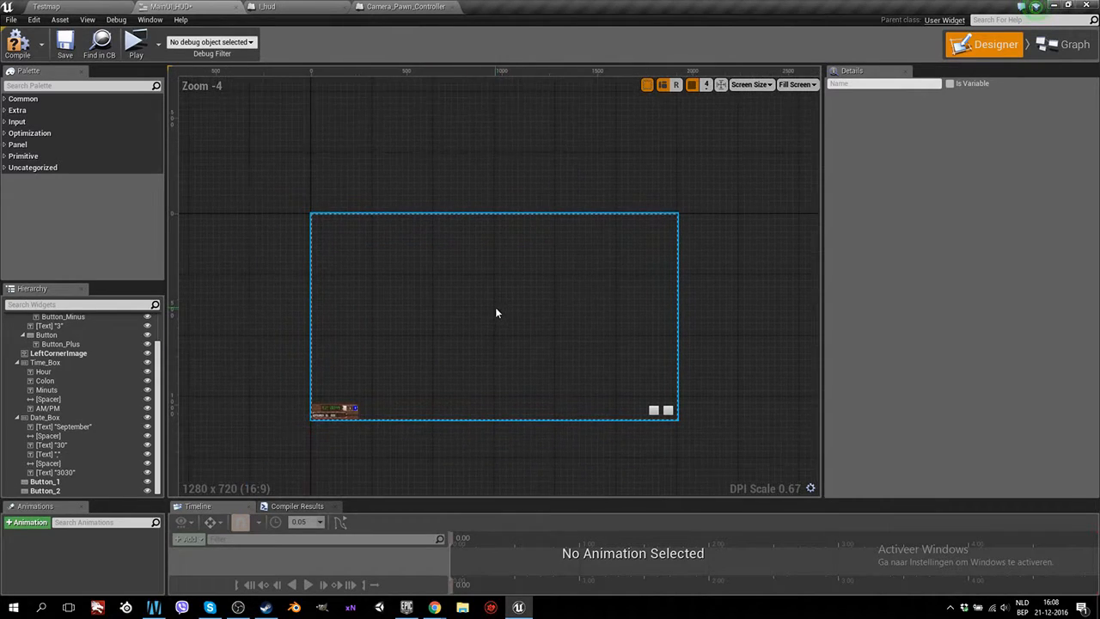
pyautogui.scroll(1, 495, 313)
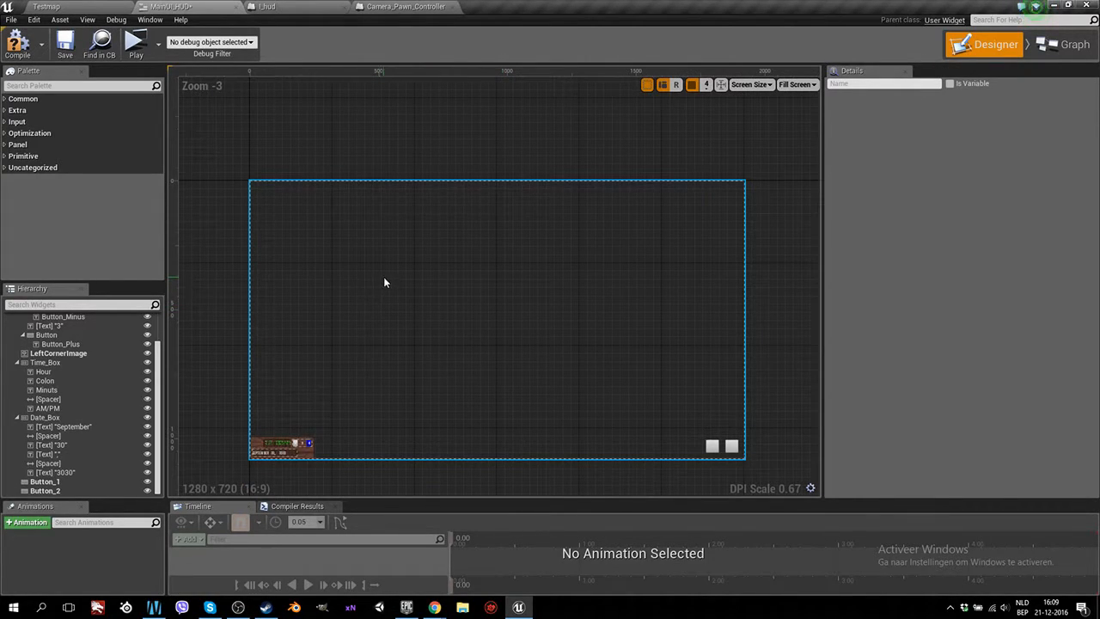
pyautogui.click(60, 51)
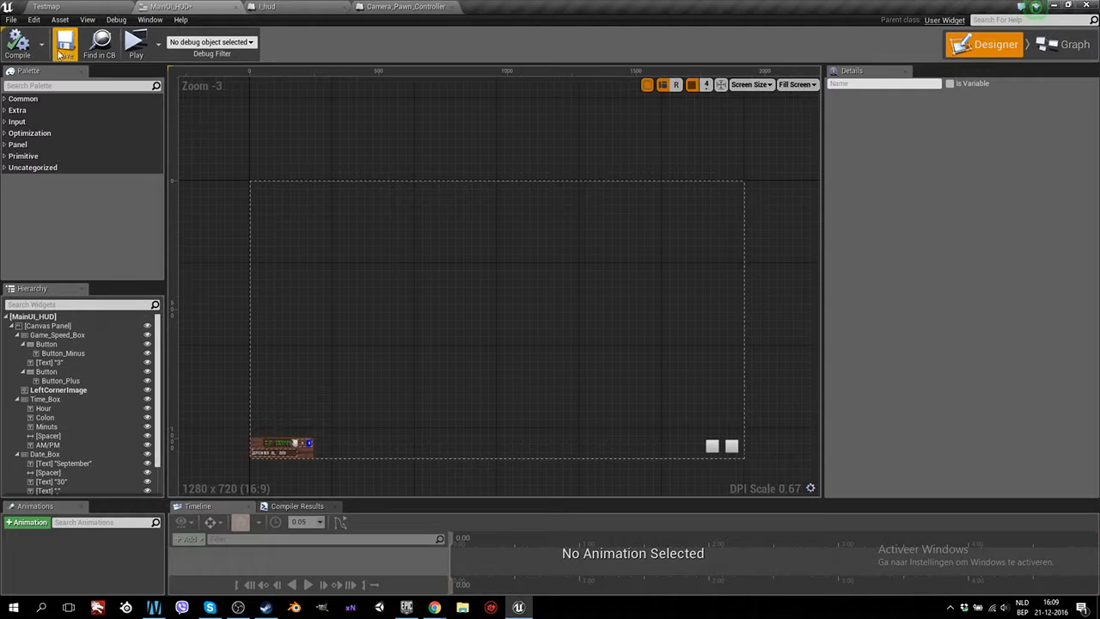
pyautogui.click(67, 6)
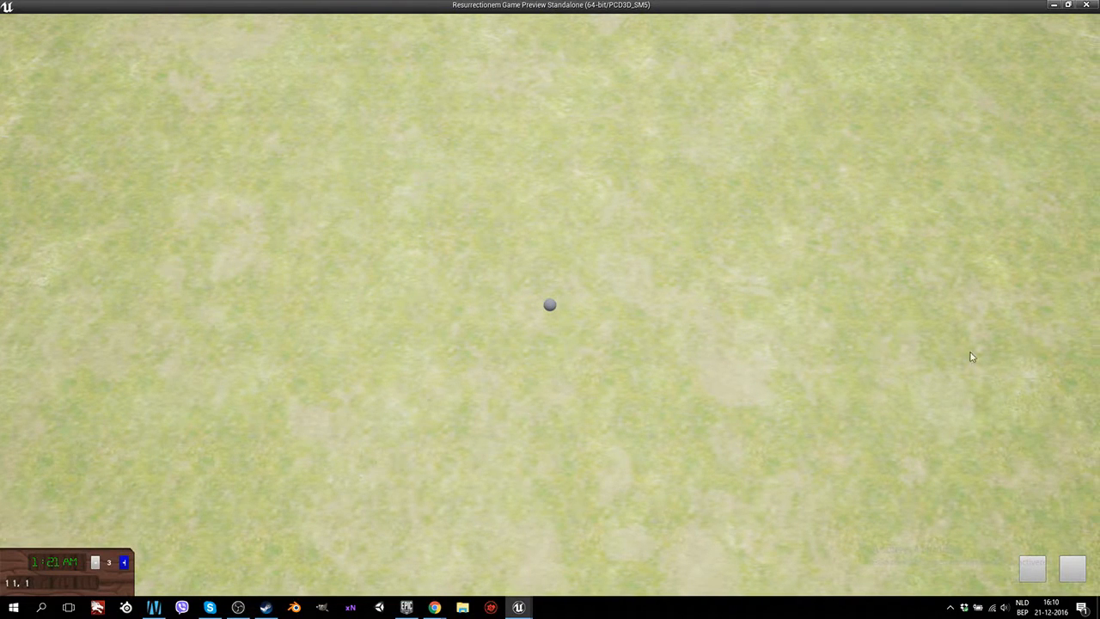
pyautogui.press('Escape')
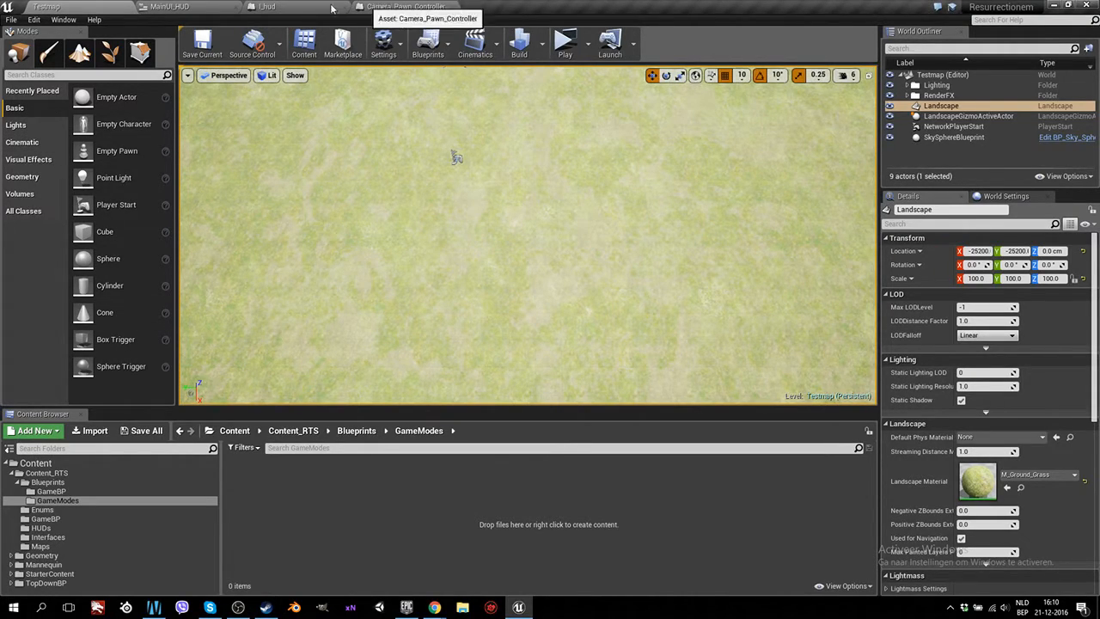
# Select Button_2 in MainUI_HUD, switch to GIMP and create a new image of 50 by 50 px.
pyautogui.click(169, 6)
pyautogui.click(711, 445)
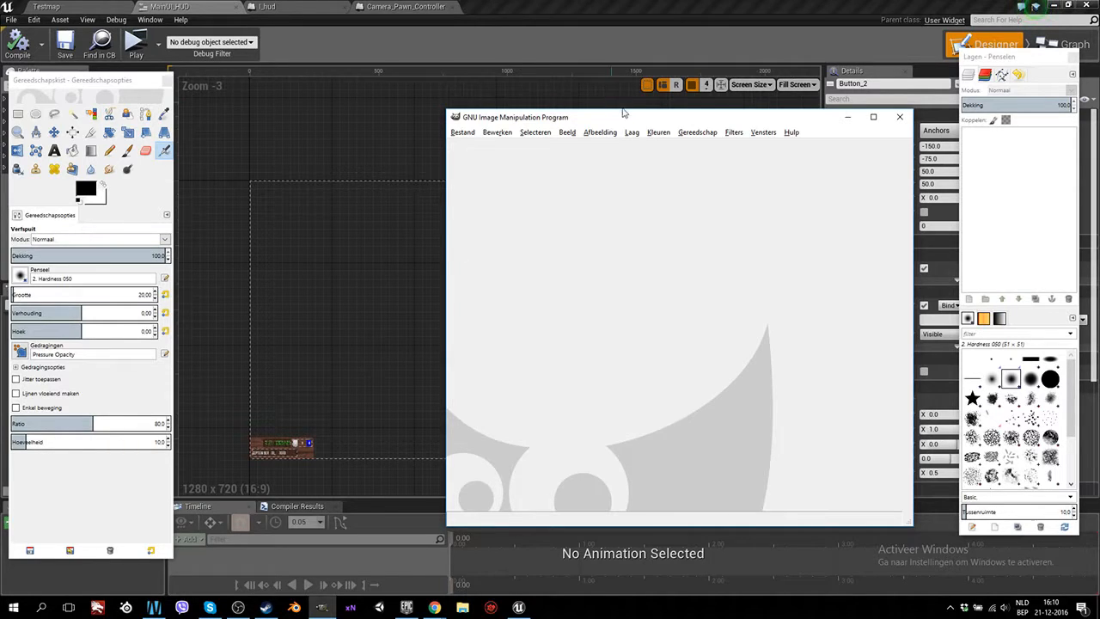
pyautogui.moveTo(628, 122); pyautogui.dragTo(485, 97)
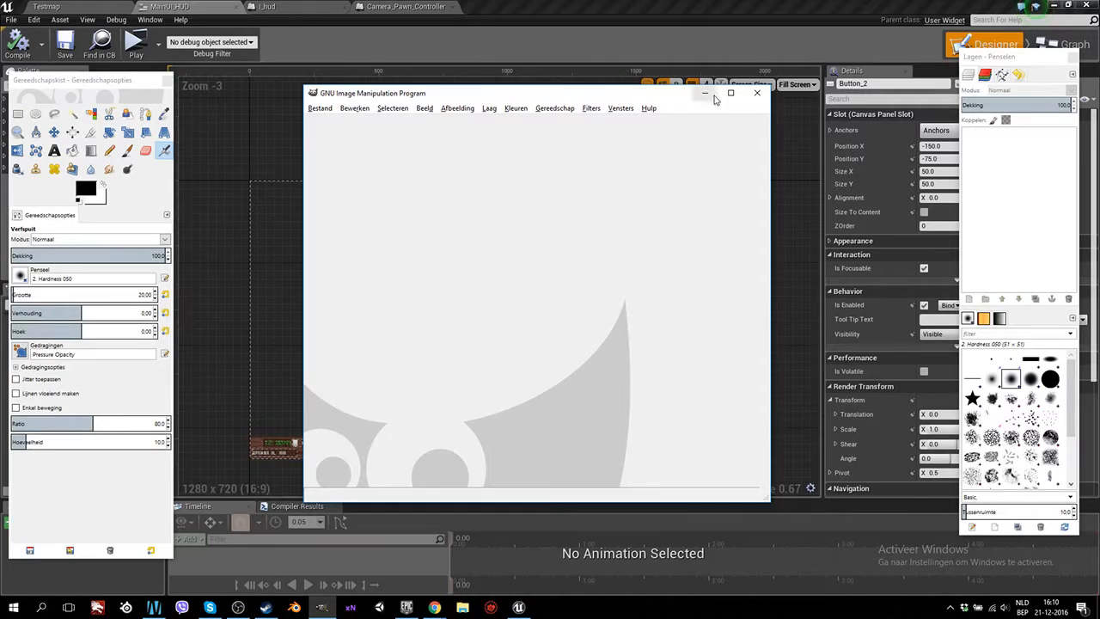
pyautogui.click(342, 110)
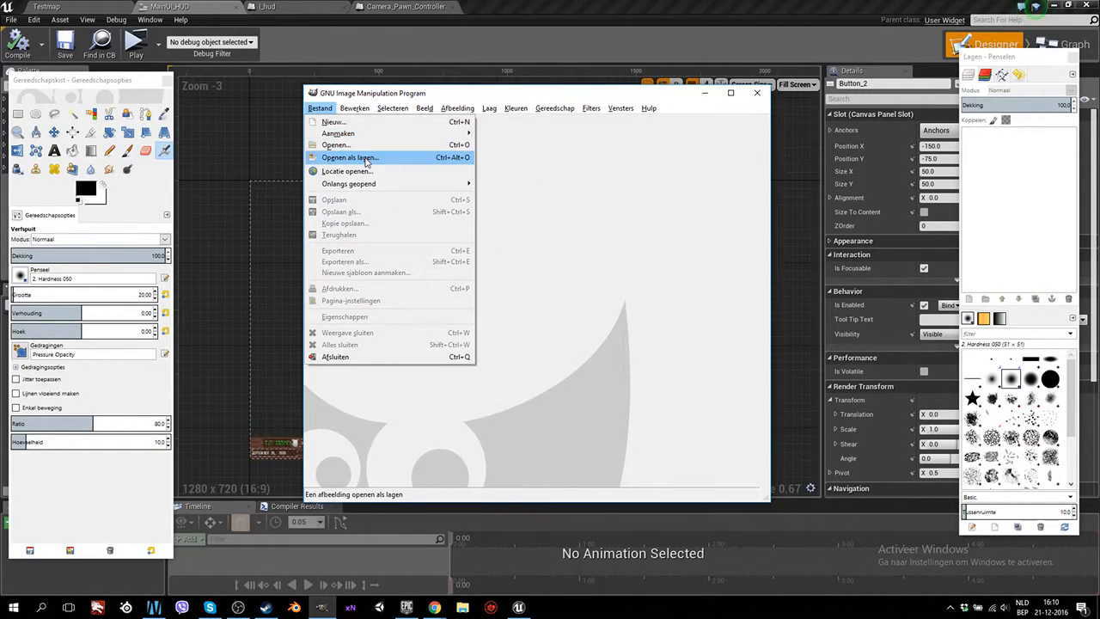
pyautogui.click(335, 122)
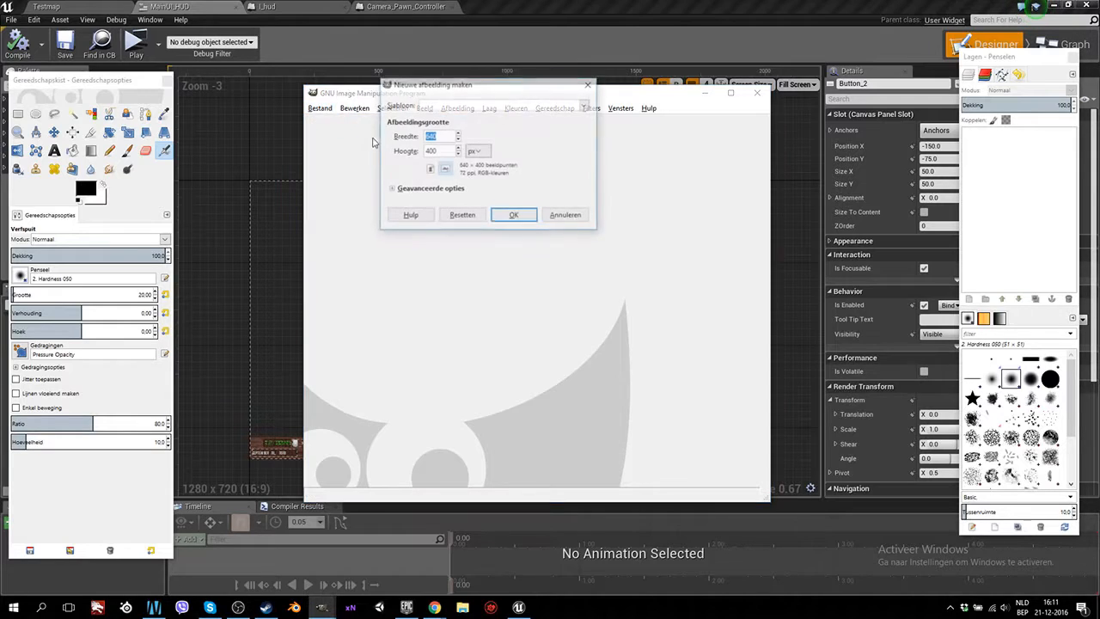
pyautogui.write('50')
pyautogui.click(442, 152)
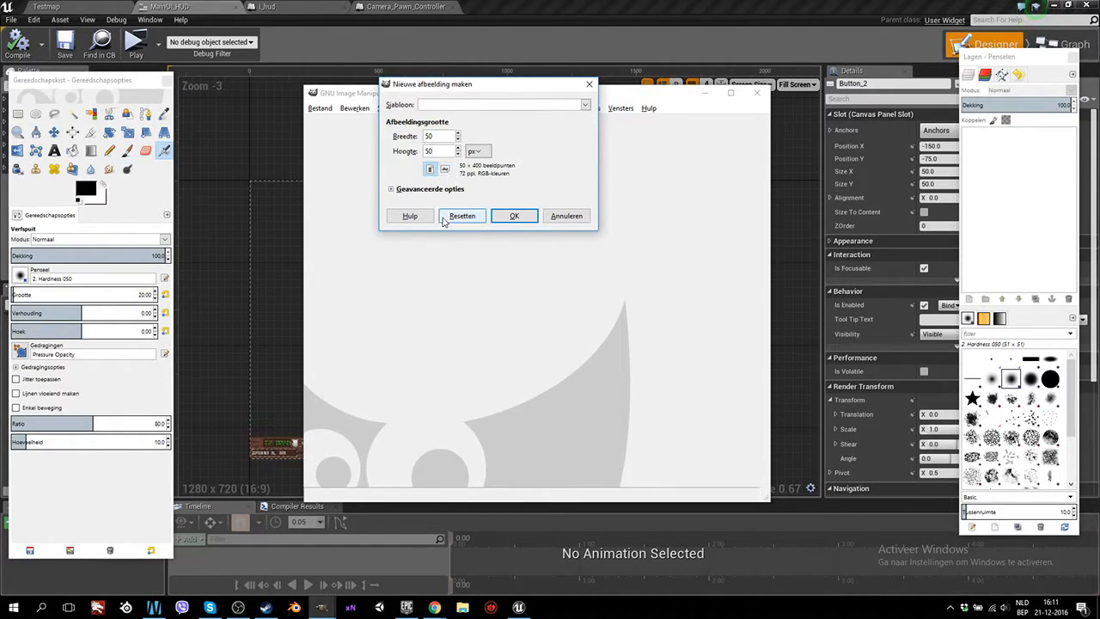
pyautogui.click(512, 215)
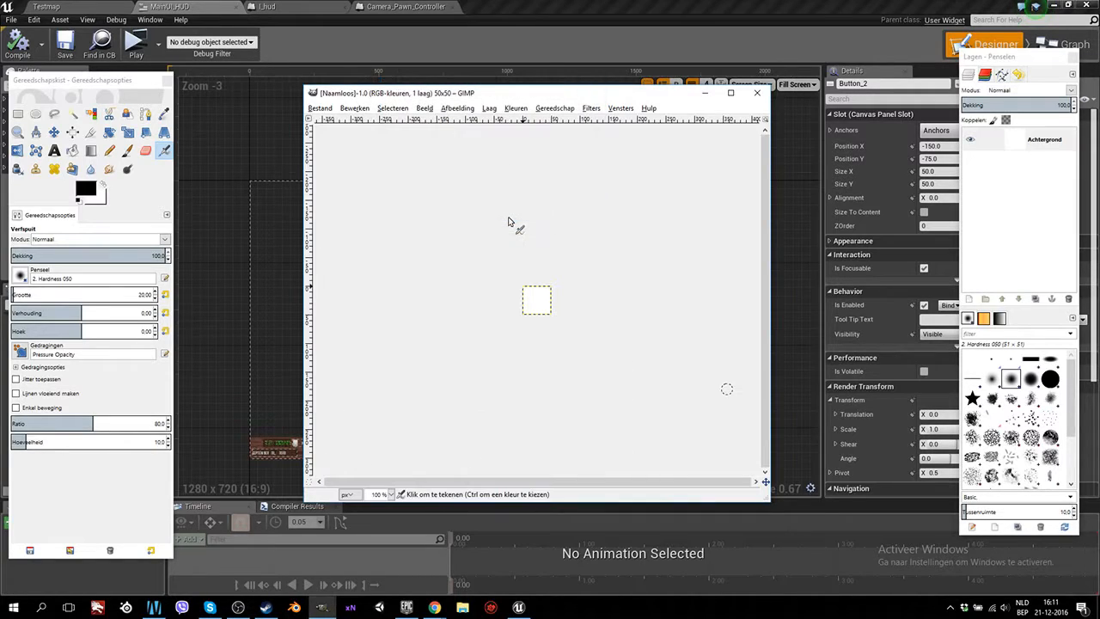
# Pick a mid grey as the foreground colour and cover the whole image with the Pencil tool.
pyautogui.keyDown('ctrl'); pyautogui.scroll(5, 573, 313); pyautogui.keyUp('ctrl')
pyautogui.keyDown('ctrl'); pyautogui.scroll(1, 575, 308); pyautogui.keyUp('ctrl')
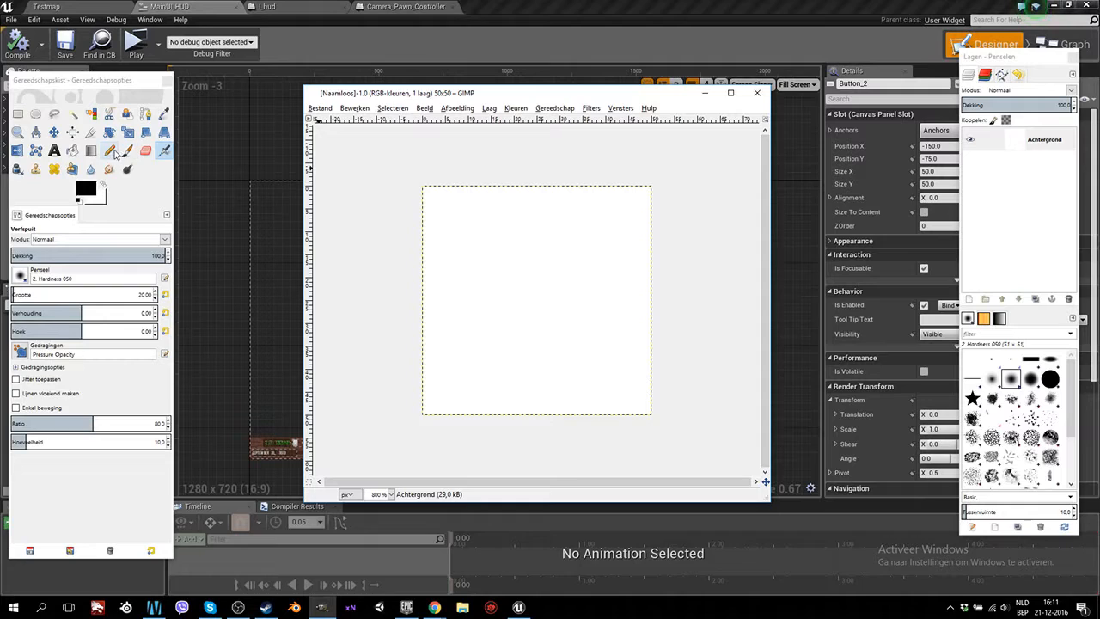
pyautogui.click(109, 151)
pyautogui.click(92, 190)
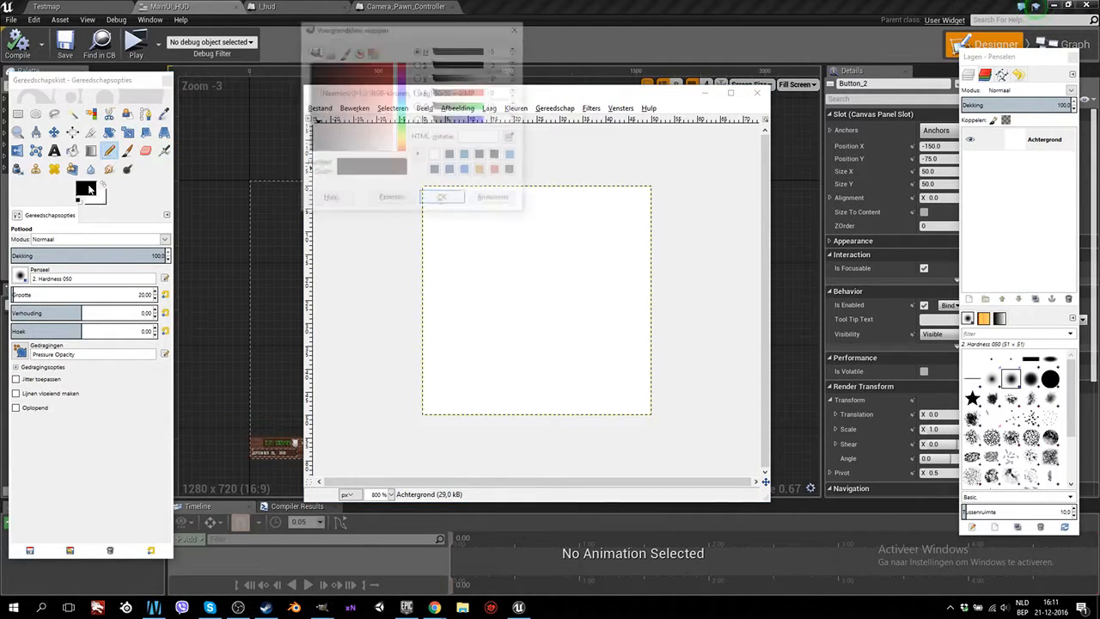
pyautogui.moveTo(325, 130); pyautogui.dragTo(365, 152)
pyautogui.click(429, 202)
pyautogui.moveTo(464, 198)
pyautogui.mouseDown()
pyautogui.moveTo(429, 226)
pyautogui.moveTo(432, 380)
pyautogui.moveTo(665, 231)
pyautogui.moveTo(464, 176)
pyautogui.moveTo(546, 358)
pyautogui.moveTo(518, 310)
pyautogui.moveTo(552, 324)
pyautogui.mouseUp()
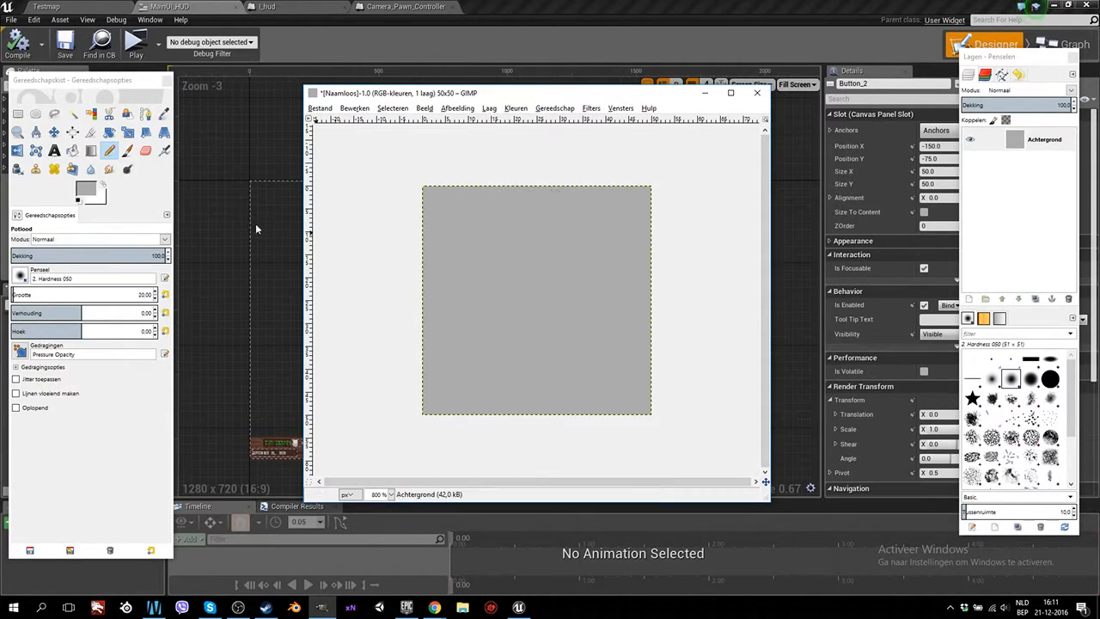
# Set the Pencil size to 3, make white the foreground colour and try it with a single dot that is undone.
pyautogui.click(155, 298)
pyautogui.click(156, 298)
pyautogui.click(156, 298)
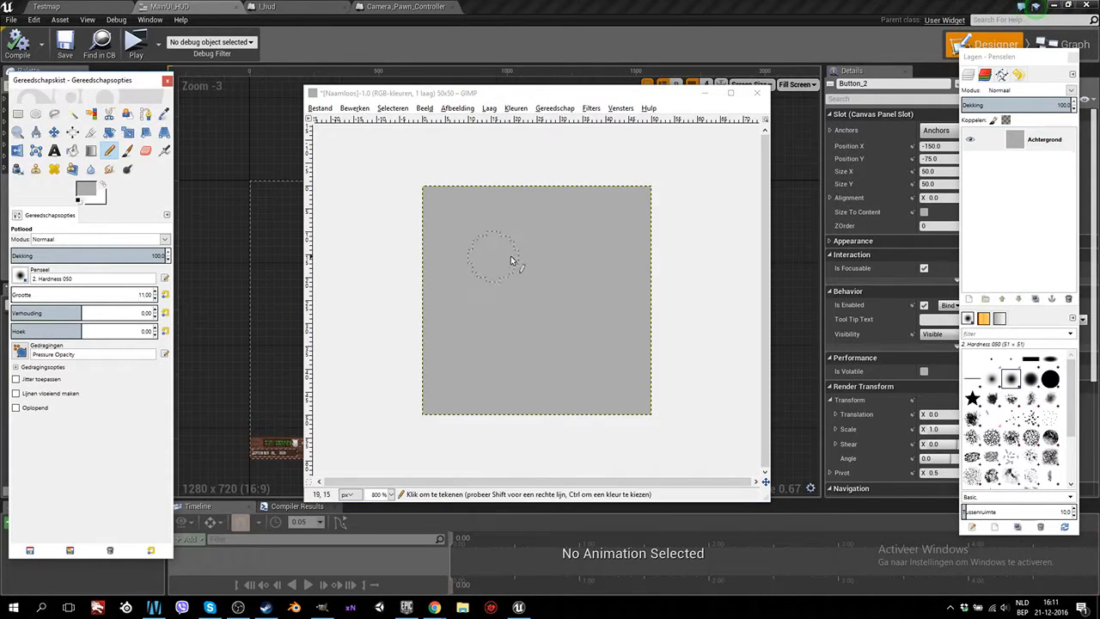
pyautogui.click(156, 298)
pyautogui.click(156, 298)
pyautogui.click(155, 298)
pyautogui.click(537, 231)
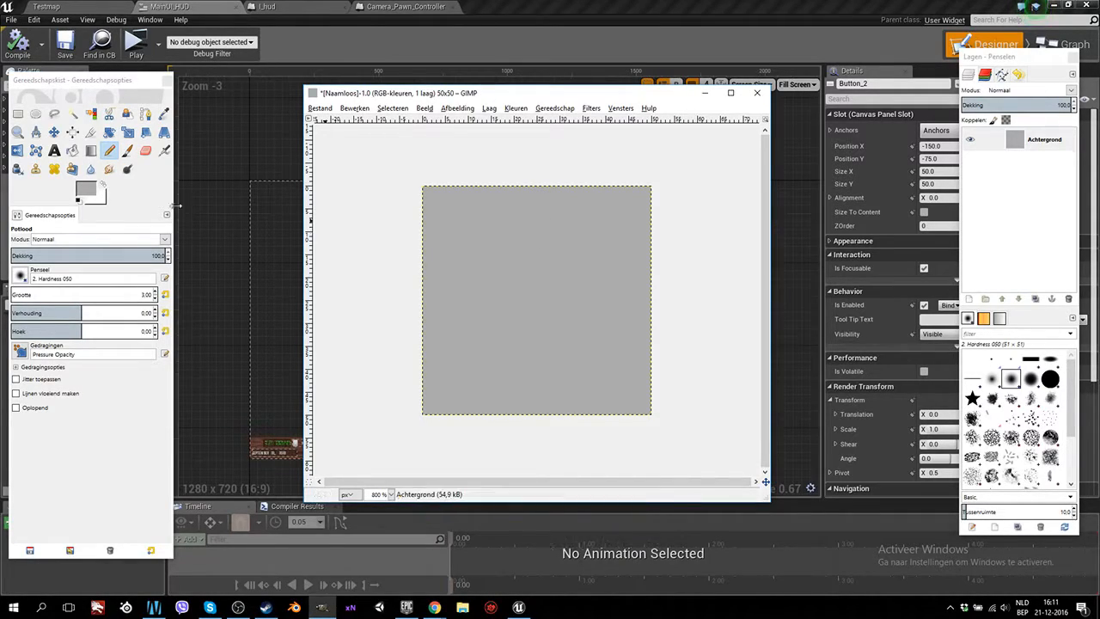
pyautogui.click(102, 189)
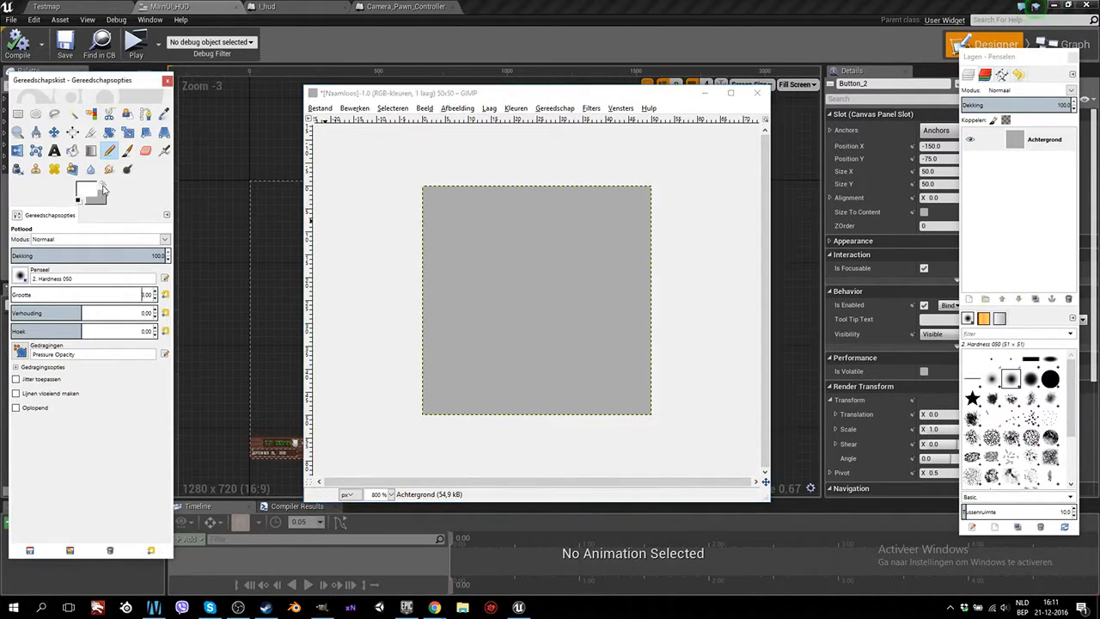
pyautogui.click(537, 247)
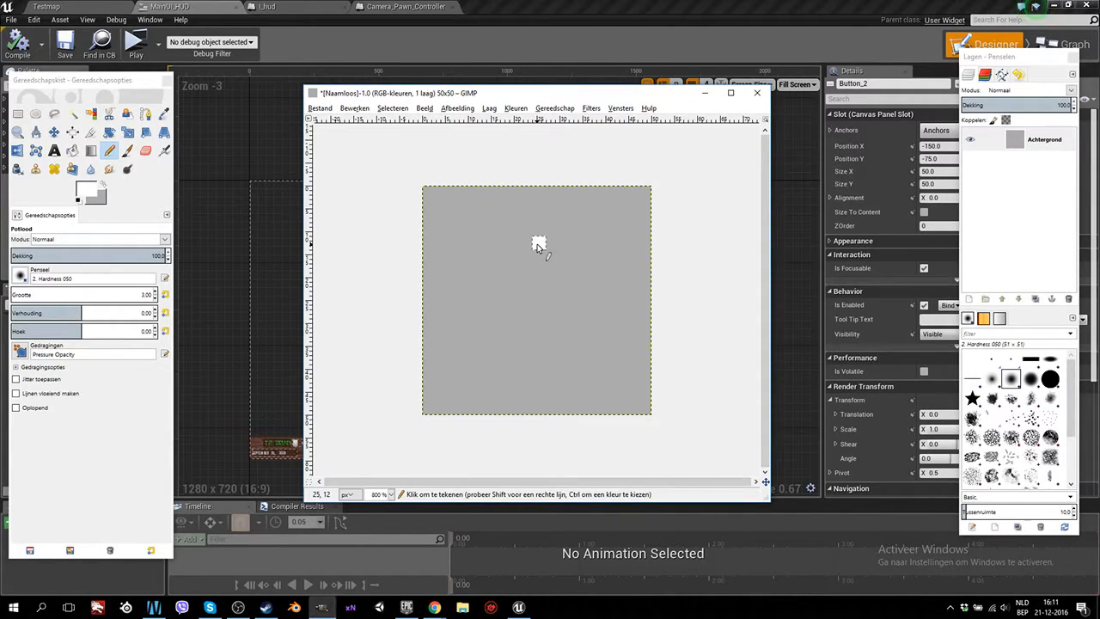
pyautogui.hotkey('ctrl', 'z')
# Draw a small white house outline about 16 px wide and 18 px high in the middle of the grey image, using straight Pencil lines.
pyautogui.click(537, 258)
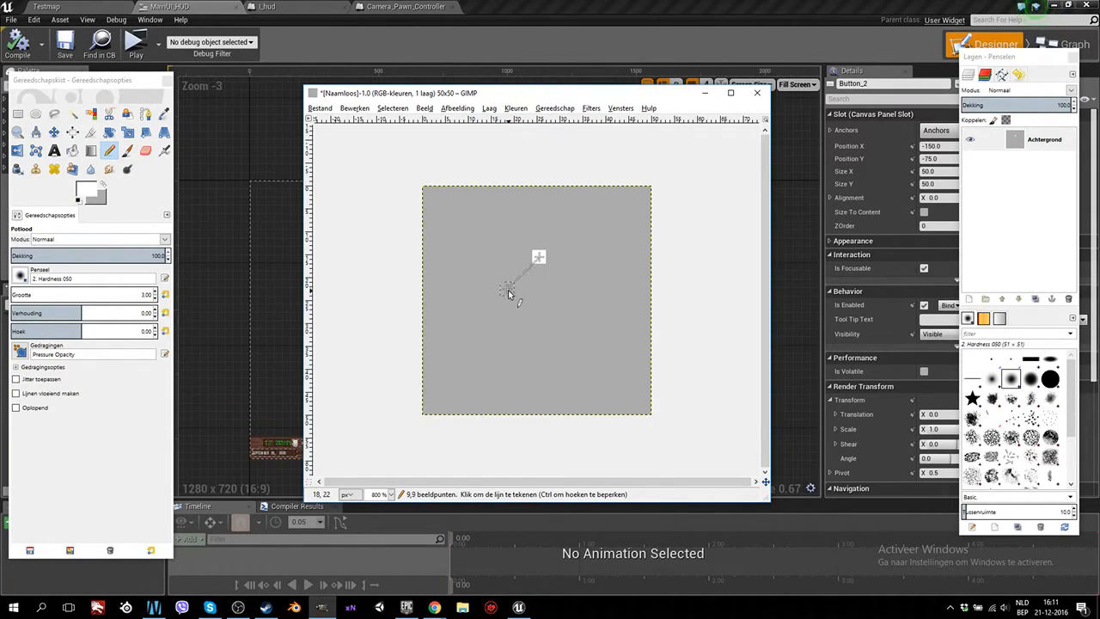
pyautogui.keyDown('shift'); pyautogui.click(508, 290); pyautogui.keyUp('shift')
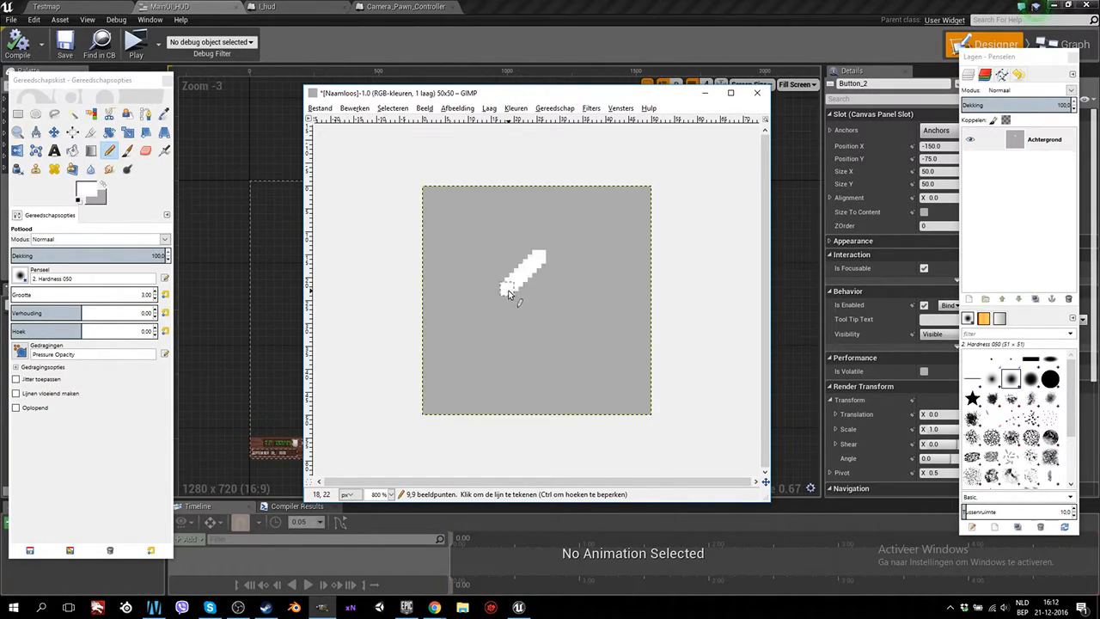
pyautogui.keyDown('shift'); pyautogui.click(568, 289); pyautogui.keyUp('shift')
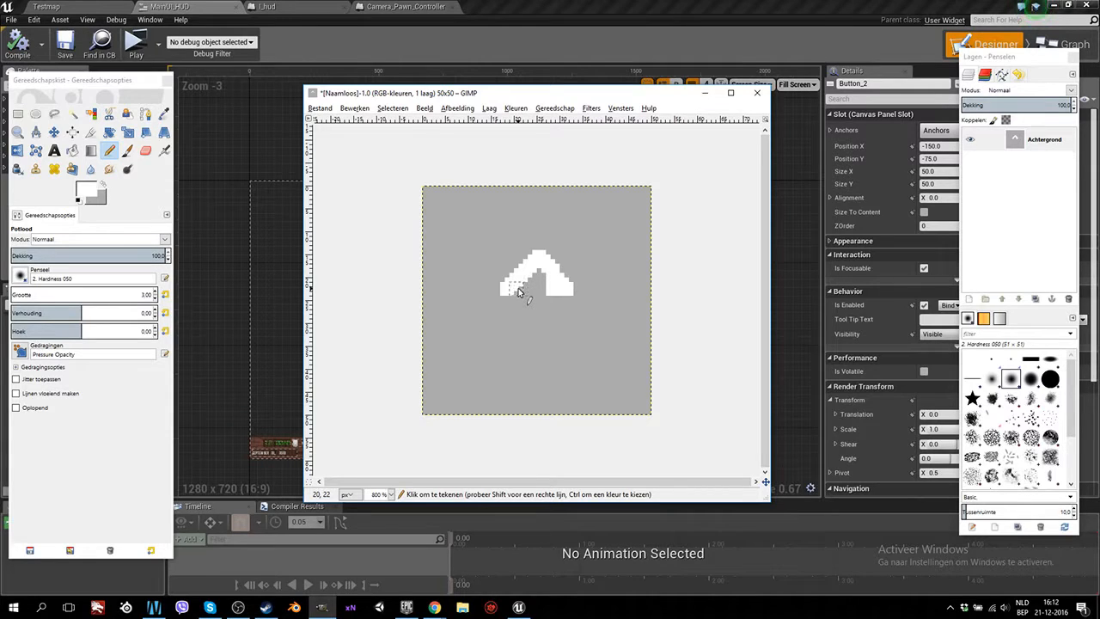
pyautogui.keyDown('shift'); pyautogui.click(516, 326); pyautogui.keyUp('shift')
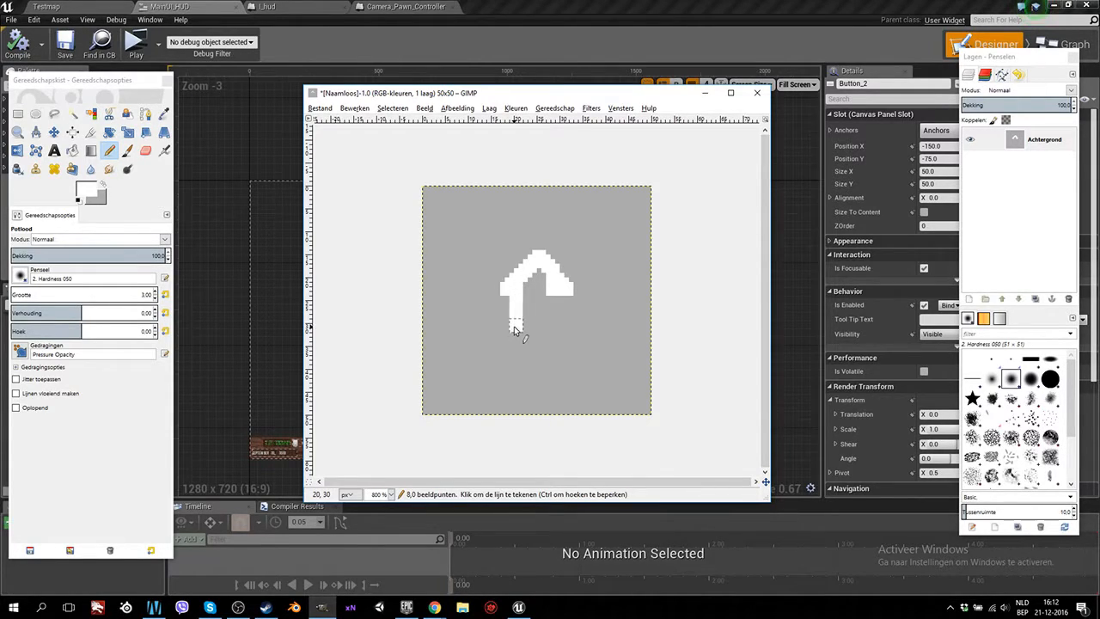
pyautogui.keyDown('shift'); pyautogui.click(555, 326); pyautogui.keyUp('shift')
pyautogui.keyDown('shift'); pyautogui.click(557, 292); pyautogui.keyUp('shift')
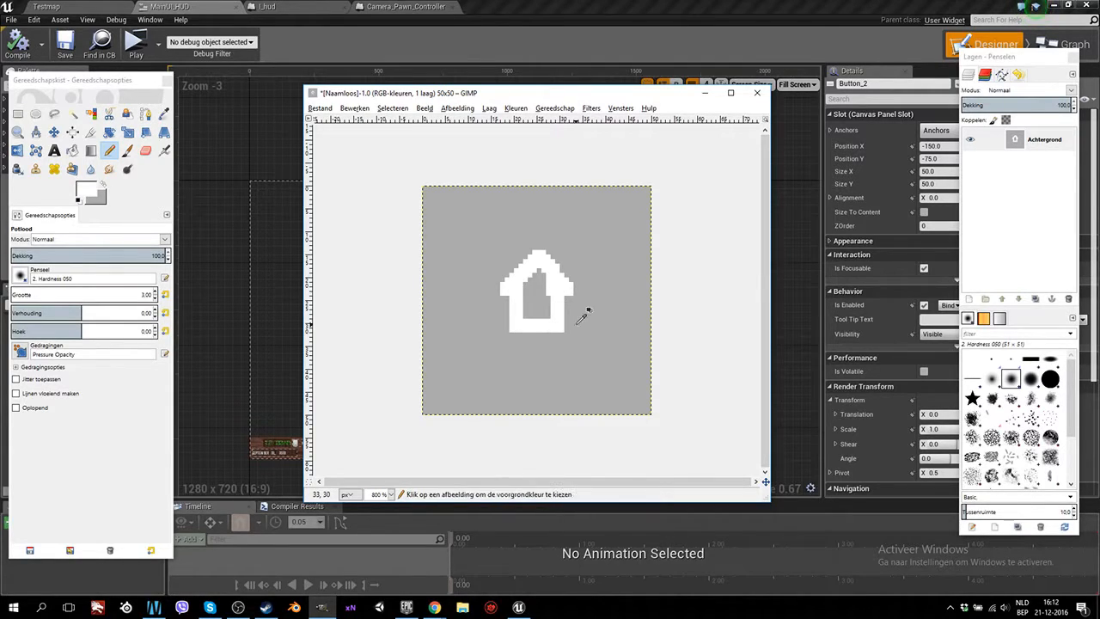
pyautogui.keyDown('ctrl'); pyautogui.scroll(-7, 584, 313); pyautogui.keyUp('ctrl')
pyautogui.keyDown('ctrl'); pyautogui.scroll(7, 584, 314); pyautogui.keyUp('ctrl')
# Draw the left roof slope, left wall and floor of a larger white house around the small one.
pyautogui.click(537, 226)
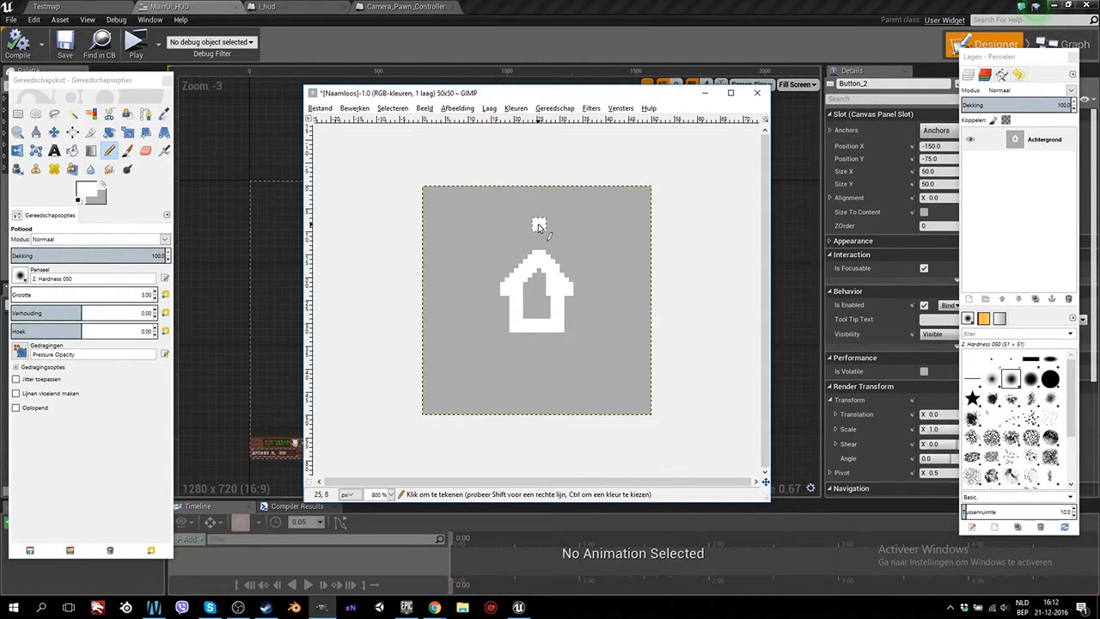
pyautogui.keyDown('shift'); pyautogui.click(479, 282); pyautogui.keyUp('shift')
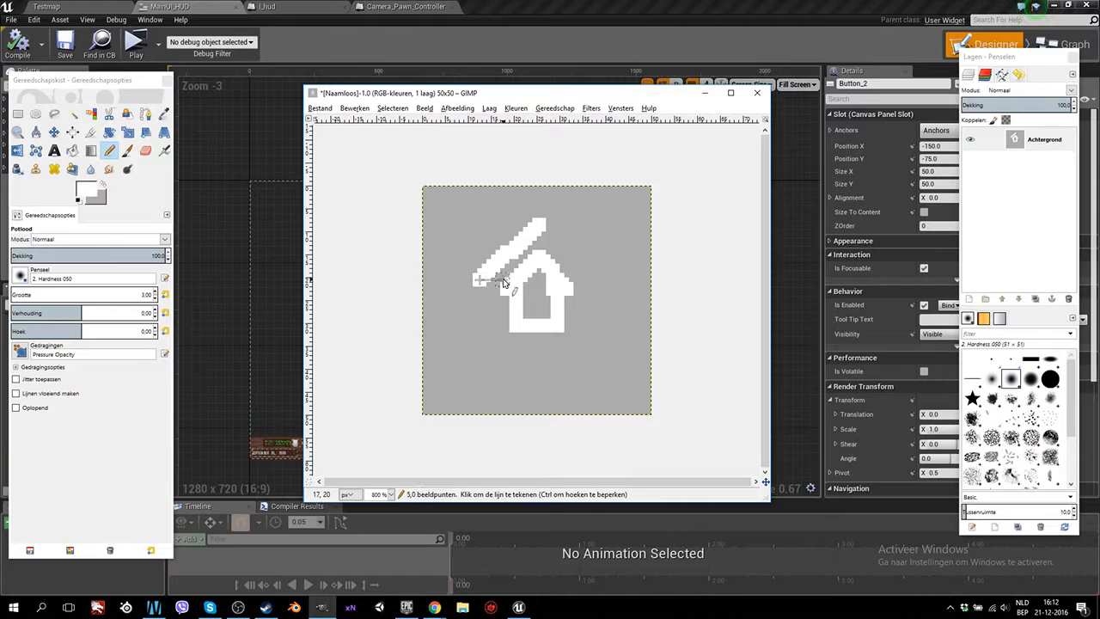
pyautogui.keyDown('shift'); pyautogui.click(492, 281); pyautogui.keyUp('shift')
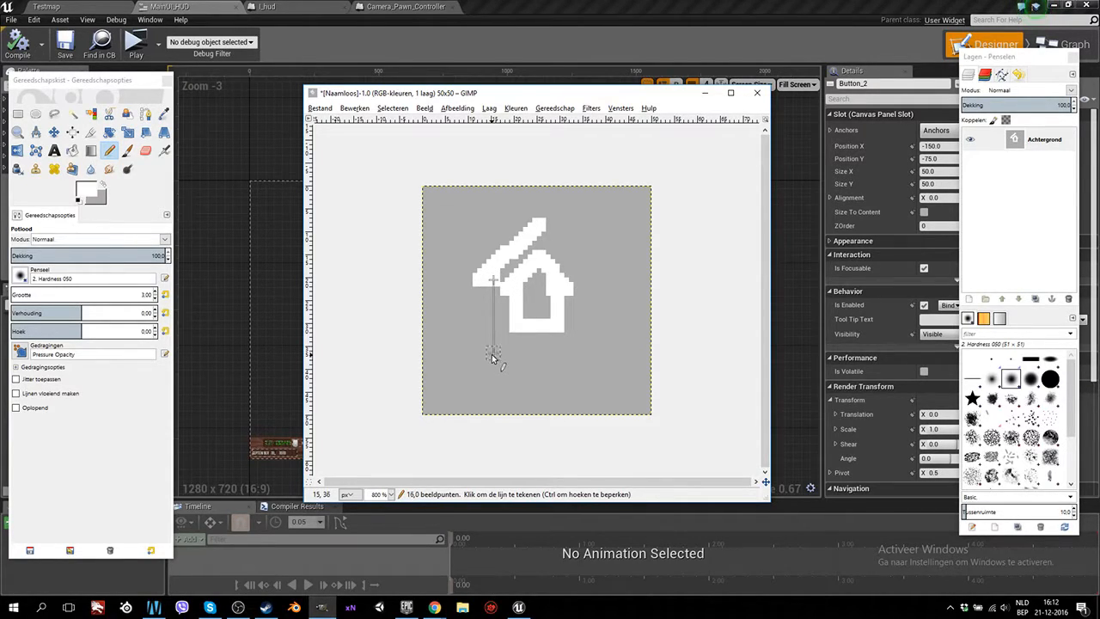
pyautogui.keyDown('shift'); pyautogui.click(493, 357); pyautogui.keyUp('shift')
pyautogui.keyDown('shift'); pyautogui.click(577, 356); pyautogui.keyUp('shift')
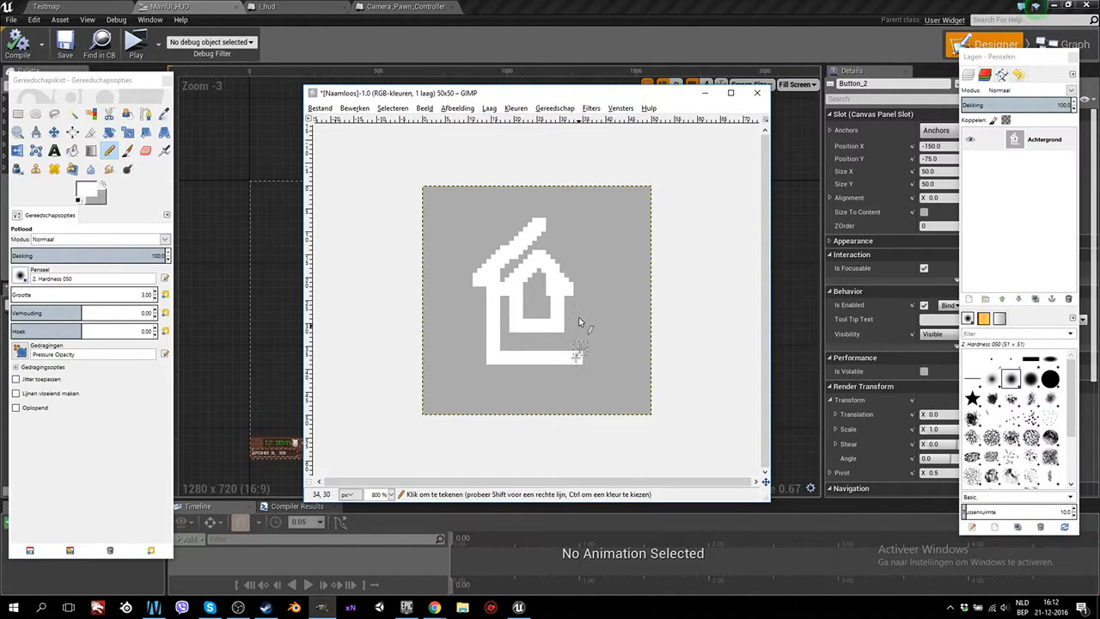
# Complete the larger house outline with the right roof slope, eave and right wall, making it about 28 px wide.
pyautogui.click(539, 224)
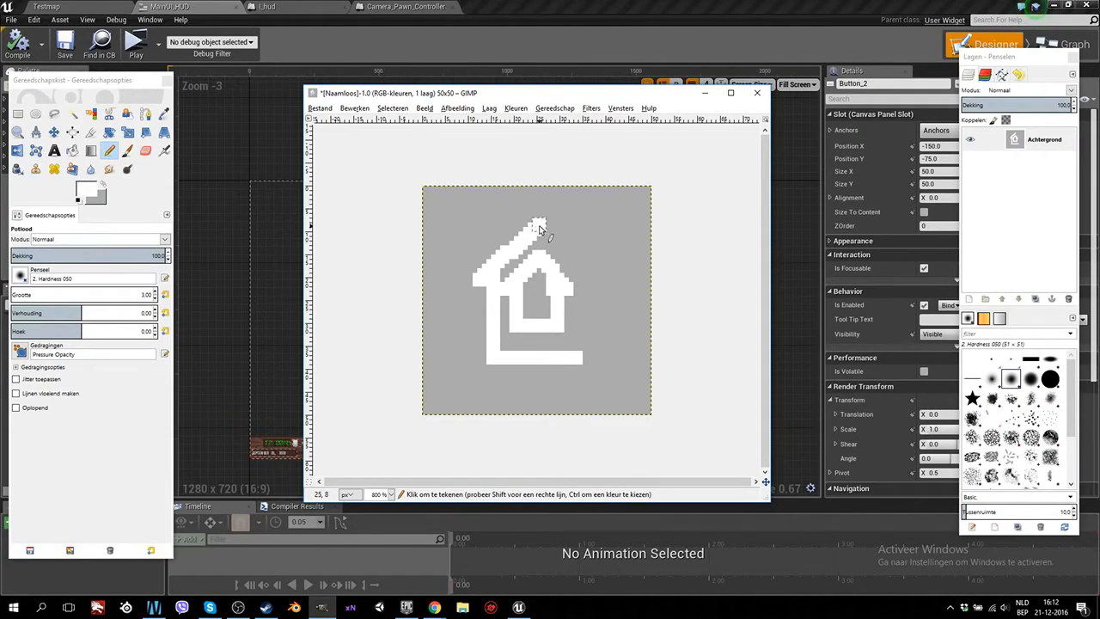
pyautogui.keyDown('shift'); pyautogui.click(583, 271); pyautogui.keyUp('shift')
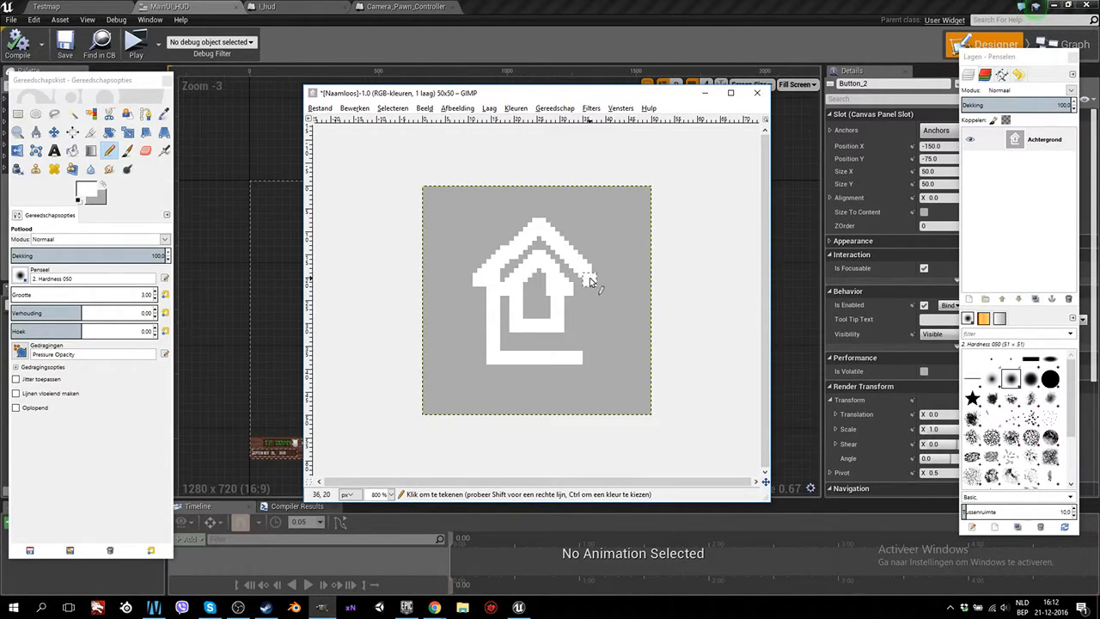
pyautogui.click(590, 276)
pyautogui.keyDown('shift'); pyautogui.click(595, 279); pyautogui.keyUp('shift')
pyautogui.click(574, 280)
pyautogui.keyDown('shift'); pyautogui.click(577, 357); pyautogui.keyUp('shift')
pyautogui.keyDown('ctrl'); pyautogui.scroll(-10, 604, 295); pyautogui.keyUp('ctrl')
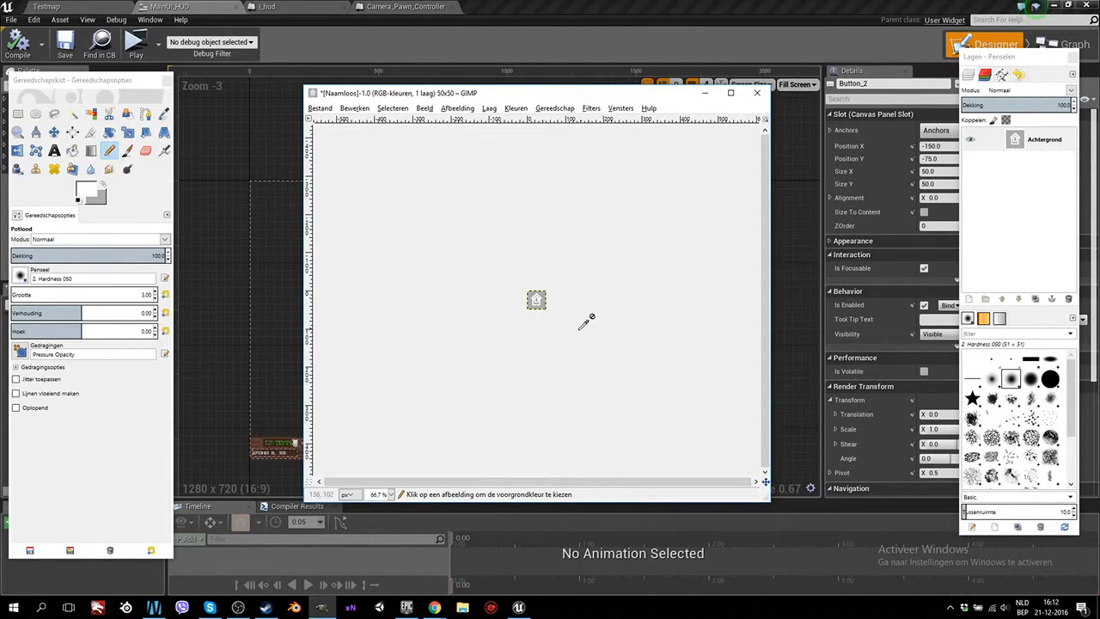
pyautogui.keyDown('ctrl'); pyautogui.scroll(10, 579, 323); pyautogui.keyUp('ctrl')
# Pick the background grey from the image and paint over the small inner house with the Pencil.
pyautogui.keyDown('ctrl'); pyautogui.click(471, 323); pyautogui.keyUp('ctrl')
pyautogui.moveTo(518, 290)
pyautogui.mouseDown()
pyautogui.moveTo(507, 287)
pyautogui.moveTo(527, 331)
pyautogui.moveTo(558, 322)
pyautogui.moveTo(560, 284)
pyautogui.moveTo(540, 258)
pyautogui.moveTo(531, 277)
pyautogui.moveTo(520, 273)
pyautogui.moveTo(525, 295)
pyautogui.mouseUp()
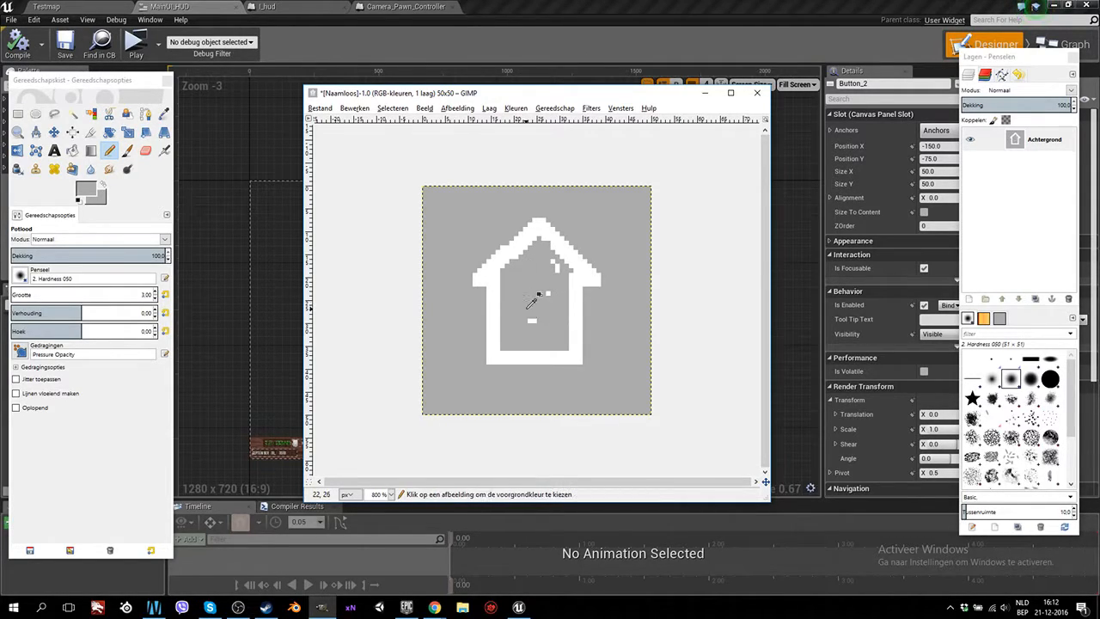
pyautogui.hotkey('ctrl', 'z')
pyautogui.click(555, 291)
pyautogui.moveTo(559, 291)
pyautogui.mouseDown()
pyautogui.moveTo(542, 262)
pyautogui.moveTo(507, 294)
pyautogui.moveTo(533, 273)
pyautogui.moveTo(518, 329)
pyautogui.moveTo(513, 311)
pyautogui.moveTo(554, 328)
pyautogui.moveTo(556, 300)
pyautogui.mouseUp()
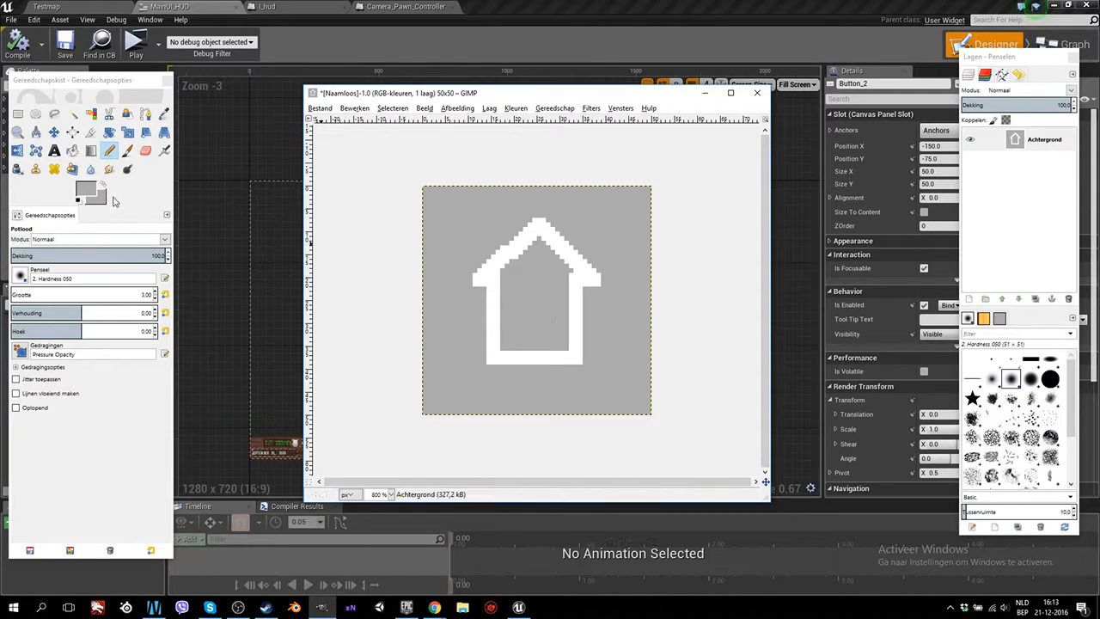
# Switch the foreground colour back to white and fill the whole interior of the house with the Pencil.
pyautogui.press('x')
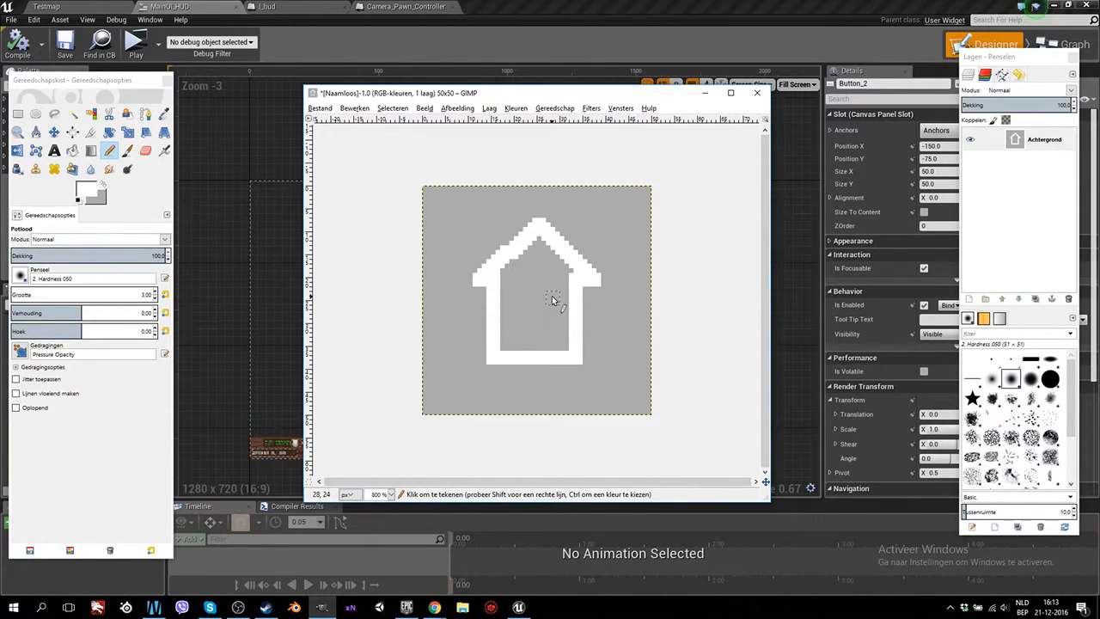
pyautogui.click(577, 292)
pyautogui.moveTo(582, 296)
pyautogui.mouseDown()
pyautogui.moveTo(582, 356)
pyautogui.moveTo(527, 353)
pyautogui.moveTo(498, 335)
pyautogui.moveTo(568, 325)
pyautogui.moveTo(507, 316)
pyautogui.moveTo(541, 322)
pyautogui.moveTo(559, 307)
pyautogui.moveTo(565, 278)
pyautogui.moveTo(552, 249)
pyautogui.moveTo(531, 244)
pyautogui.moveTo(500, 273)
pyautogui.moveTo(504, 304)
pyautogui.moveTo(551, 304)
pyautogui.moveTo(541, 272)
pyautogui.moveTo(516, 280)
pyautogui.moveTo(543, 342)
pyautogui.mouseUp()
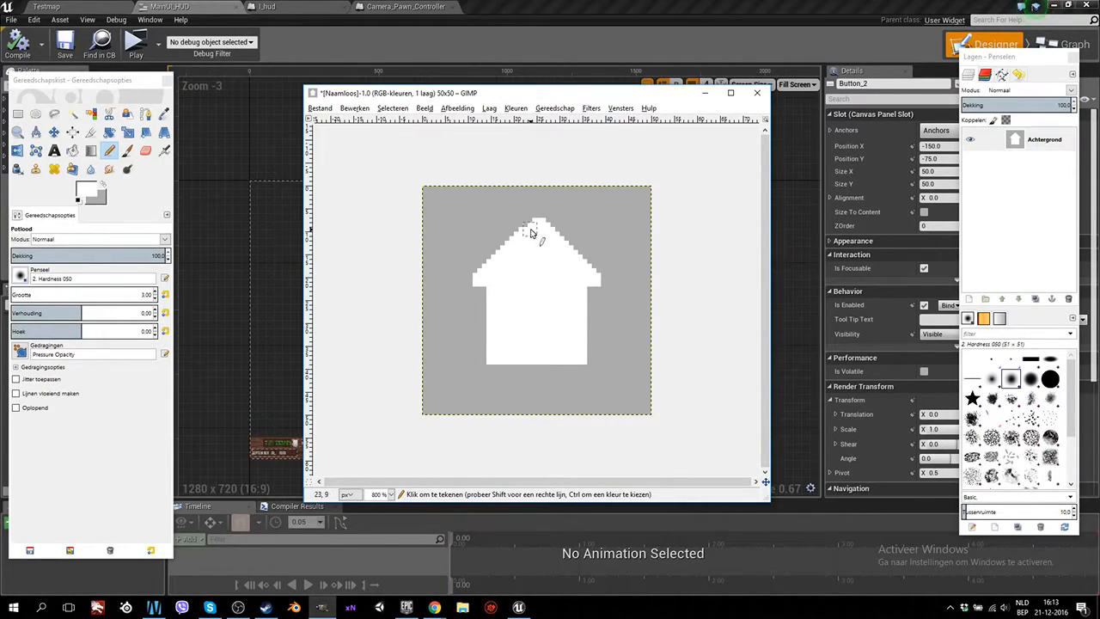
pyautogui.keyDown('ctrl'); pyautogui.scroll(-7, 549, 270); pyautogui.keyUp('ctrl')
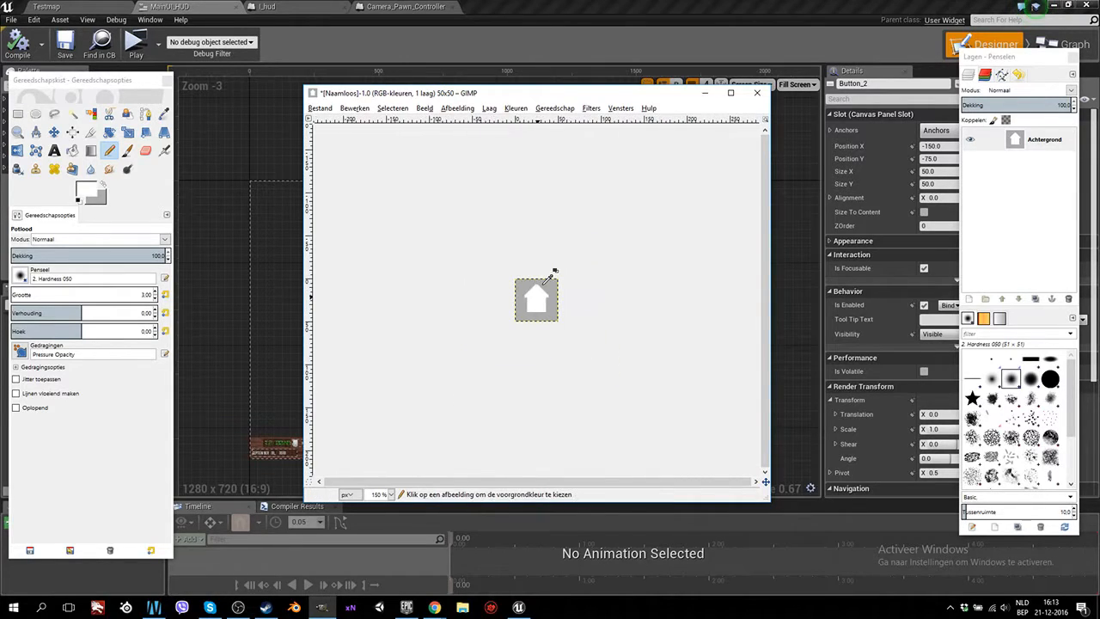
pyautogui.keyDown('ctrl'); pyautogui.scroll(8, 563, 313); pyautogui.keyUp('ctrl')
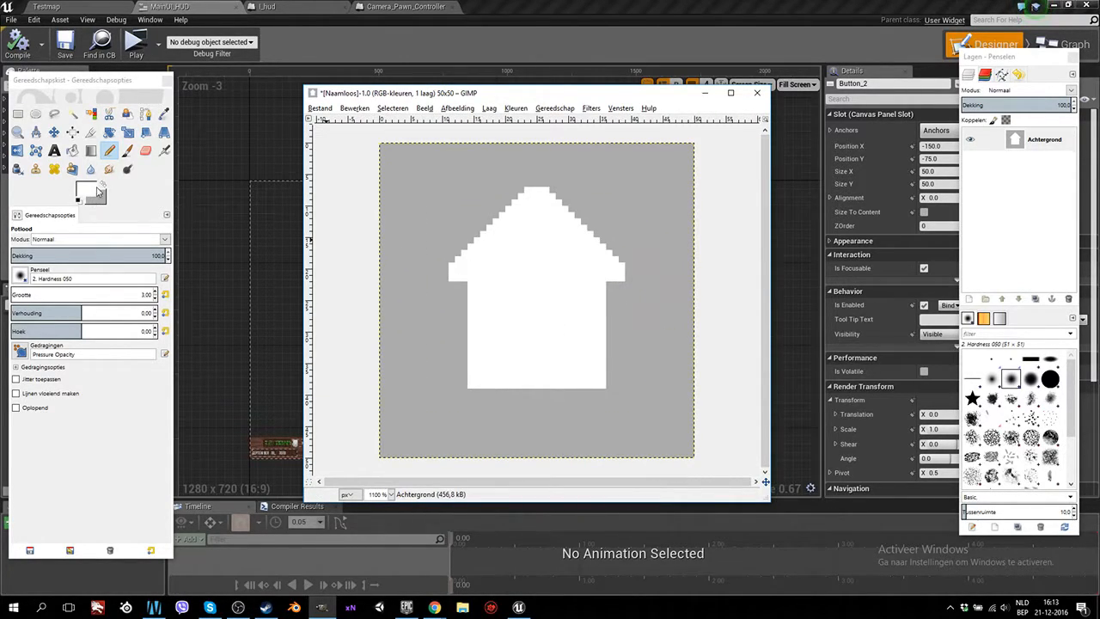
# Set the Pencil size to 1 and add white pixels on top of the roof to sharpen its peak.
pyautogui.click(155, 298)
pyautogui.click(155, 298)
pyautogui.click(534, 183)
pyautogui.click(540, 183)
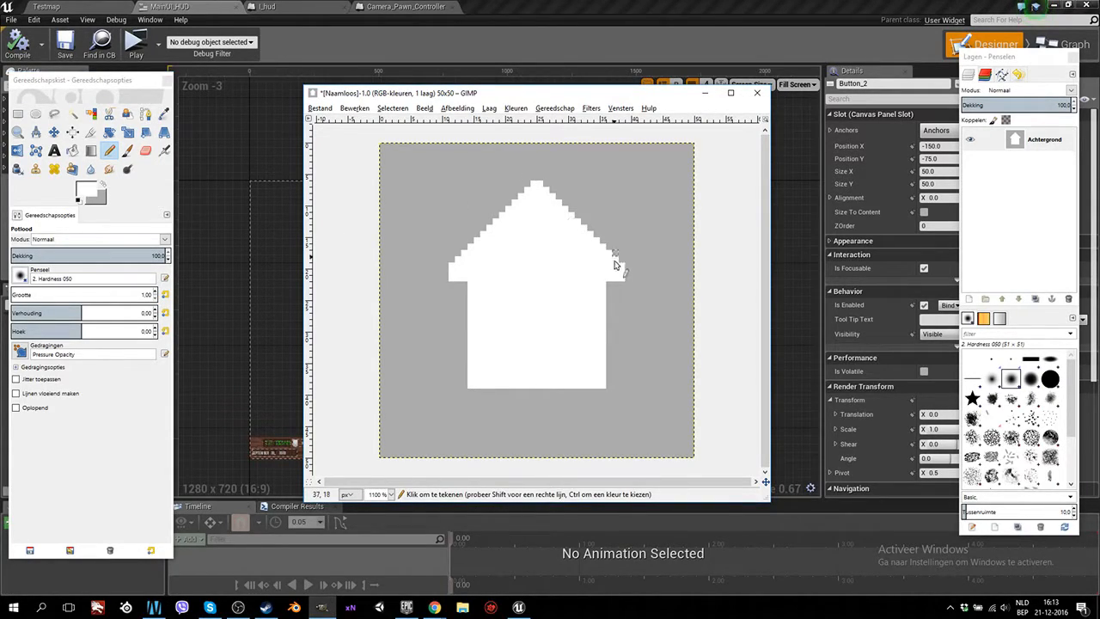
# Draw a white chimney about 3 px wide on the right slope of the roof.
pyautogui.click(577, 208)
pyautogui.click(577, 202)
pyautogui.press('ctrl')
pyautogui.moveTo(589, 230)
pyautogui.mouseDown()
pyautogui.moveTo(584, 211)
pyautogui.moveTo(584, 238)
pyautogui.mouseUp()
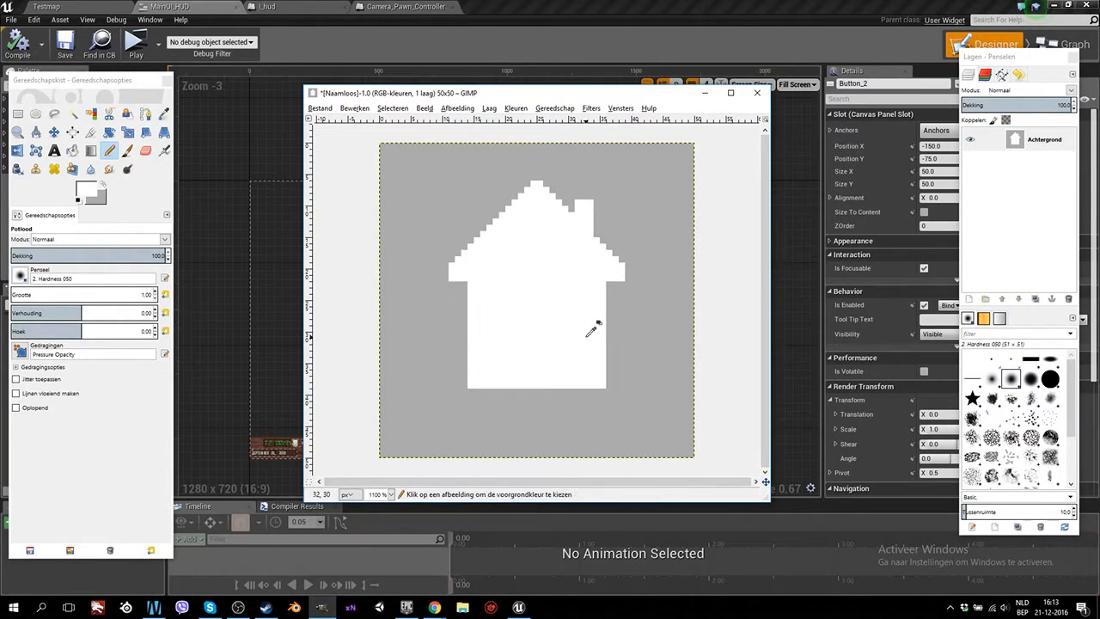
pyautogui.keyDown('ctrl'); pyautogui.scroll(-8, 588, 337); pyautogui.keyUp('ctrl')
pyautogui.keyDown('ctrl'); pyautogui.scroll(2, 593, 329); pyautogui.keyUp('ctrl')
pyautogui.keyDown('ctrl'); pyautogui.scroll(7, 591, 331); pyautogui.keyUp('ctrl')
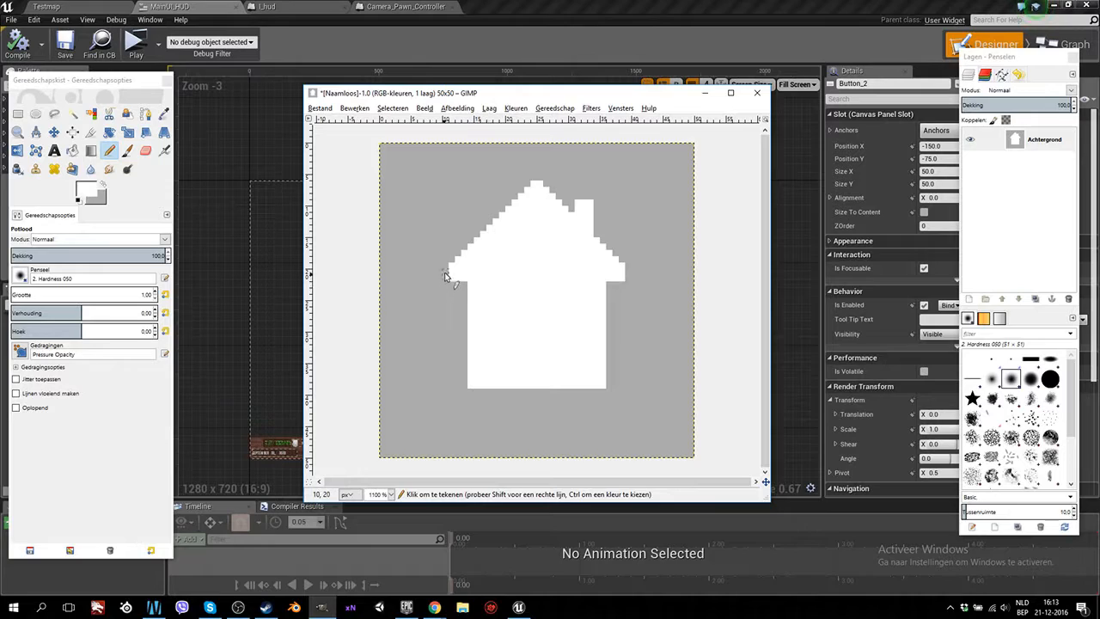
# Extend both roof eaves outward by 2 px in white and widen the right side of the house by 2 px.
pyautogui.moveTo(446, 278); pyautogui.dragTo(438, 277)
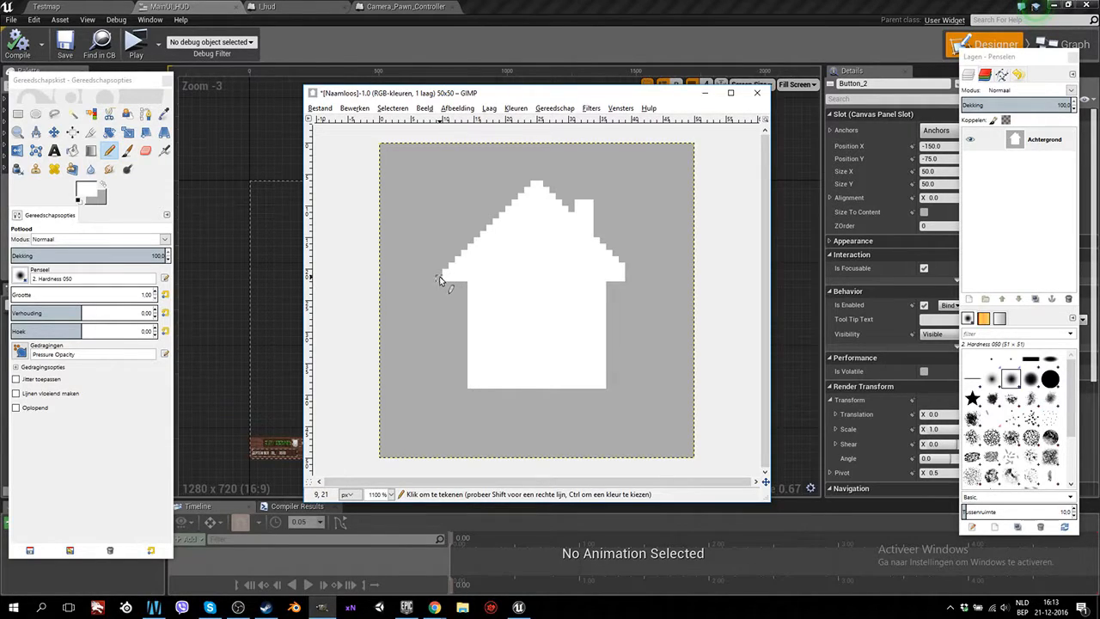
pyautogui.click(613, 284)
pyautogui.keyDown('shift'); pyautogui.click(609, 386); pyautogui.keyUp('shift')
pyautogui.keyDown('shift'); pyautogui.click(608, 386); pyautogui.keyUp('shift')
pyautogui.keyDown('shift'); pyautogui.click(608, 285); pyautogui.keyUp('shift')
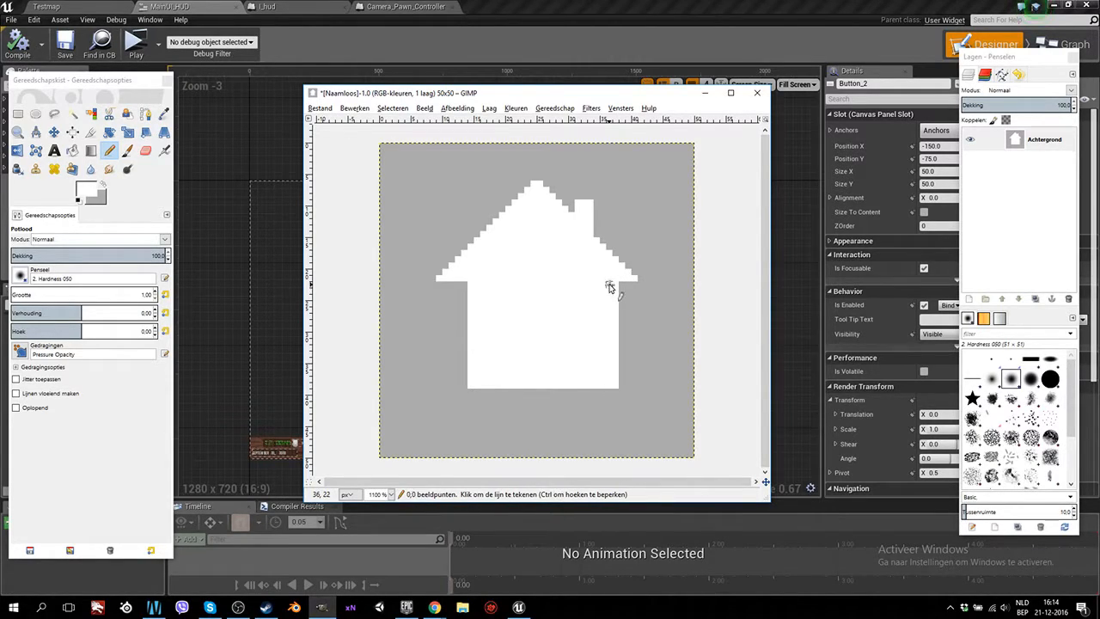
# Widen the left side of the house by 2 px with white vertical lines.
pyautogui.click(467, 386)
pyautogui.keyDown('shift'); pyautogui.click(461, 282); pyautogui.keyUp('shift')
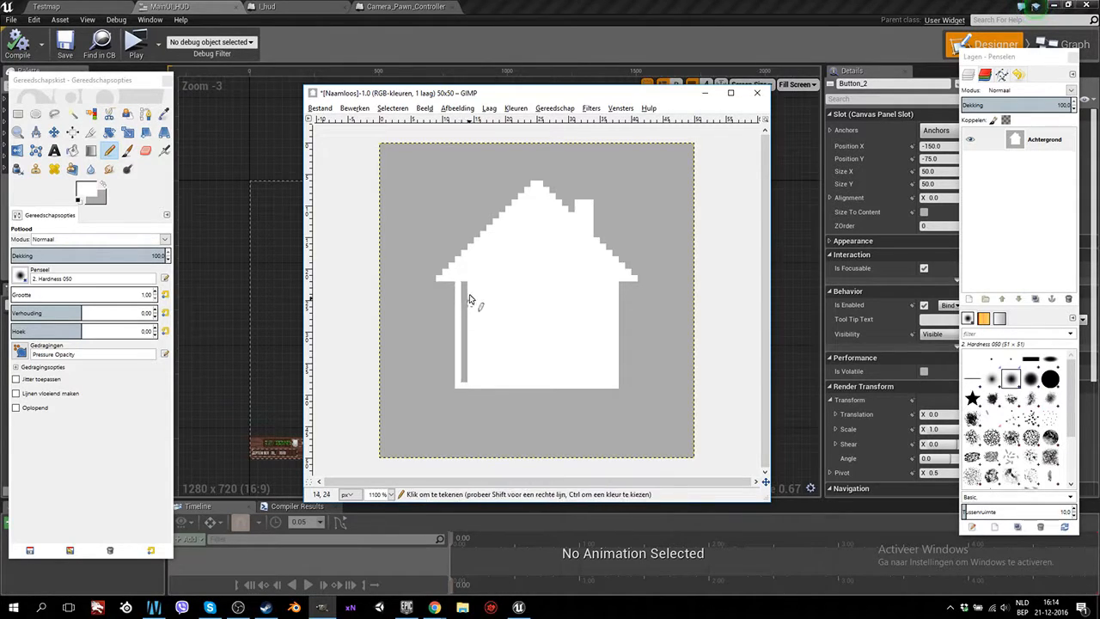
pyautogui.keyDown('shift'); pyautogui.click(461, 383); pyautogui.keyUp('shift')
pyautogui.keyDown('ctrl'); pyautogui.scroll(-8, 558, 318); pyautogui.keyUp('ctrl')
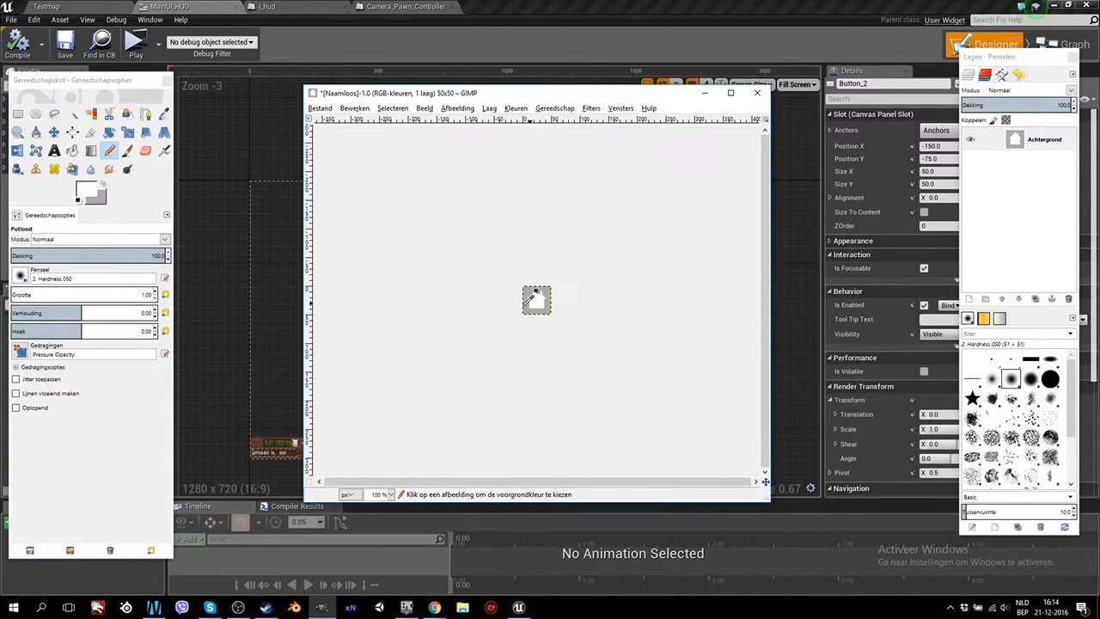
pyautogui.keyDown('ctrl'); pyautogui.scroll(7, 604, 343); pyautogui.keyUp('ctrl')
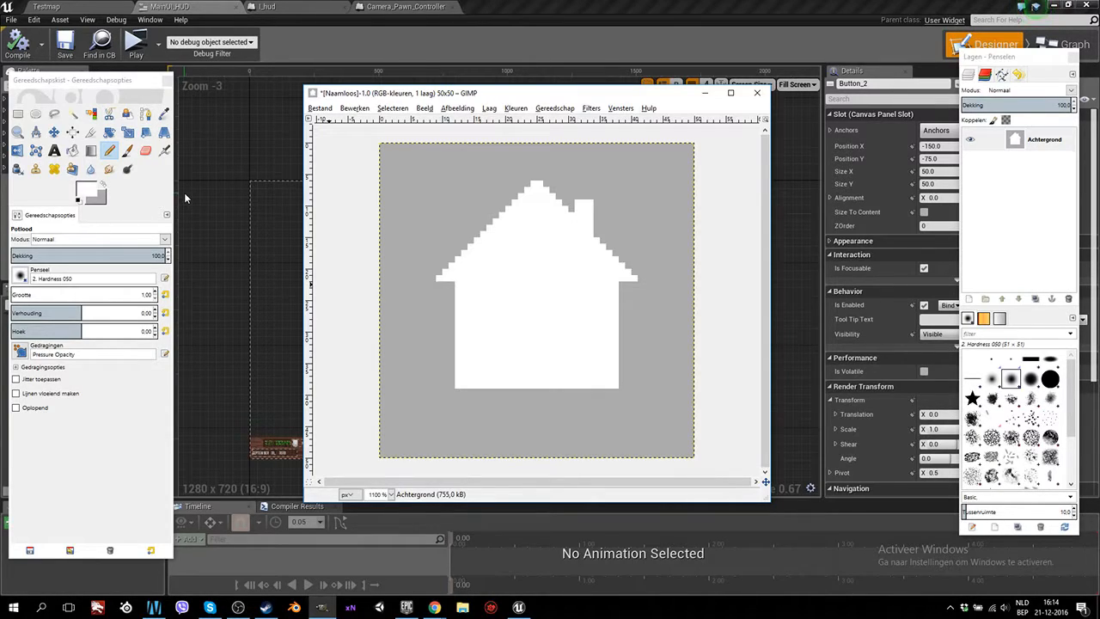
# Swap the colours and change the grey foreground colour to the lighter grey cfcfcf.
pyautogui.click(102, 184)
pyautogui.click(85, 193)
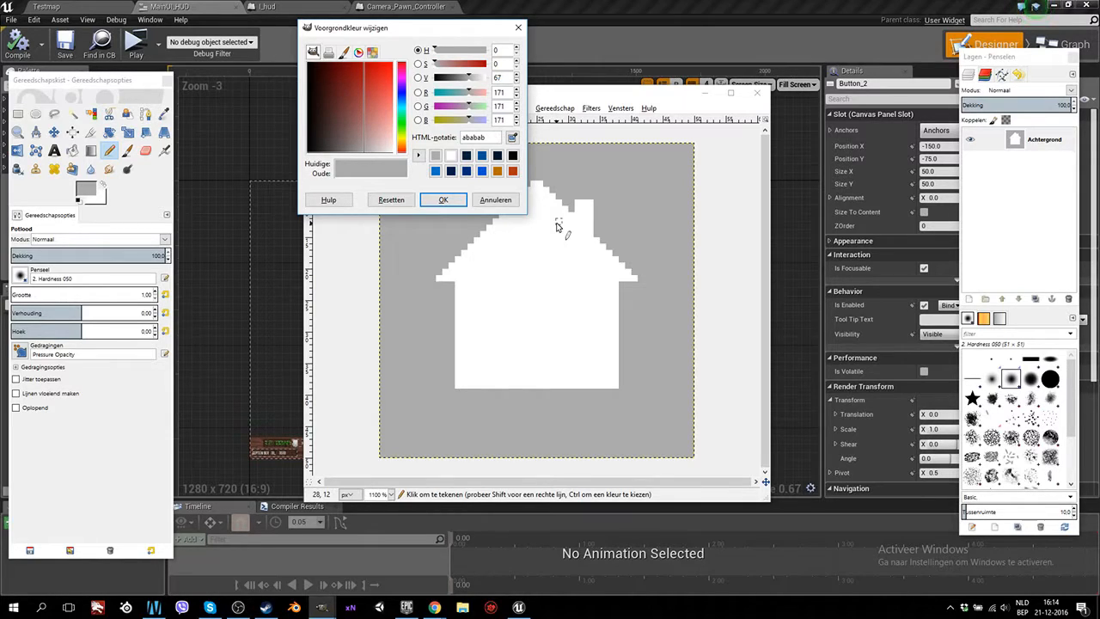
pyautogui.moveTo(374, 155); pyautogui.dragTo(376, 164)
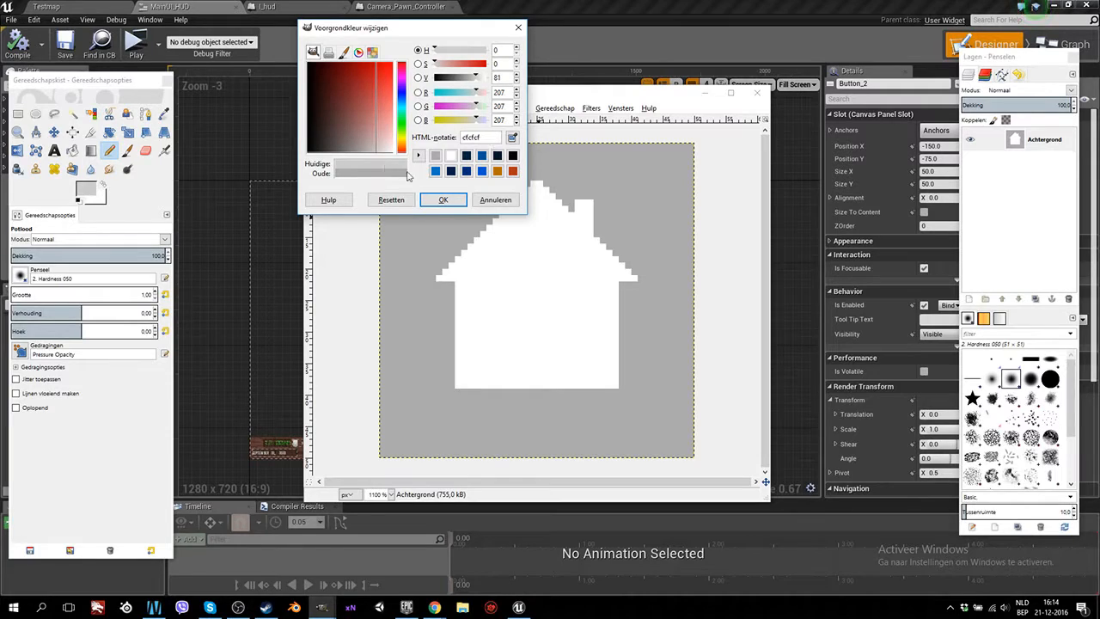
pyautogui.click(442, 200)
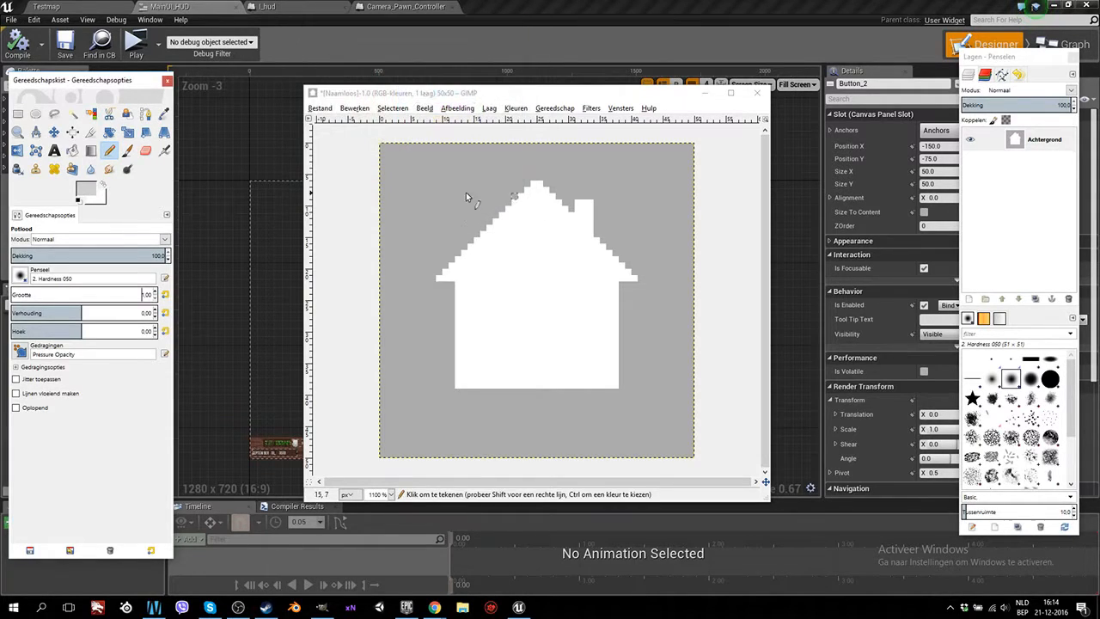
# Outline the left roof slope, walls, base and eave undersides of the house with 1 px lines in the light grey cfcfcf.
pyautogui.click(530, 186)
pyautogui.keyDown('shift'); pyautogui.click(438, 277); pyautogui.keyUp('shift')
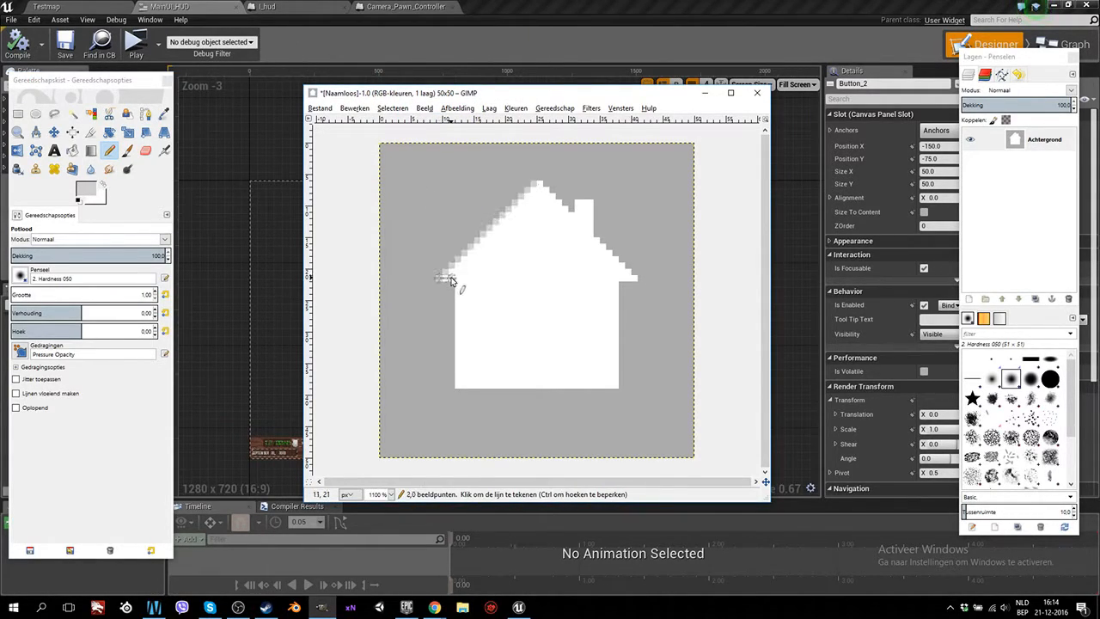
pyautogui.keyDown('shift'); pyautogui.click(458, 277); pyautogui.keyUp('shift')
pyautogui.keyDown('shift'); pyautogui.click(458, 386); pyautogui.keyUp('shift')
pyautogui.keyDown('shift'); pyautogui.click(616, 386); pyautogui.keyUp('shift')
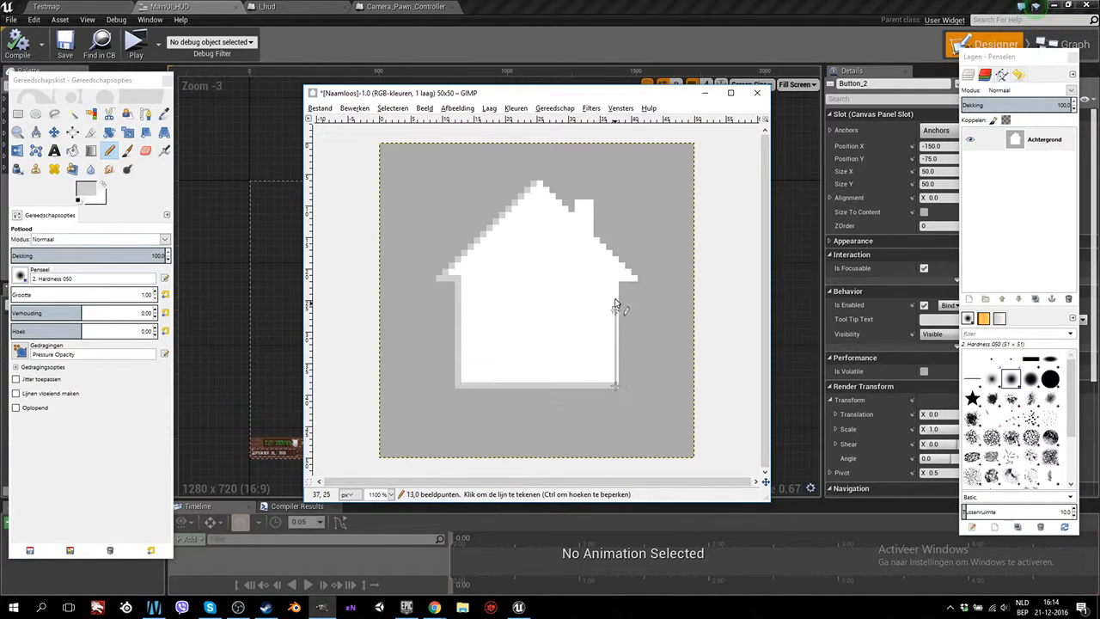
pyautogui.keyDown('shift'); pyautogui.click(615, 278); pyautogui.keyUp('shift')
pyautogui.keyDown('shift'); pyautogui.click(636, 279); pyautogui.keyUp('shift')
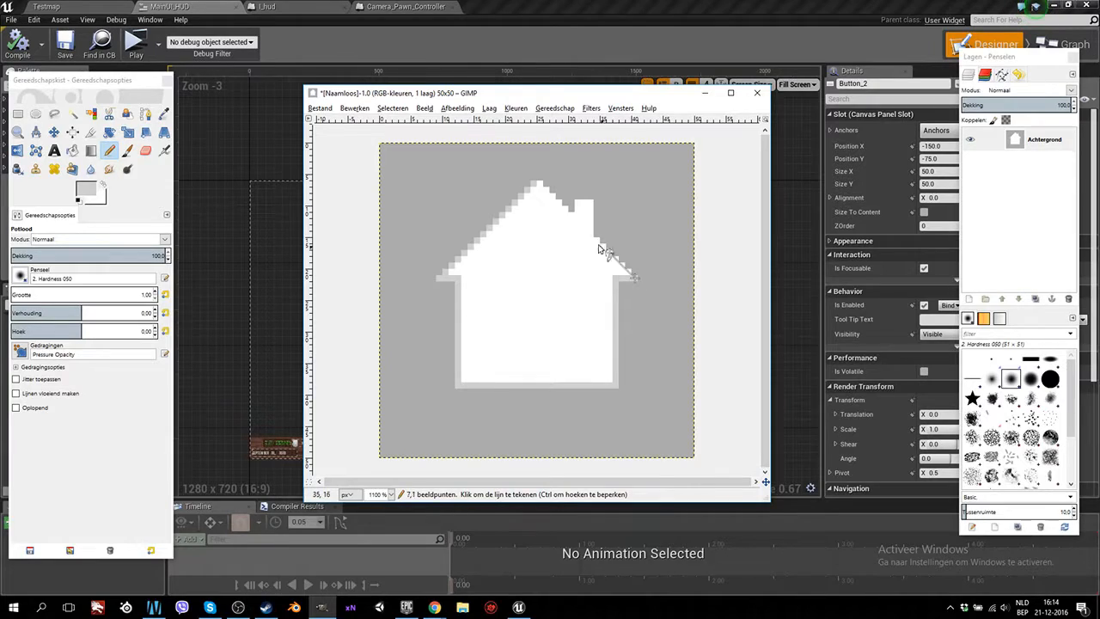
# Continue the 1 px light grey outline up the right roof slope, around the chimney and to the roof peak.
pyautogui.keyDown('shift'); pyautogui.click(591, 232); pyautogui.keyUp('shift')
pyautogui.keyDown('shift'); pyautogui.click(590, 203); pyautogui.keyUp('shift')
pyautogui.keyDown('shift'); pyautogui.click(578, 203); pyautogui.keyUp('shift')
pyautogui.keyDown('shift'); pyautogui.click(576, 215); pyautogui.keyUp('shift')
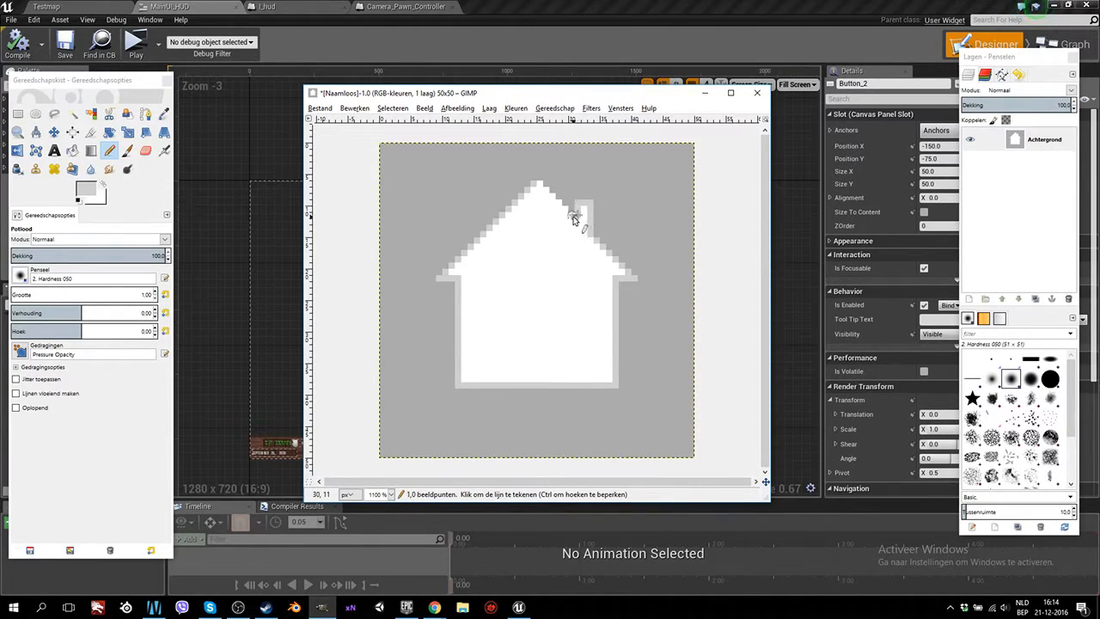
pyautogui.keyDown('shift'); pyautogui.click(539, 185); pyautogui.keyUp('shift')
pyautogui.keyDown('ctrl'); pyautogui.scroll(-7, 618, 266); pyautogui.keyUp('ctrl')
pyautogui.keyDown('ctrl'); pyautogui.scroll(1, 589, 332); pyautogui.keyUp('ctrl')
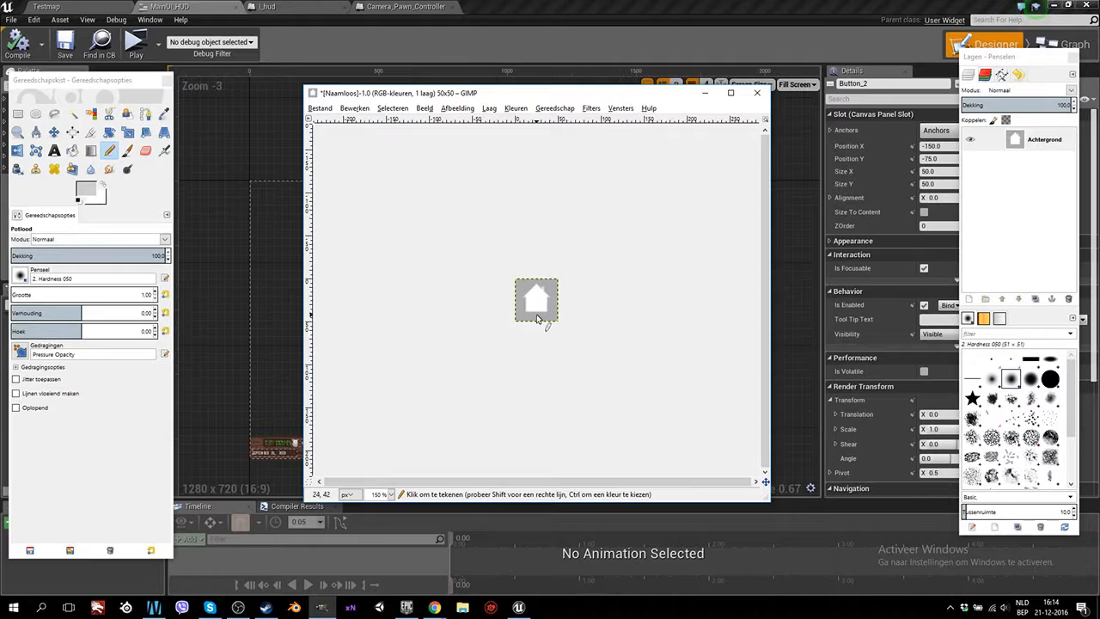
pyautogui.keyDown('ctrl'); pyautogui.scroll(6, 541, 329); pyautogui.keyUp('ctrl')
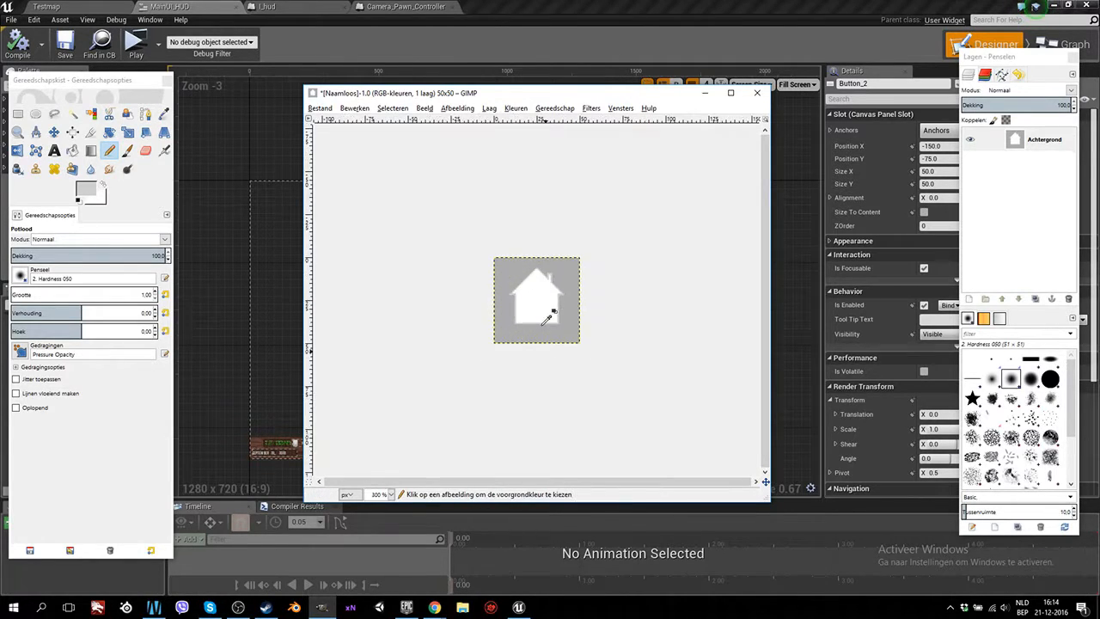
# Sample the background grey ababab and make it slightly lighter as the foreground colour.
pyautogui.click(90, 192)
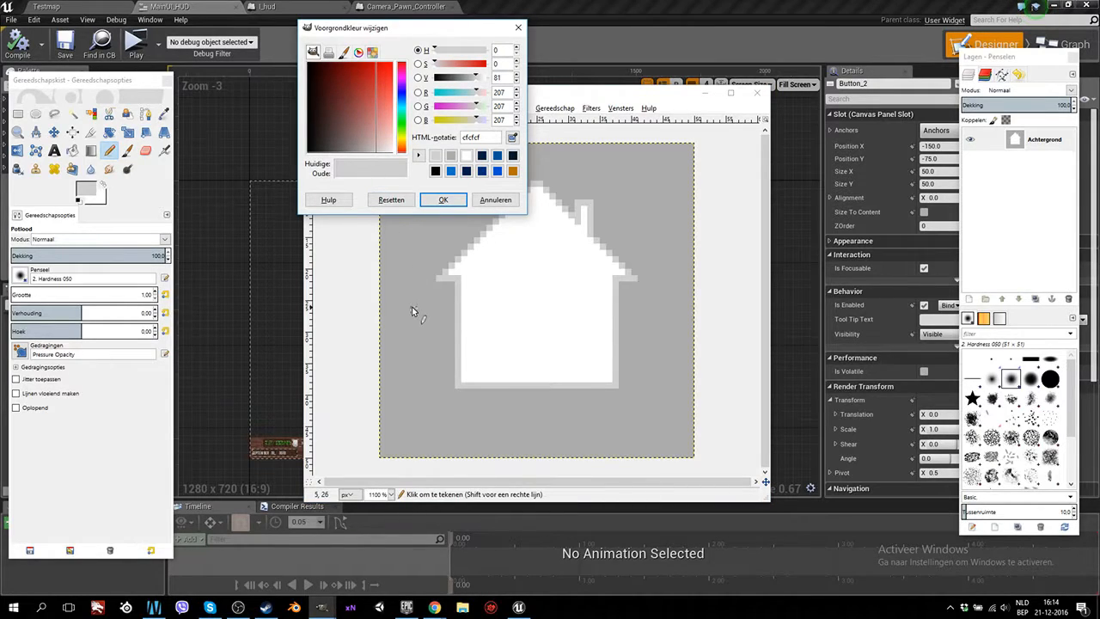
pyautogui.click(494, 199)
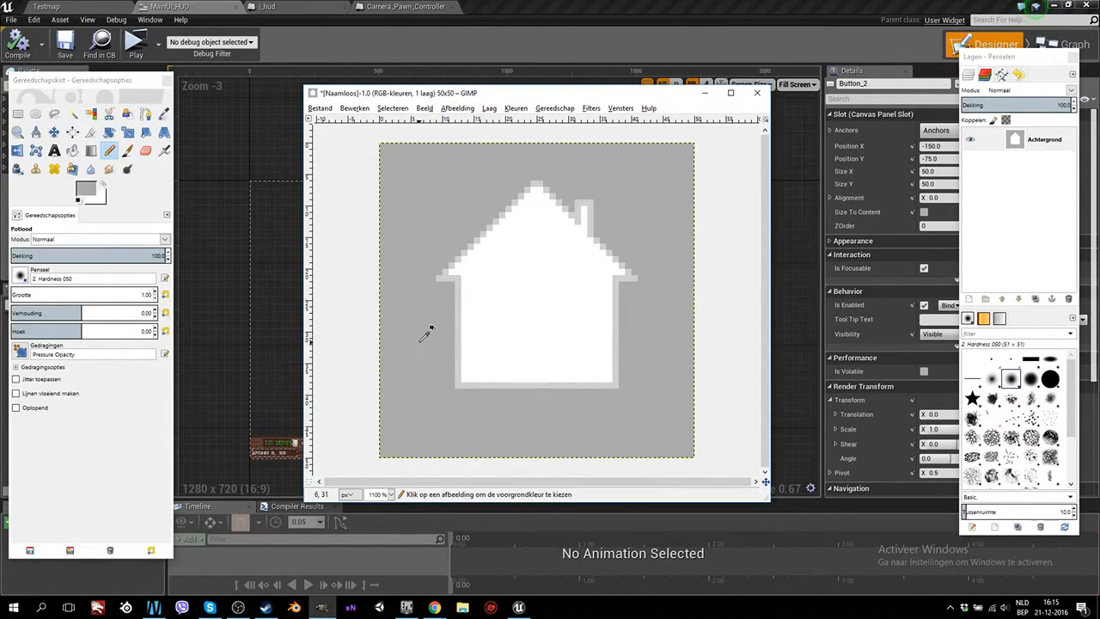
pyautogui.click(89, 192)
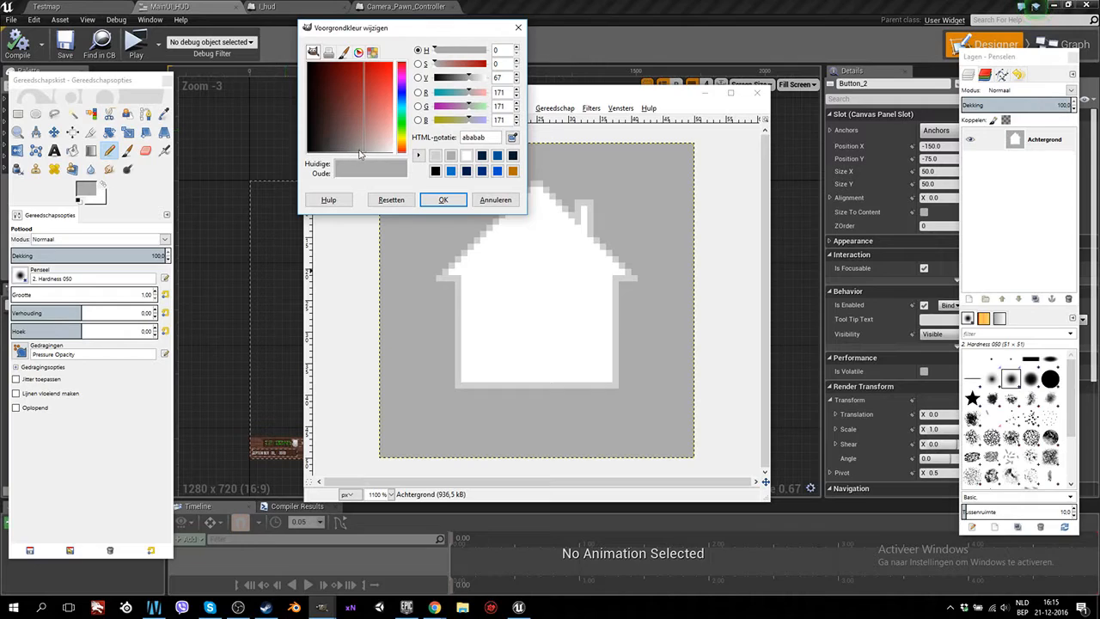
pyautogui.click(370, 153)
pyautogui.click(448, 200)
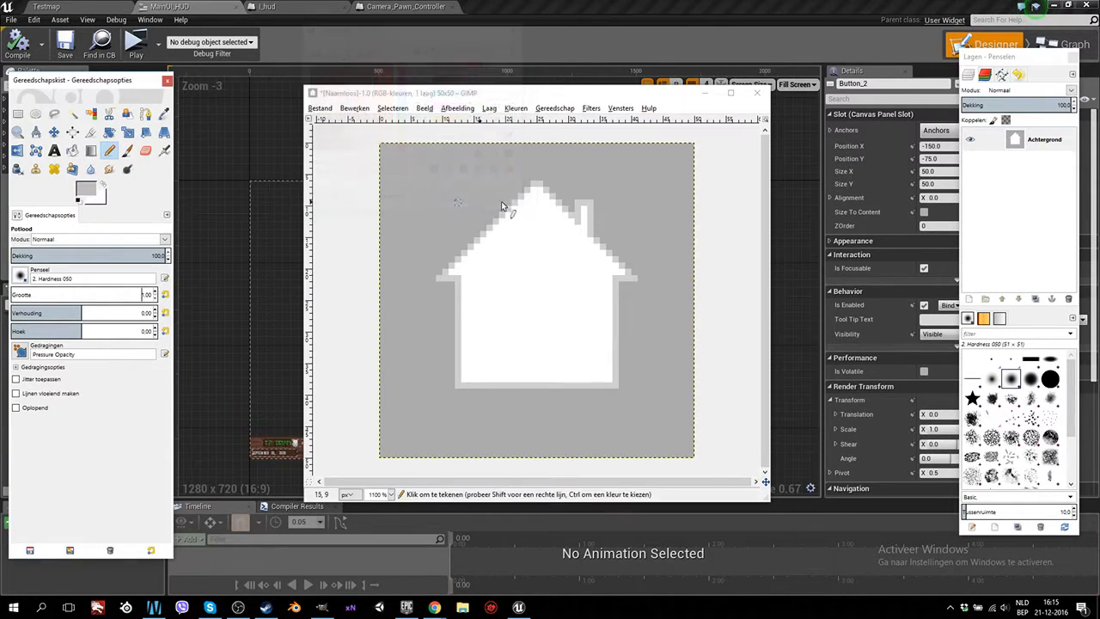
# Draw a second 1 px outline in the new grey just outside the left roof slope, walls and base, up to the right eave.
pyautogui.click(533, 179)
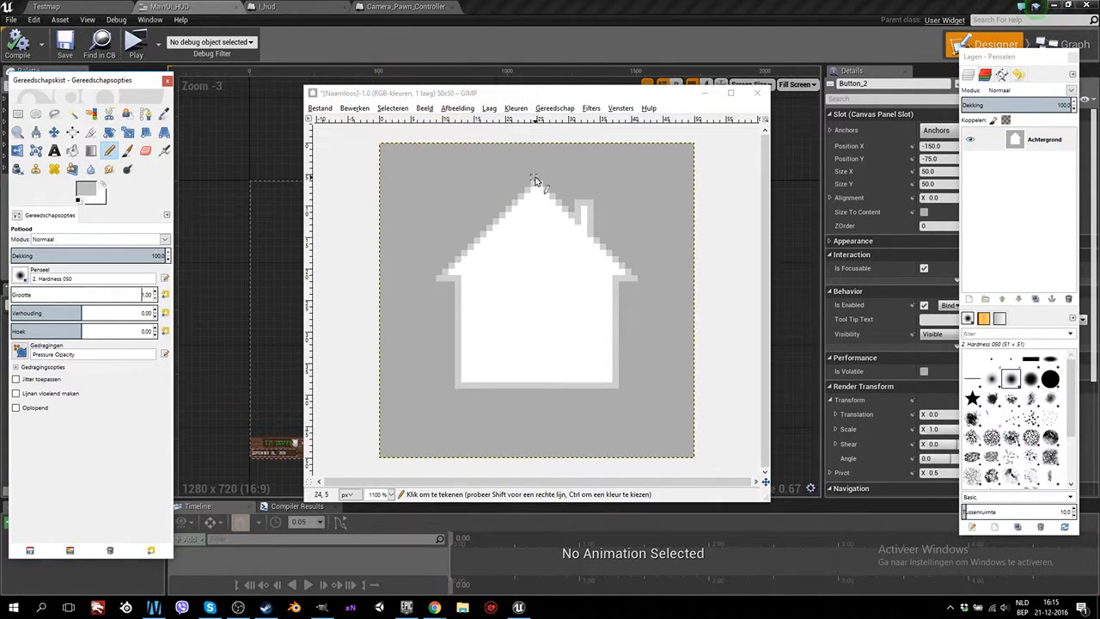
pyautogui.keyDown('shift'); pyautogui.click(428, 279); pyautogui.keyUp('shift')
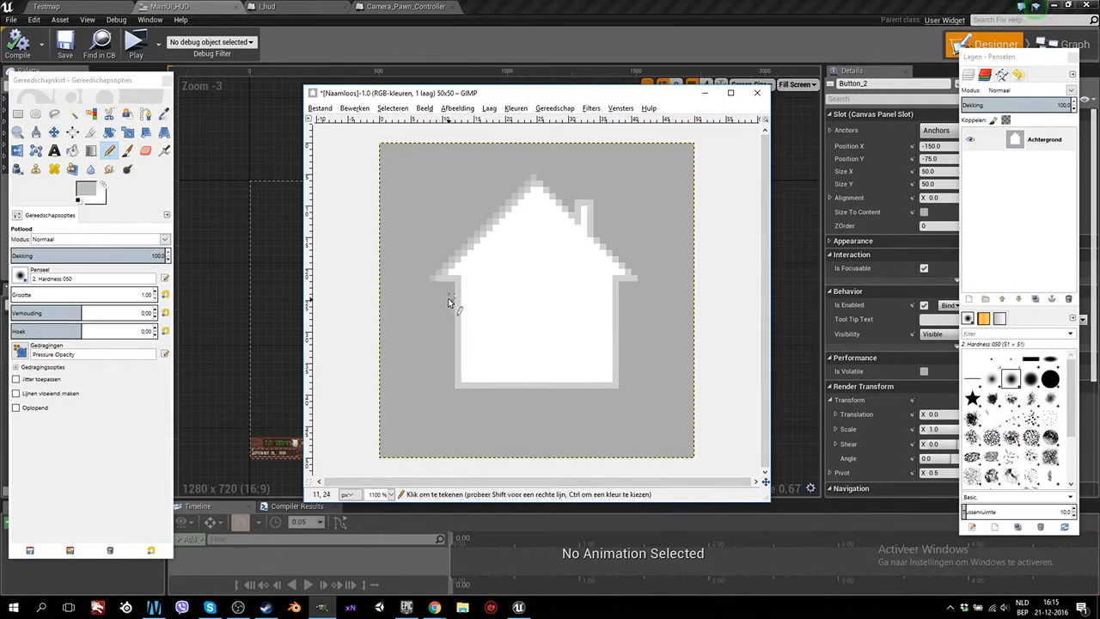
pyautogui.click(451, 284)
pyautogui.keyDown('shift'); pyautogui.click(450, 392); pyautogui.keyUp('shift')
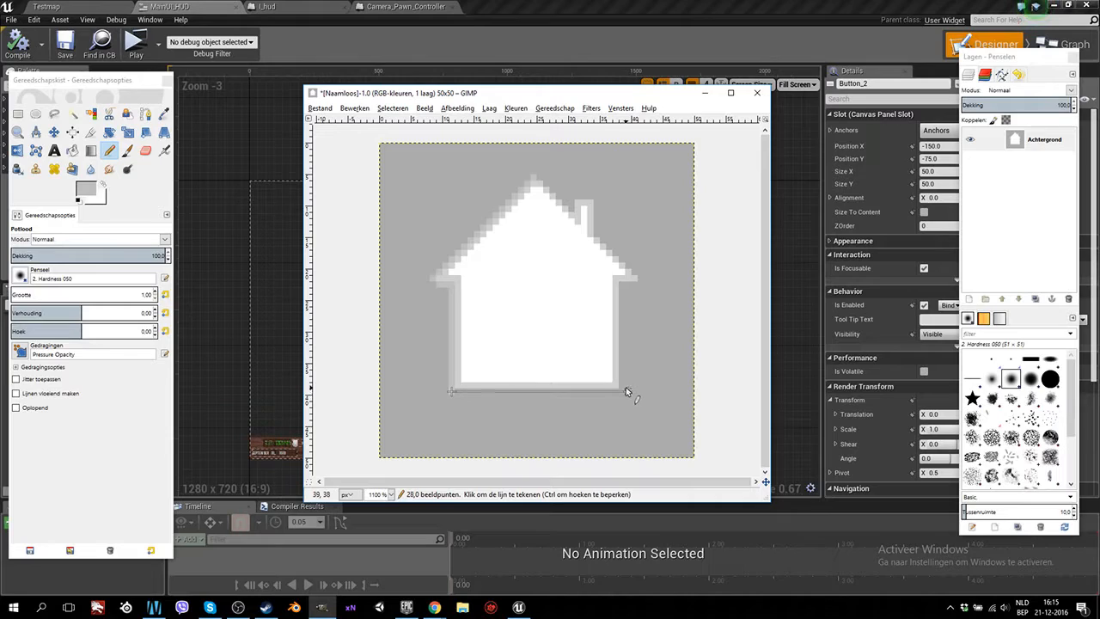
pyautogui.keyDown('shift'); pyautogui.click(621, 390); pyautogui.keyUp('shift')
pyautogui.keyDown('shift'); pyautogui.click(624, 285); pyautogui.keyUp('shift')
pyautogui.keyDown('shift'); pyautogui.click(639, 278); pyautogui.keyUp('shift')
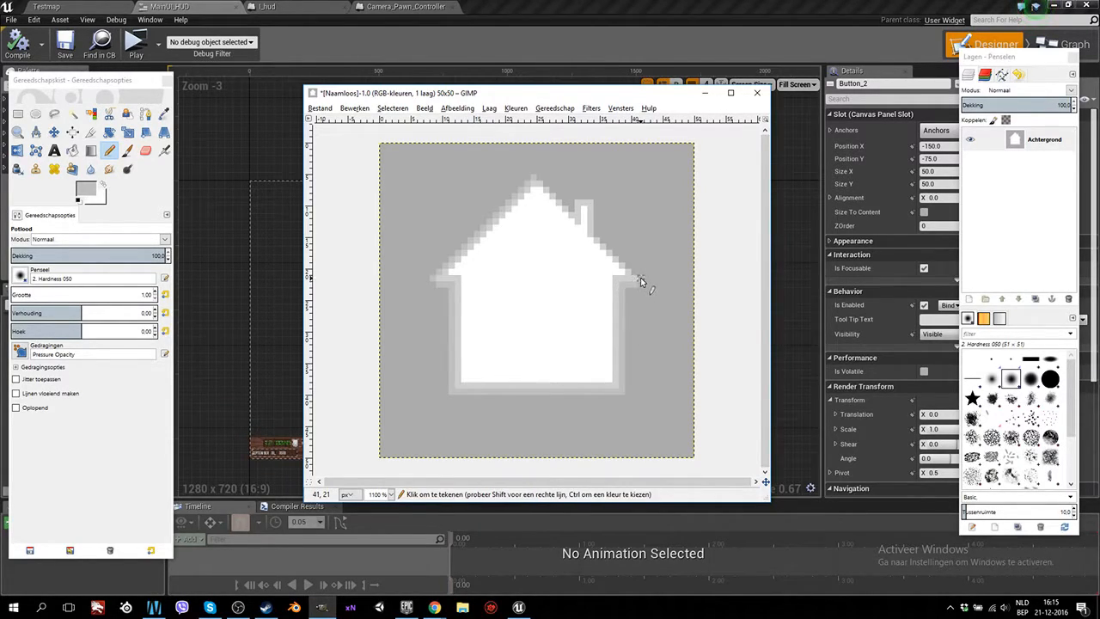
# Continue the second grey outline along the right roof slope, around the chimney and back to the roof peak.
pyautogui.keyDown('shift'); pyautogui.click(598, 235); pyautogui.keyUp('shift')
pyautogui.keyDown('shift'); pyautogui.click(597, 196); pyautogui.keyUp('shift')
pyautogui.keyDown('shift'); pyautogui.click(572, 197); pyautogui.keyUp('shift')
pyautogui.keyDown('shift'); pyautogui.click(574, 209); pyautogui.keyUp('shift')
pyautogui.keyDown('shift'); pyautogui.click(538, 176); pyautogui.keyUp('shift')
pyautogui.keyDown('ctrl'); pyautogui.scroll(-5, 598, 292); pyautogui.keyUp('ctrl')
pyautogui.keyDown('ctrl'); pyautogui.scroll(-1, 588, 323); pyautogui.keyUp('ctrl')
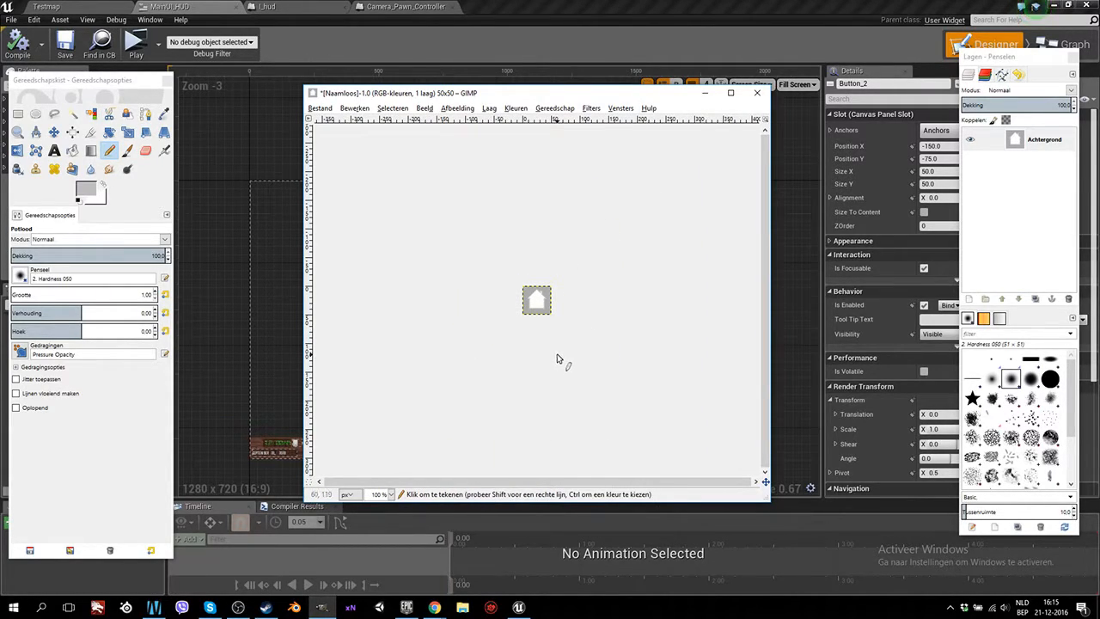
pyautogui.keyDown('ctrl'); pyautogui.scroll(6, 567, 343); pyautogui.keyUp('ctrl')
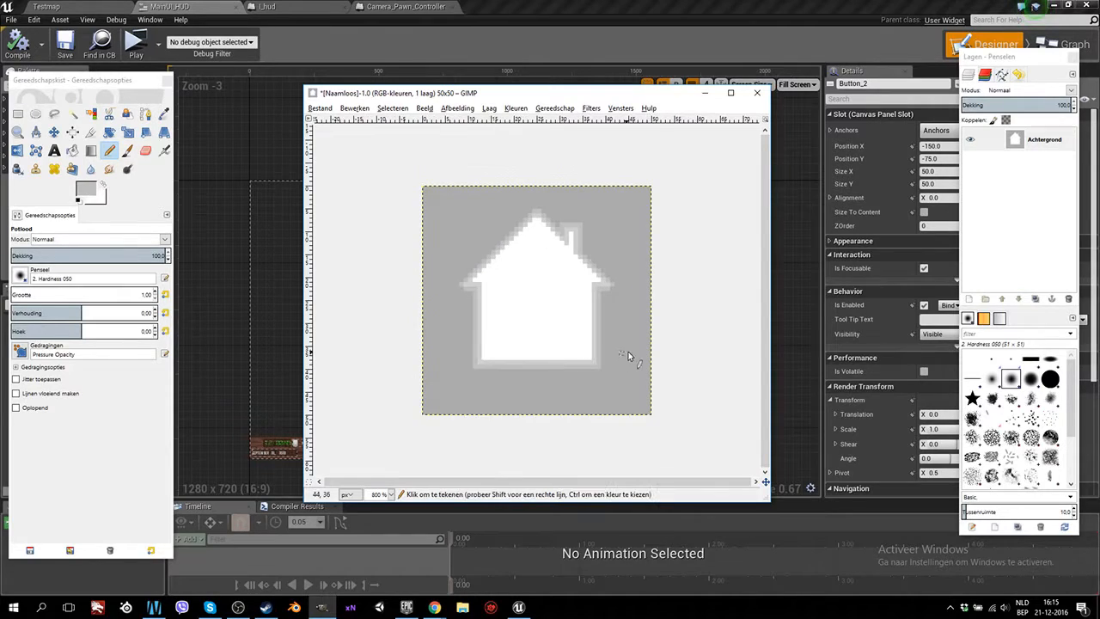
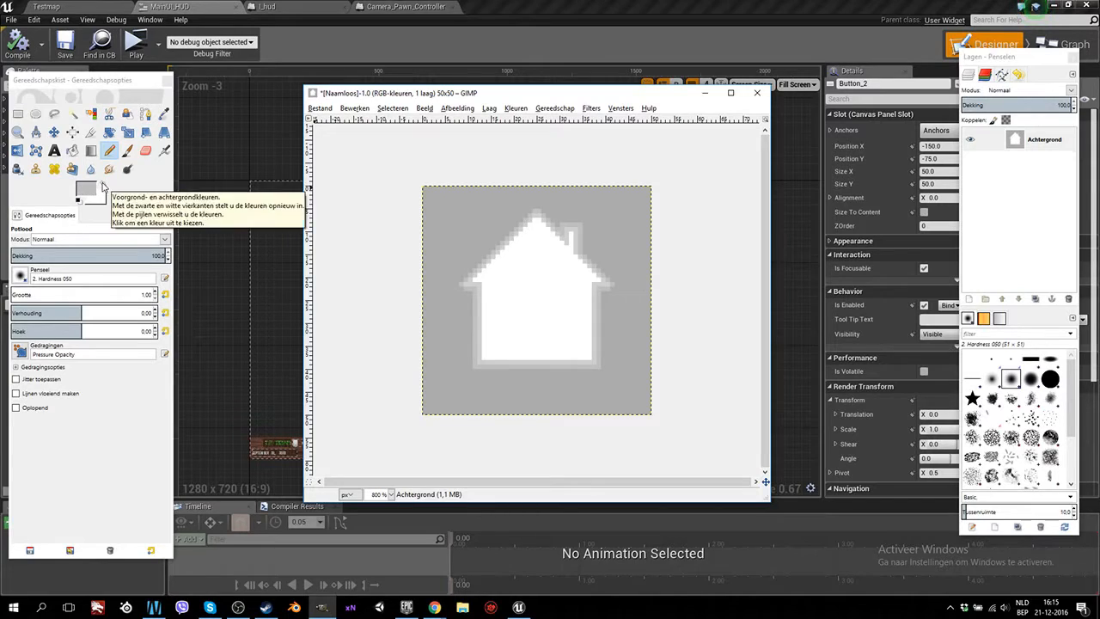
# Swap the colours, sample the light grey house outline and draw a 2 px border along the image's top edge.
pyautogui.click(103, 185)
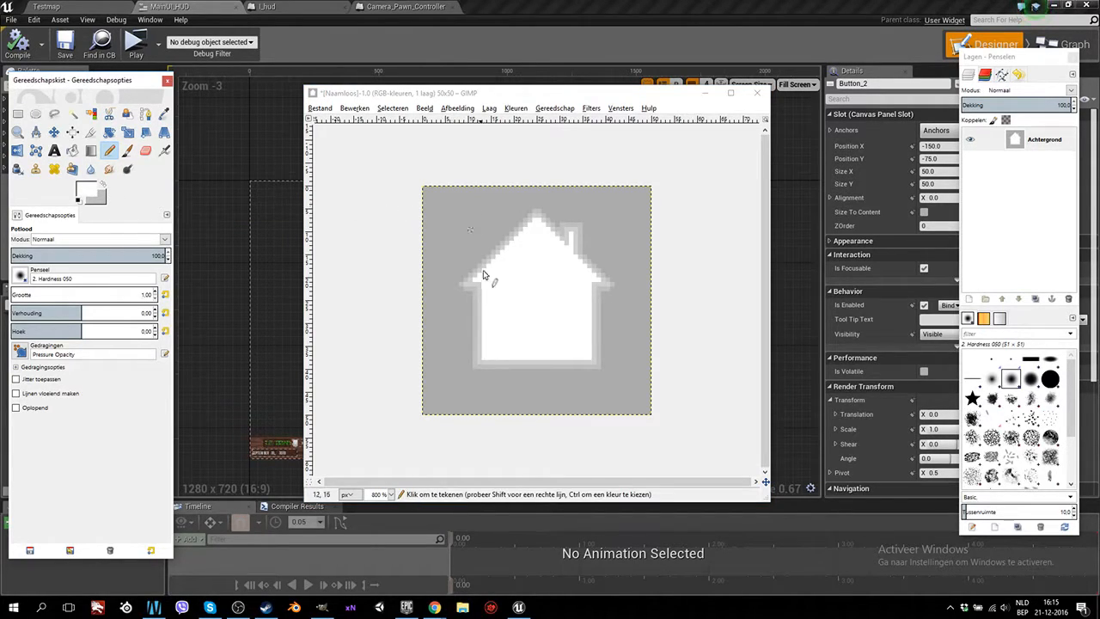
pyautogui.keyDown('ctrl'); pyautogui.click(479, 310); pyautogui.keyUp('ctrl')
pyautogui.click(426, 196)
pyautogui.keyDown('shift'); pyautogui.click(646, 191); pyautogui.keyUp('shift')
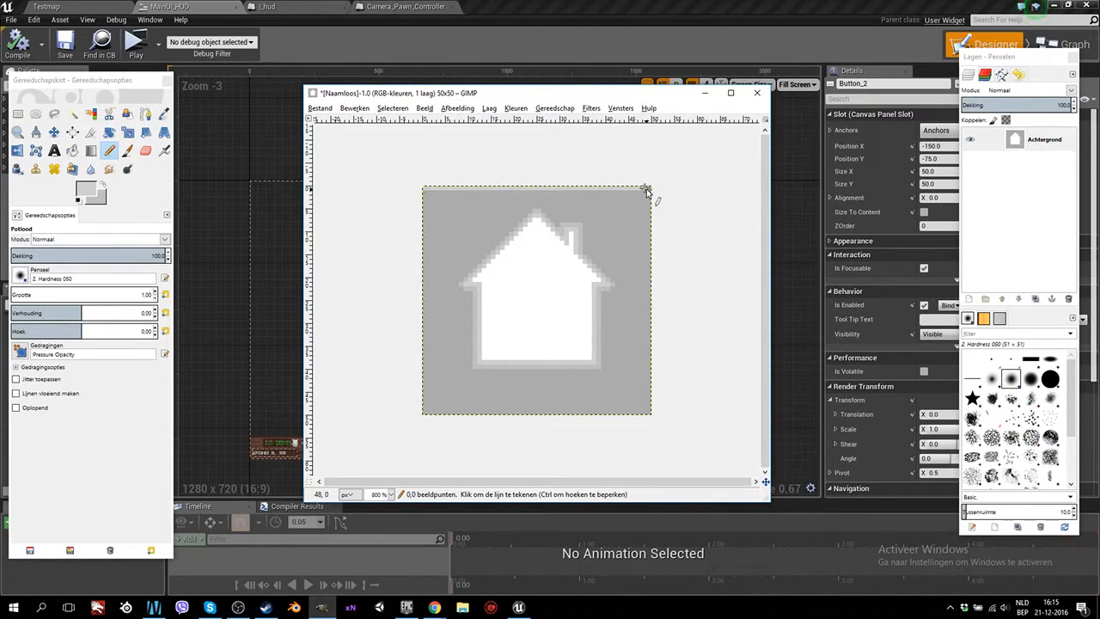
pyautogui.keyDown('shift'); pyautogui.click(430, 191); pyautogui.keyUp('shift')
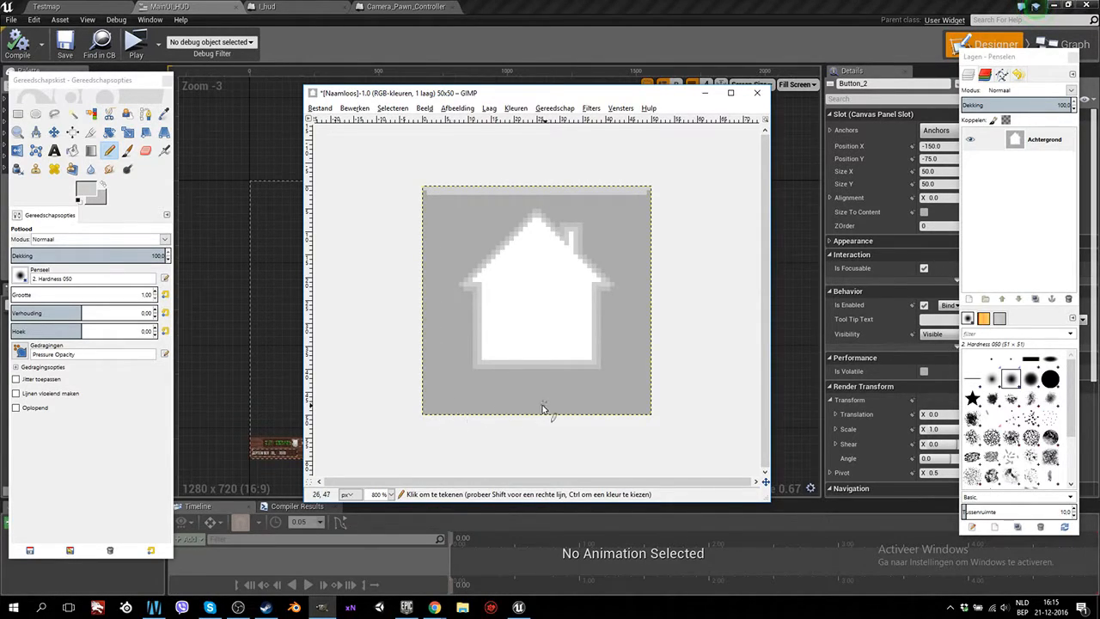
# Draw a matching 2 px light grey border along the image's bottom edge.
pyautogui.click(425, 412)
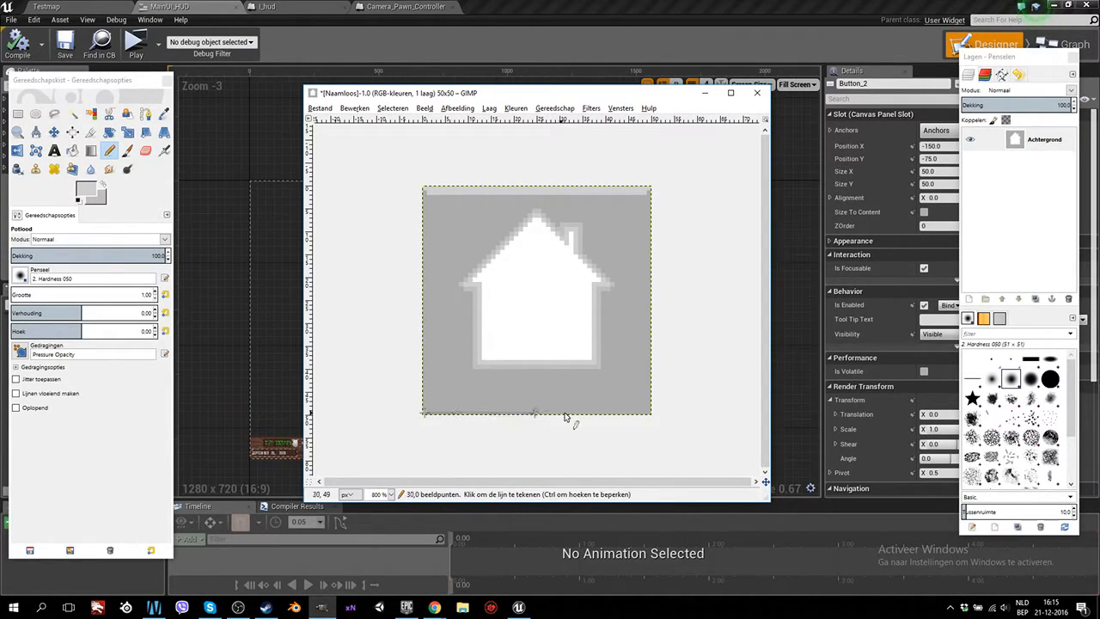
pyautogui.keyDown('shift'); pyautogui.click(653, 413); pyautogui.keyUp('shift')
pyautogui.click(646, 407)
pyautogui.keyDown('shift'); pyautogui.click(429, 407); pyautogui.keyUp('shift')
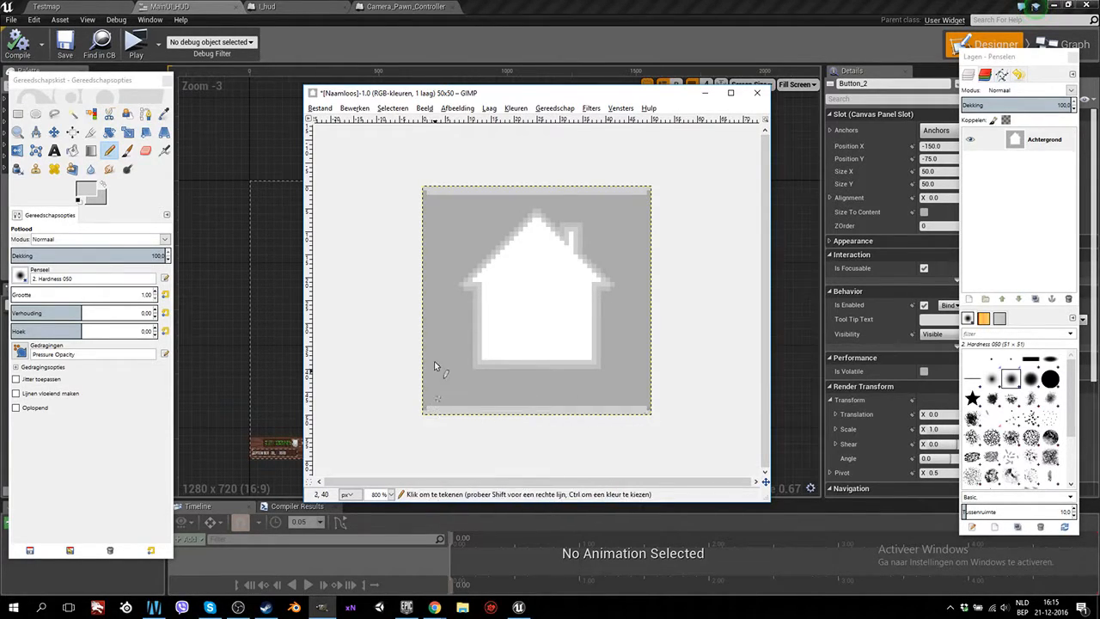
# Sample the outer house outline's grey and draw borders about 2 px wide along the image's left and right edges.
pyautogui.keyDown('ctrl'); pyautogui.click(476, 297); pyautogui.keyUp('ctrl')
pyautogui.click(425, 195)
pyautogui.keyDown('shift'); pyautogui.click(429, 408); pyautogui.keyUp('shift')
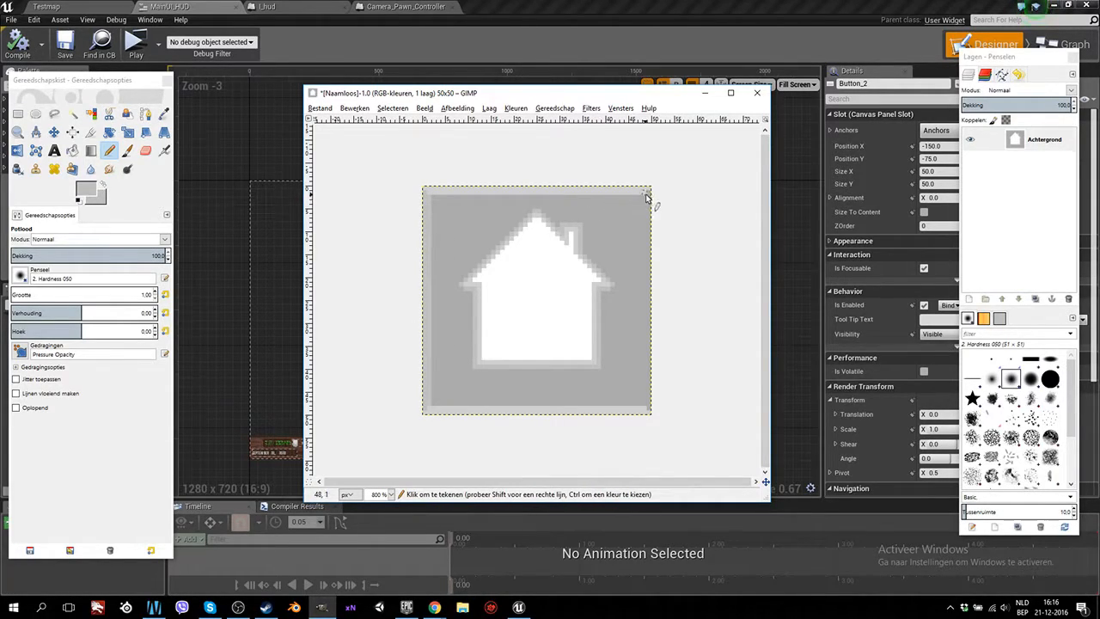
pyautogui.keyDown('shift'); pyautogui.click(648, 409); pyautogui.keyUp('shift')
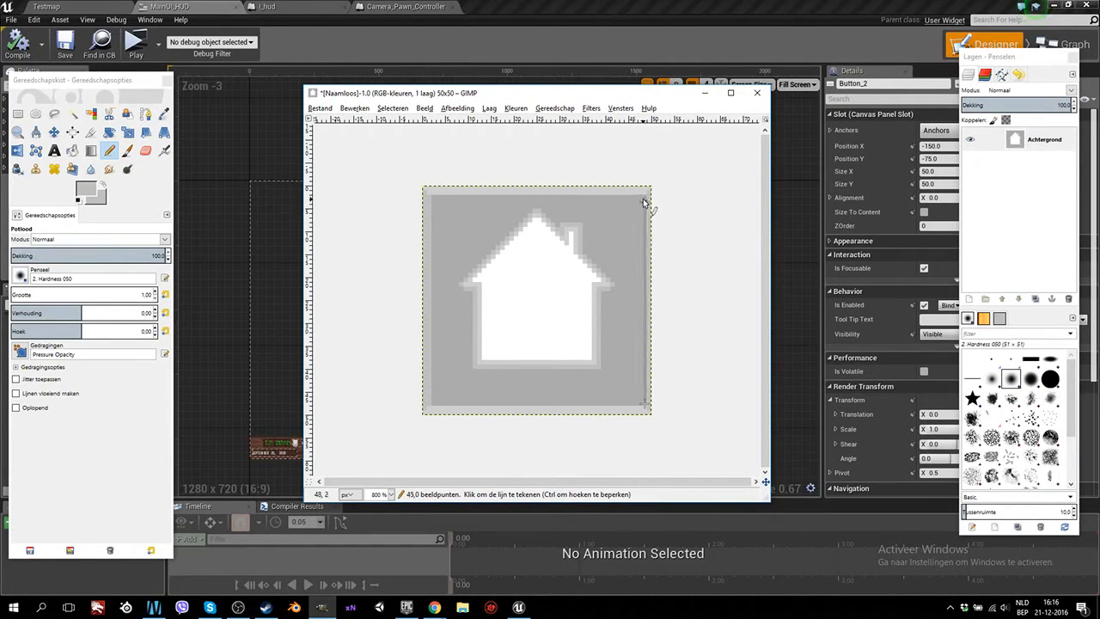
pyautogui.keyDown('ctrl'); pyautogui.scroll(-7, 658, 334); pyautogui.keyUp('ctrl')
pyautogui.keyDown('ctrl'); pyautogui.scroll(-1, 638, 365); pyautogui.keyUp('ctrl')
pyautogui.keyDown('ctrl'); pyautogui.scroll(2, 606, 381); pyautogui.keyUp('ctrl')
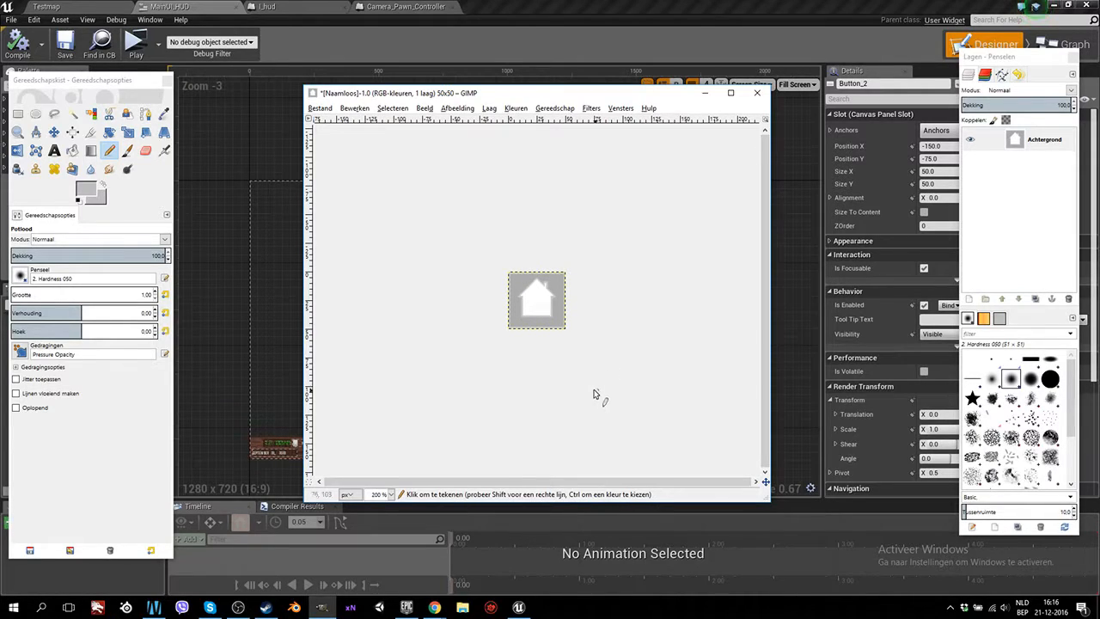
pyautogui.keyDown('ctrl'); pyautogui.scroll(4, 599, 382); pyautogui.keyUp('ctrl')
pyautogui.keyDown('ctrl'); pyautogui.scroll(1, 602, 378); pyautogui.keyUp('ctrl')
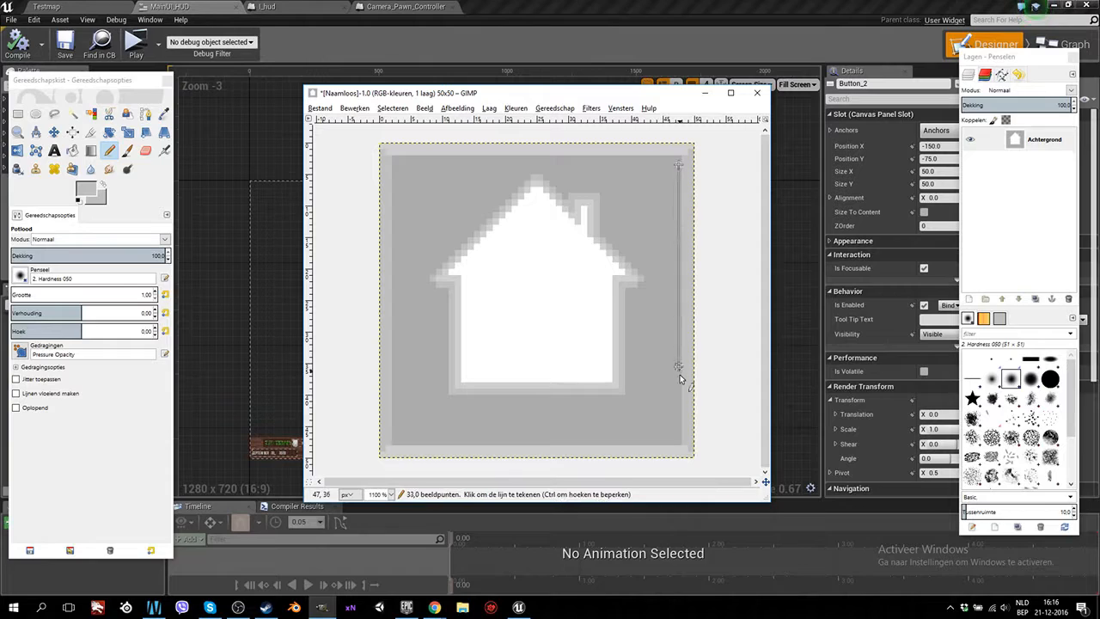
# Add a further 1 px grey line inside the border along all four sides of the image.
pyautogui.keyDown('shift'); pyautogui.click(679, 436); pyautogui.keyUp('shift')
pyautogui.click(397, 434)
pyautogui.keyDown('shift'); pyautogui.click(395, 164); pyautogui.keyUp('shift')
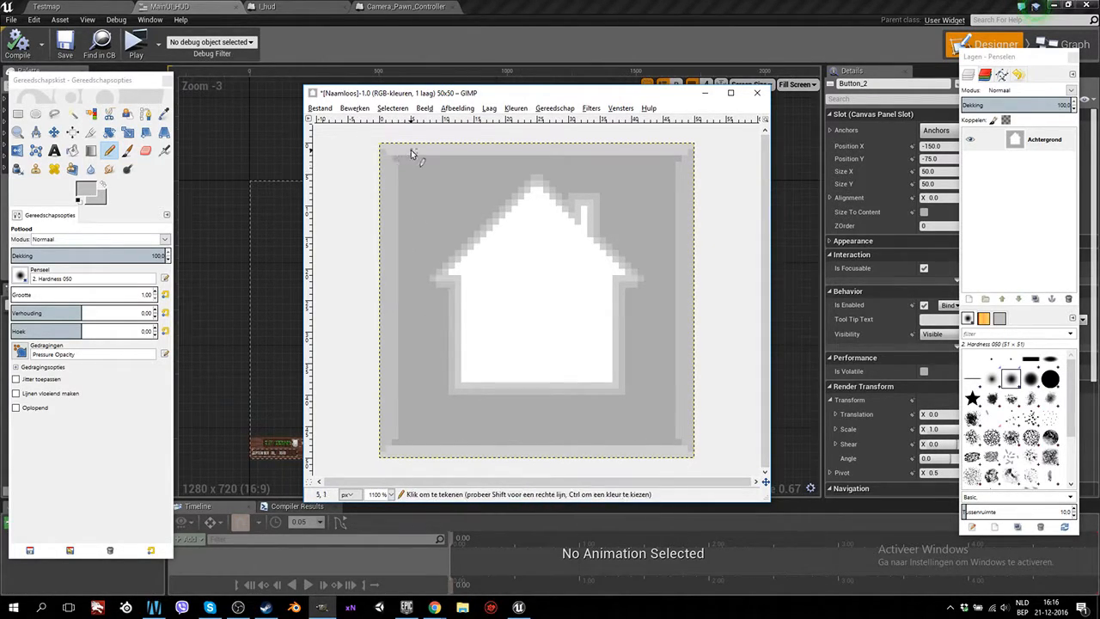
pyautogui.keyDown('shift'); pyautogui.click(679, 165); pyautogui.keyUp('shift')
pyautogui.keyDown('shift'); pyautogui.click(679, 442); pyautogui.keyUp('shift')
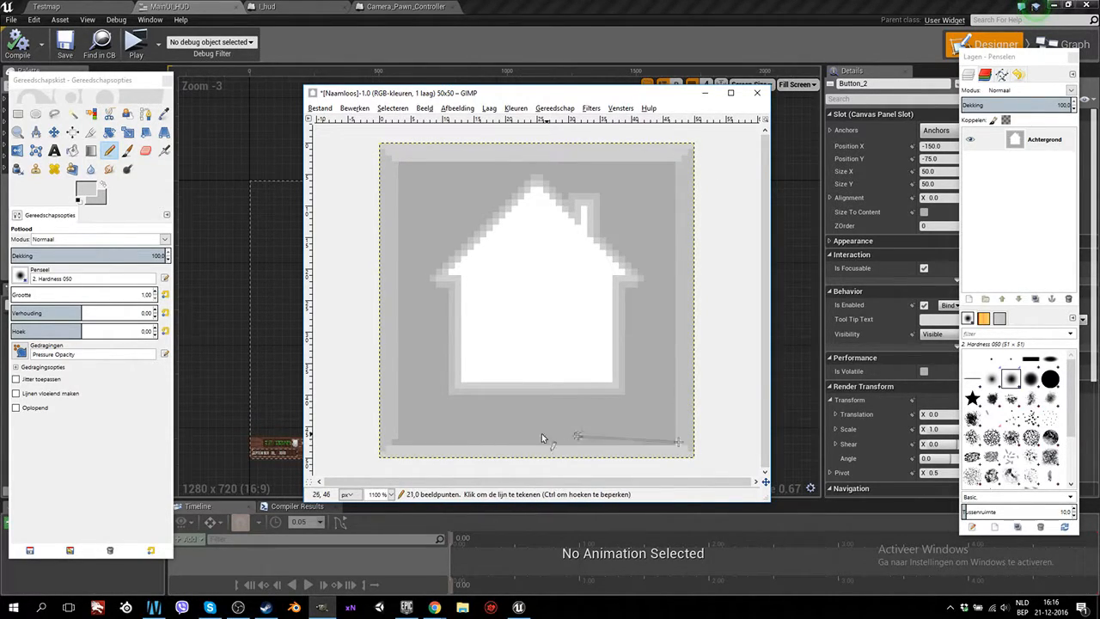
pyautogui.keyDown('shift'); pyautogui.click(396, 443); pyautogui.keyUp('shift')
pyautogui.keyDown('ctrl'); pyautogui.scroll(-5, 596, 369); pyautogui.keyUp('ctrl')
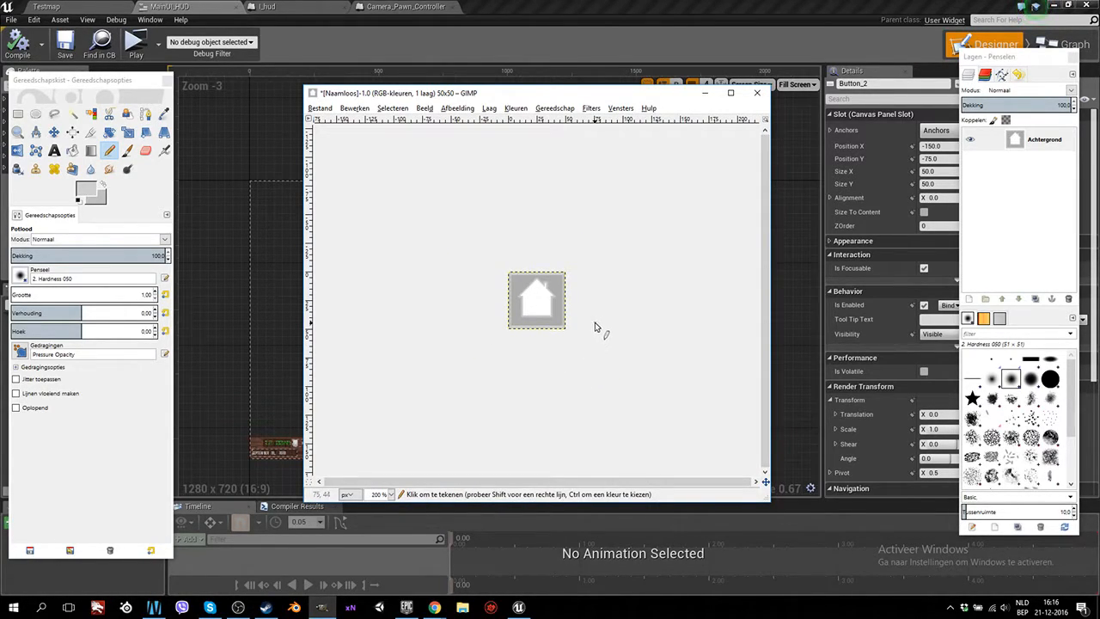
pyautogui.keyDown('ctrl'); pyautogui.scroll(4, 581, 328); pyautogui.keyUp('ctrl')
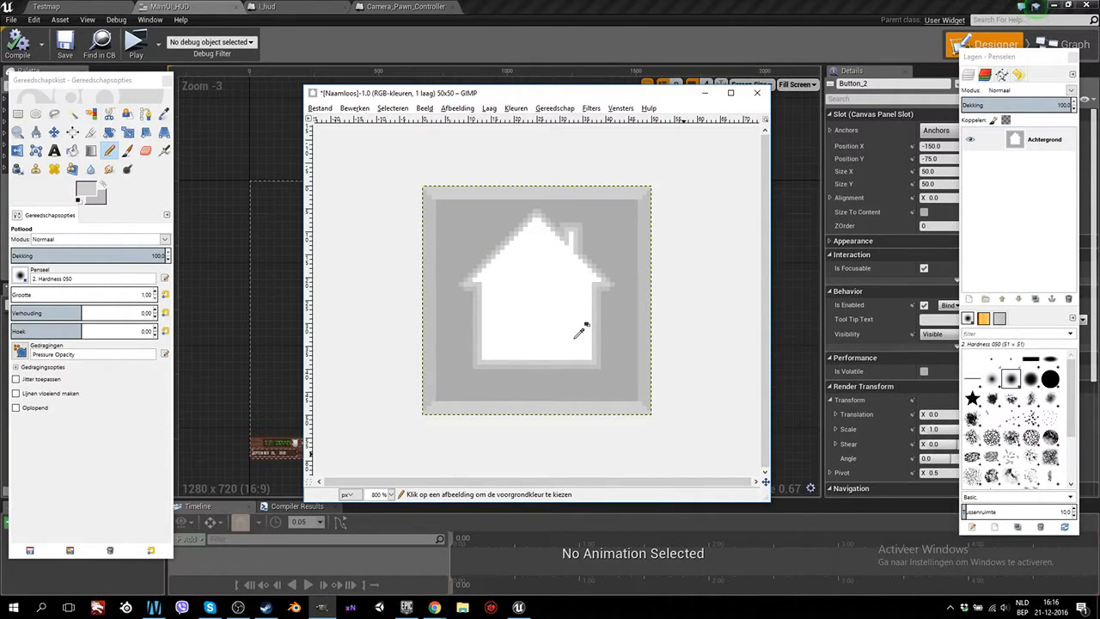
pyautogui.keyDown('ctrl'); pyautogui.scroll(-5, 587, 335); pyautogui.keyUp('ctrl')
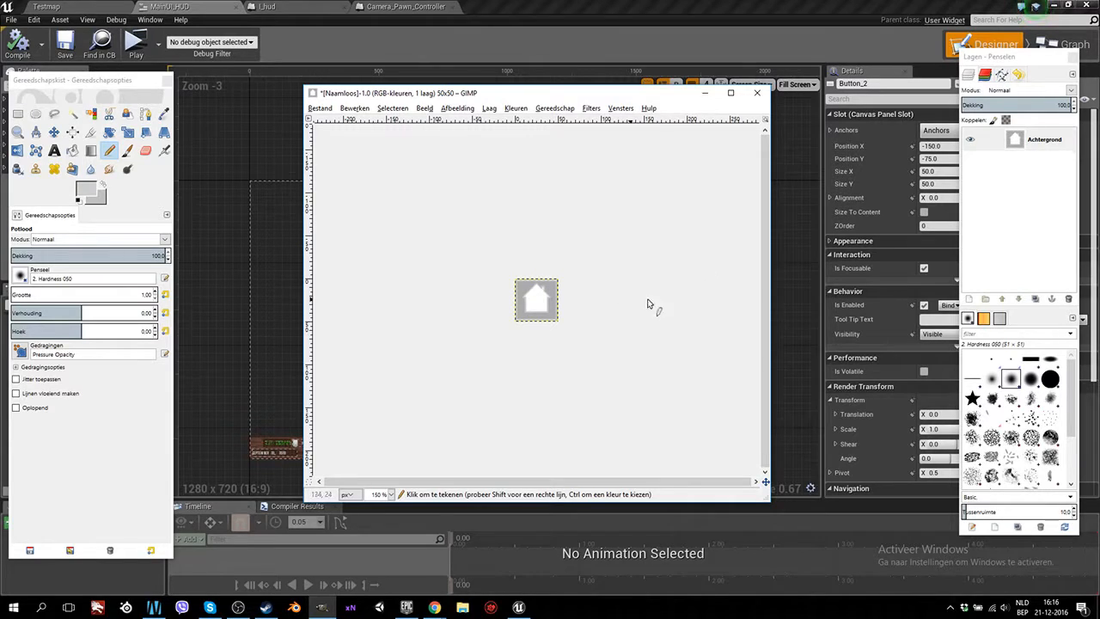
# Add a new transparent 50 by 50 px layer named hover above the background.
pyautogui.rightClick(1010, 183)
pyautogui.click(962, 206)
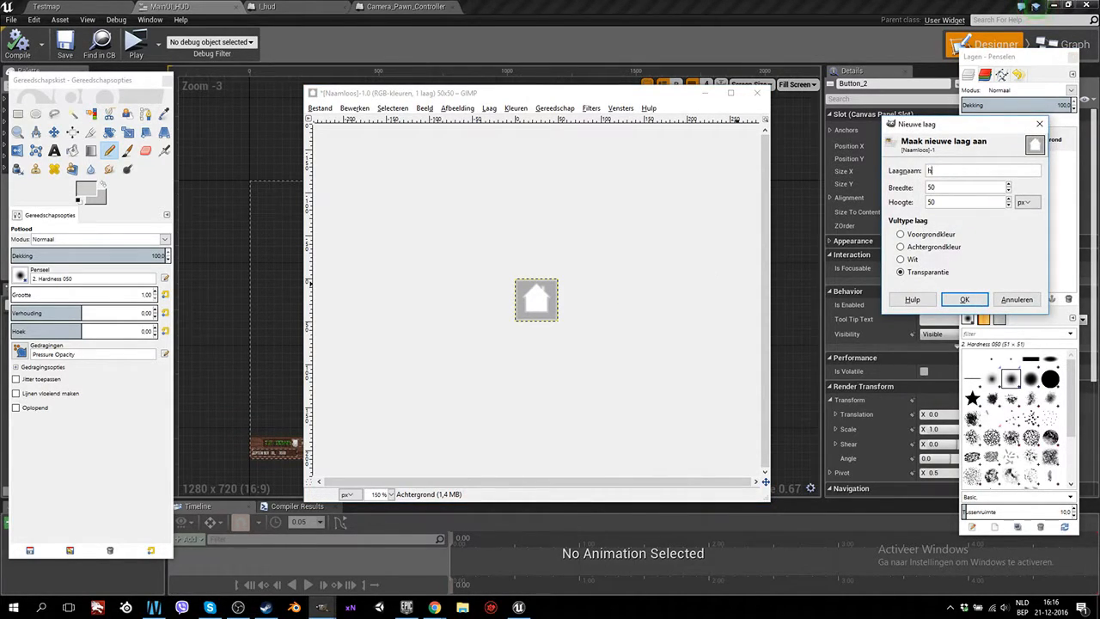
pyautogui.press('Return')
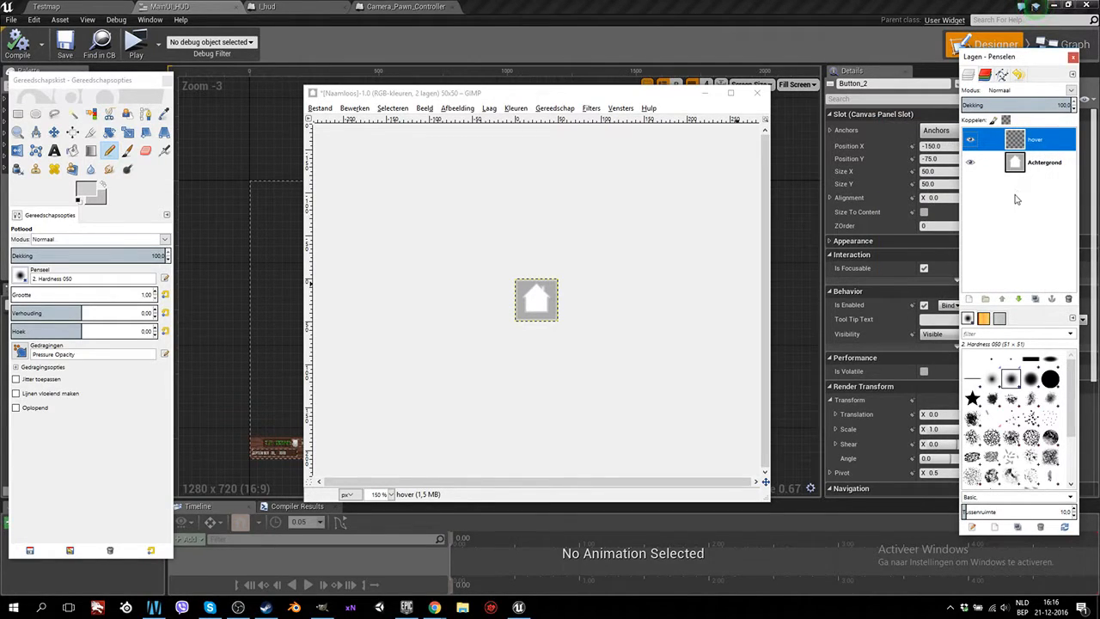
pyautogui.keyDown('ctrl'); pyautogui.scroll(5, 541, 335); pyautogui.keyUp('ctrl')
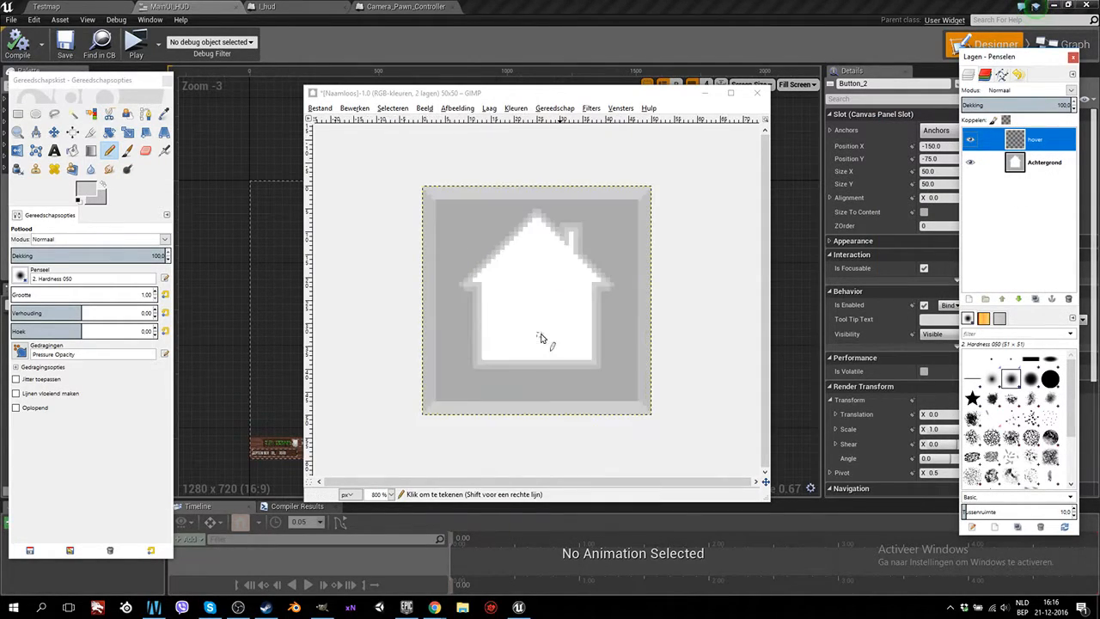
pyautogui.keyDown('ctrl'); pyautogui.scroll(-1, 503, 248); pyautogui.keyUp('ctrl')
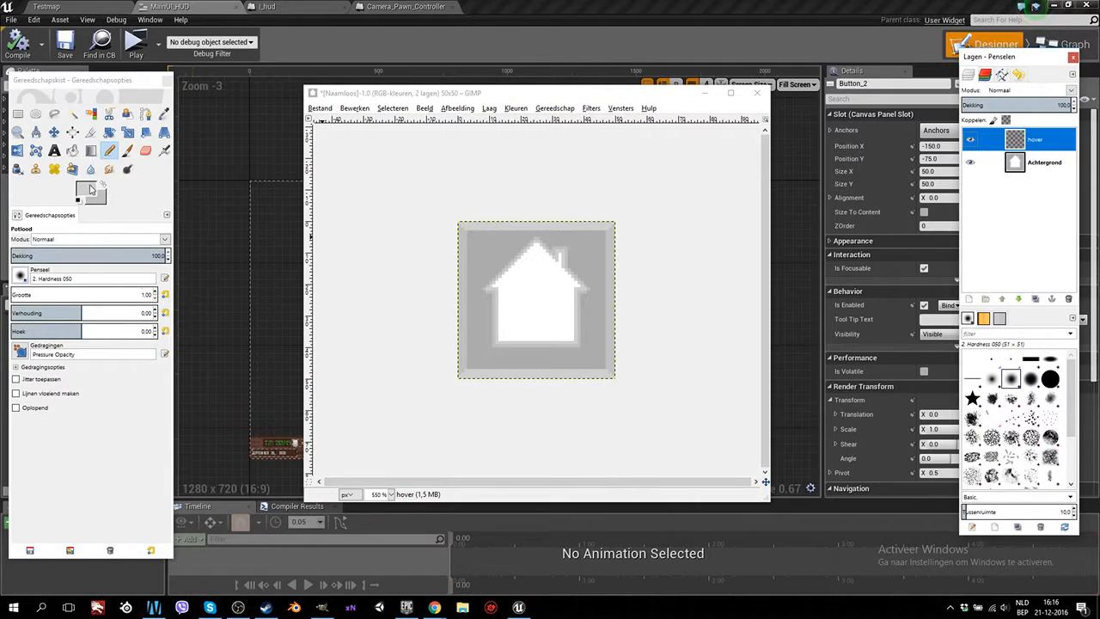
# Paint the whole hover layer black (000000) with the pencil at size 33 and lower the layer's opacity to 20.
pyautogui.click(92, 189)
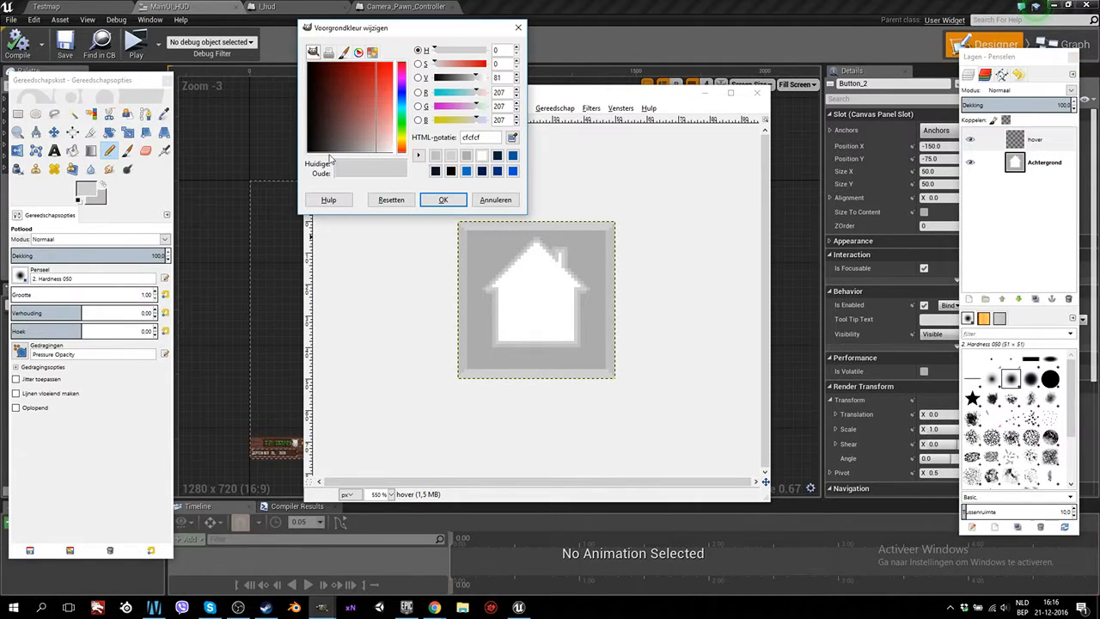
pyautogui.click(443, 199)
pyautogui.click(87, 189)
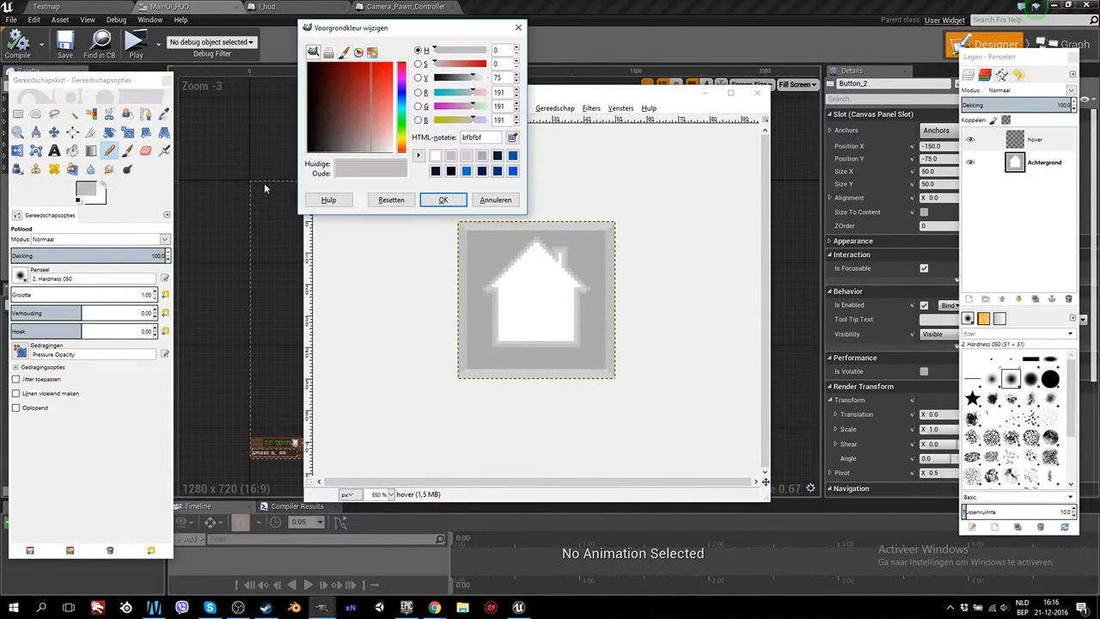
pyautogui.moveTo(343, 150); pyautogui.dragTo(240, 181)
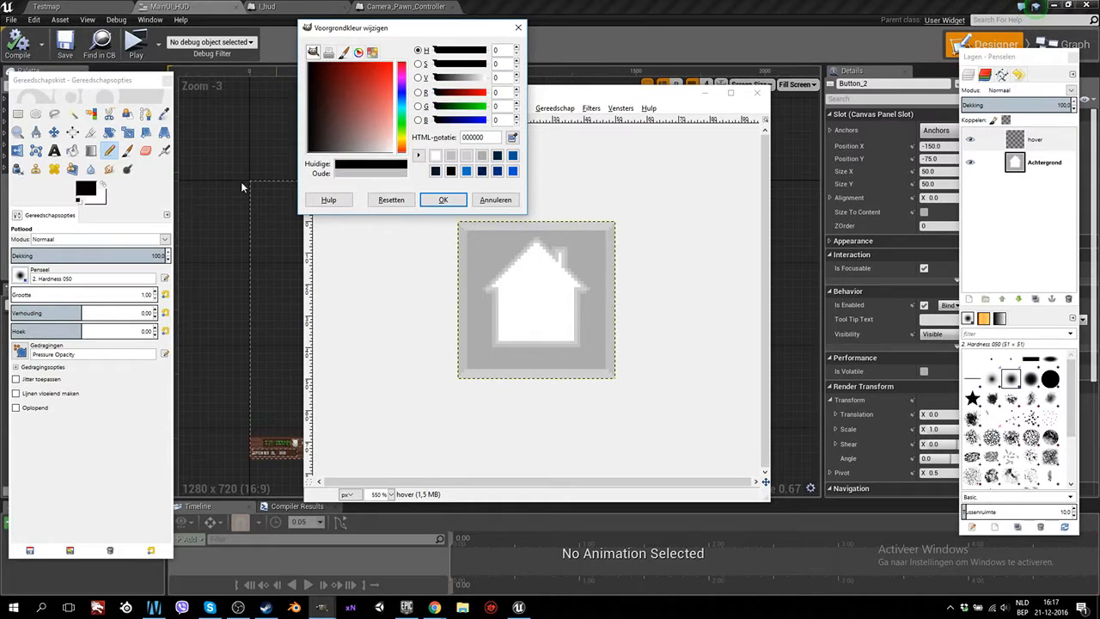
pyautogui.click(431, 204)
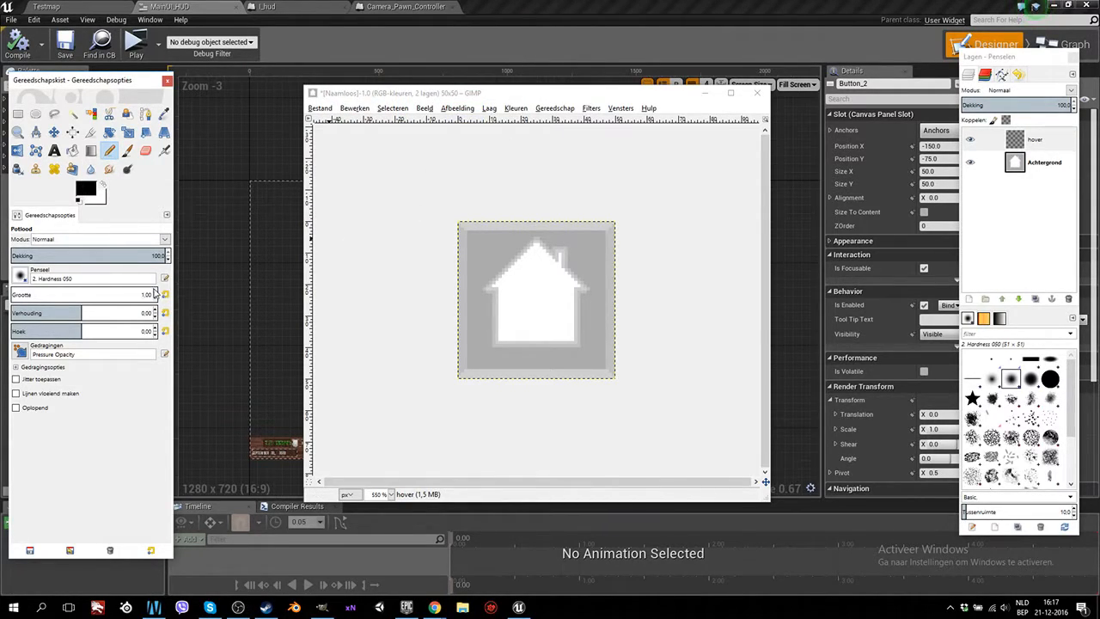
pyautogui.doubleClick(154, 290)
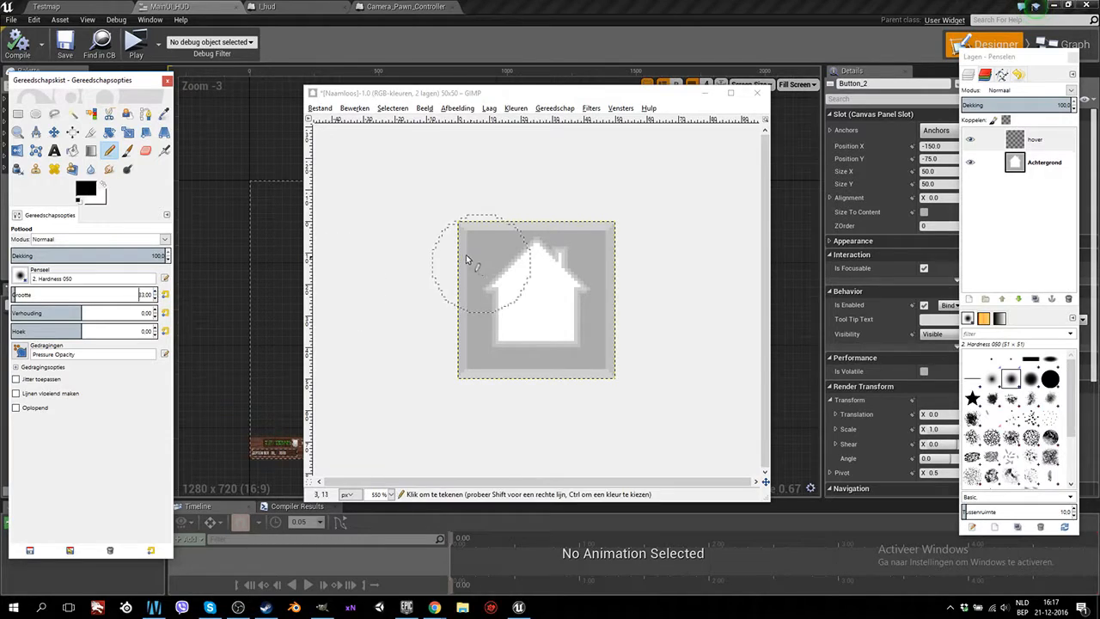
pyautogui.moveTo(452, 245)
pyautogui.mouseDown()
pyautogui.moveTo(550, 233)
pyautogui.moveTo(563, 290)
pyautogui.moveTo(532, 323)
pyautogui.moveTo(550, 378)
pyautogui.mouseUp()
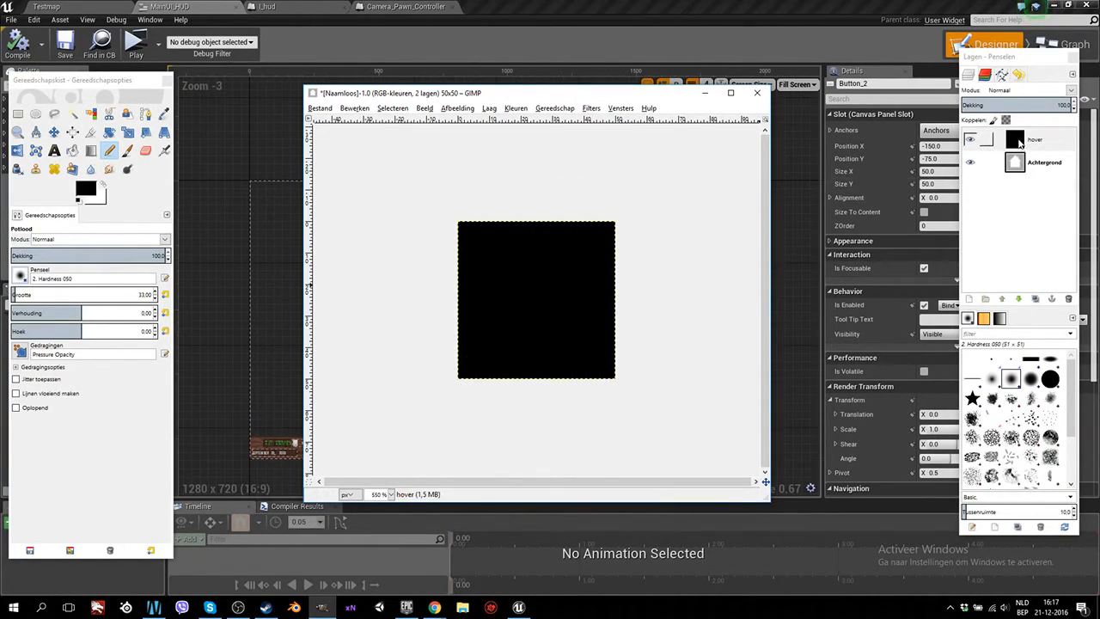
pyautogui.click(1074, 108)
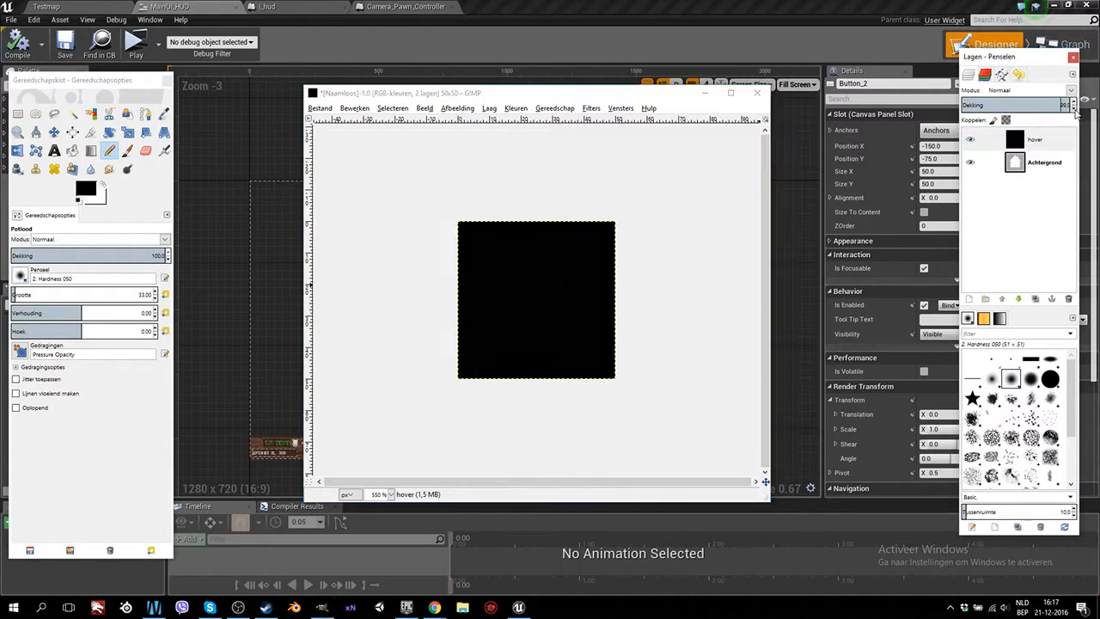
pyautogui.moveTo(1074, 108); pyautogui.dragTo(1073, 108)
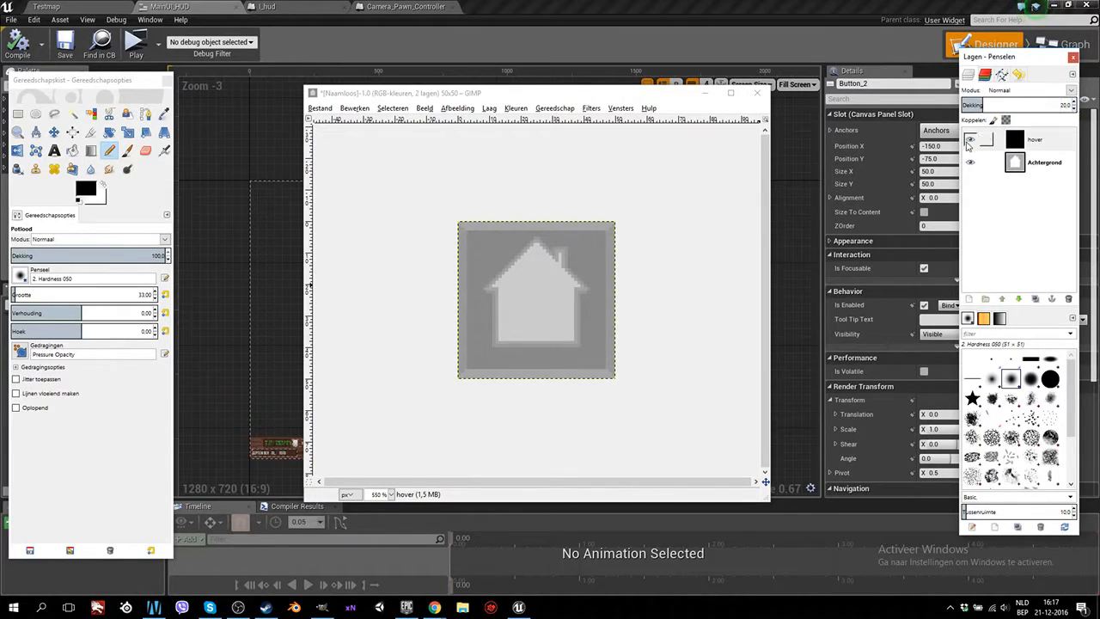
# Toggle the hover layer's visibility to compare both button looks, leaving it hidden and the Achtergrond layer selected.
pyautogui.click(969, 142)
pyautogui.click(969, 142)
pyautogui.click(969, 142)
pyautogui.click(969, 142)
pyautogui.click(969, 141)
pyautogui.click(969, 142)
pyautogui.click(969, 142)
pyautogui.click(969, 142)
pyautogui.click(969, 142)
pyautogui.click(969, 142)
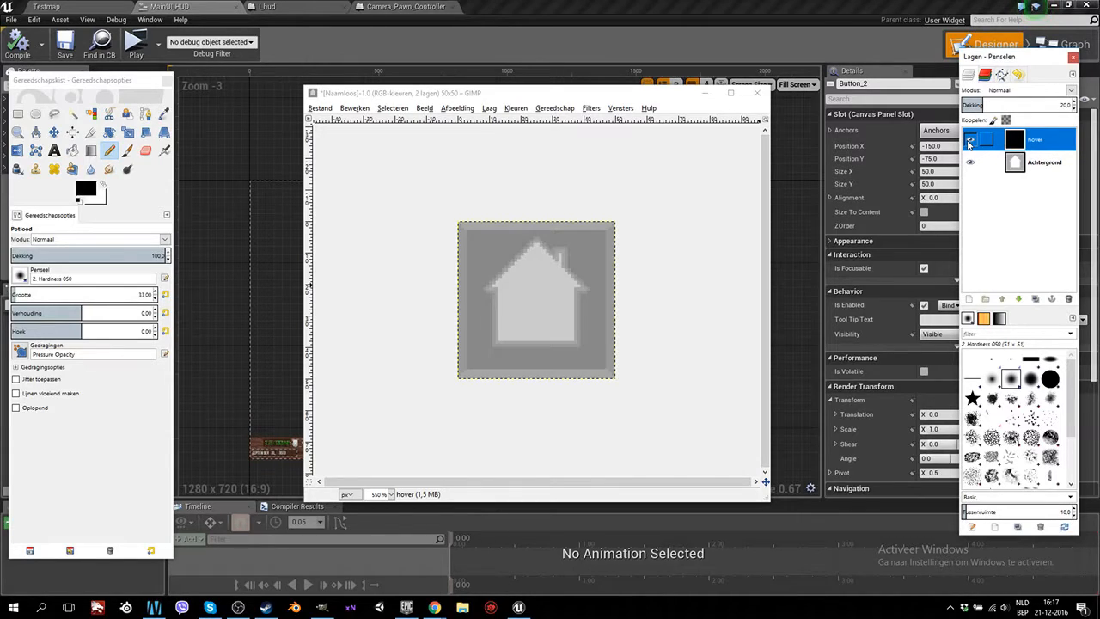
pyautogui.click(969, 142)
pyautogui.click(969, 142)
pyautogui.click(969, 142)
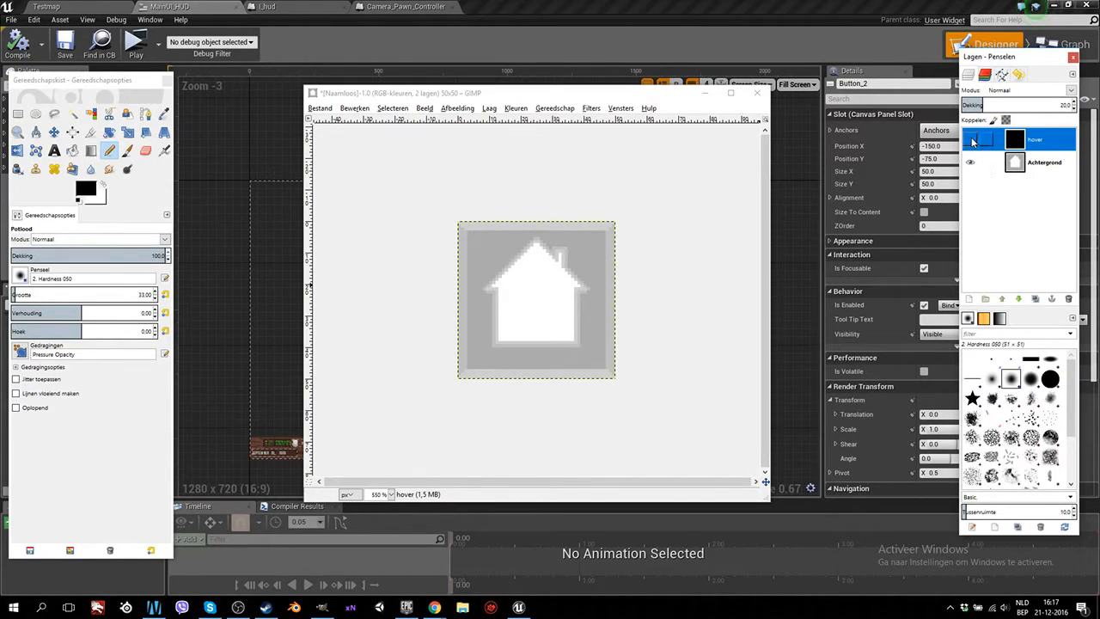
pyautogui.click(1047, 163)
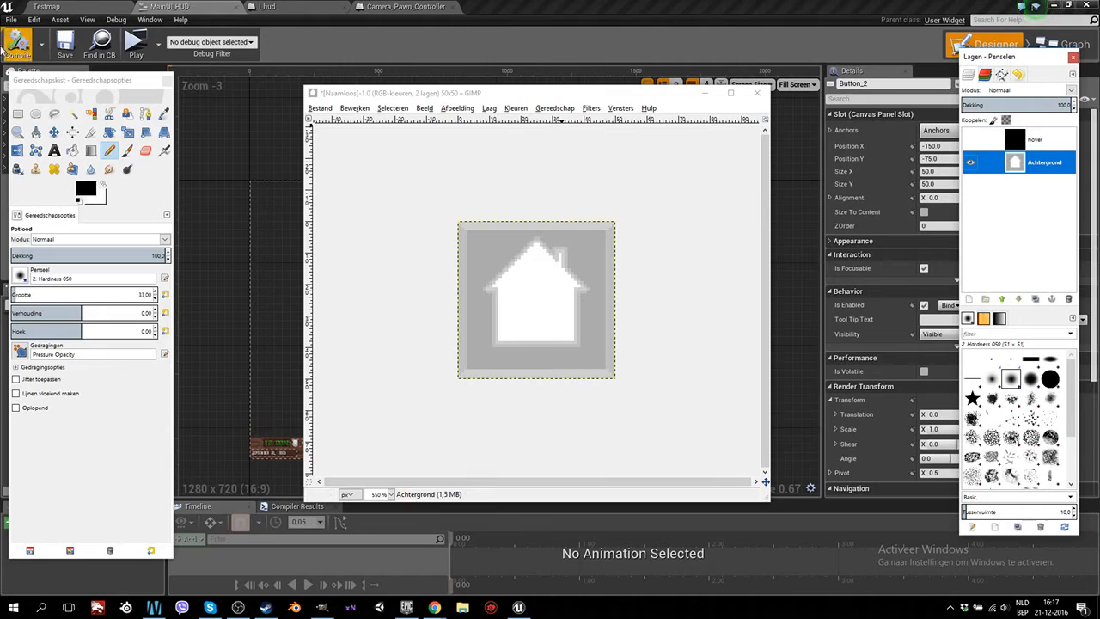
# Start exporting the image and choose the Content folder of Resurrectionem, under Nieuwe map > UnrealProjects on HARDDRIVE (D:), as destination.
pyautogui.click(320, 108)
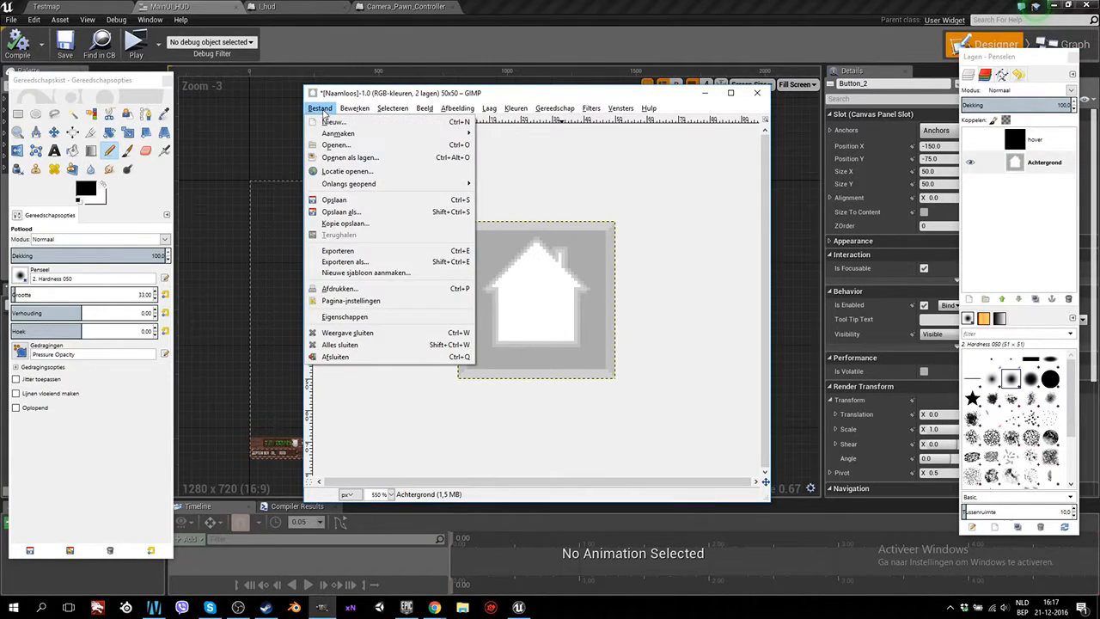
pyautogui.click(374, 264)
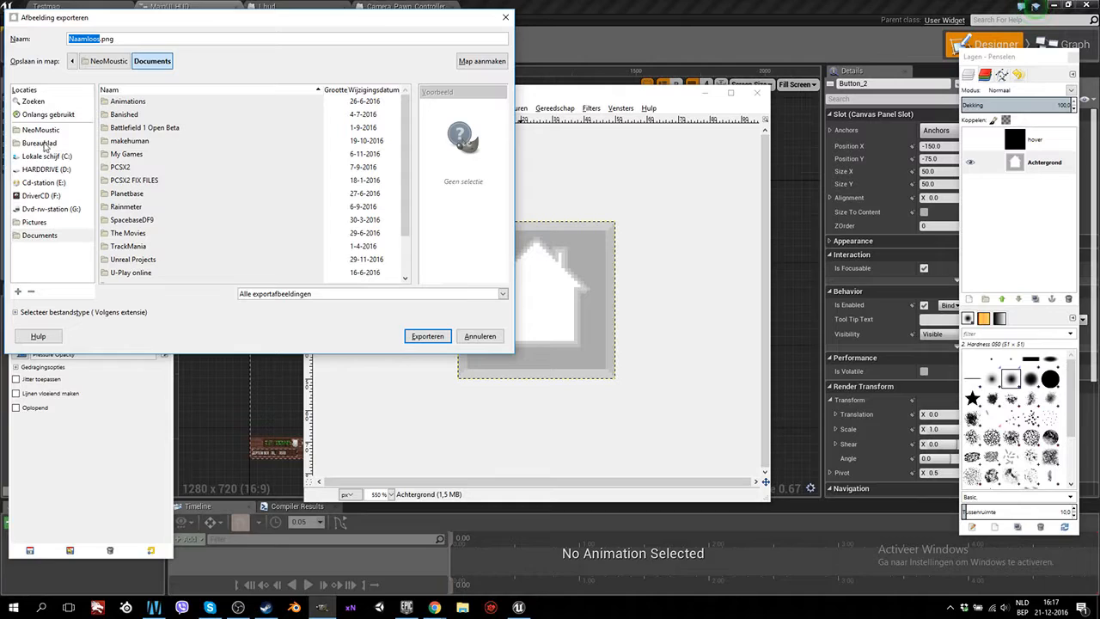
pyautogui.click(46, 170)
pyautogui.doubleClick(138, 184)
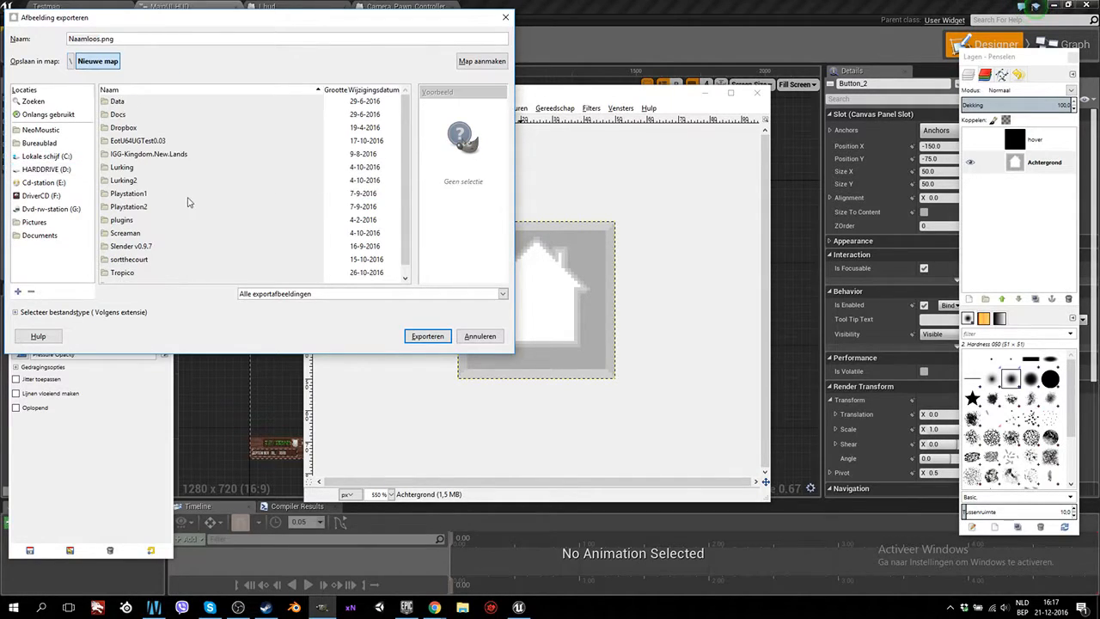
pyautogui.scroll(-1, 127, 267)
pyautogui.doubleClick(133, 276)
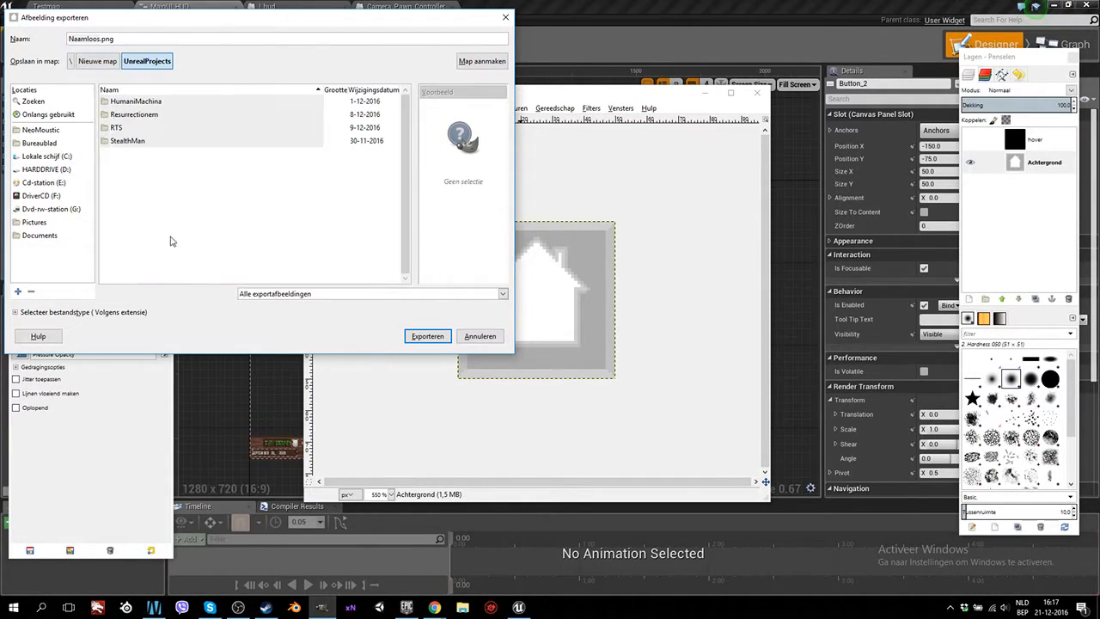
pyautogui.doubleClick(136, 115)
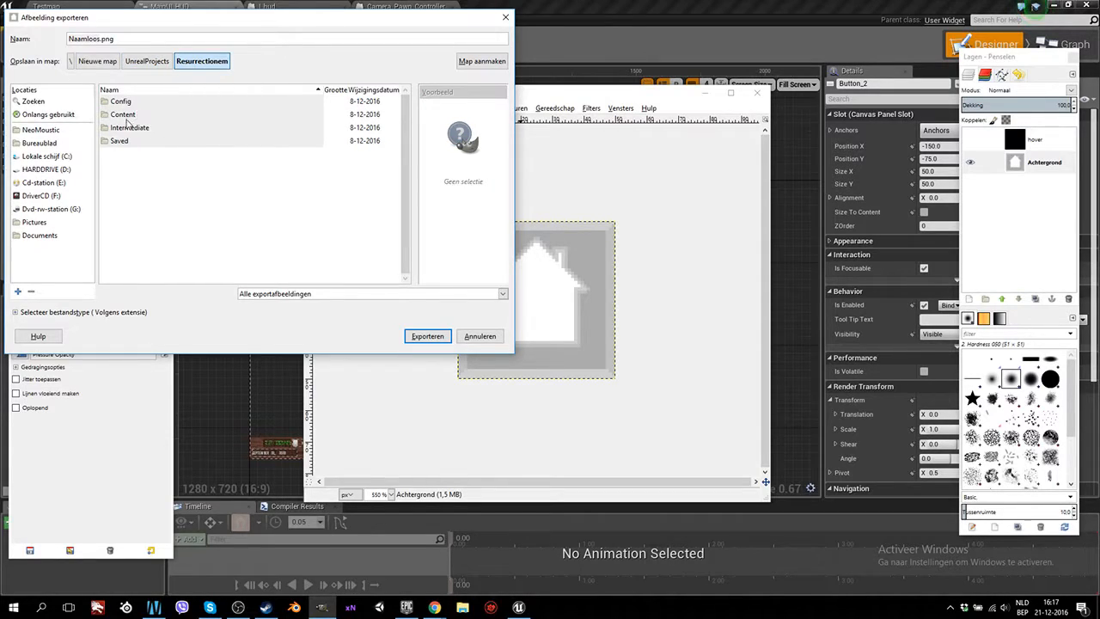
pyautogui.doubleClick(122, 116)
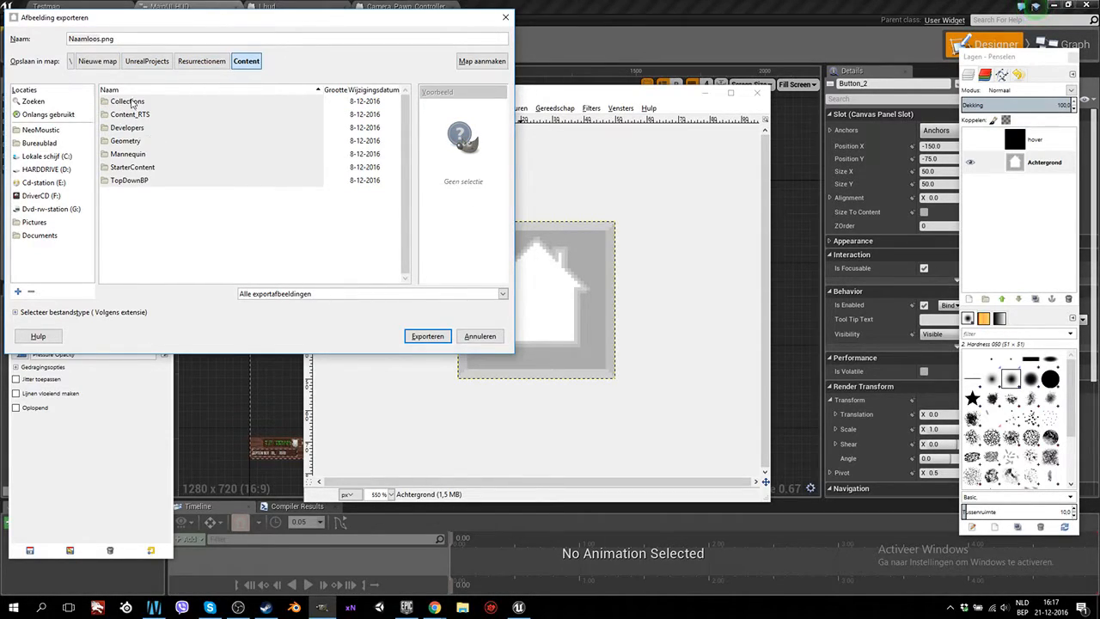
pyautogui.click(138, 168)
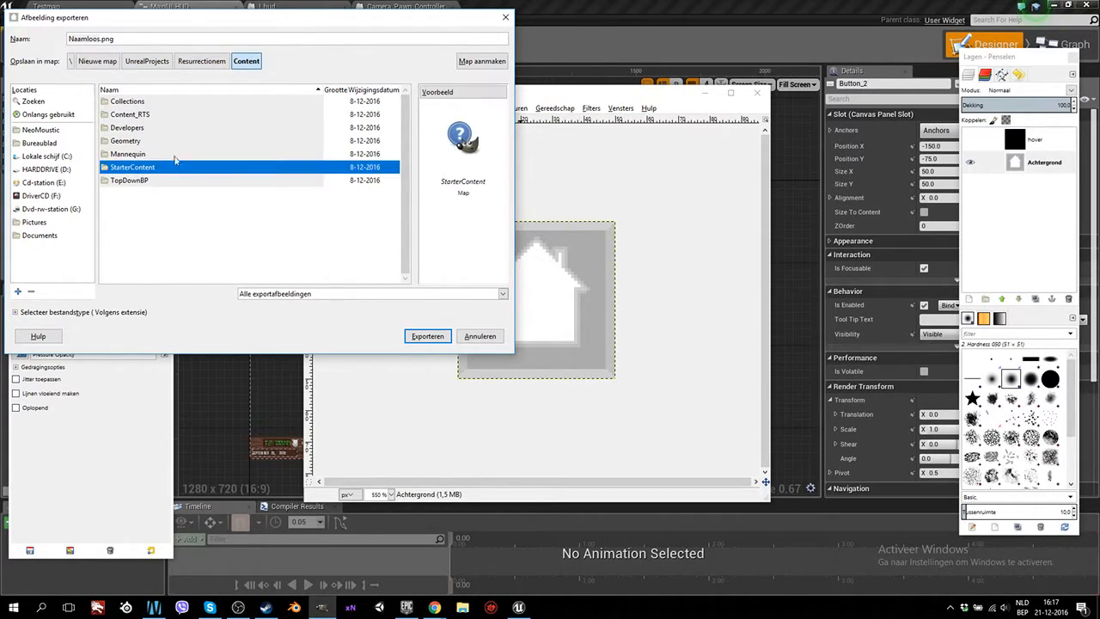
pyautogui.click(137, 116)
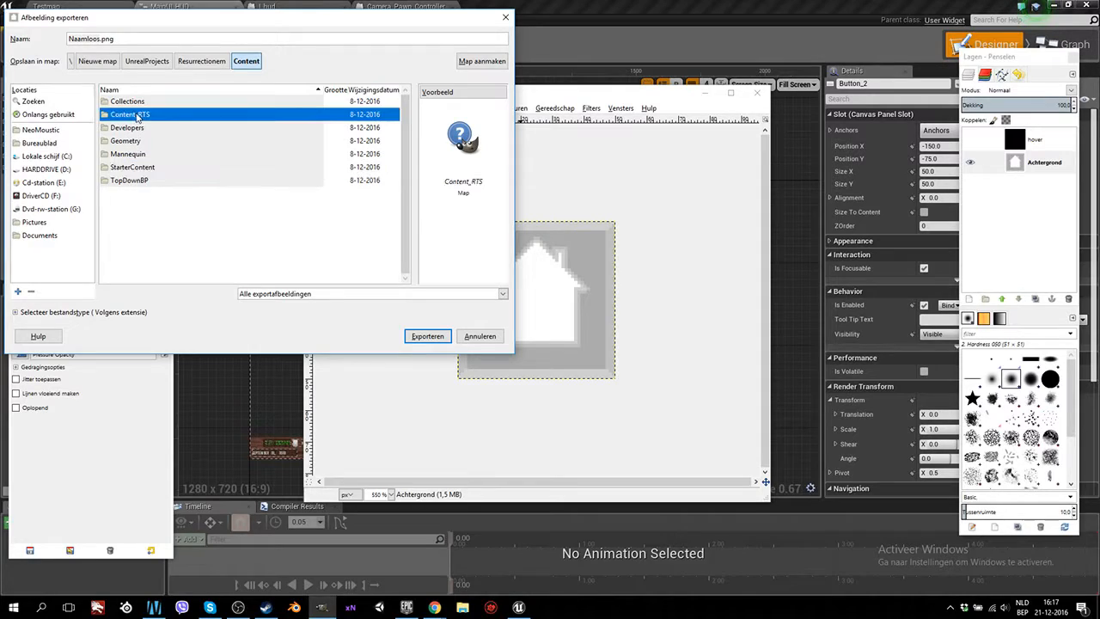
# Export the image as ButtonBuild.png with the default PNG options and make the hover layer visible again.
pyautogui.click(139, 41)
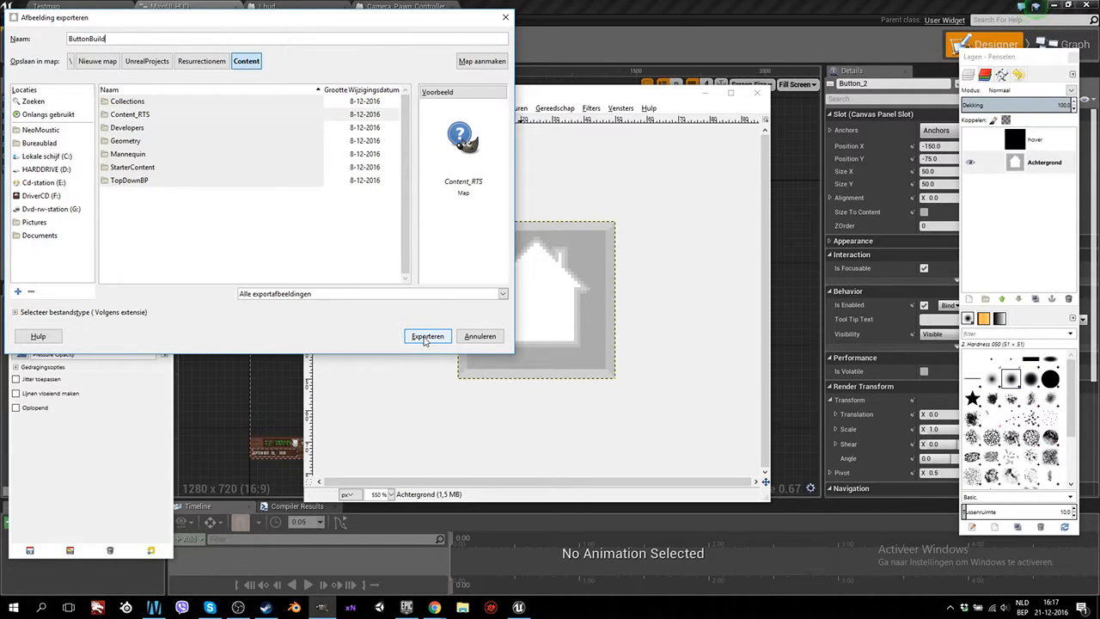
pyautogui.click(425, 337)
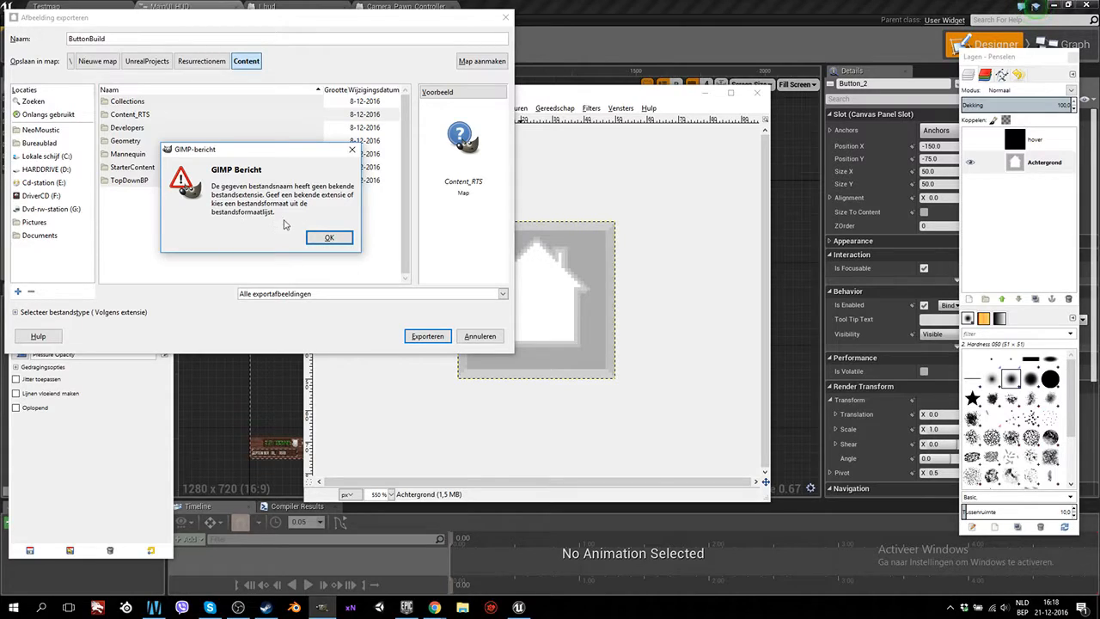
pyautogui.click(351, 151)
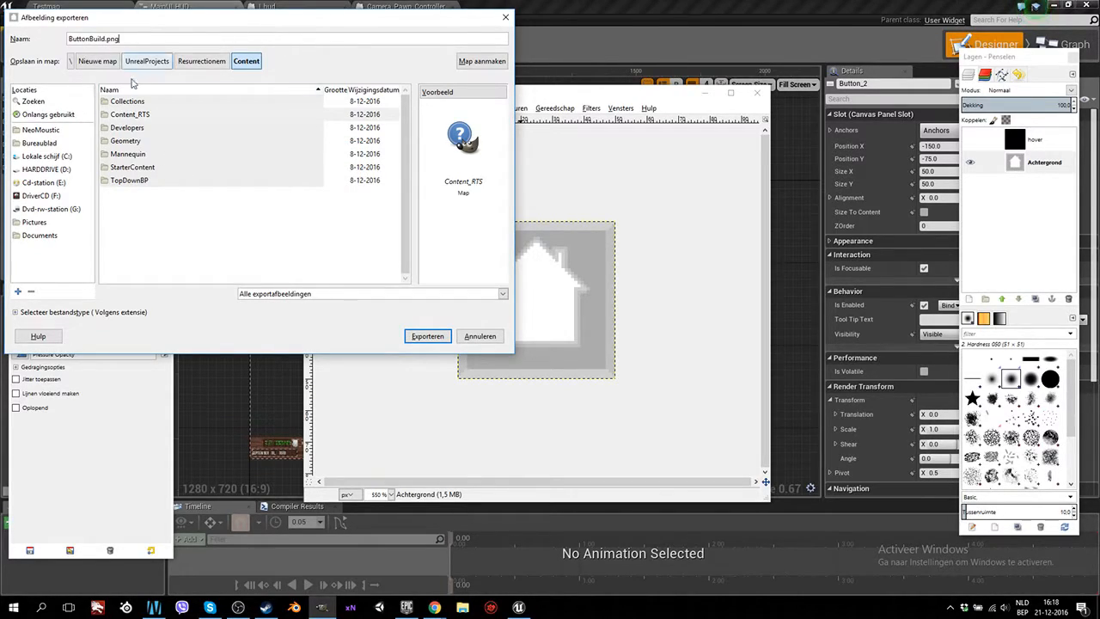
pyautogui.click(427, 336)
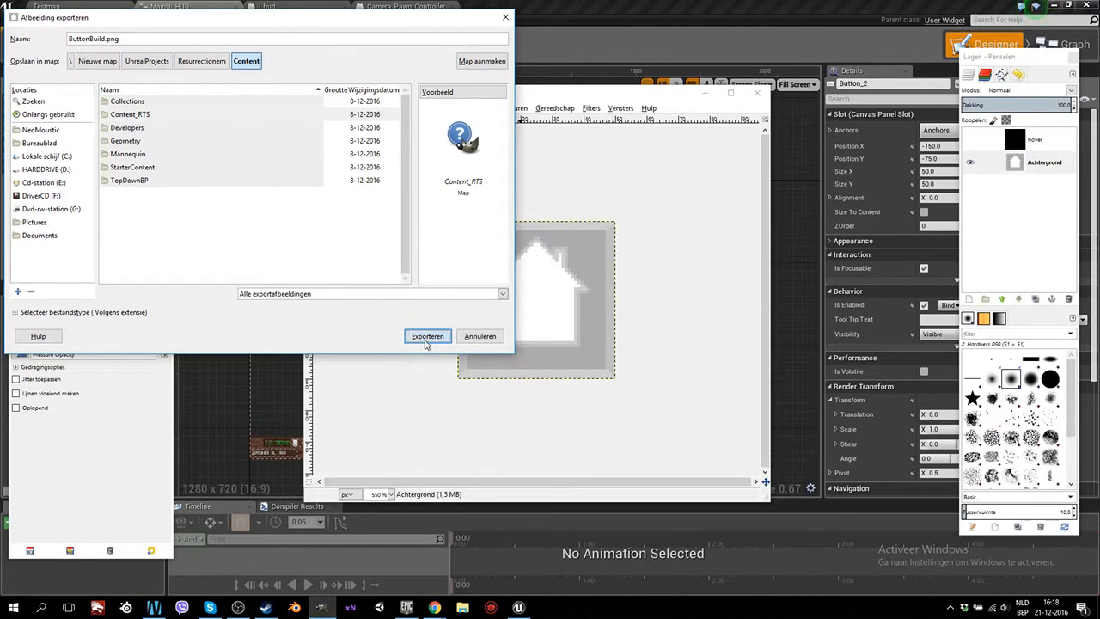
pyautogui.click(572, 413)
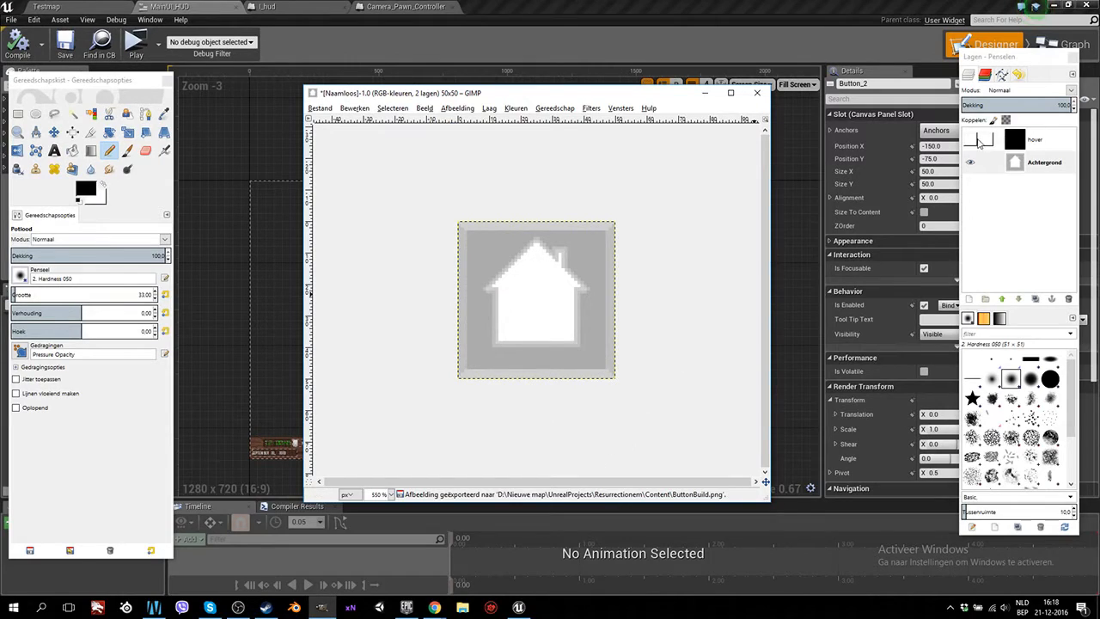
pyautogui.click(971, 139)
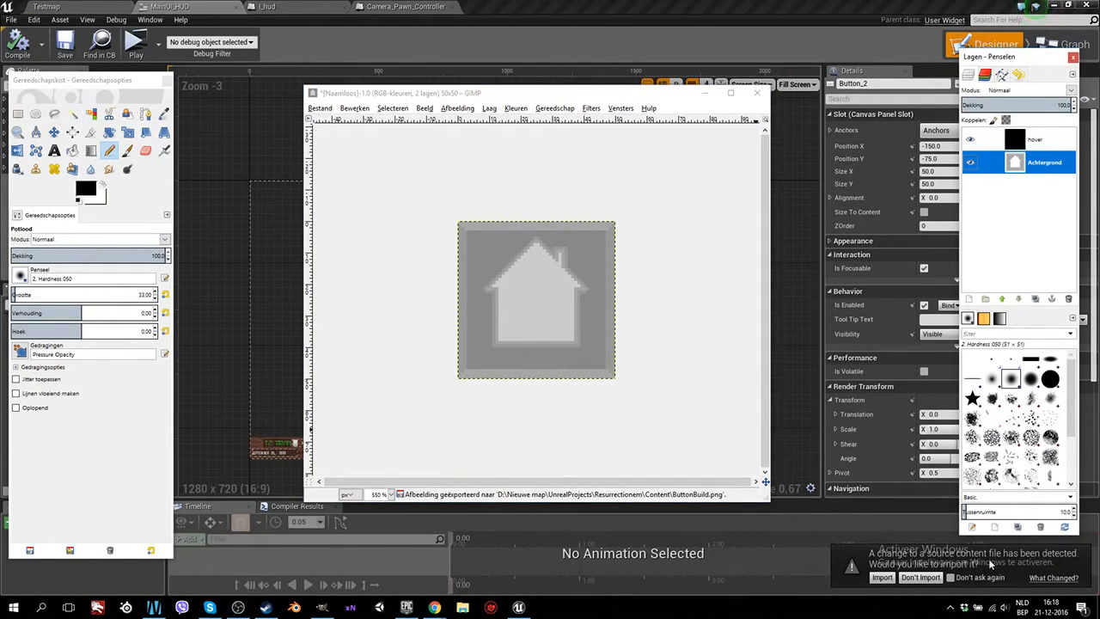
# Import the detected ButtonBuild file into the Unreal project and look for it in the Testmap editor's Content and Content_RTS folders.
pyautogui.click(882, 577)
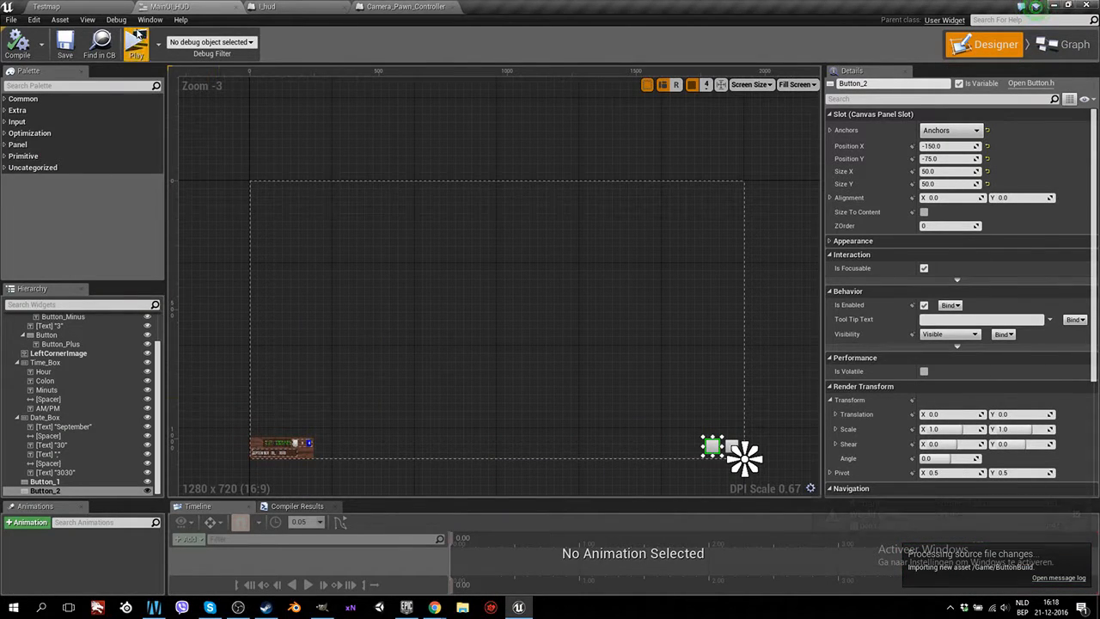
pyautogui.click(67, 7)
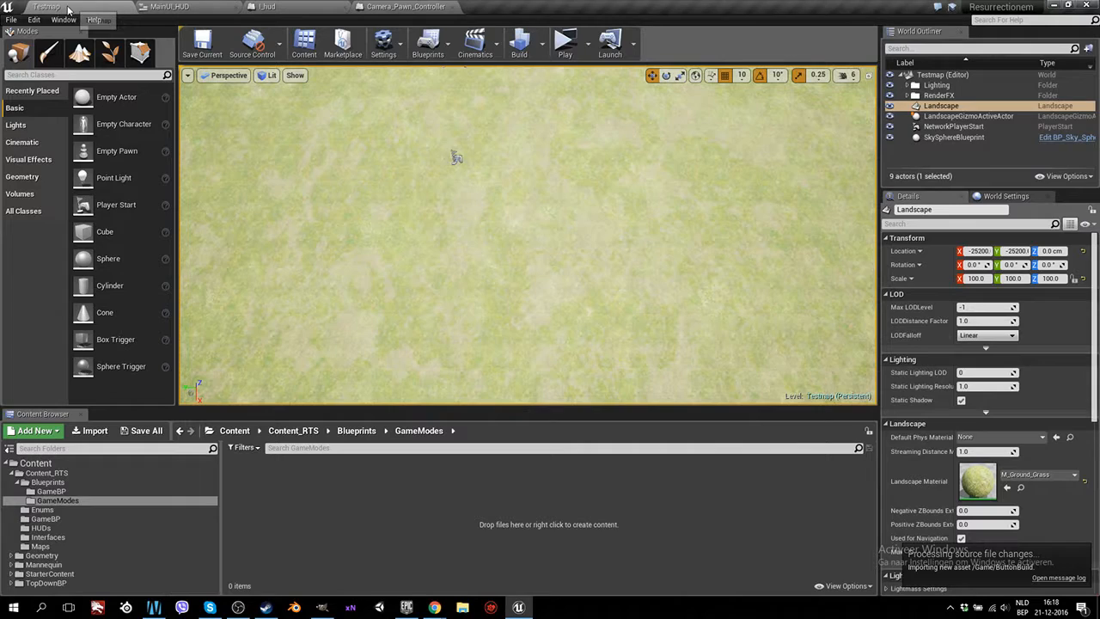
pyautogui.click(60, 475)
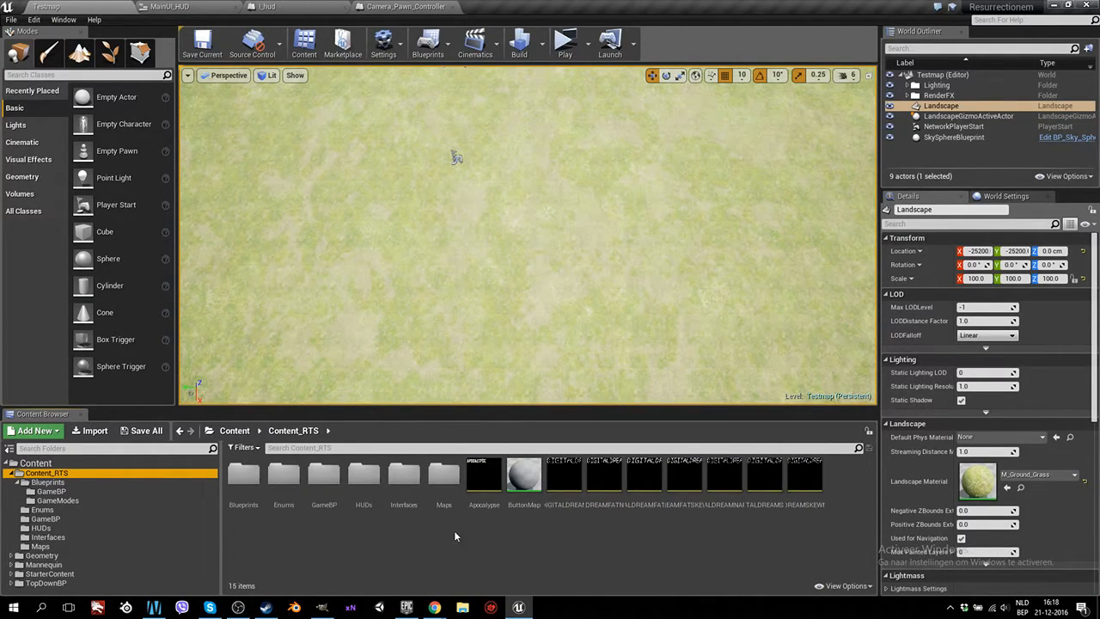
pyautogui.click(60, 463)
pyautogui.click(60, 474)
# Switch to GIMP and export the image with the hover layer visible as ButtonBuildHover.Tga into the Content folder, keeping the default TGA options.
pyautogui.click(320, 608)
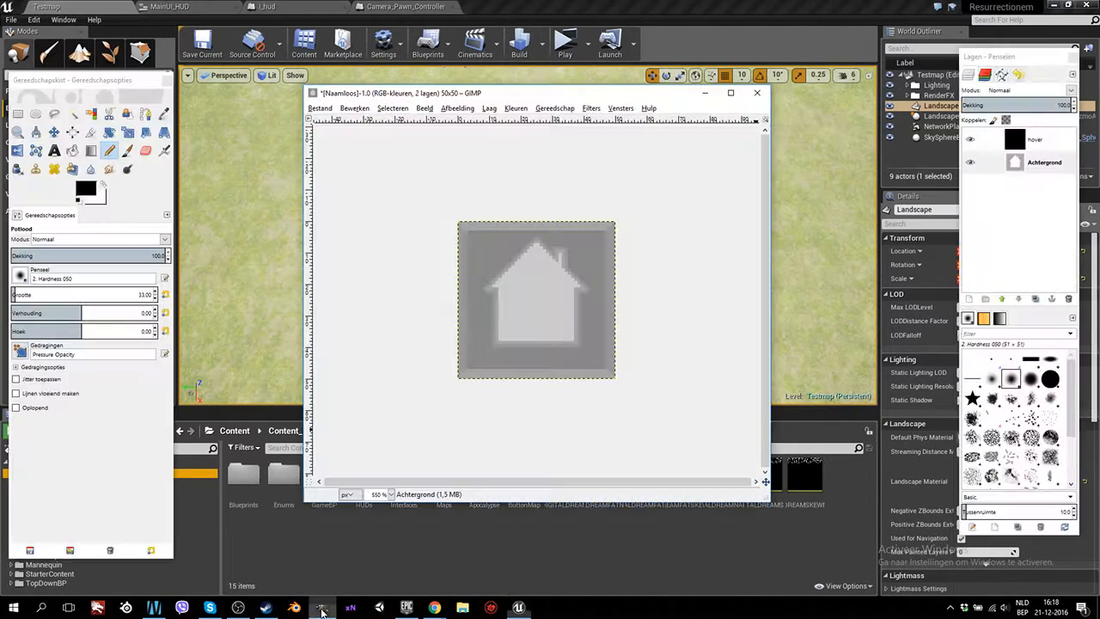
pyautogui.click(971, 140)
pyautogui.click(971, 140)
pyautogui.click(319, 108)
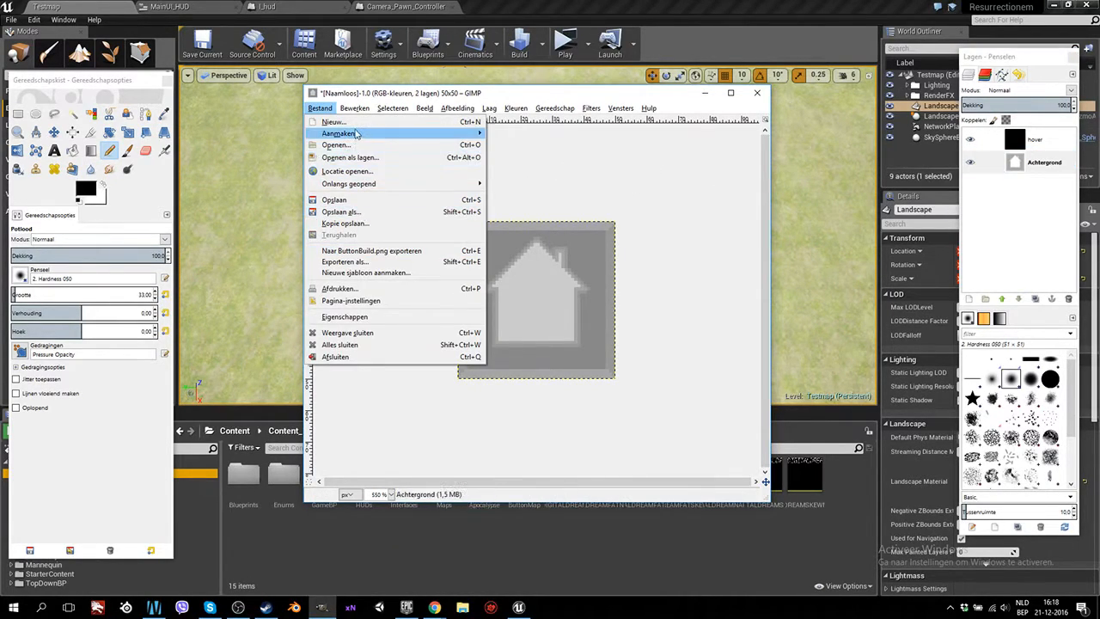
pyautogui.click(360, 262)
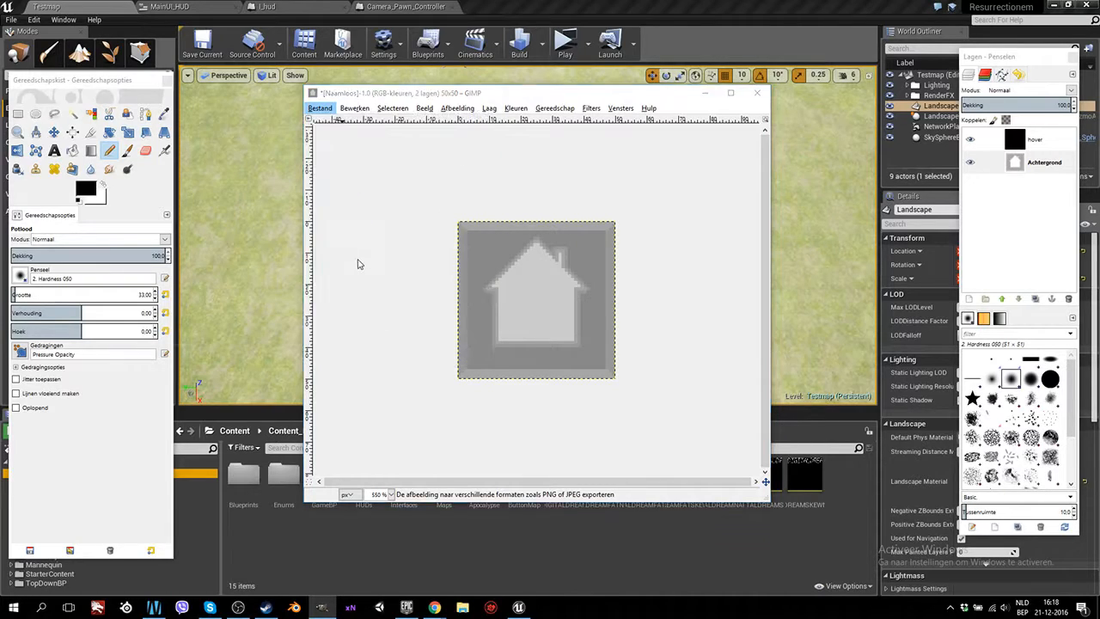
pyautogui.click(121, 38)
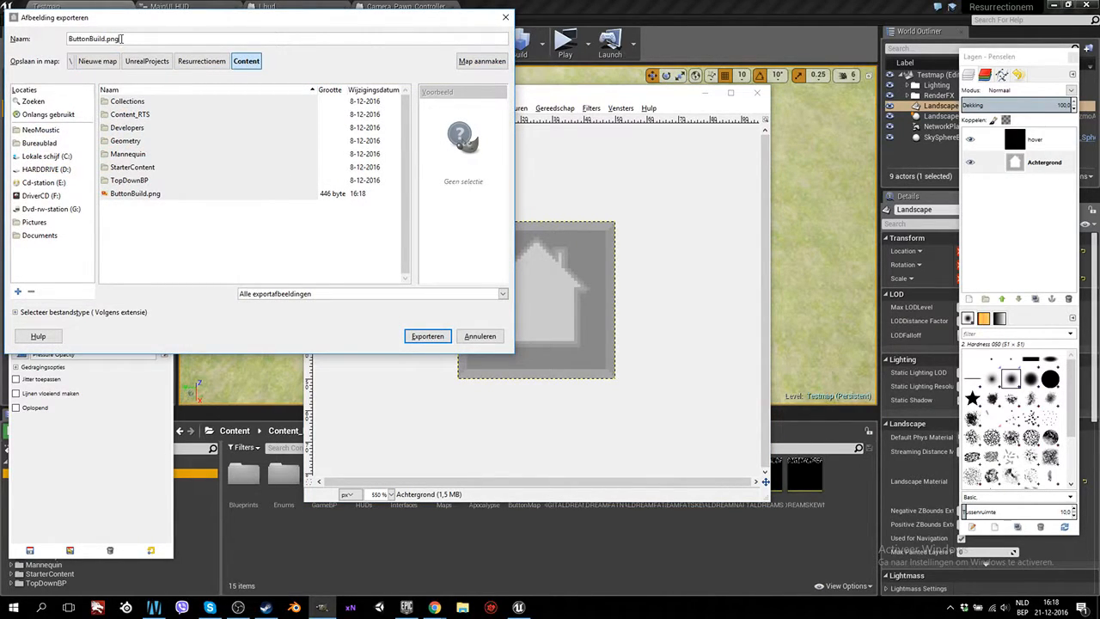
pyautogui.press('BackSpace')
pyautogui.press('BackSpace')
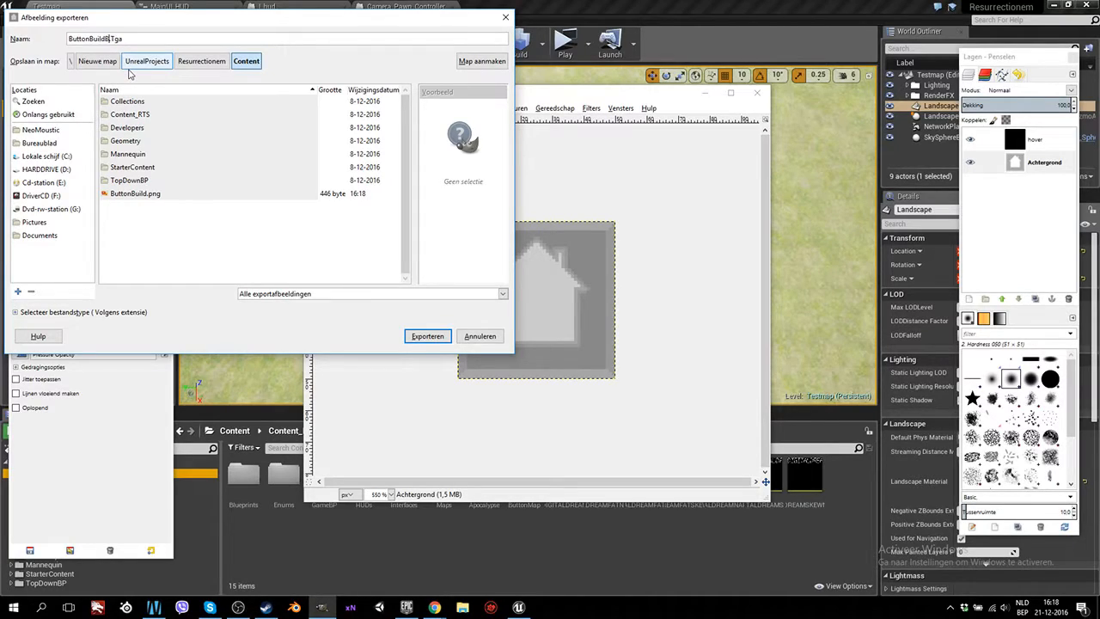
pyautogui.write('u')
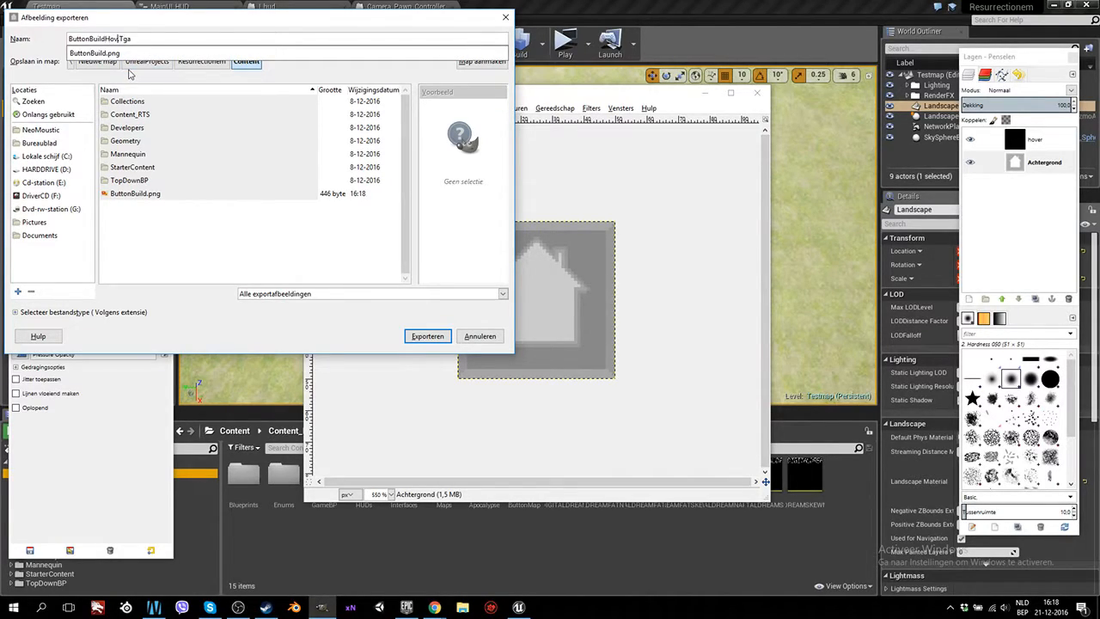
pyautogui.click(427, 336)
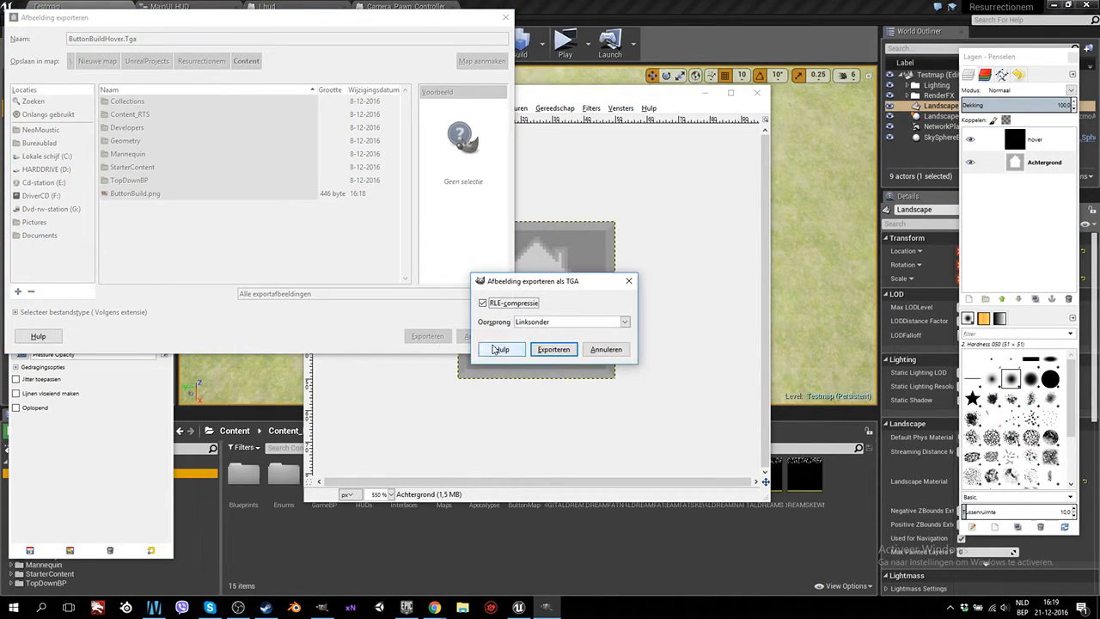
pyautogui.click(549, 351)
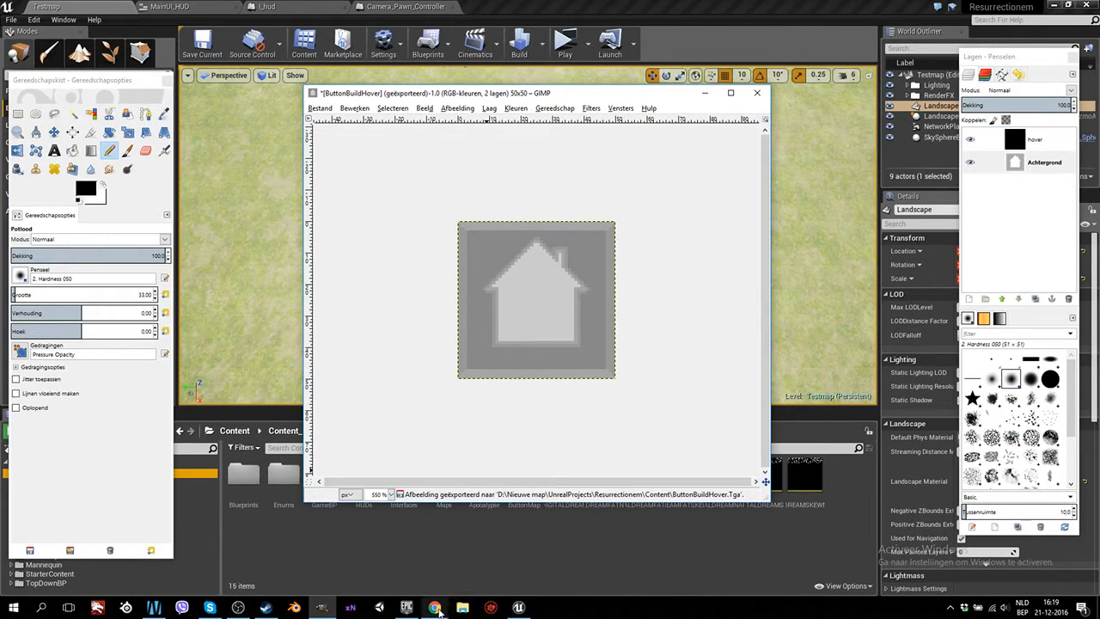
# Switch back to Unreal, import the detected source file change, and show the top-level Content folder.
pyautogui.click(521, 609)
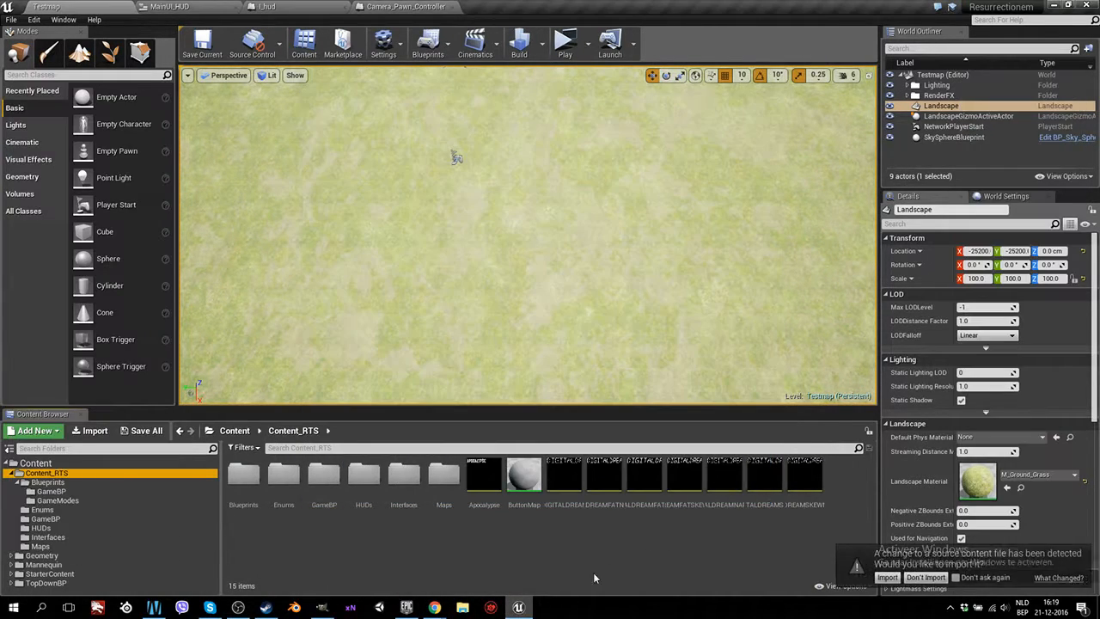
pyautogui.click(884, 577)
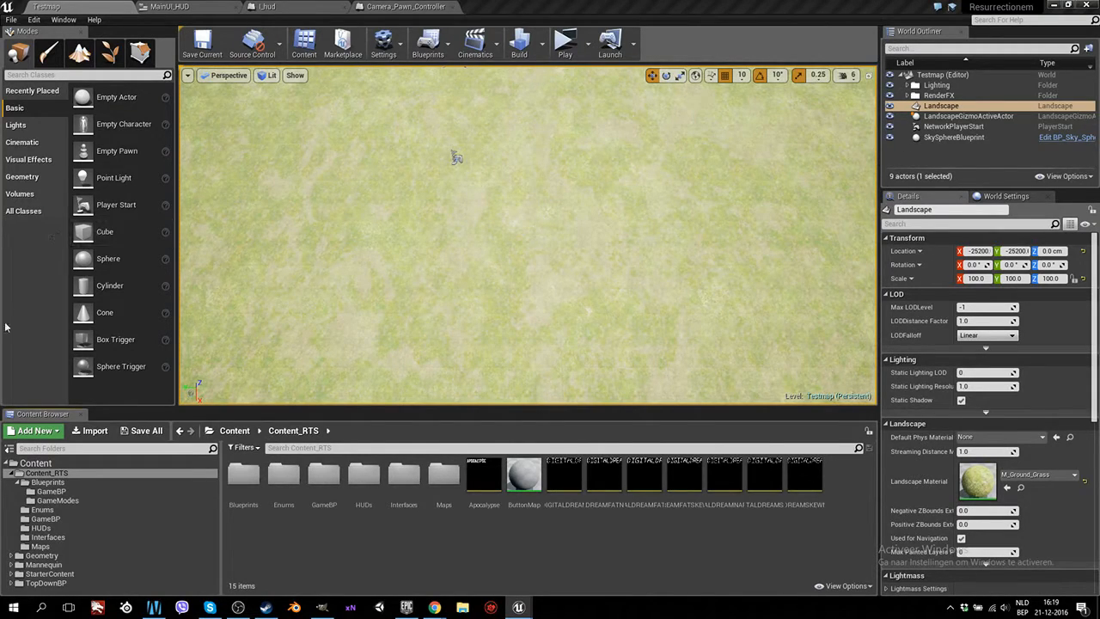
pyautogui.click(50, 482)
pyautogui.click(52, 472)
pyautogui.click(56, 464)
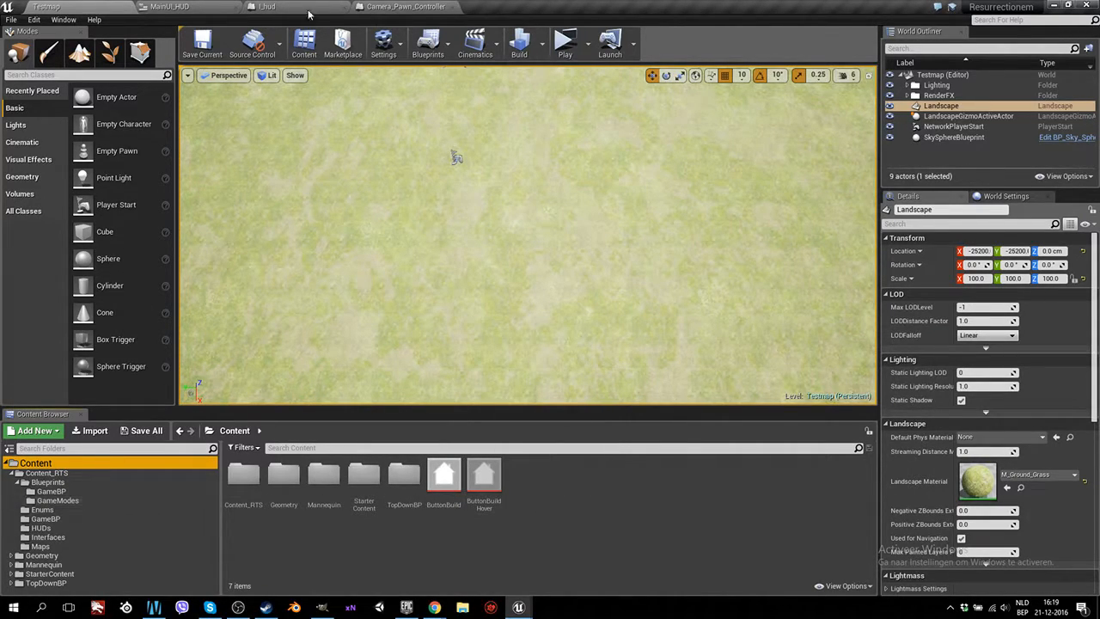
# Detach the MainUI_HUD editor into a floating window and assign the ButtonBuild texture as Button_2's Normal style image.
pyautogui.click(260, 7)
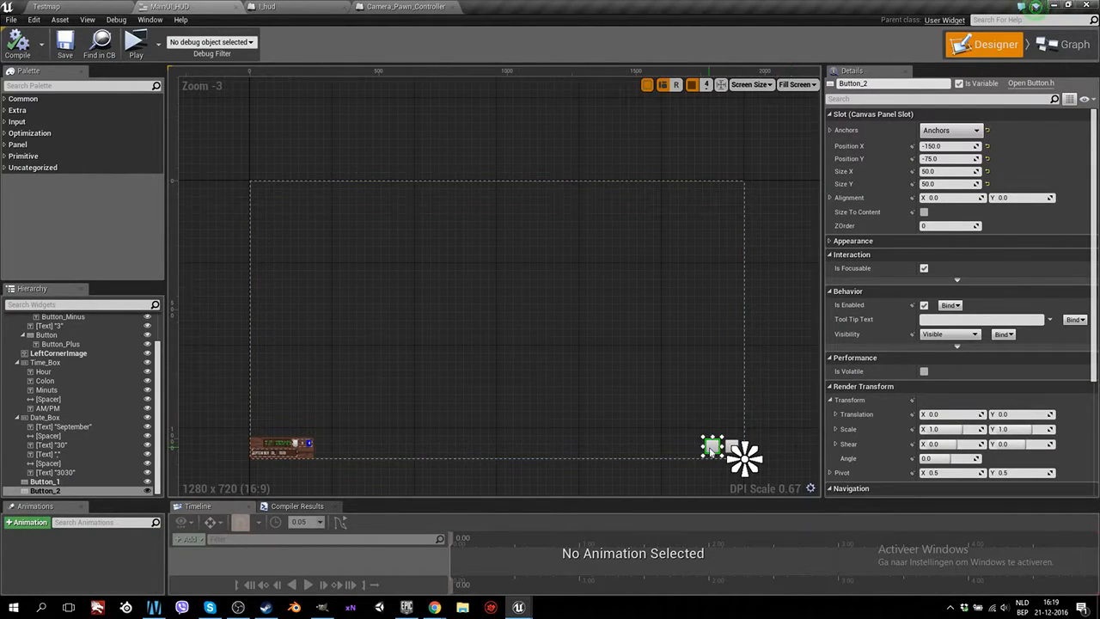
pyautogui.scroll(-5, 958, 358)
pyautogui.scroll(5, 958, 360)
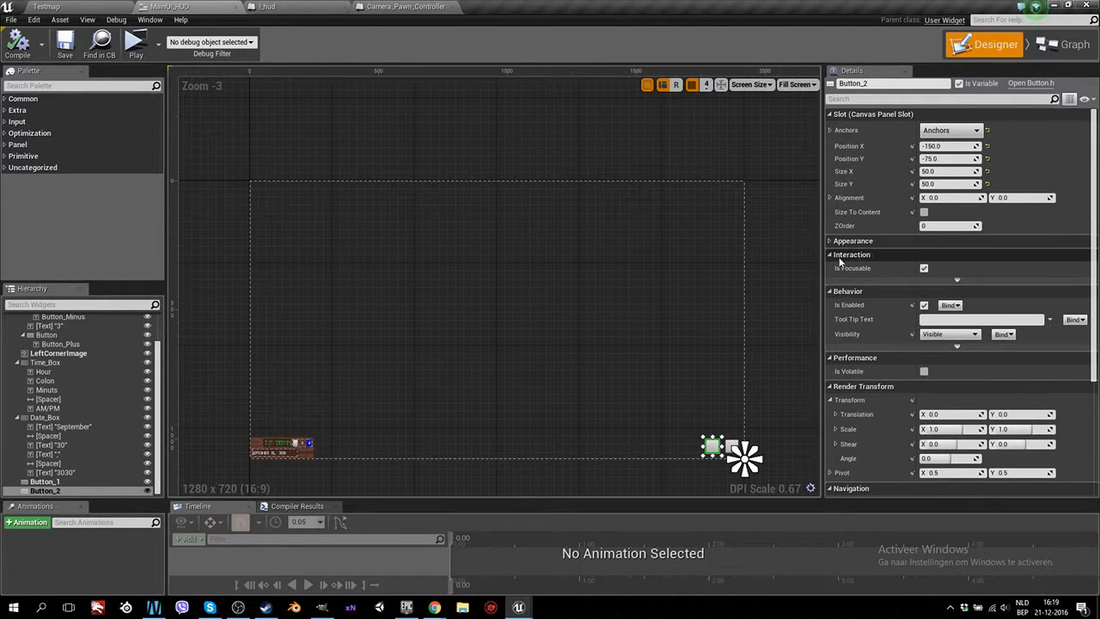
pyautogui.click(830, 242)
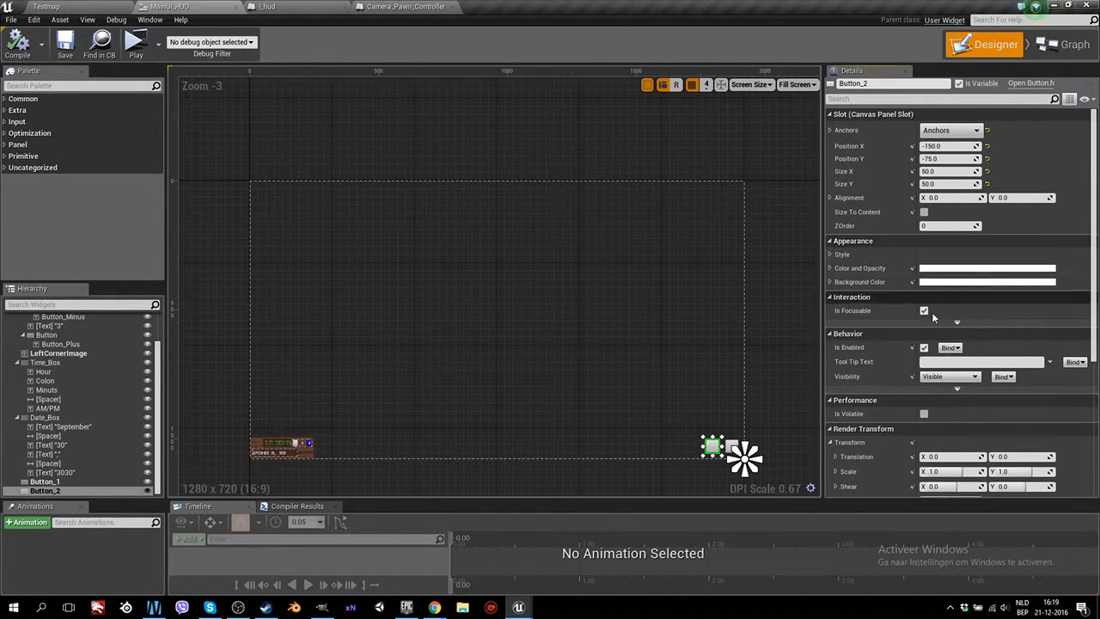
pyautogui.click(830, 256)
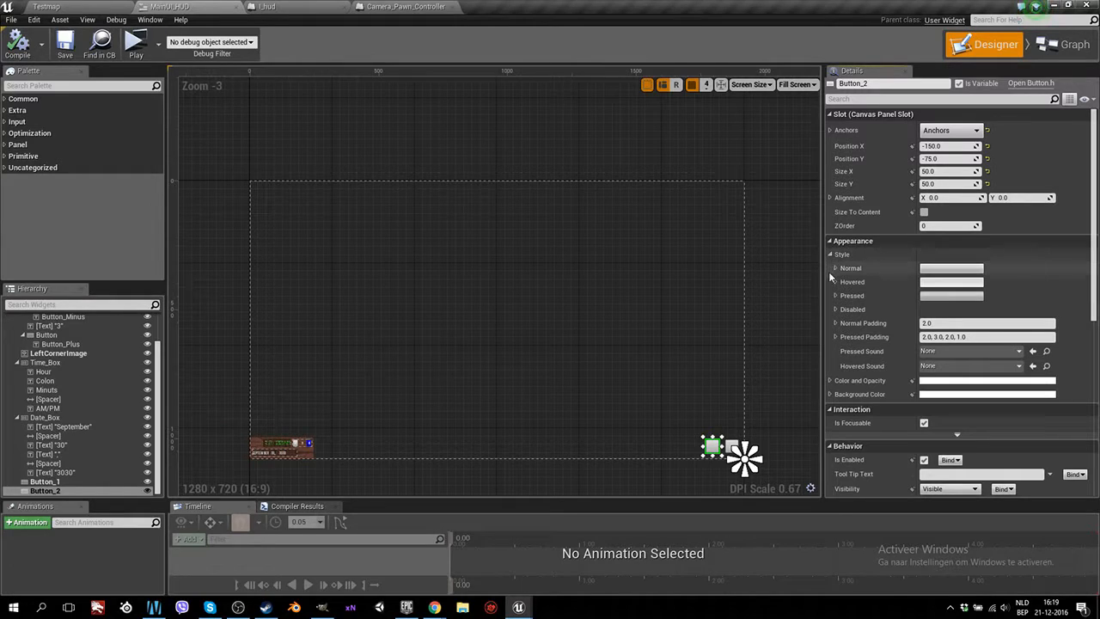
pyautogui.click(834, 267)
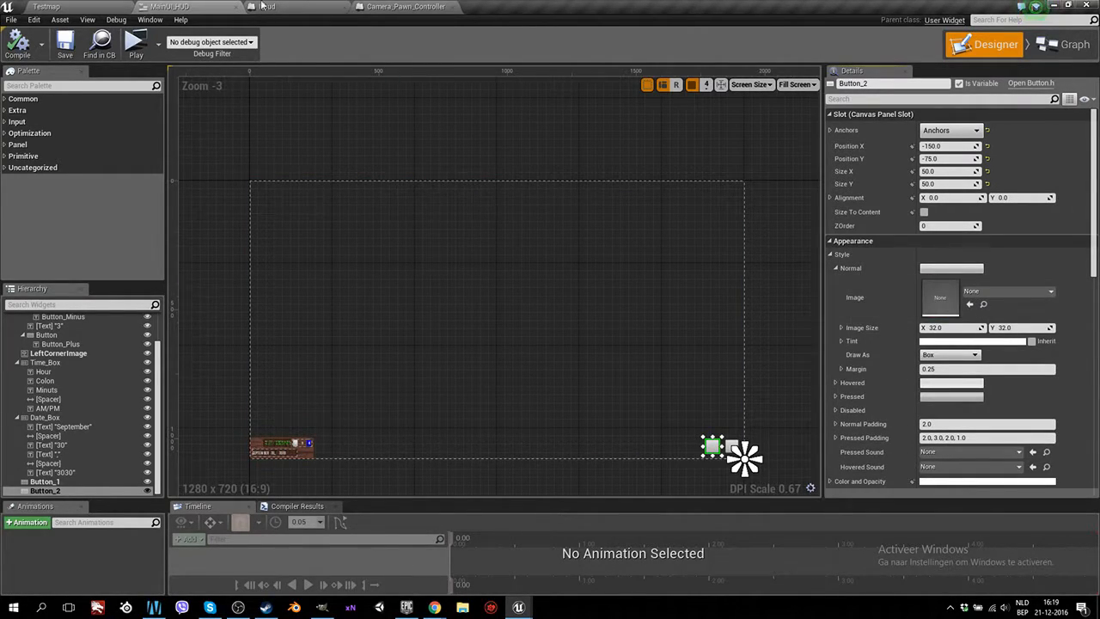
pyautogui.moveTo(179, 6); pyautogui.dragTo(477, 102)
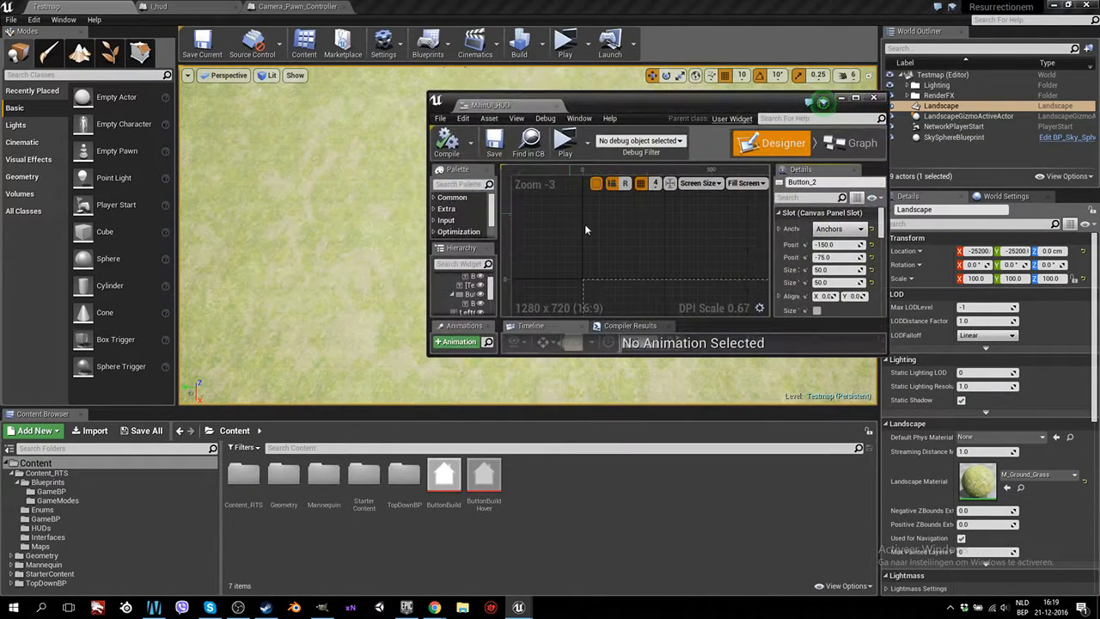
pyautogui.scroll(-6, 825, 275)
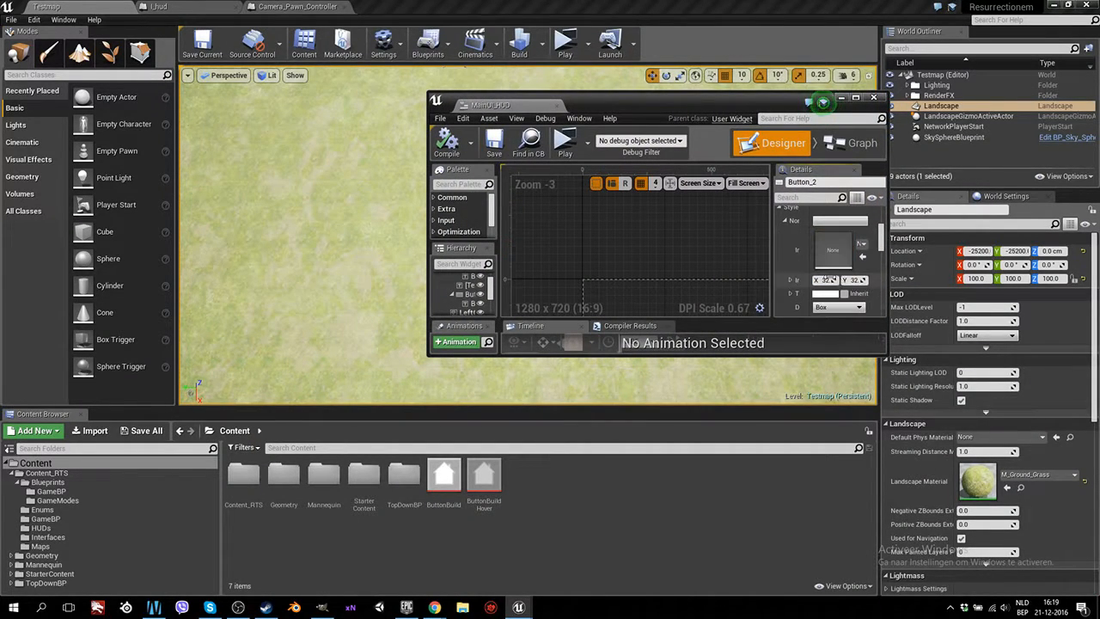
pyautogui.moveTo(444, 476); pyautogui.dragTo(826, 248)
# Assign the ButtonBuildHover texture as Button_2's Hovered style image and dock the MainUI_HUD editor back among the others.
pyautogui.scroll(-3, 823, 275)
pyautogui.scroll(-4, 821, 288)
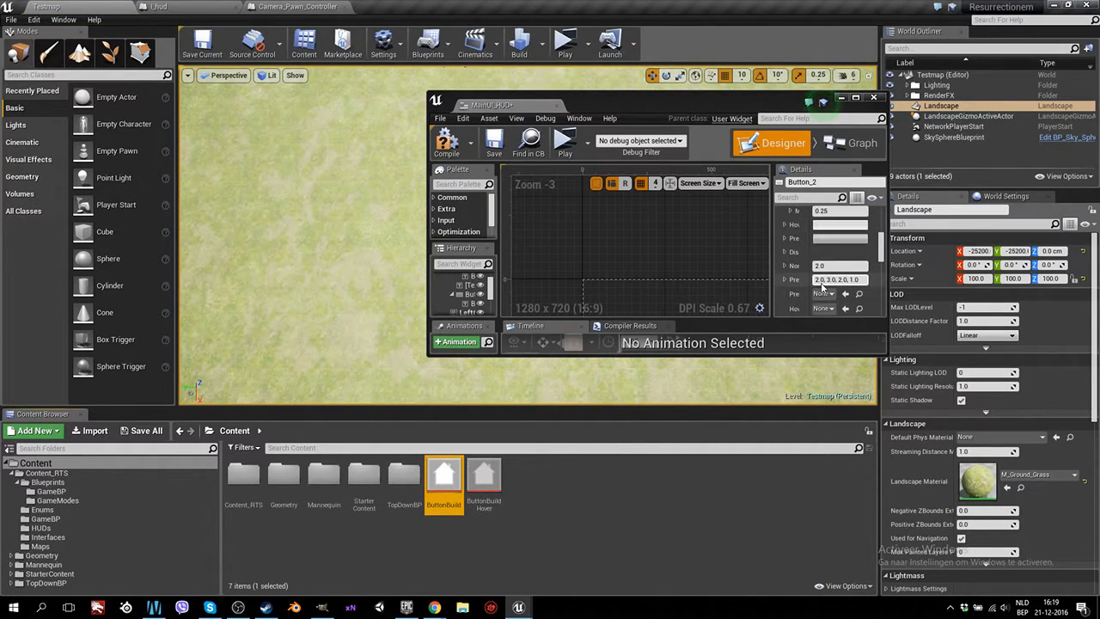
pyautogui.click(784, 225)
pyautogui.moveTo(483, 477); pyautogui.dragTo(831, 253)
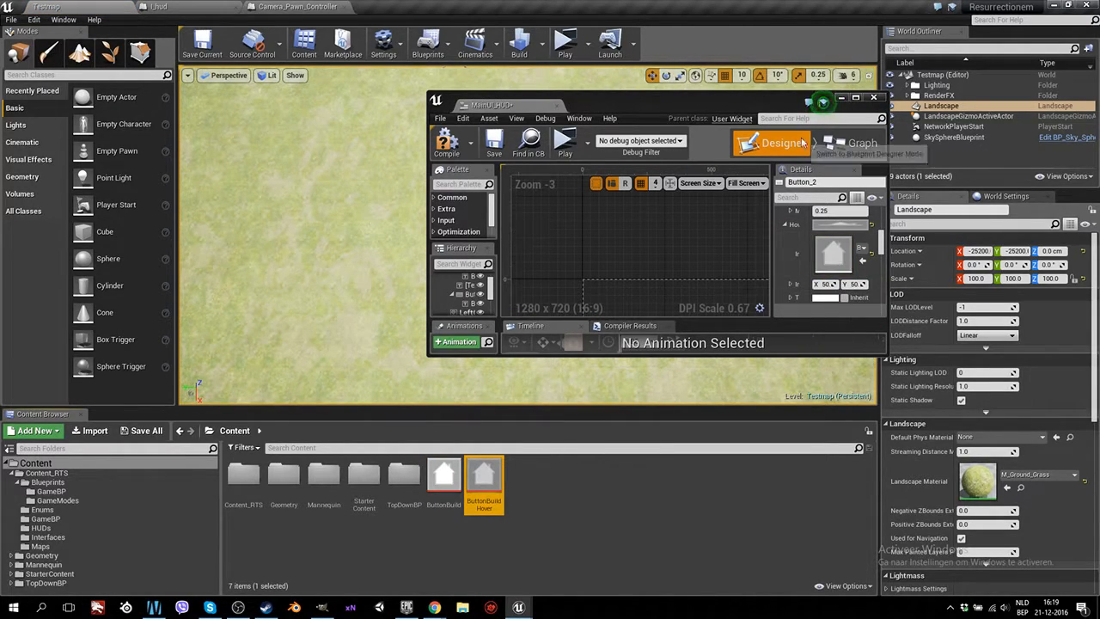
pyautogui.moveTo(494, 104); pyautogui.dragTo(385, 6)
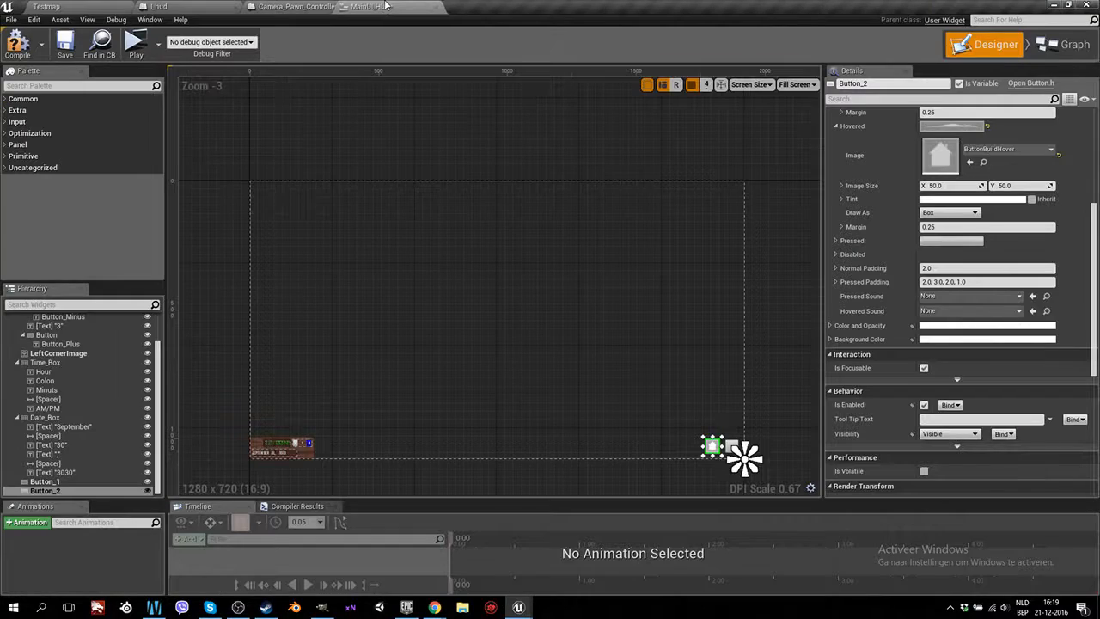
# Inspect the house button in the designer, then compile and save MainUI_HUD.
pyautogui.scroll(8, 715, 418)
pyautogui.moveTo(709, 430); pyautogui.dragTo(533, 212, button='right')
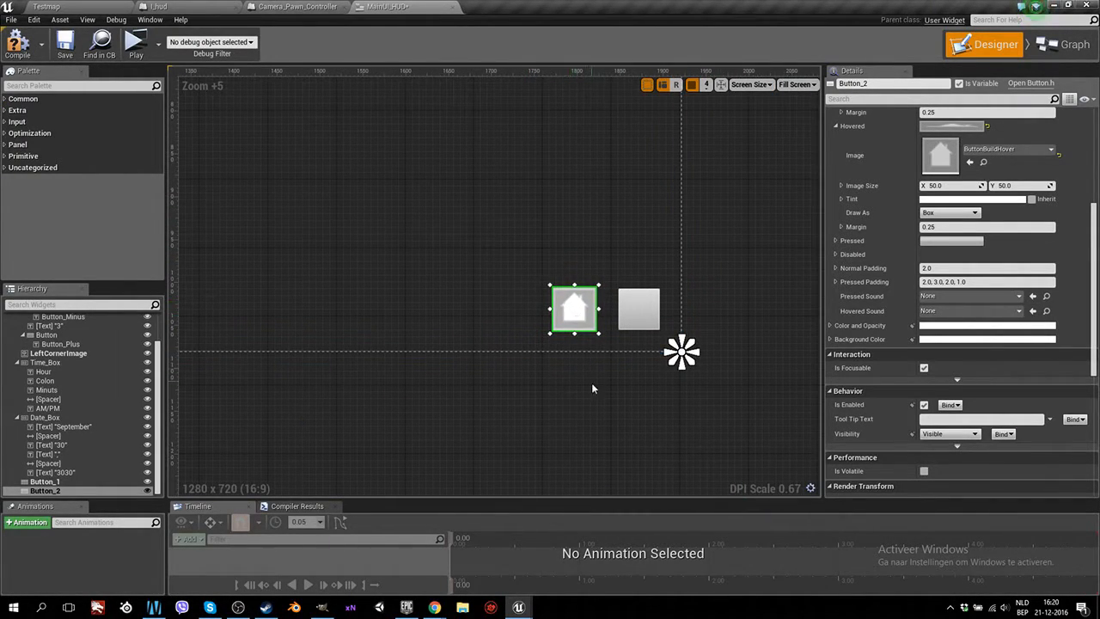
pyautogui.scroll(-9, 589, 315)
pyautogui.moveTo(536, 277); pyautogui.dragTo(565, 332, button='right')
pyautogui.scroll(3, 560, 330)
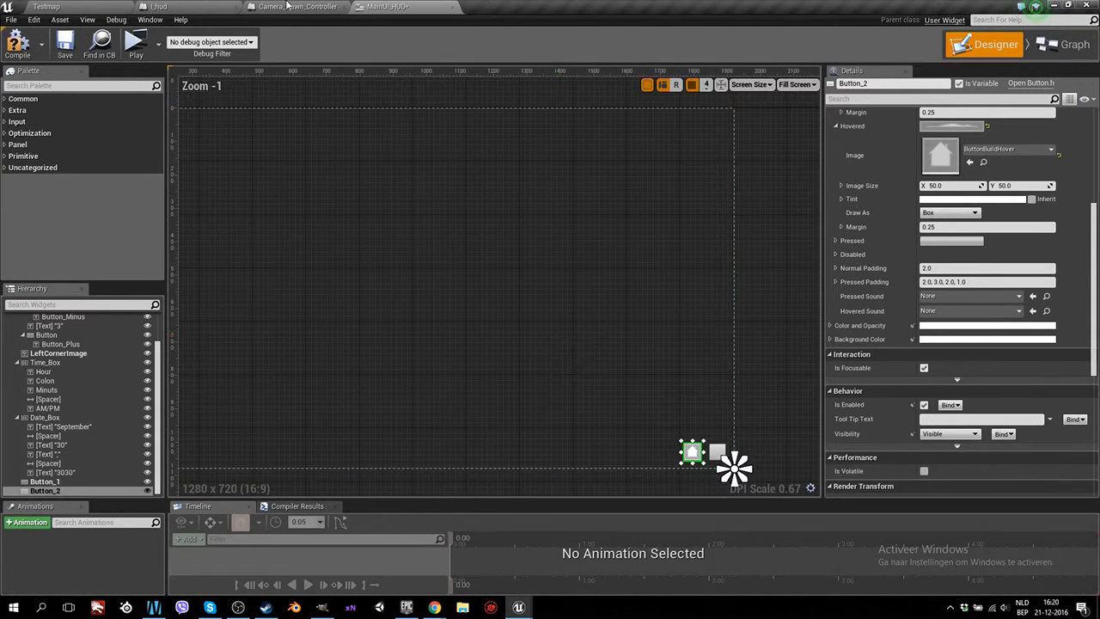
pyautogui.click(18, 46)
pyautogui.click(64, 46)
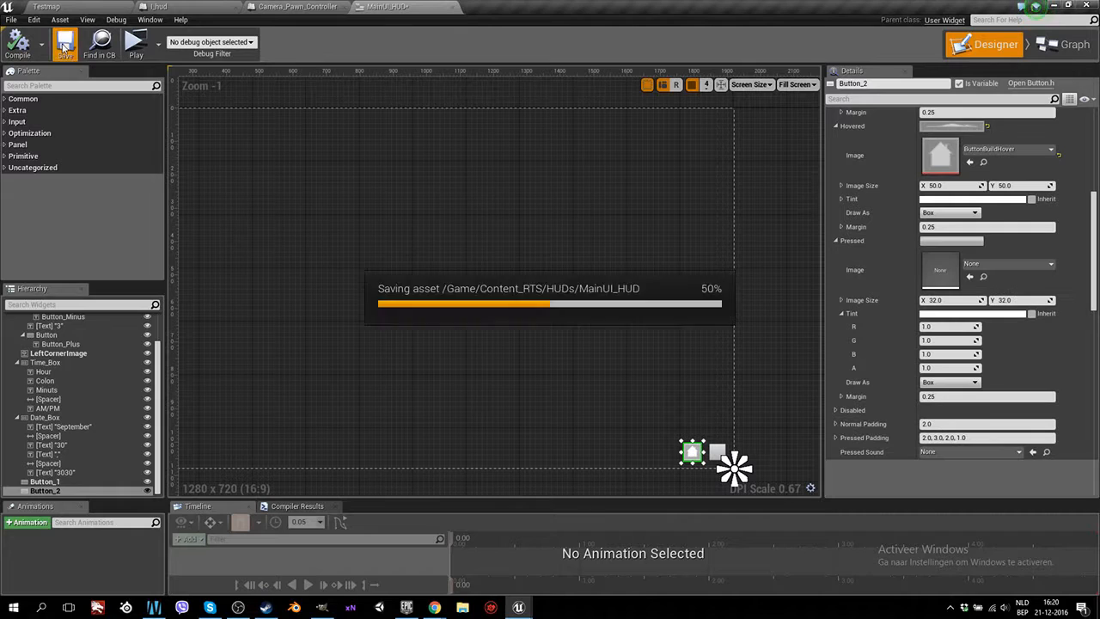
# Play Testmap in a standalone preview to check the house button's hover look, then end the preview.
pyautogui.click(69, 12)
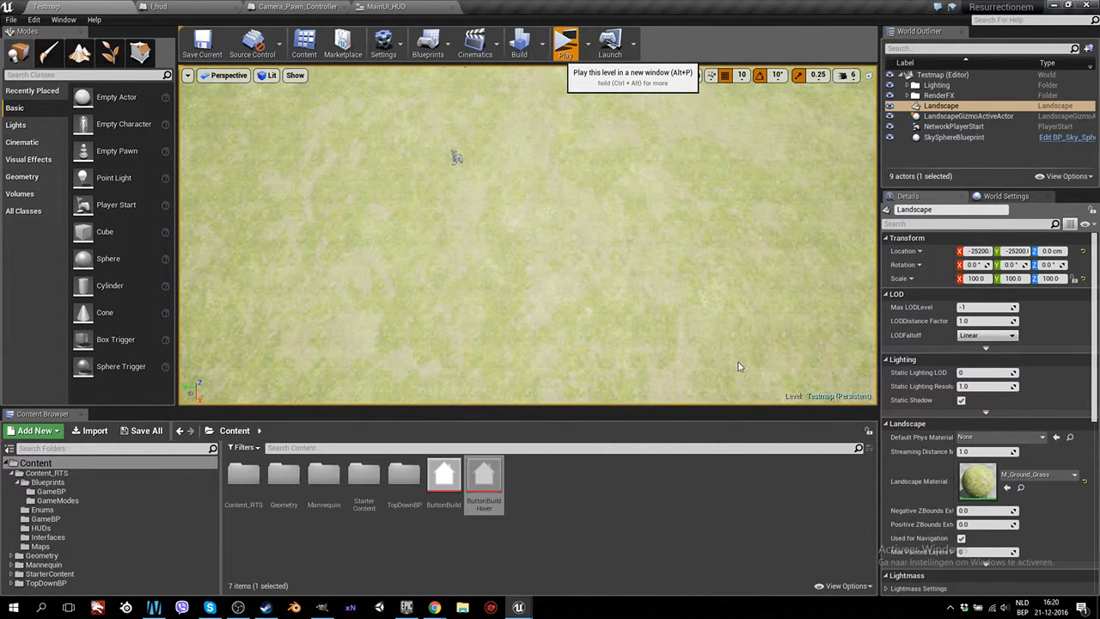
pyautogui.hotkey('alt', 'p')
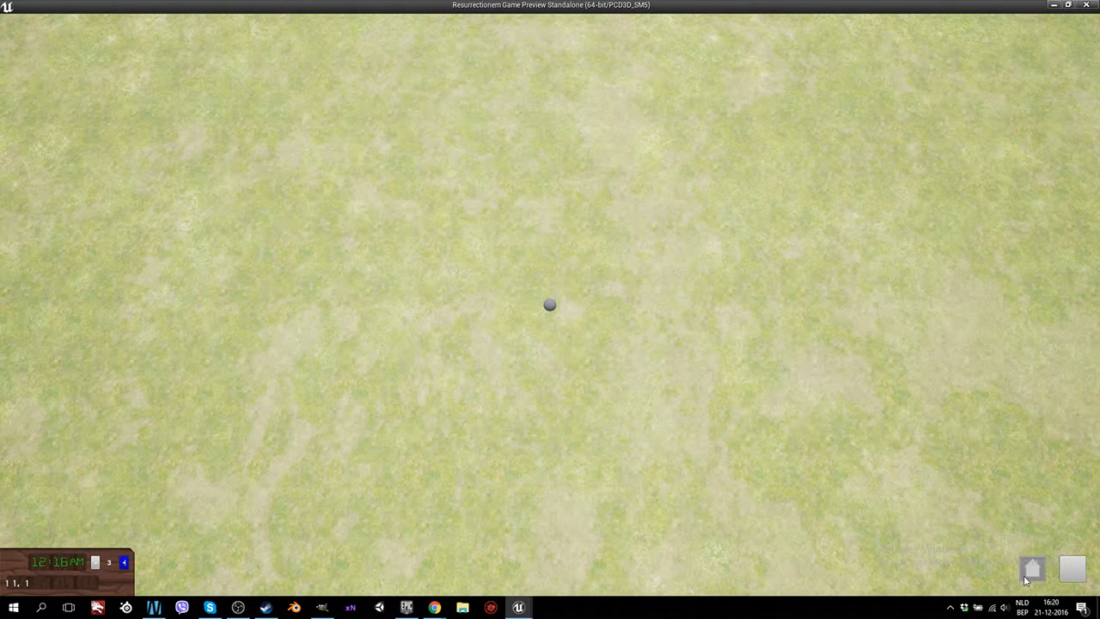
pyautogui.press('Escape')
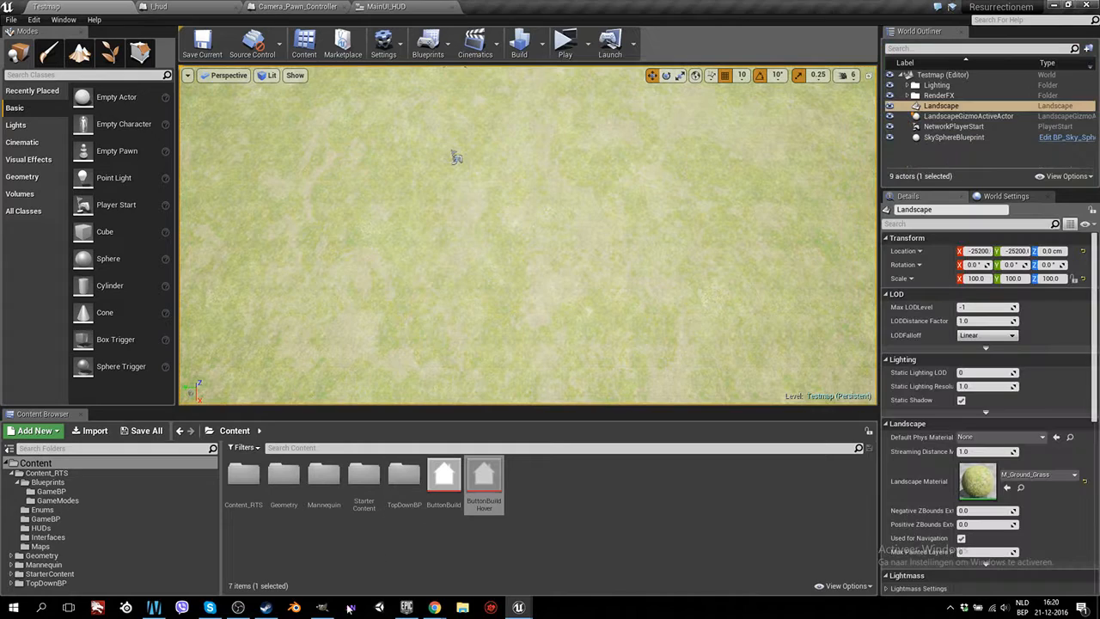
# Switch to GIMP and add a transparent 50 by 50 px layer named Pressed above Achtergrond.
pyautogui.click(321, 607)
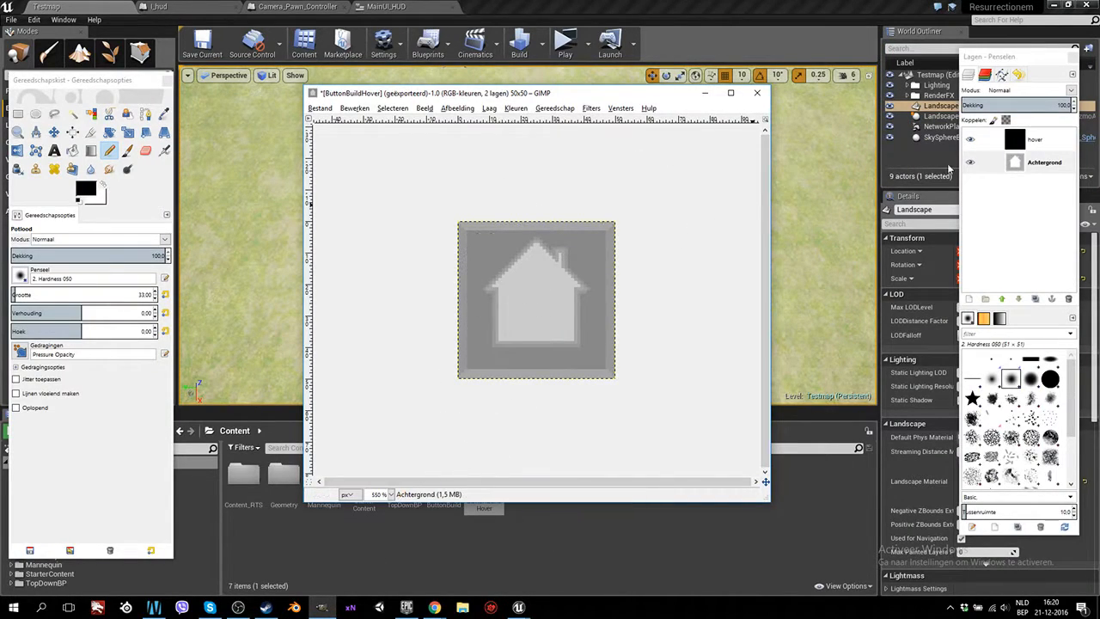
pyautogui.rightClick(1020, 197)
pyautogui.click(945, 225)
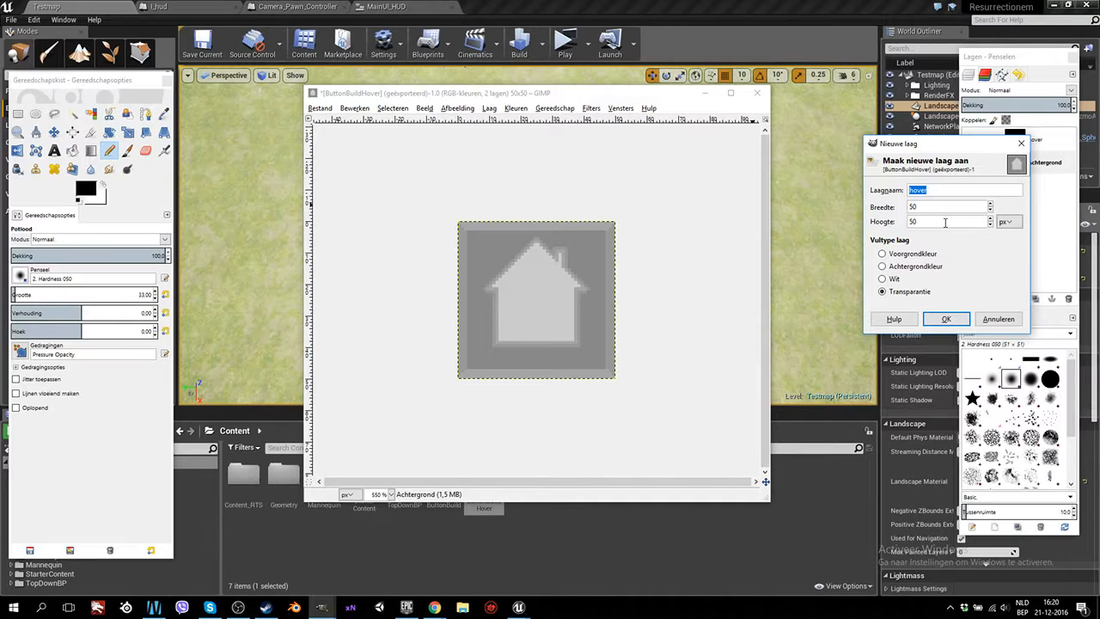
pyautogui.write('Pressed')
pyautogui.press('Return')
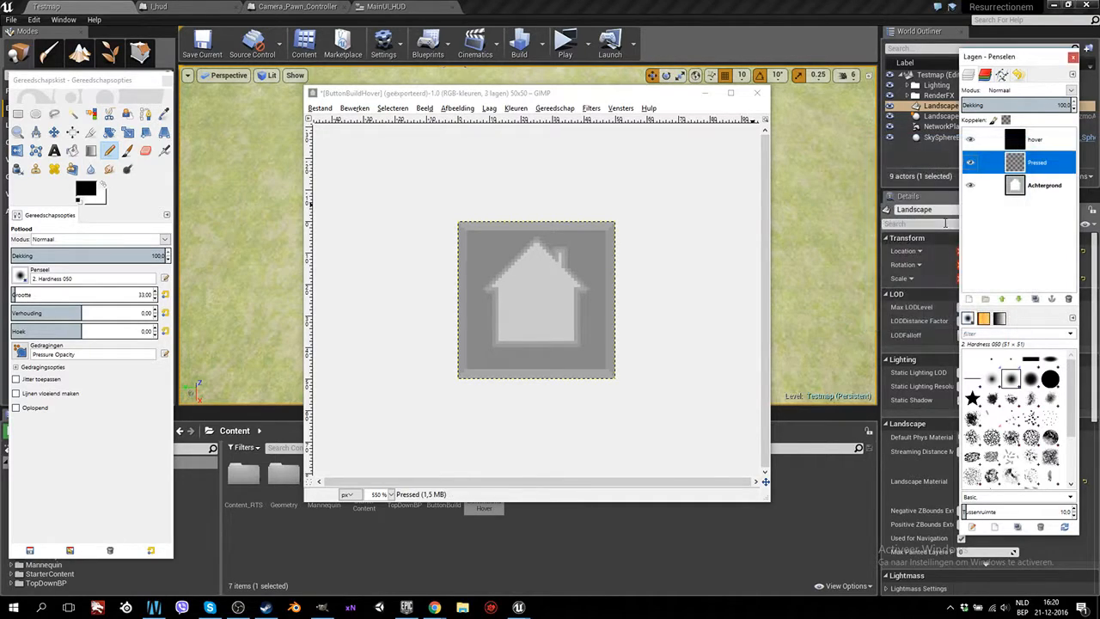
# With the hover layer hidden, cover the Pressed layer in red ff0000 and lower its opacity to 20.
pyautogui.click(970, 139)
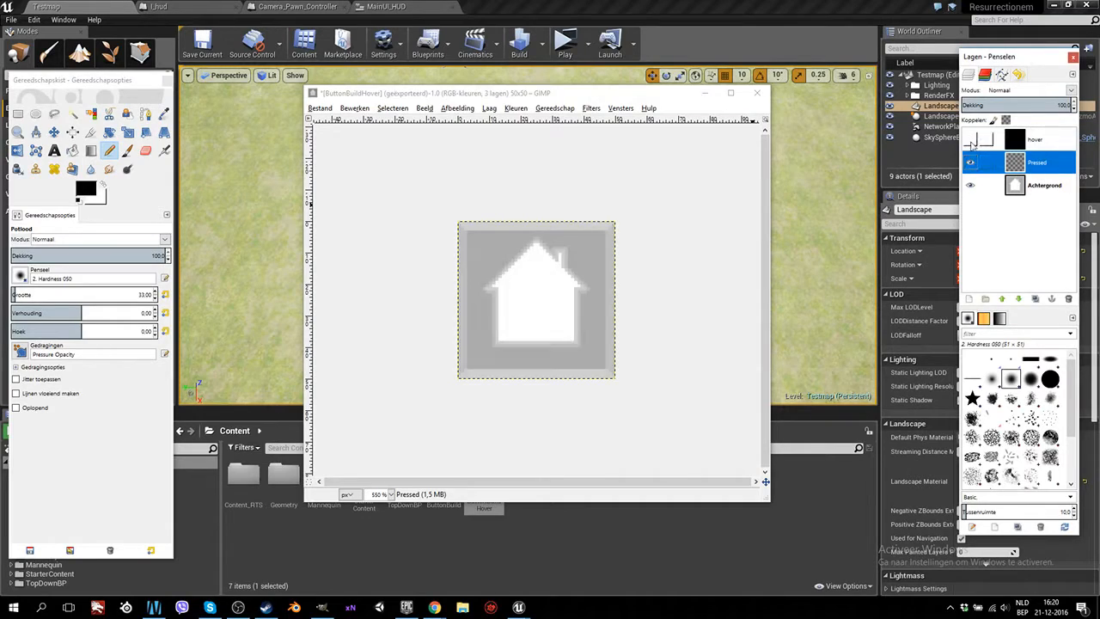
pyautogui.click(85, 190)
pyautogui.moveTo(375, 127); pyautogui.dragTo(396, 60)
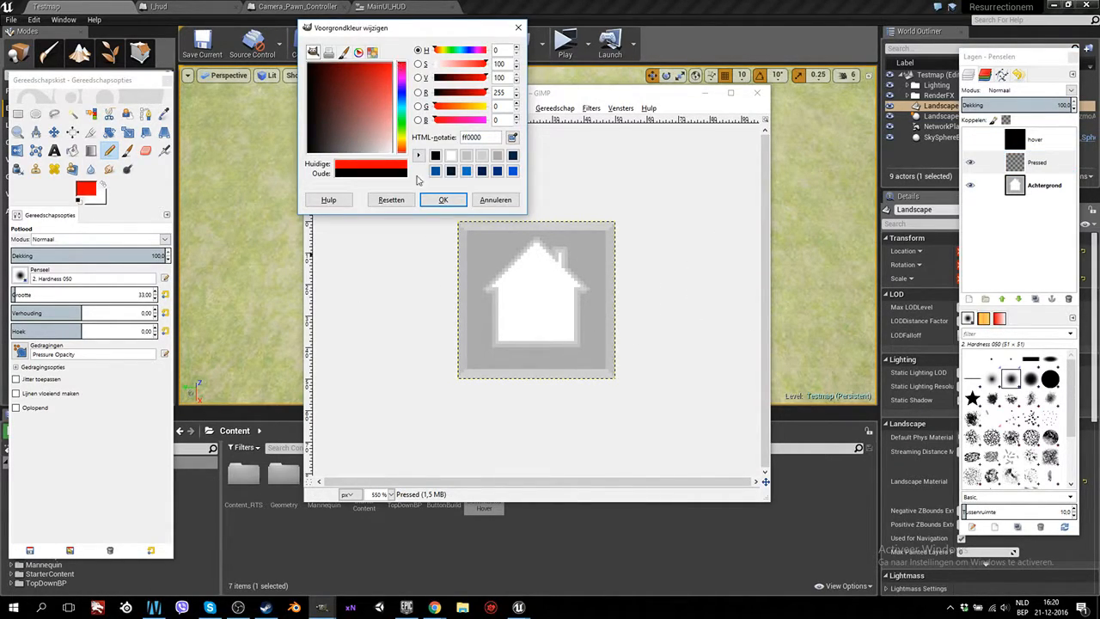
pyautogui.click(446, 203)
pyautogui.moveTo(447, 212)
pyautogui.mouseDown()
pyautogui.moveTo(559, 253)
pyautogui.moveTo(393, 331)
pyautogui.moveTo(668, 369)
pyautogui.mouseUp()
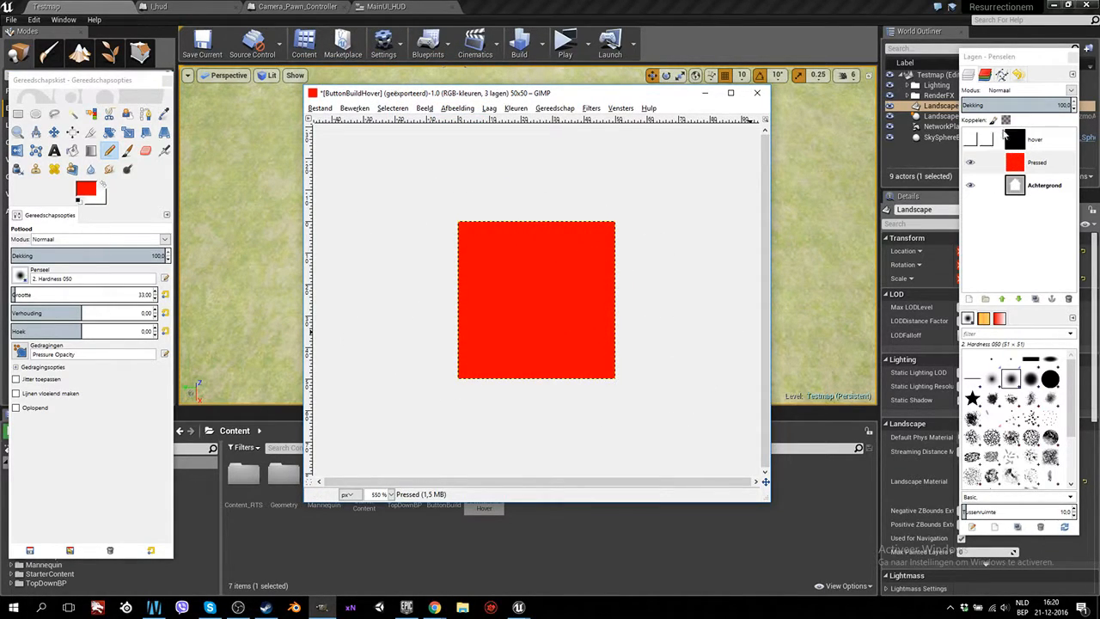
pyautogui.moveTo(1072, 111); pyautogui.dragTo(1073, 111)
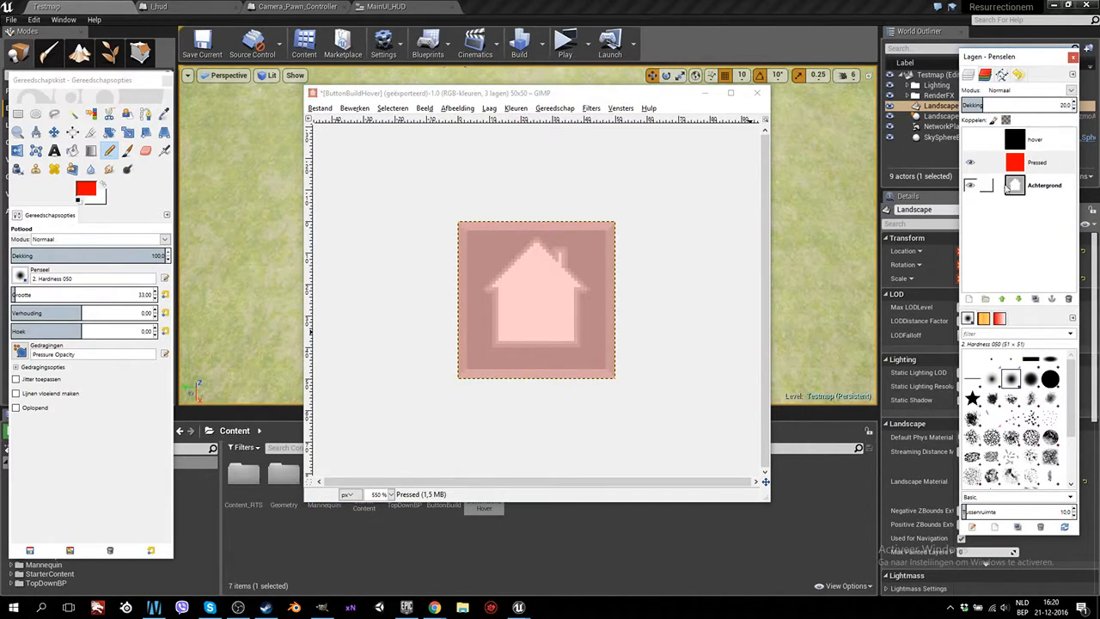
# Export the red-tinted house image to the Content folder as ButtonBuildPressed.Tga and accept its import into the Unreal project.
pyautogui.click(333, 110)
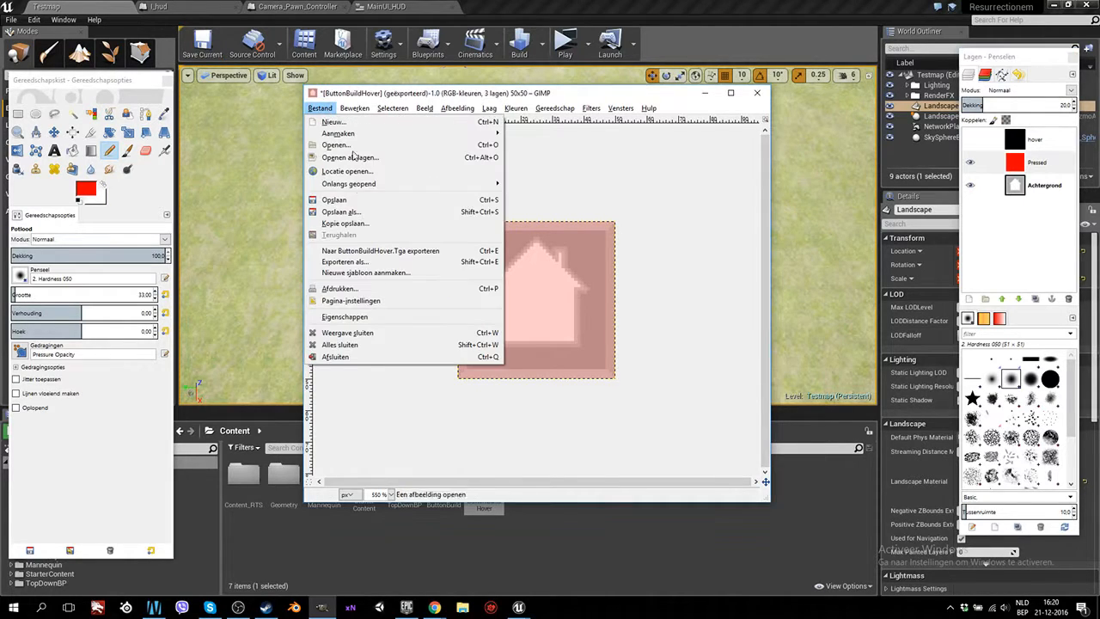
pyautogui.click(359, 261)
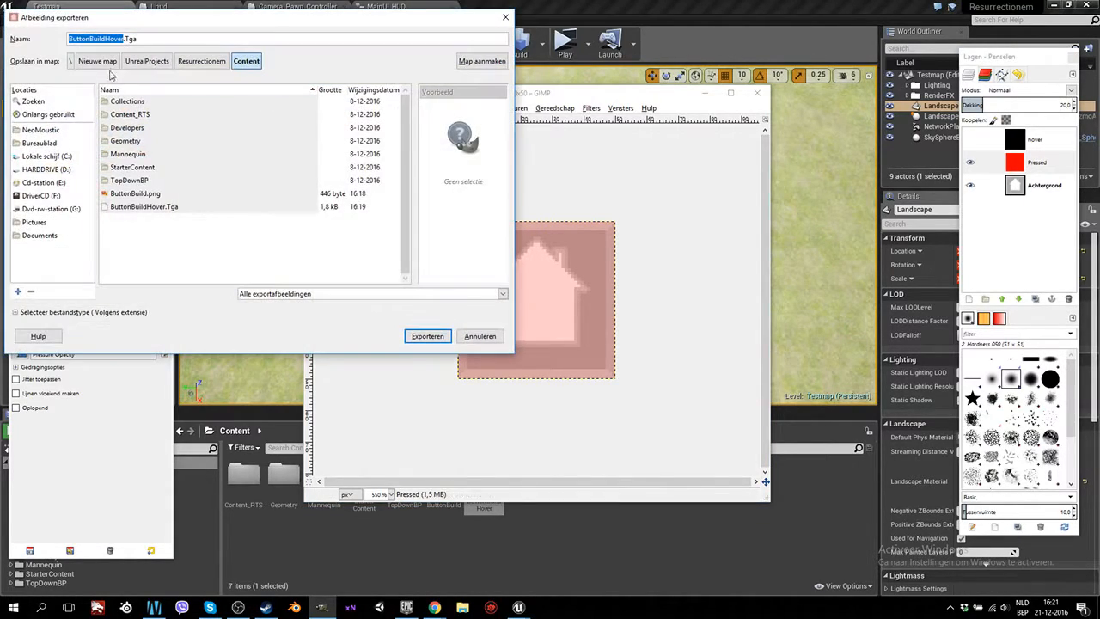
pyautogui.click(123, 39)
pyautogui.press('BackSpace')
pyautogui.press('BackSpace')
pyautogui.press('BackSpace')
pyautogui.press('BackSpace')
pyautogui.press('BackSpace')
pyautogui.write('Pressed')
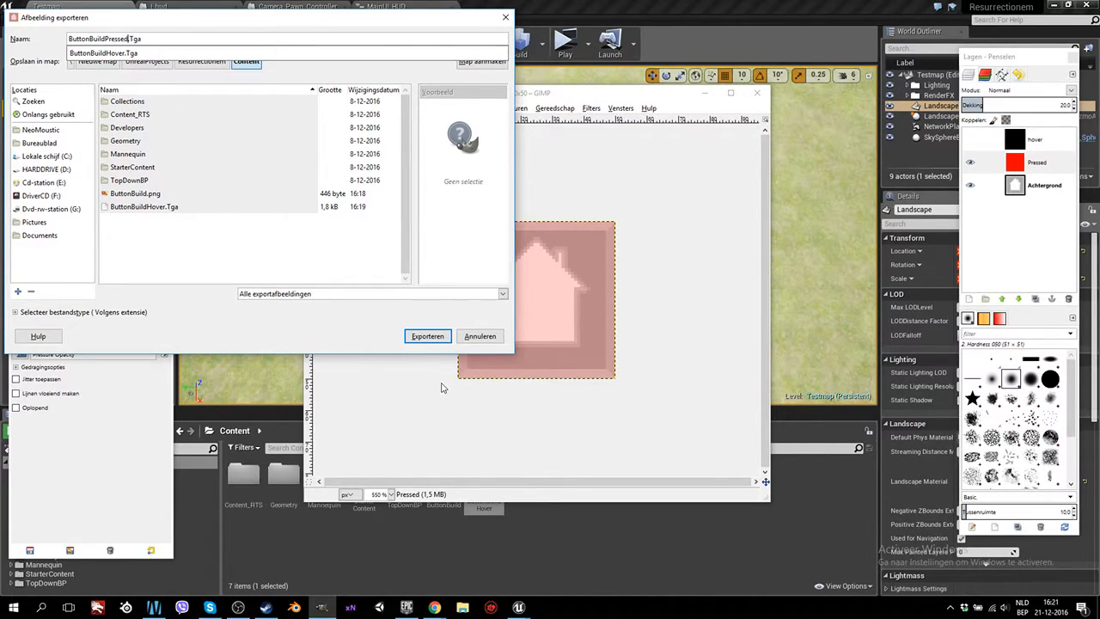
pyautogui.click(429, 336)
pyautogui.click(429, 336)
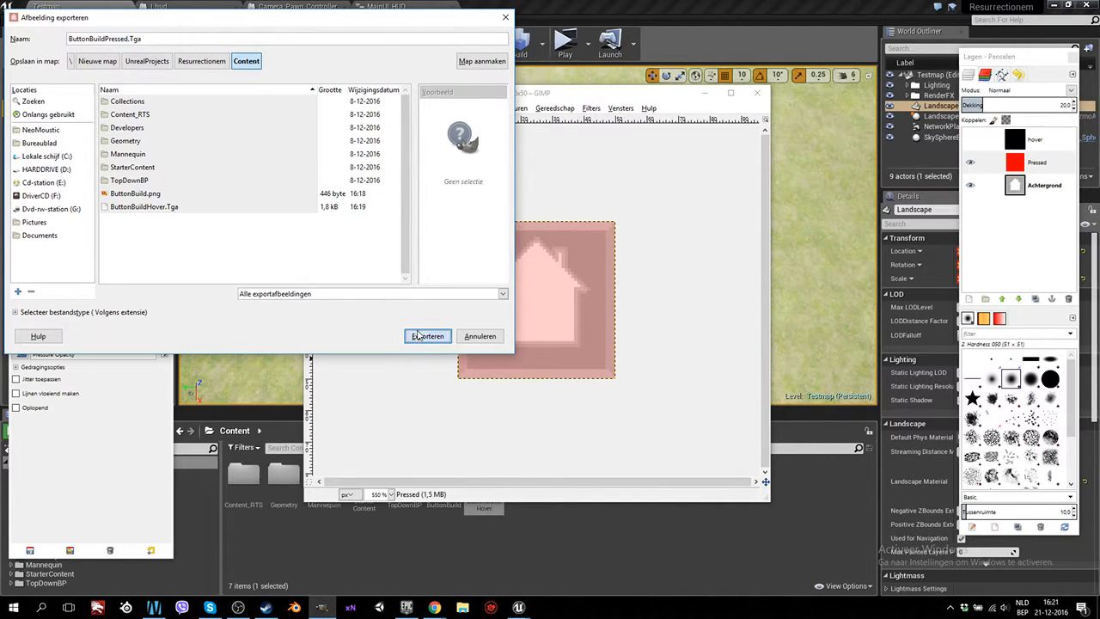
pyautogui.click(555, 350)
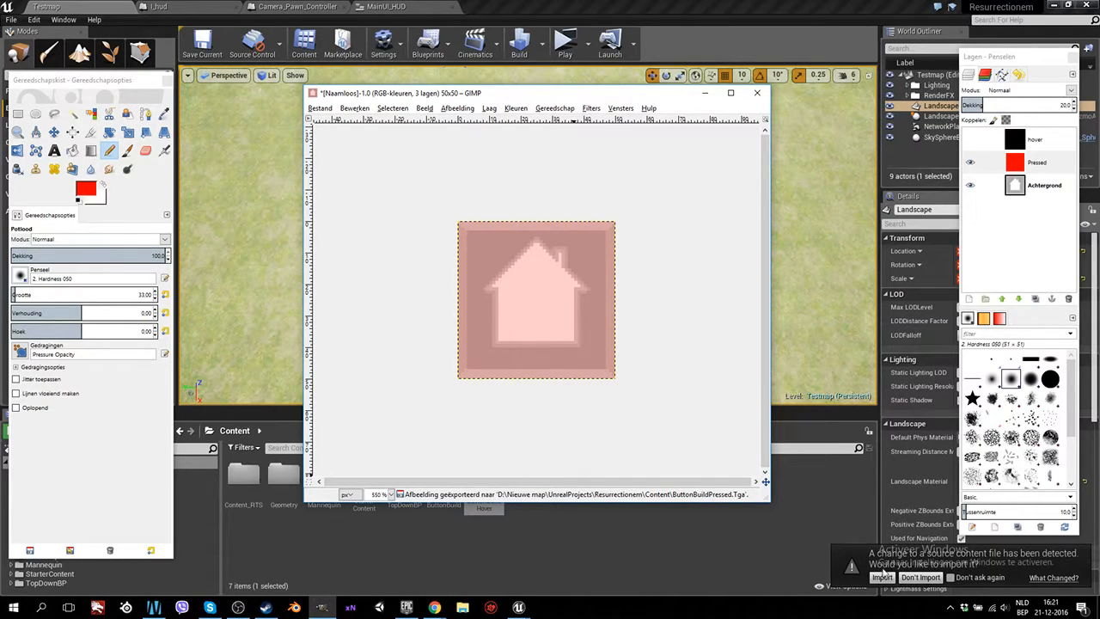
pyautogui.click(885, 578)
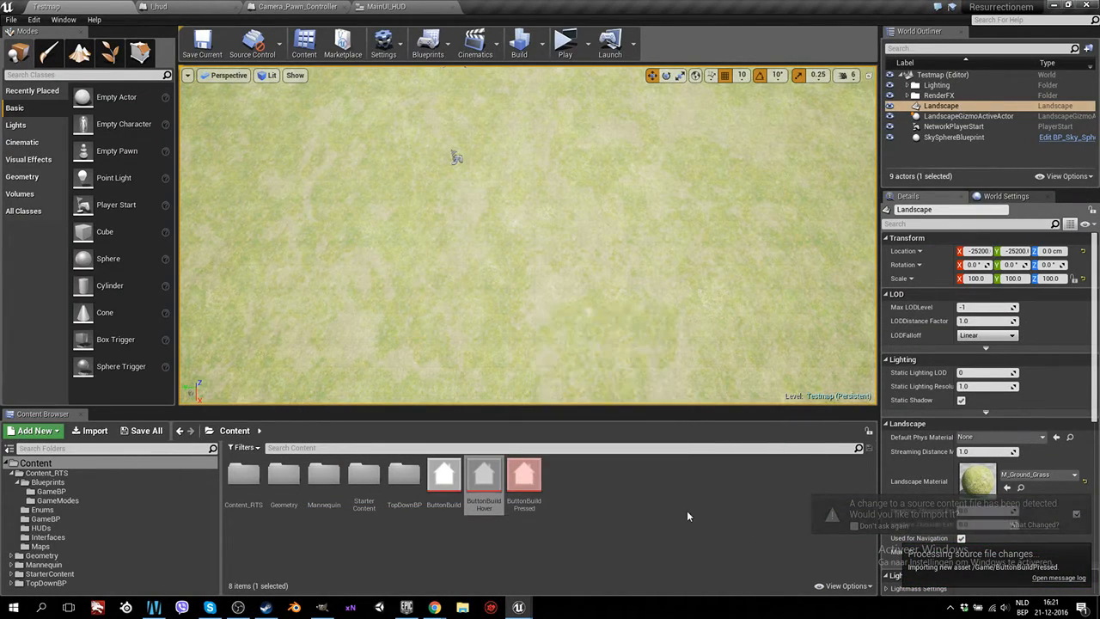
# Undock the MainUI_HUD editor into an enlarged floating window and assign the ButtonBuildPressed texture as Button_2's Pressed image.
pyautogui.click(388, 7)
pyautogui.moveTo(391, 6); pyautogui.dragTo(458, 94)
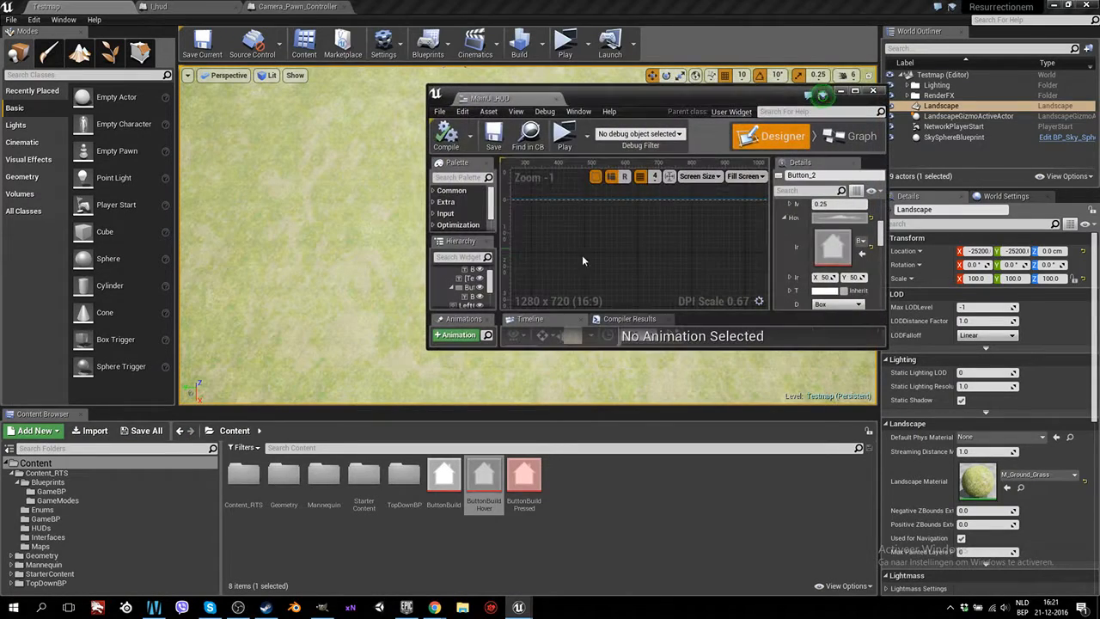
pyautogui.scroll(-2, 805, 266)
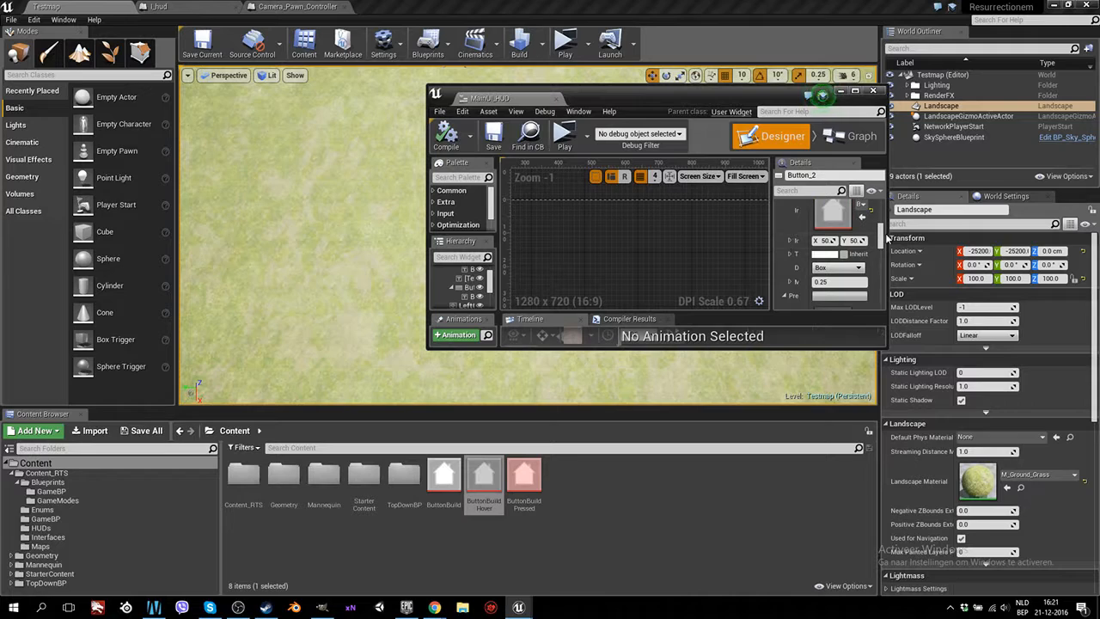
pyautogui.moveTo(889, 236); pyautogui.dragTo(1029, 237)
pyautogui.moveTo(902, 351); pyautogui.dragTo(899, 457)
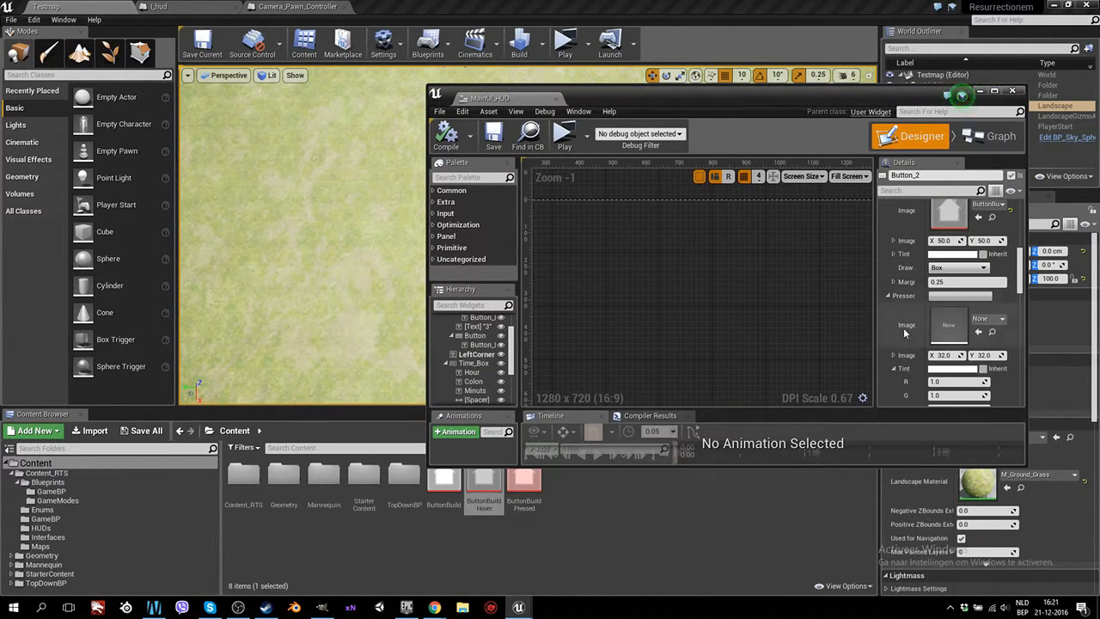
pyautogui.moveTo(524, 483); pyautogui.dragTo(948, 324)
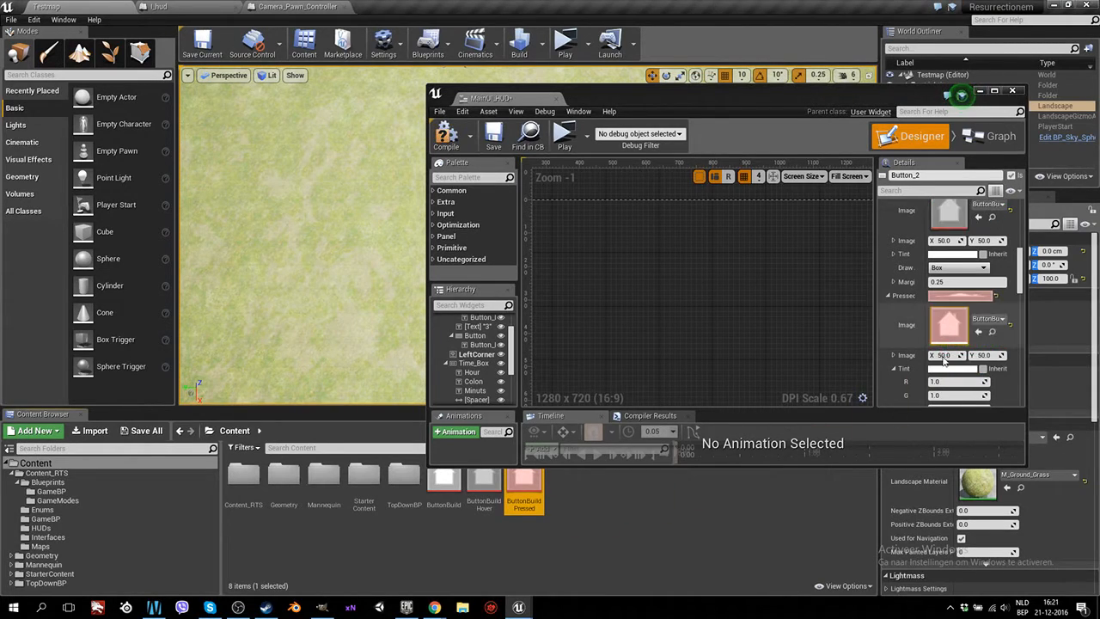
# Compile and save MainUI_HUD, and dock its editor back among the main window's tabs.
pyautogui.click(446, 135)
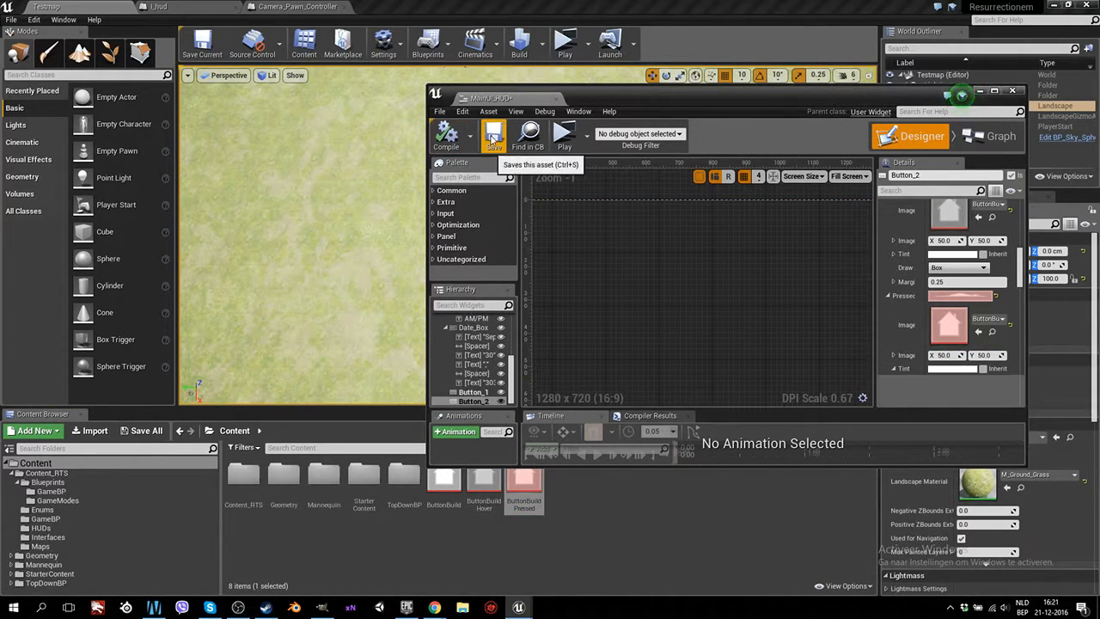
pyautogui.click(493, 135)
pyautogui.moveTo(514, 100); pyautogui.dragTo(413, 9)
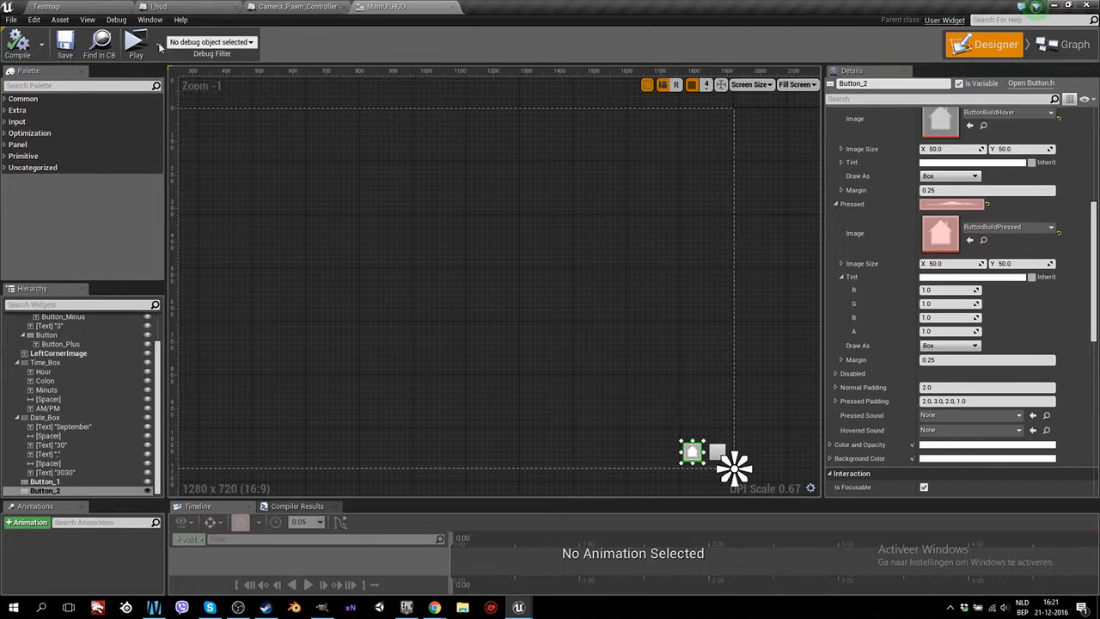
# Play Testmap in a maximized standalone preview to check the house button's pressed look, then end the preview.
pyautogui.click(64, 9)
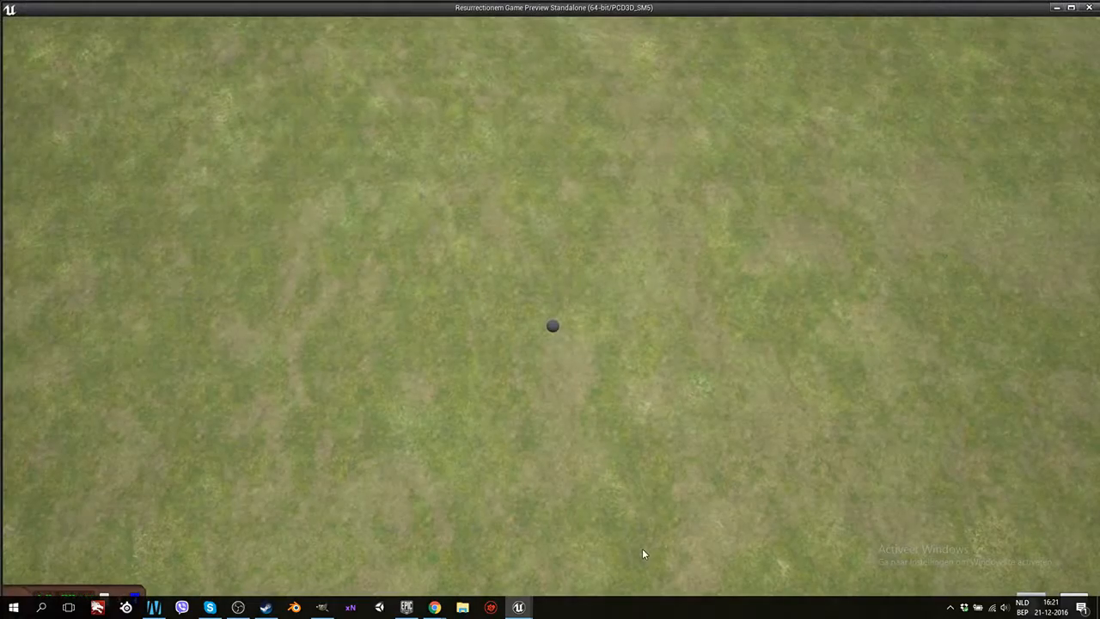
pyautogui.click(650, 615)
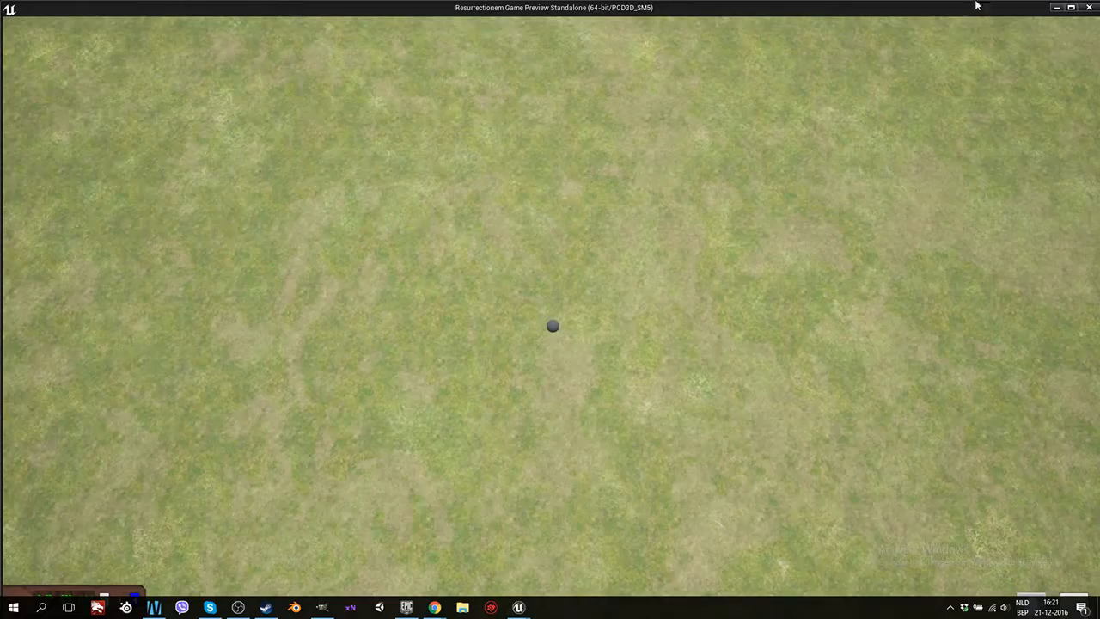
pyautogui.click(1070, 7)
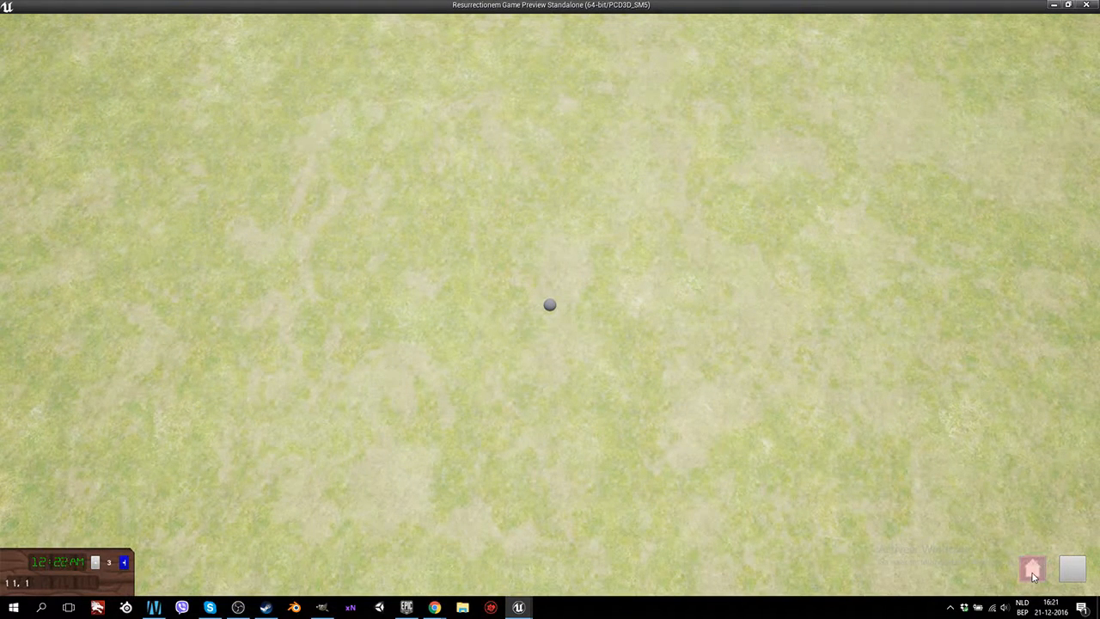
pyautogui.click(1022, 578)
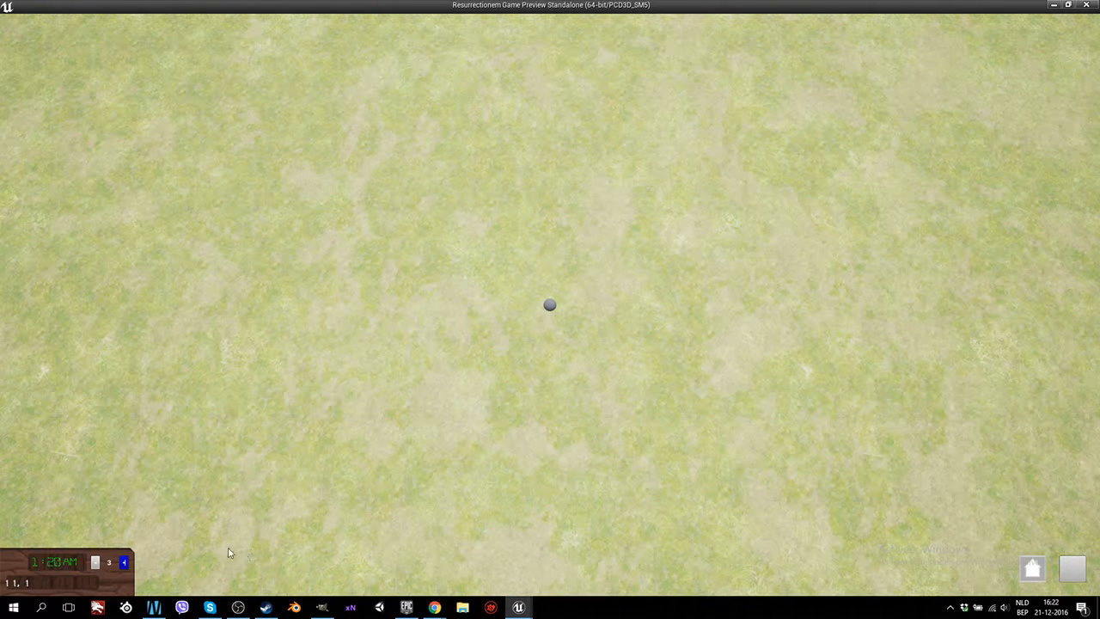
pyautogui.press('Escape')
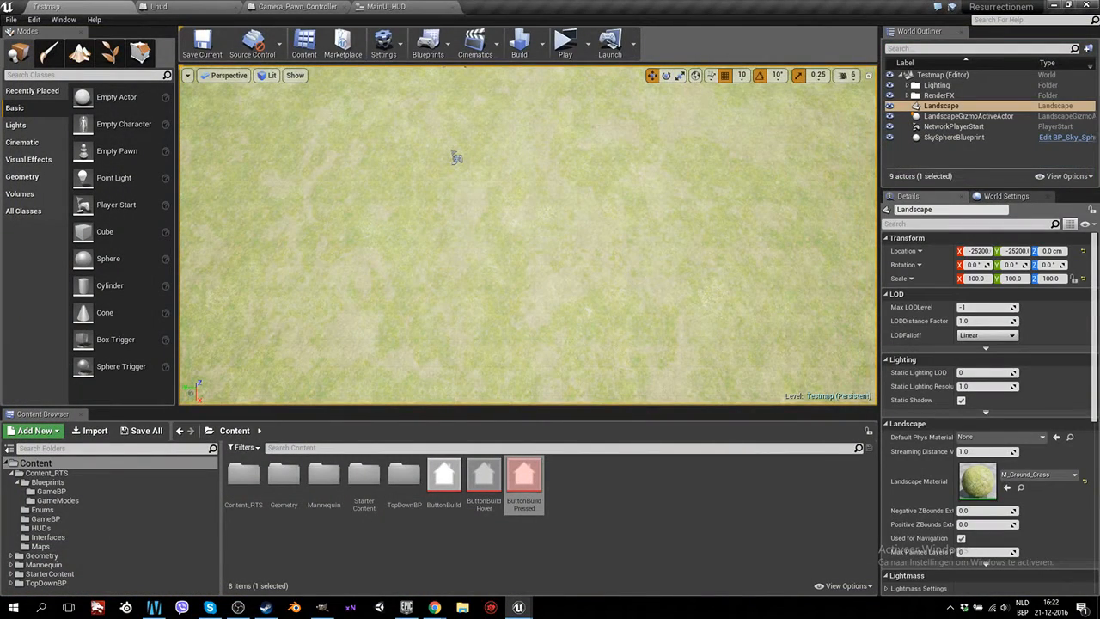